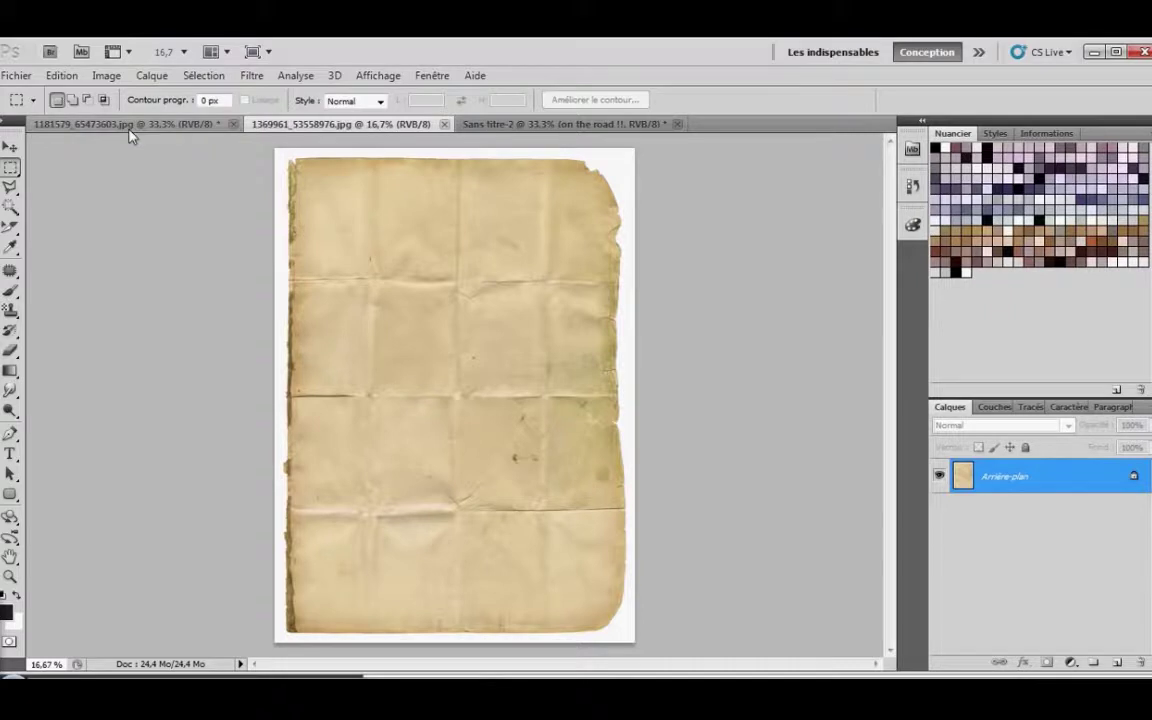
- Review the blue car photo, the old paper texture and the finished composite in the open documents
click(130, 124)
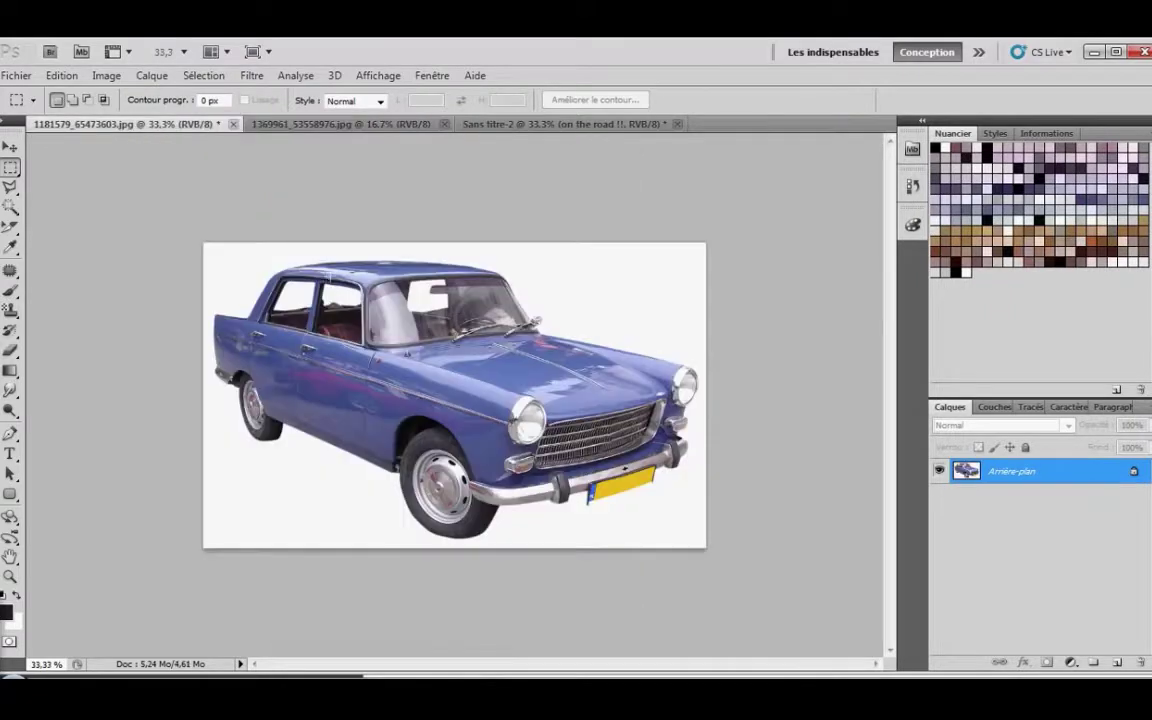
click(342, 124)
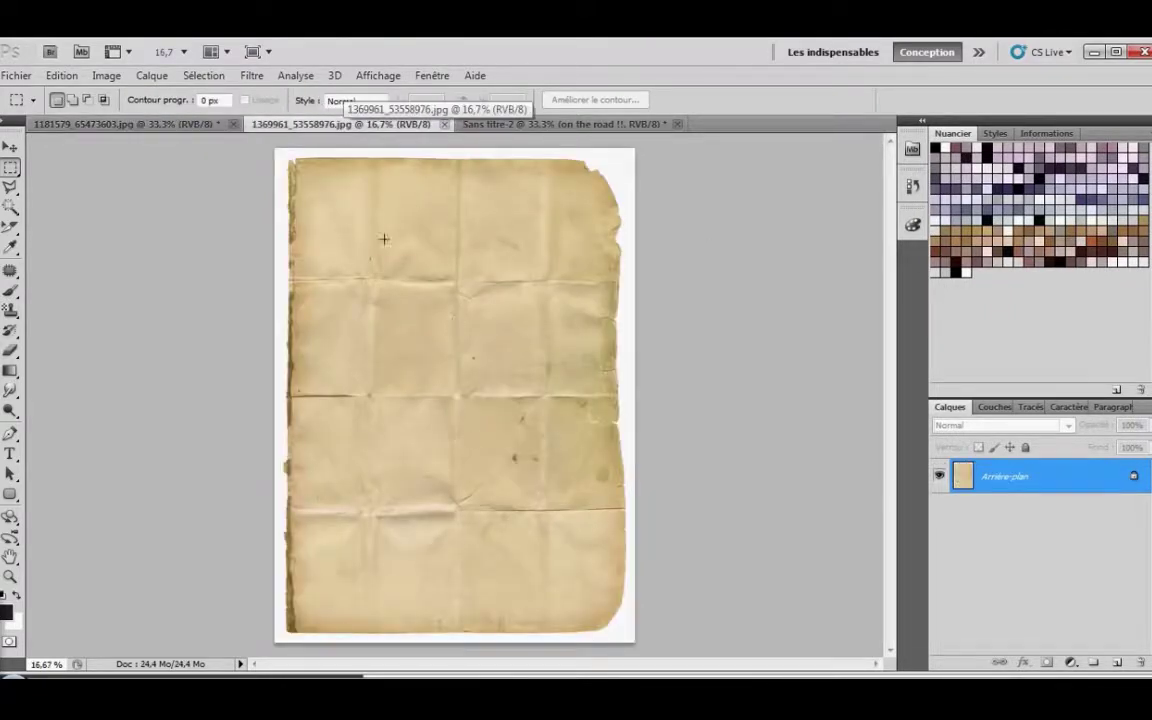
click(539, 124)
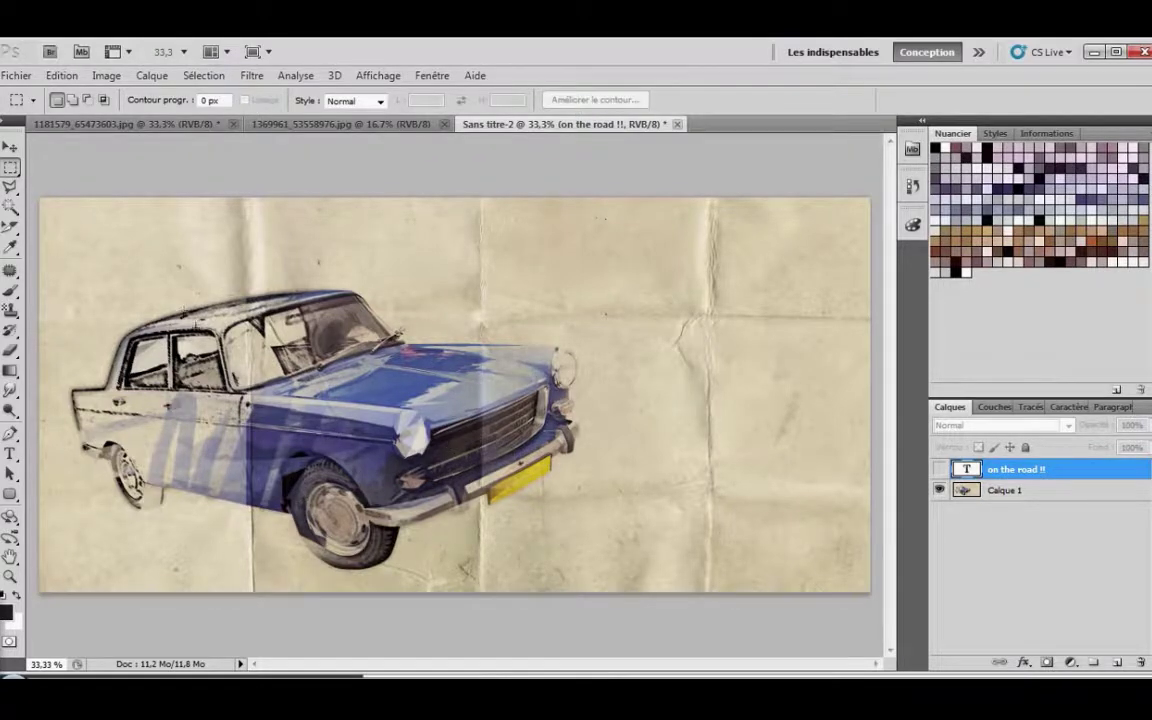
click(127, 124)
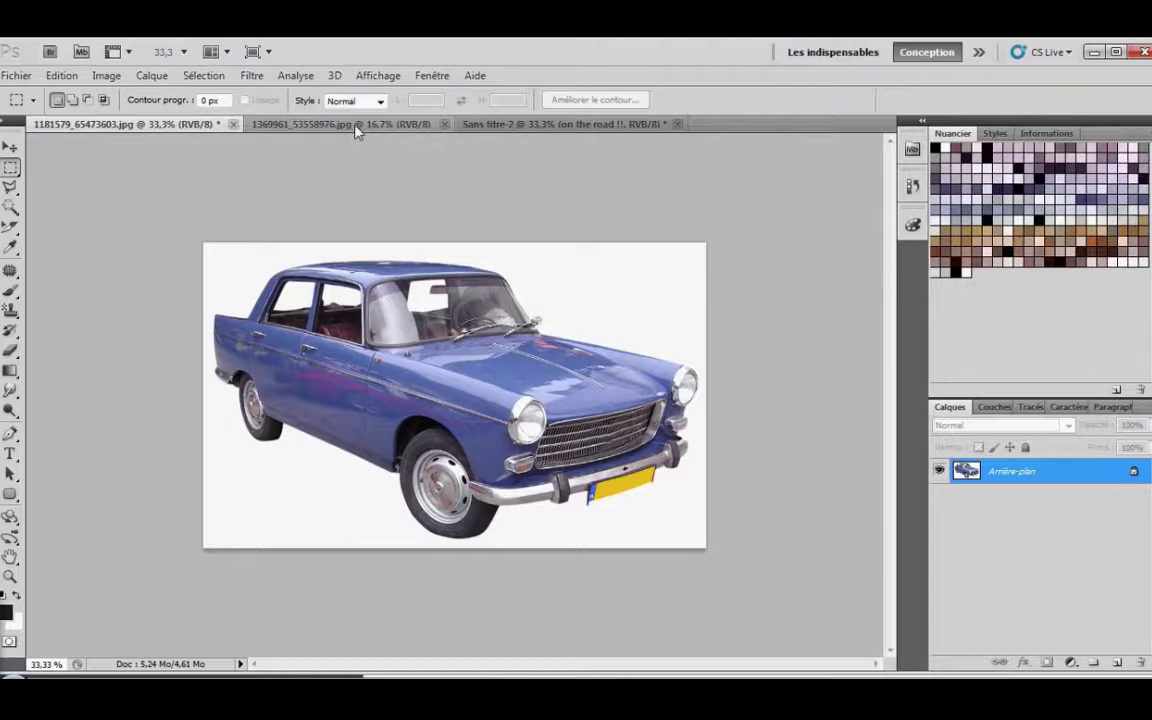
- Create a new transparent RGB document, 2000 pixels wide by 1500 pixels high
click(16, 75)
click(28, 94)
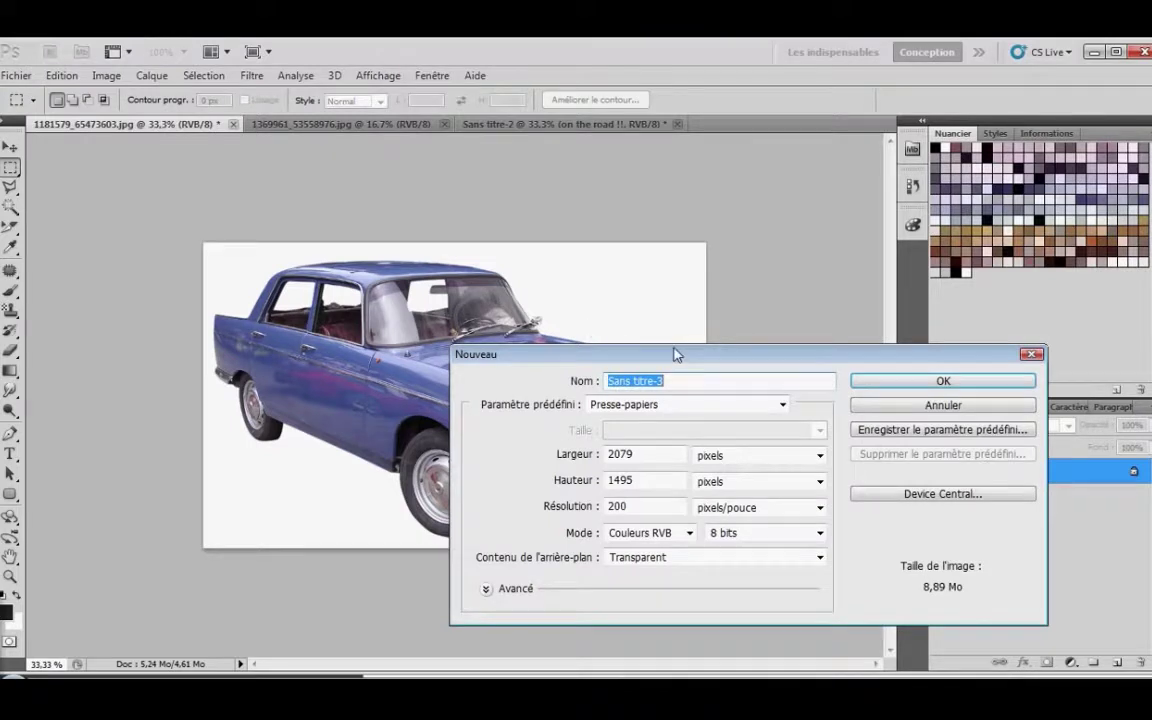
drag(674, 353, 744, 269)
click(699, 372)
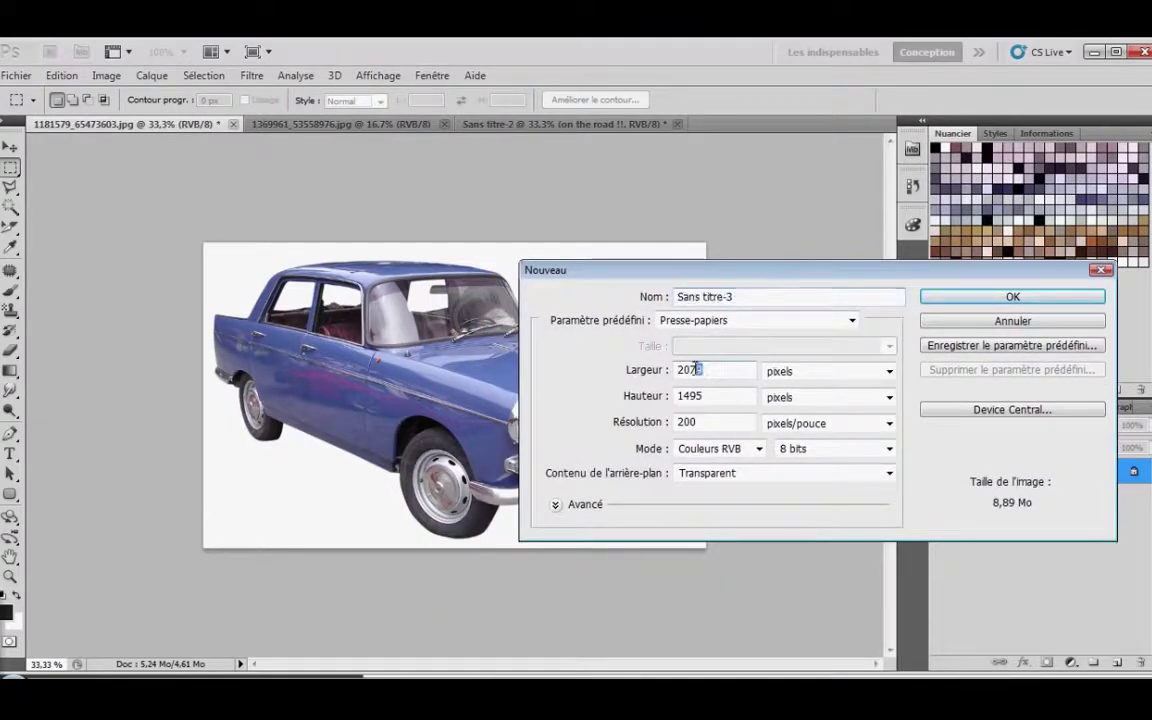
drag(689, 369, 728, 368)
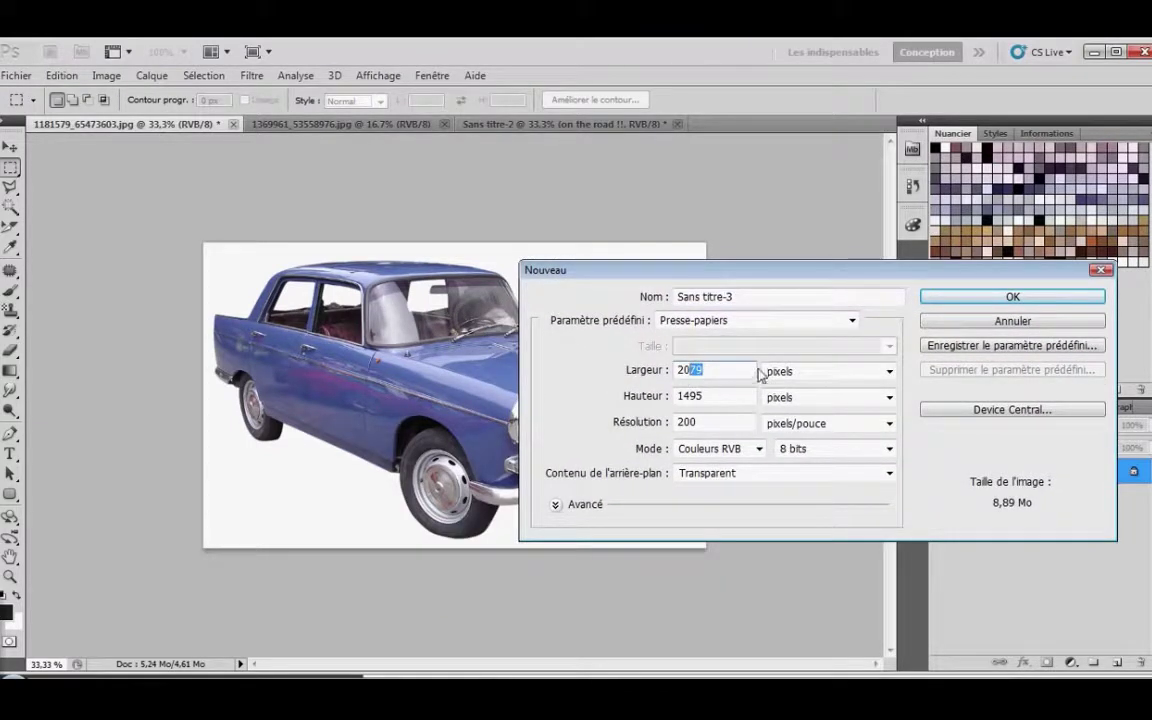
text(00)
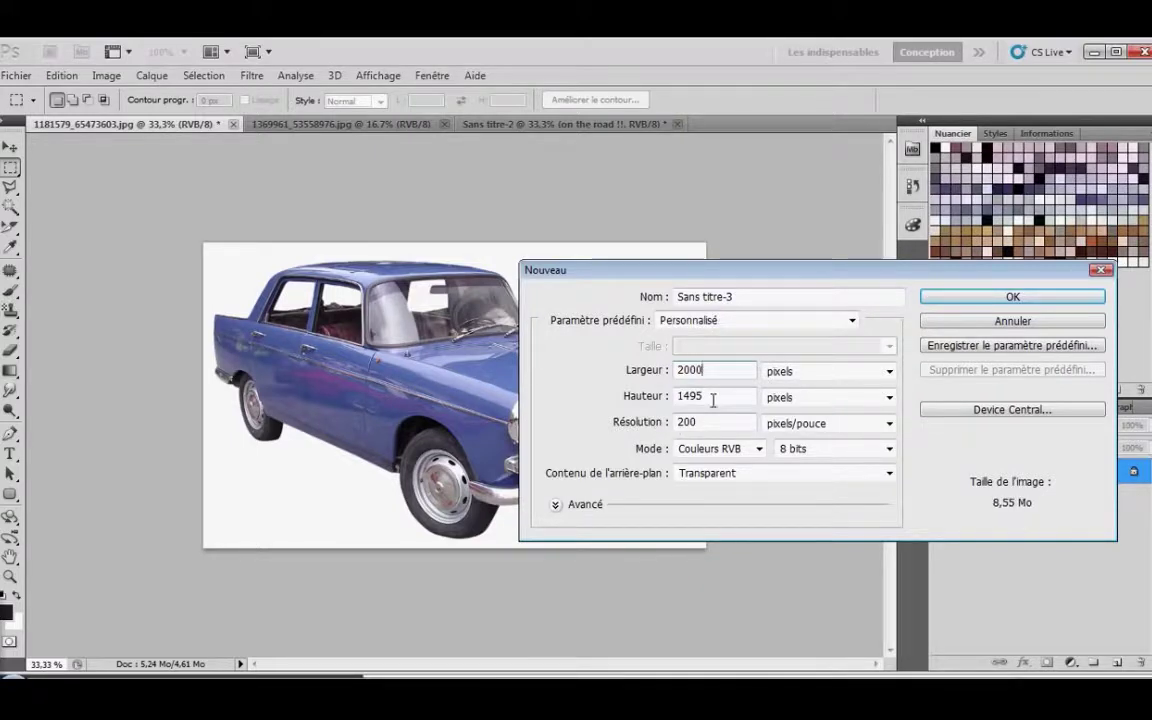
drag(720, 397, 682, 397)
text(500)
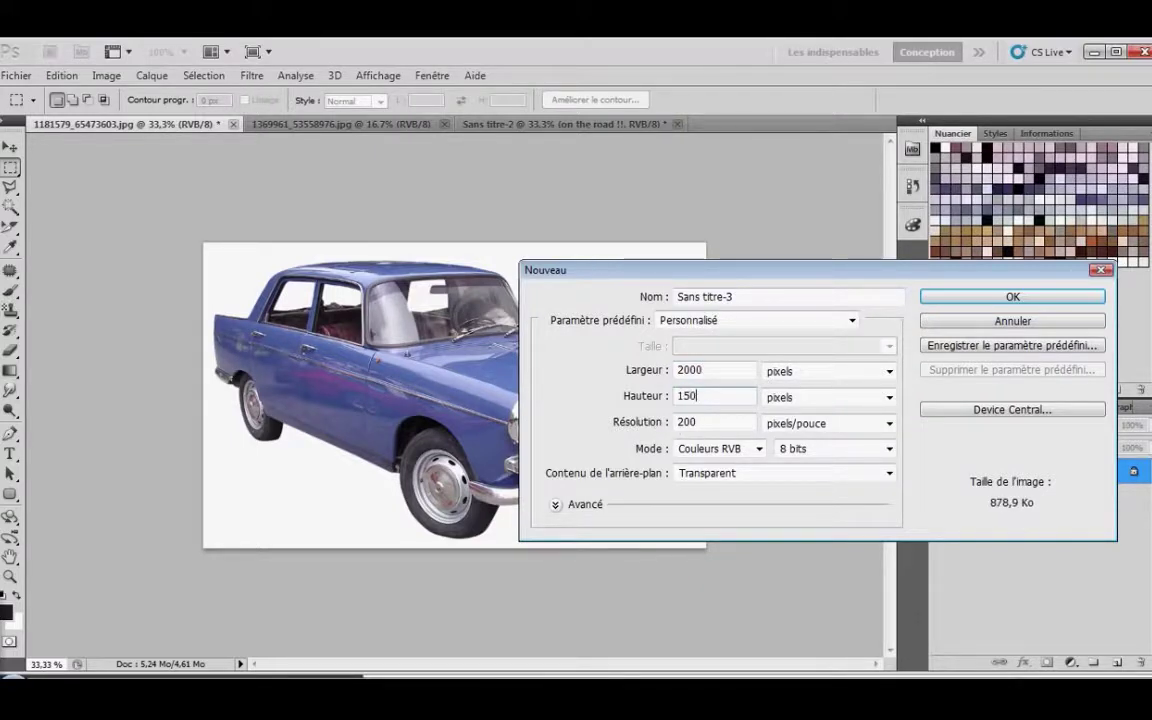
click(946, 298)
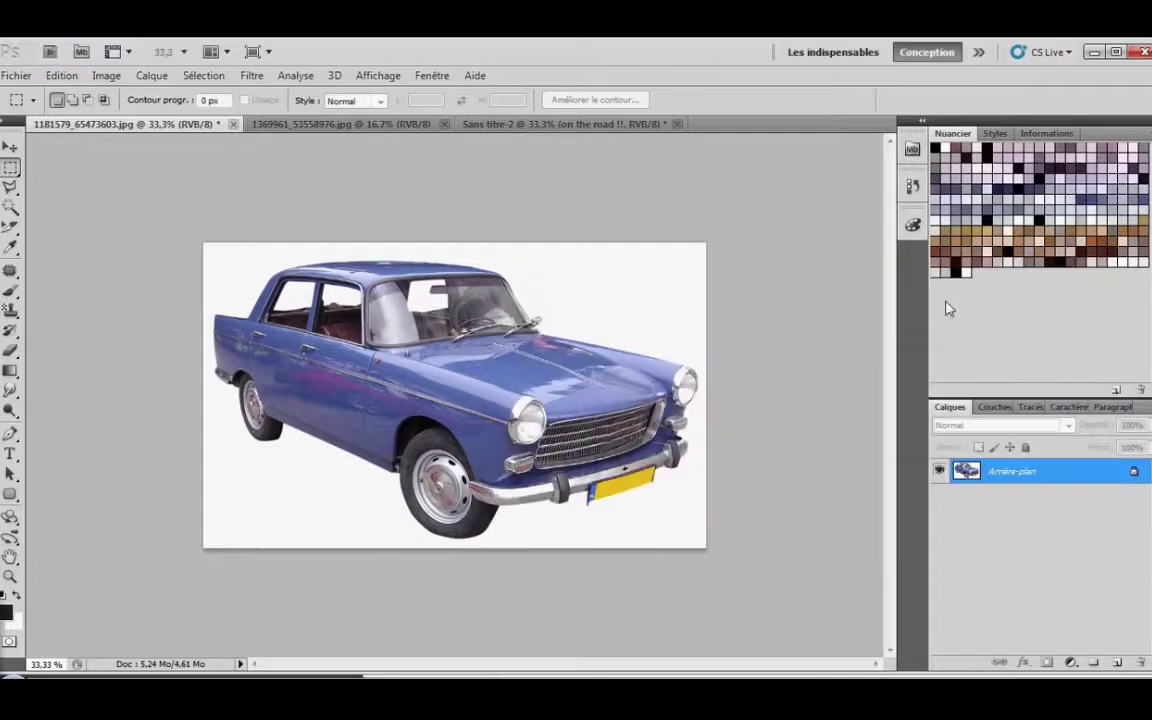
- Select the white background around the car in 1181579_65473603.jpg with the Magic Wand at tolerance 20
click(140, 128)
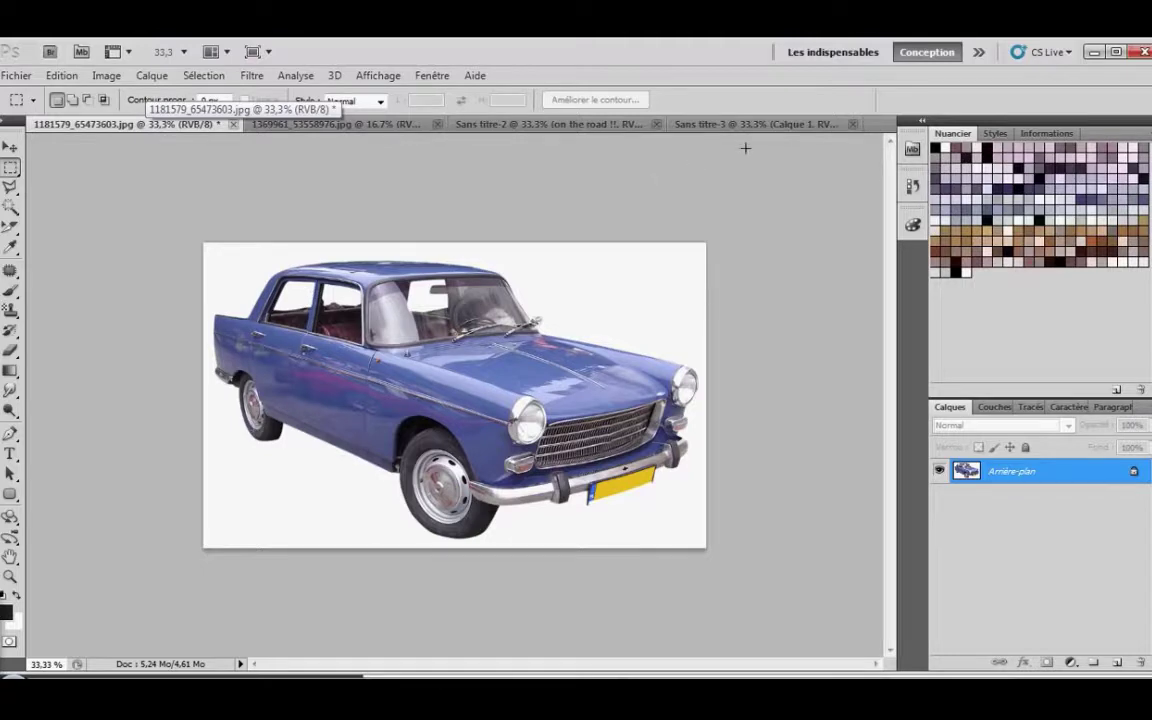
click(758, 124)
click(130, 128)
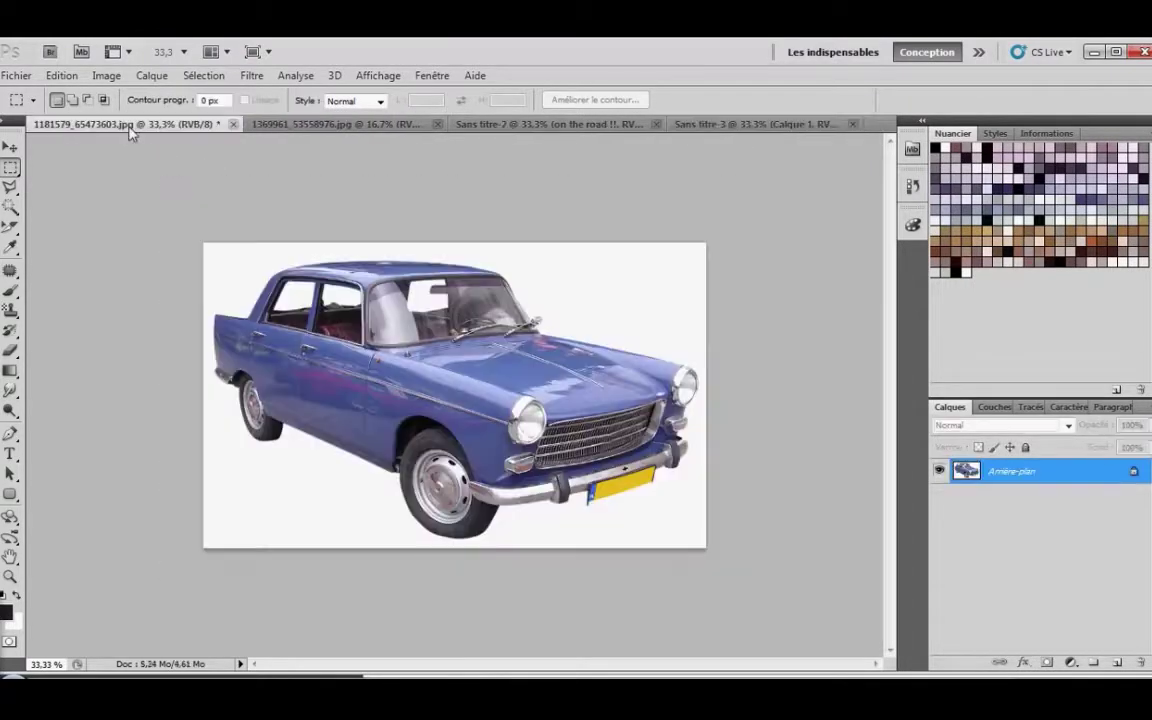
key(w)
key(shift+w)
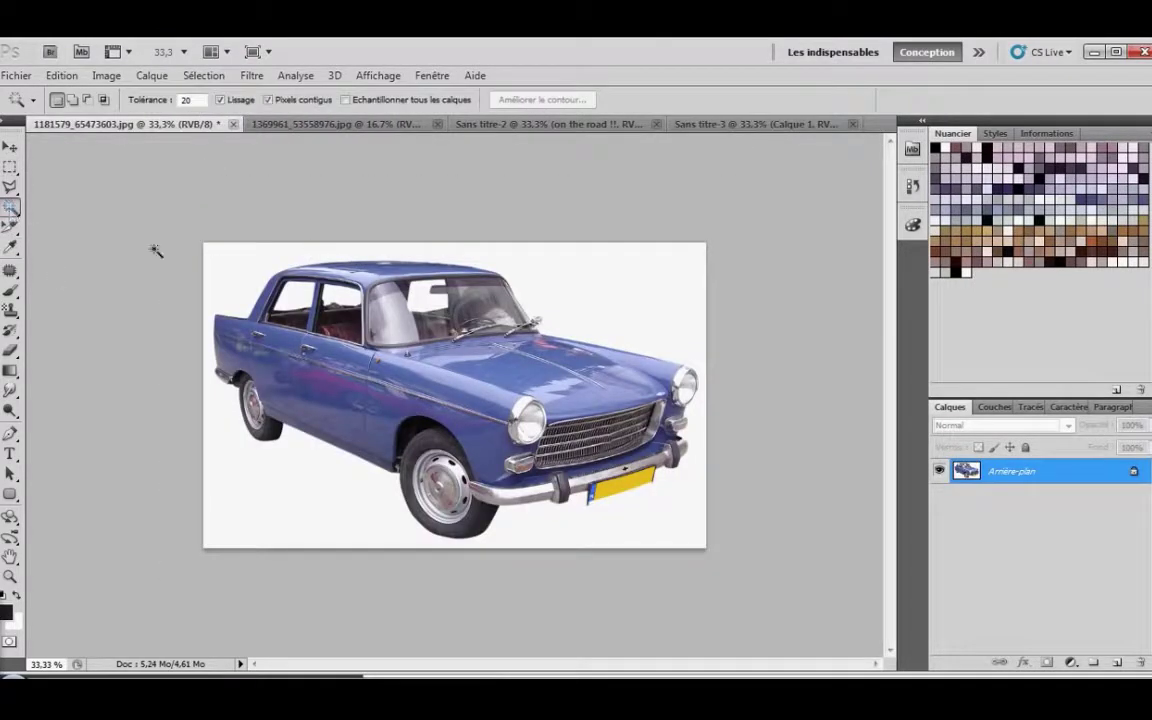
click(241, 269)
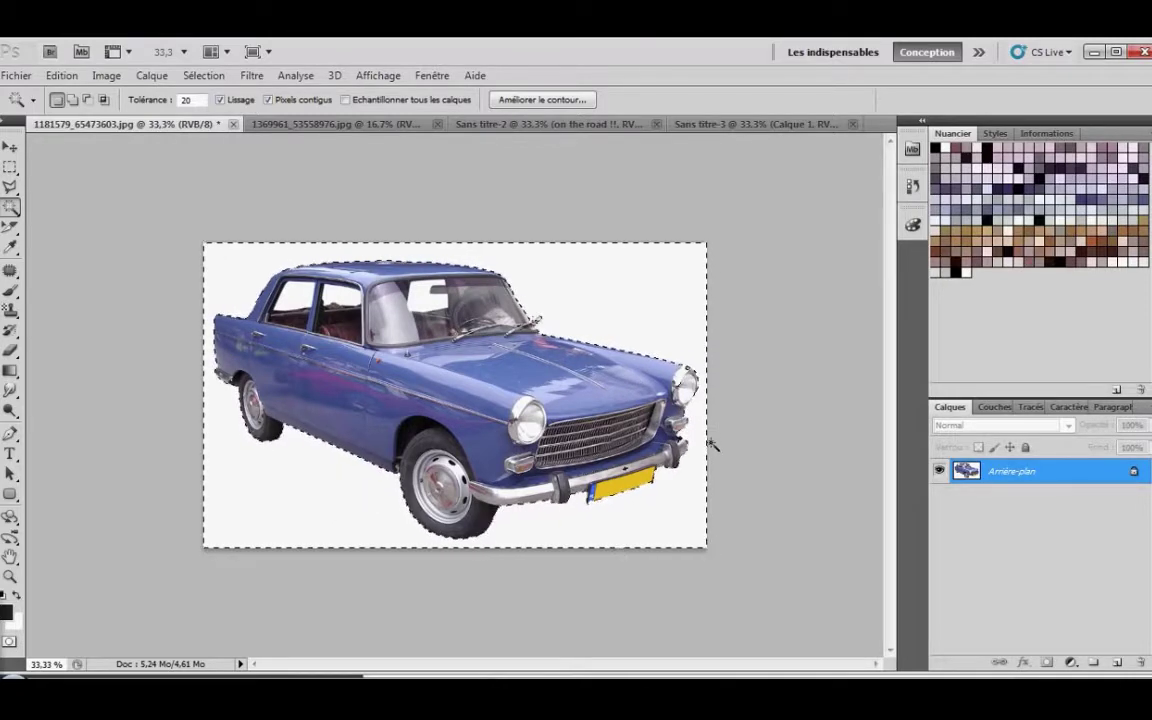
- Try subtracting from the background selection near the front headlight, and switch to the Quick Selection tool
key(ctrl+plus)
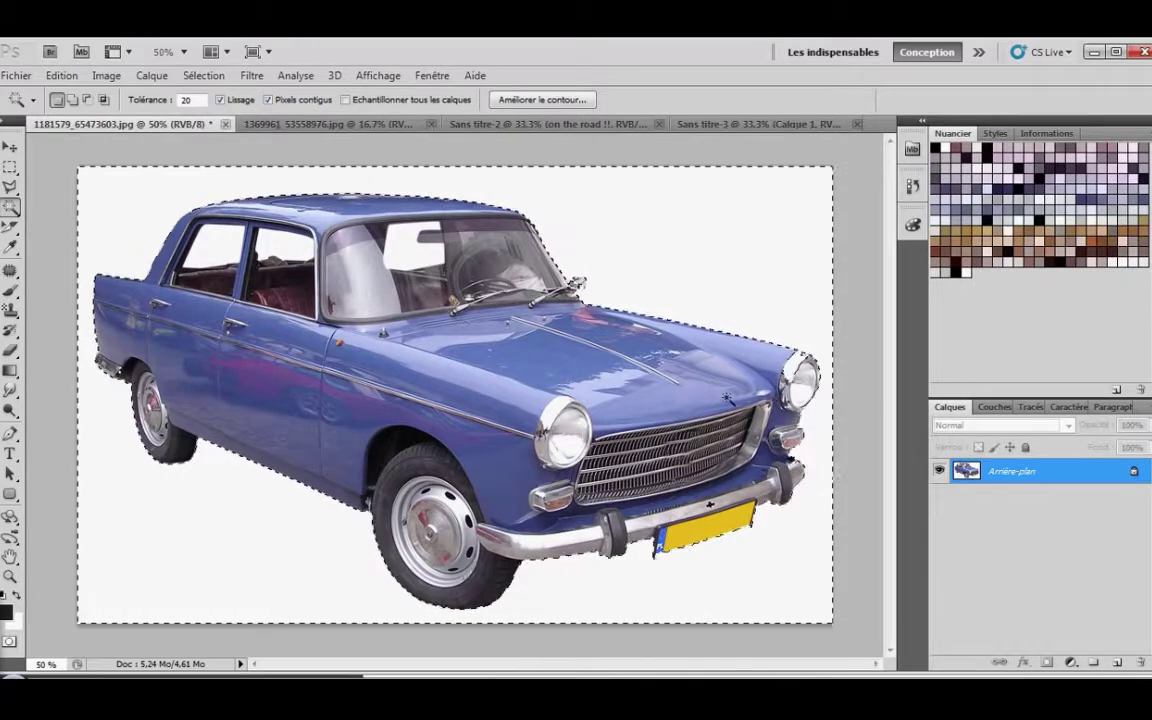
key(alt)
alt+click(791, 374)
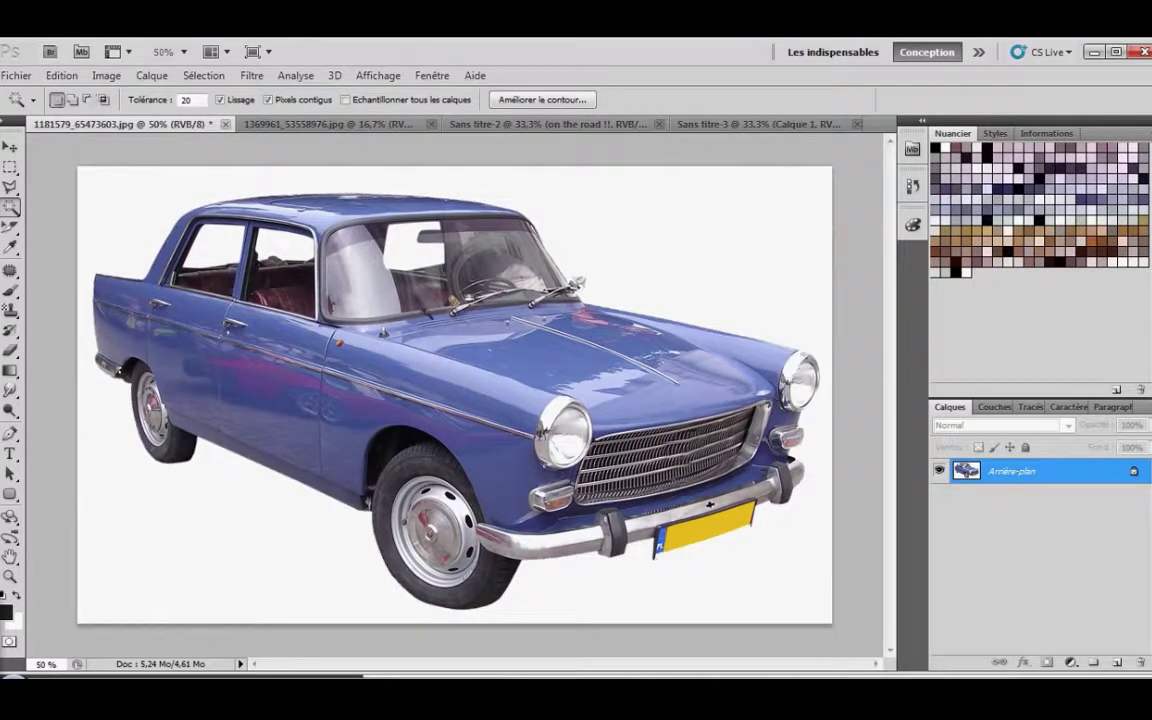
click(10, 207)
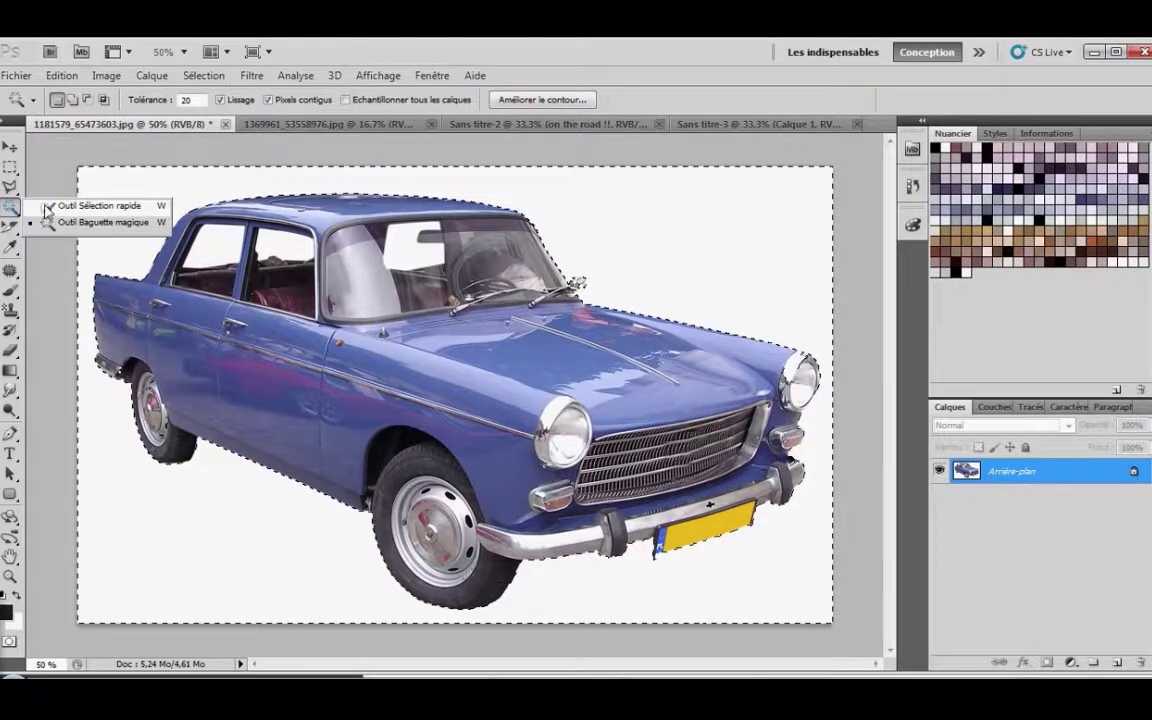
click(90, 206)
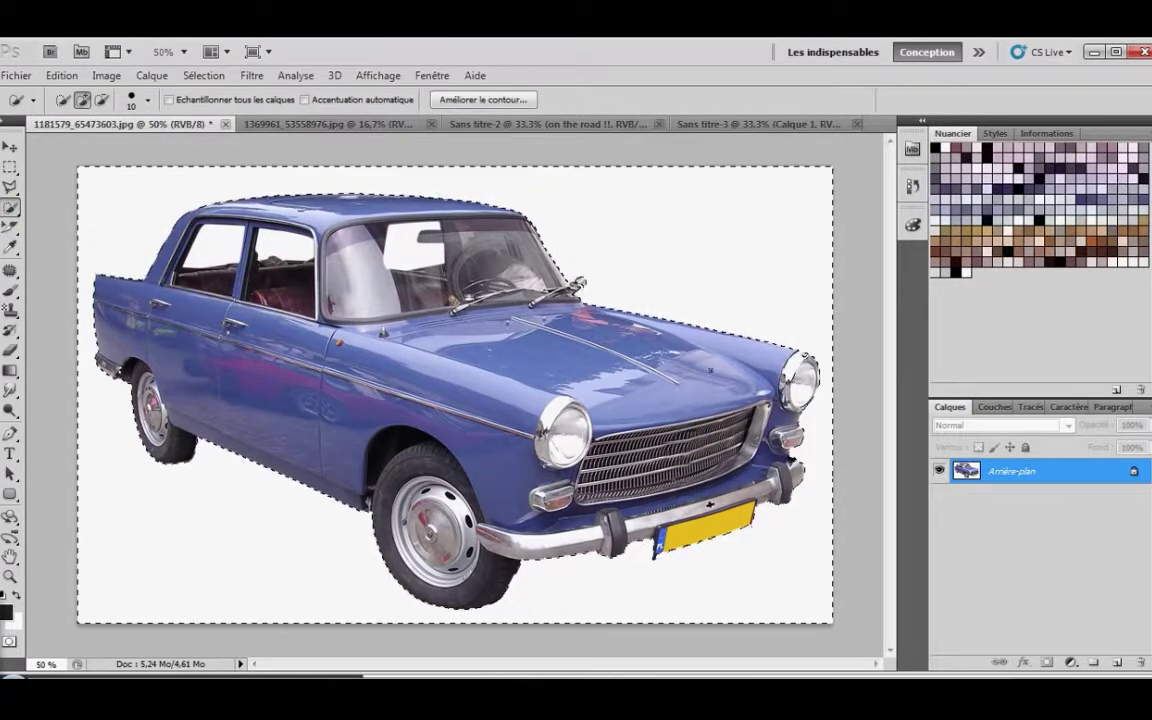
key(alt)
key(alt)
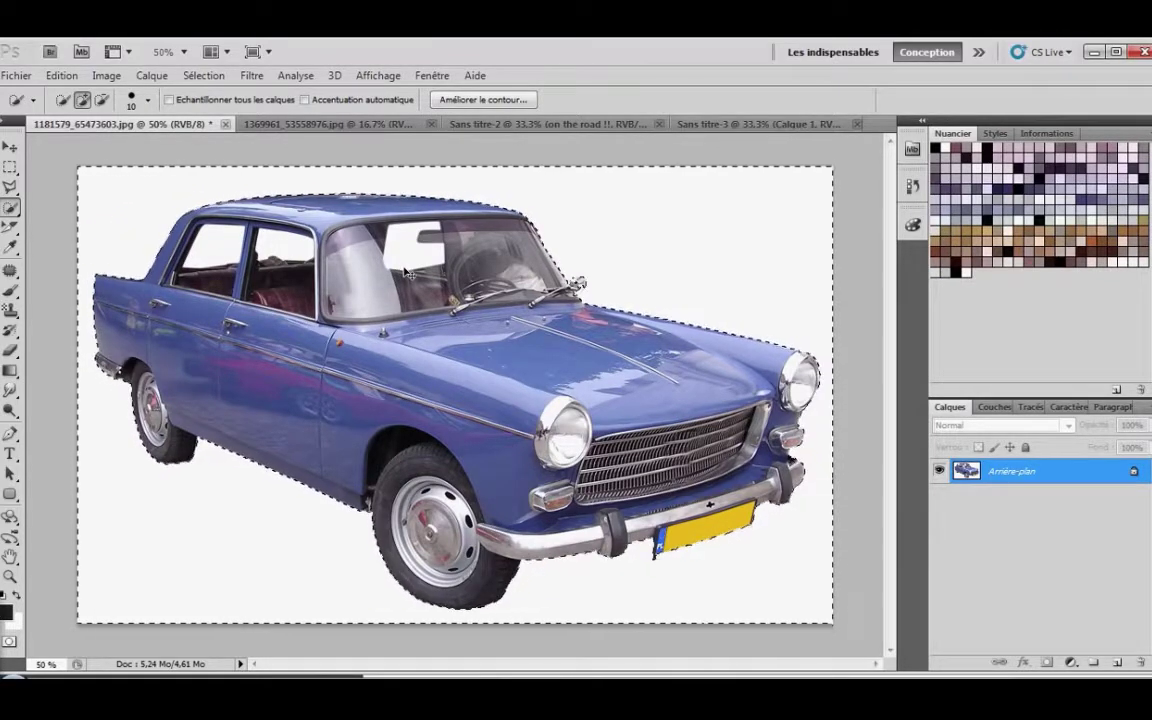
- Invert the selection so the car is selected instead of the white background
key(ctrl+shift+i)
click(204, 76)
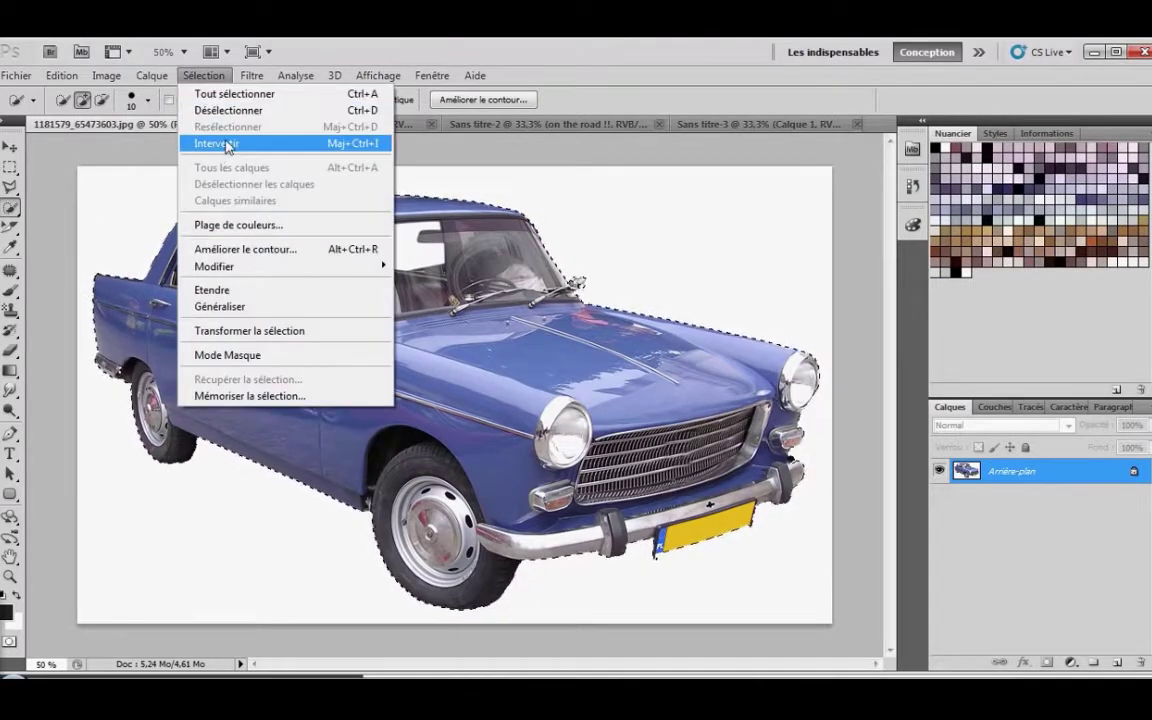
click(181, 76)
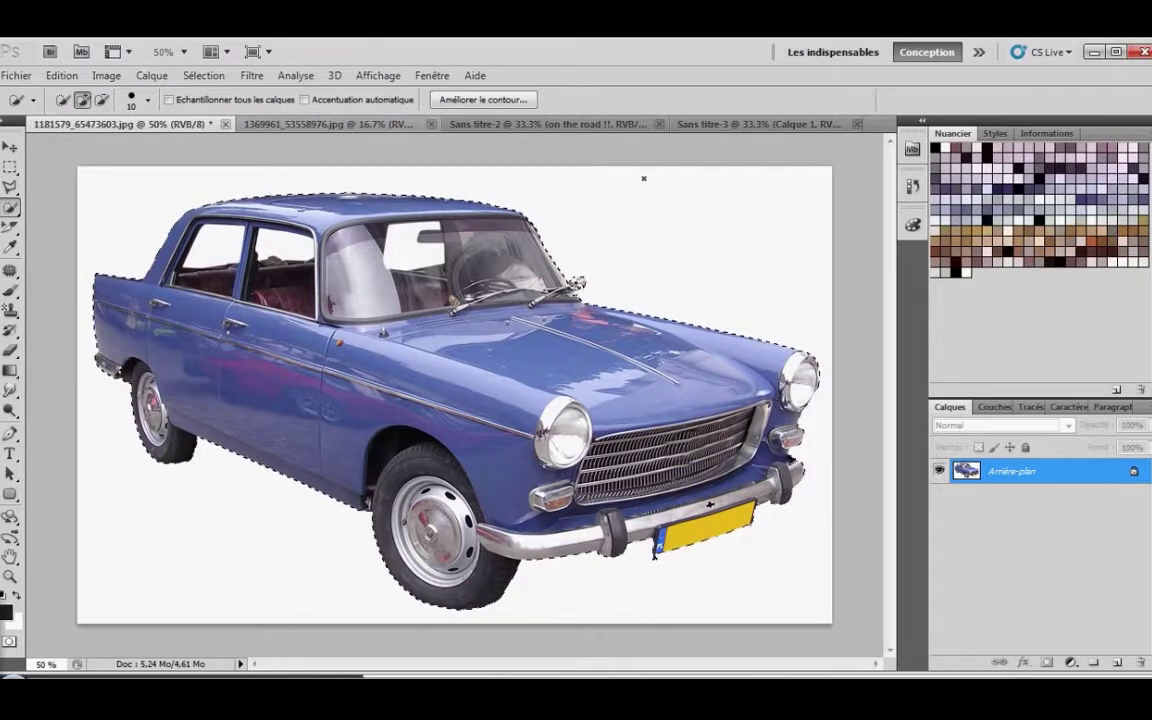
- Copy the selected car into the Sans titre-3 document on a new layer above Calque 1
click(710, 124)
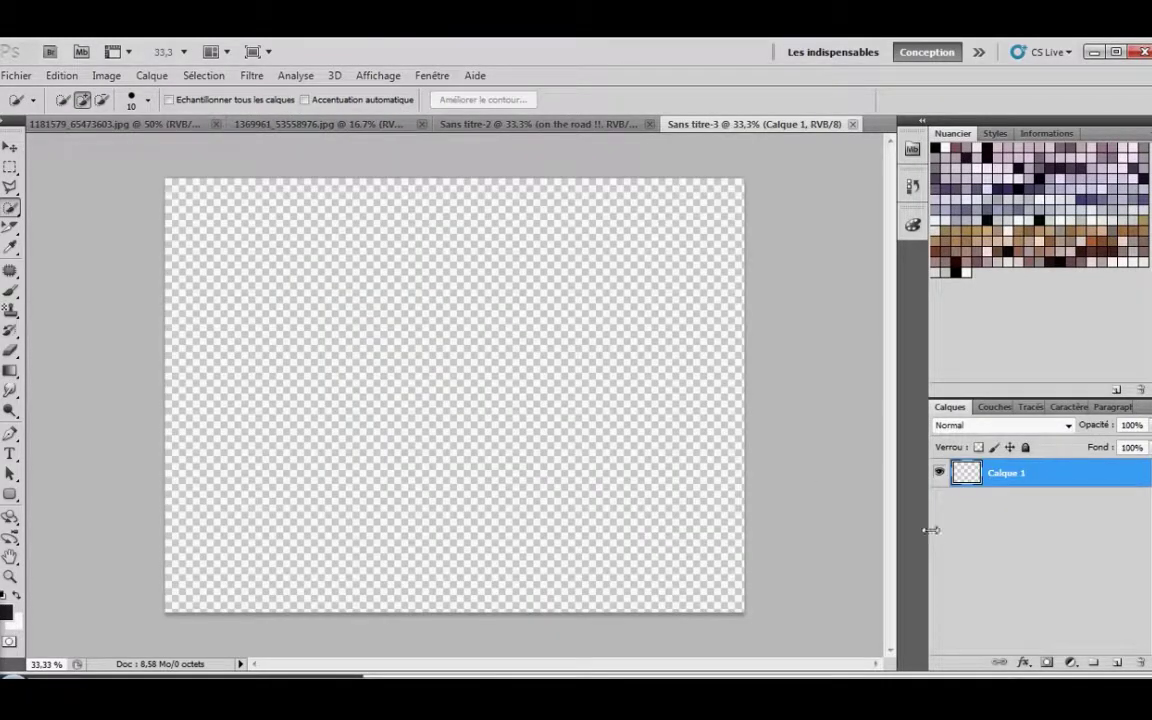
key(ctrl+alt+shift+n)
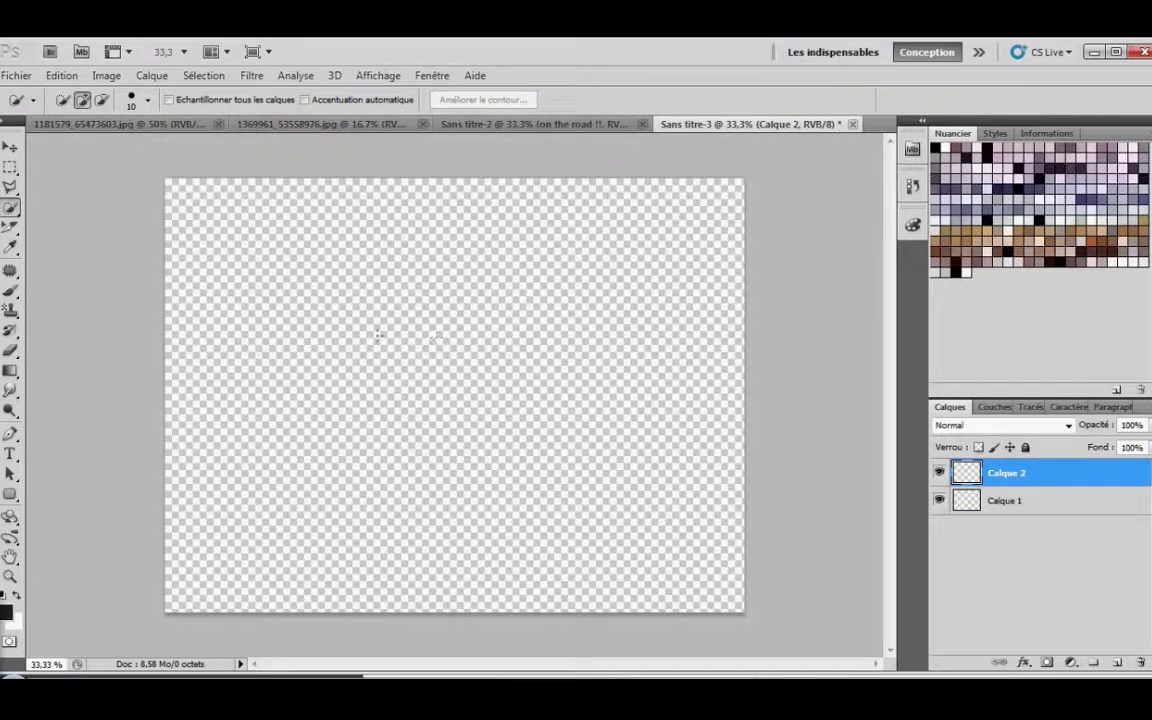
key(ctrl+v)
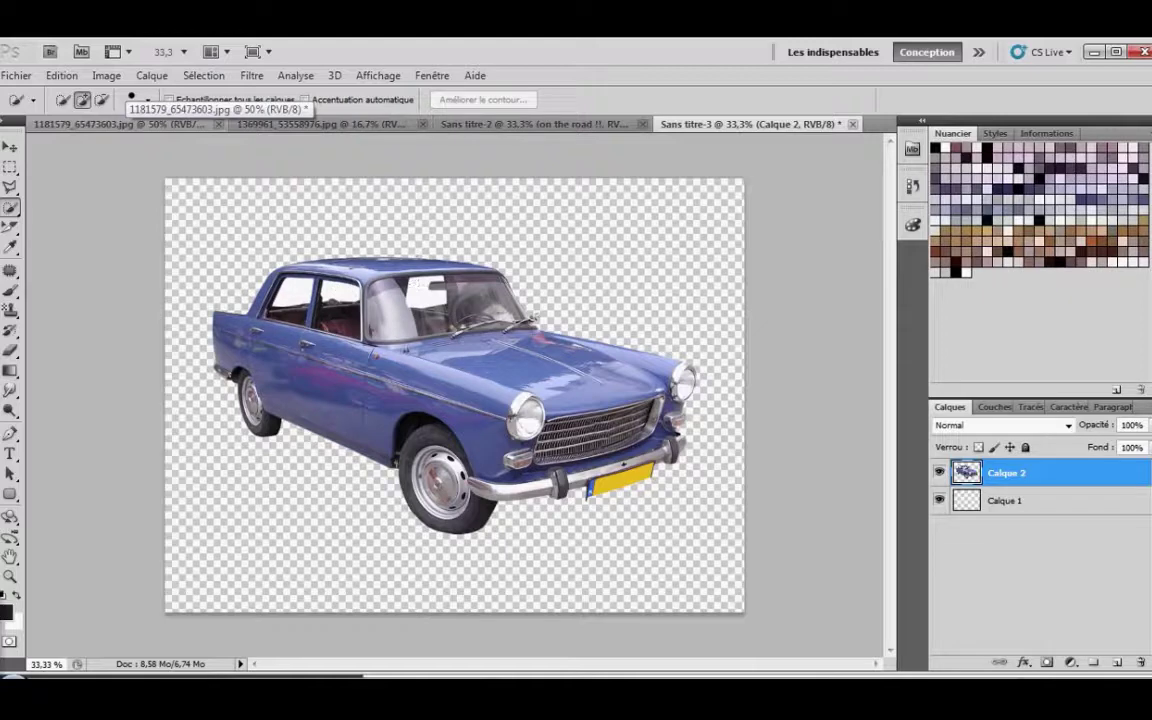
- Isolate the old paper sheet by selecting its white surround with the Magic Wand, inverting the selection and duplicating it to a new layer
click(270, 122)
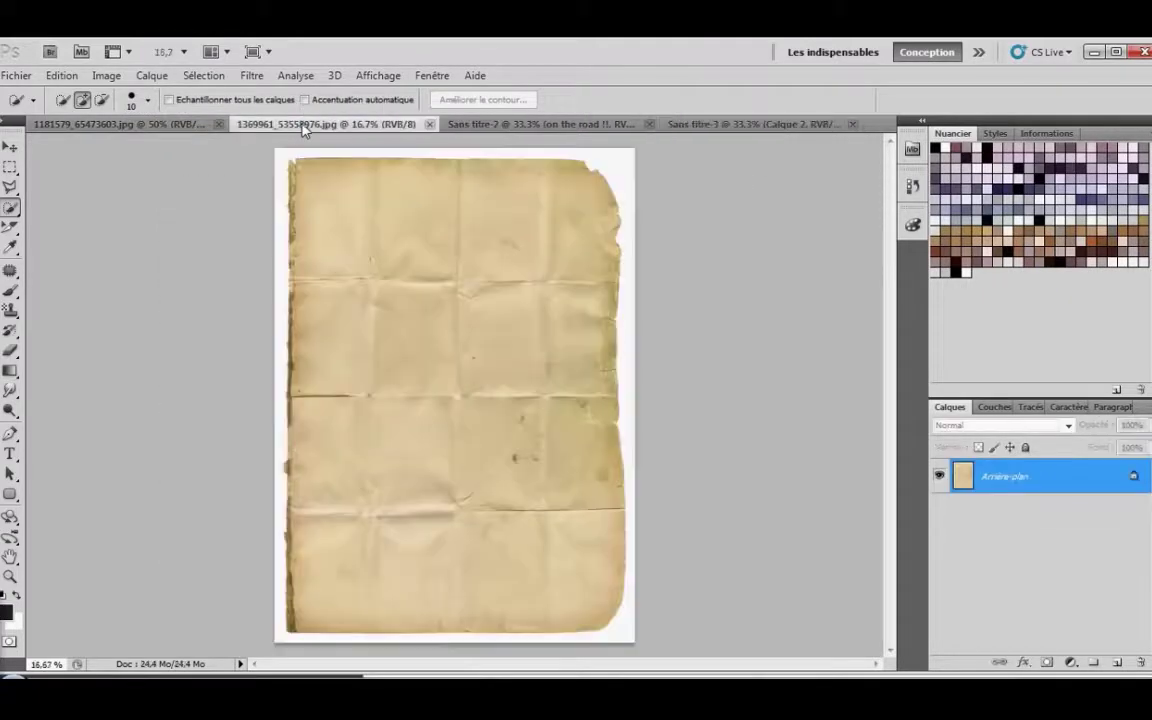
click(10, 207)
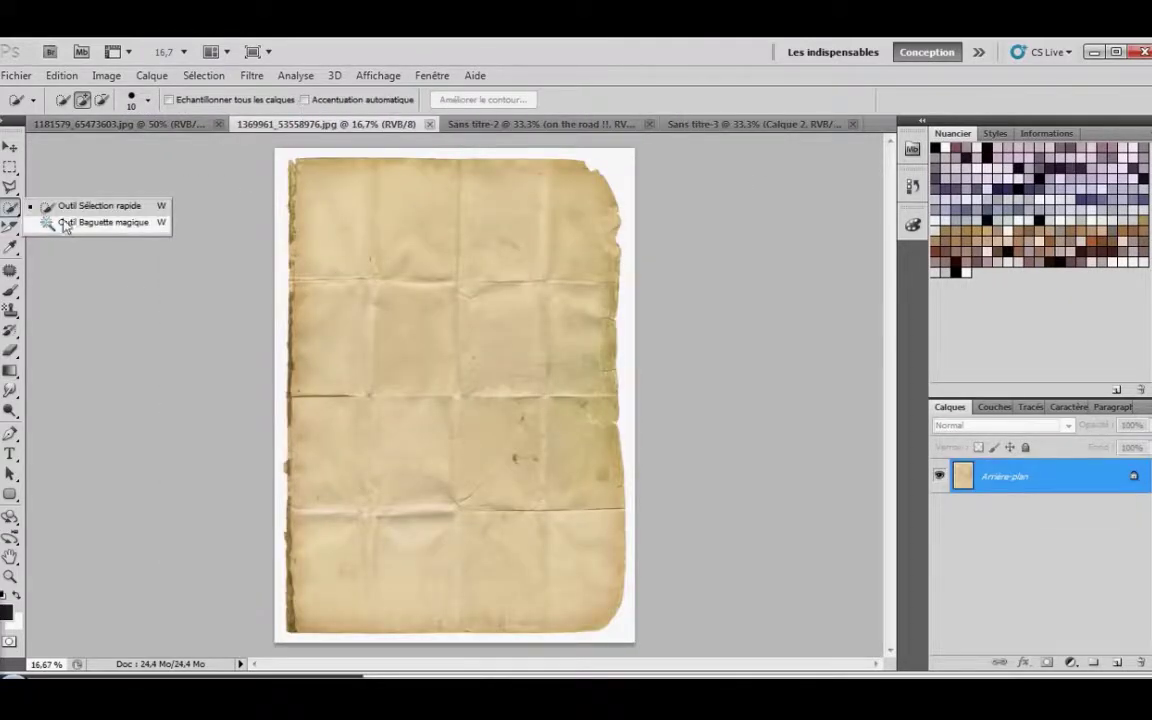
click(80, 224)
click(281, 162)
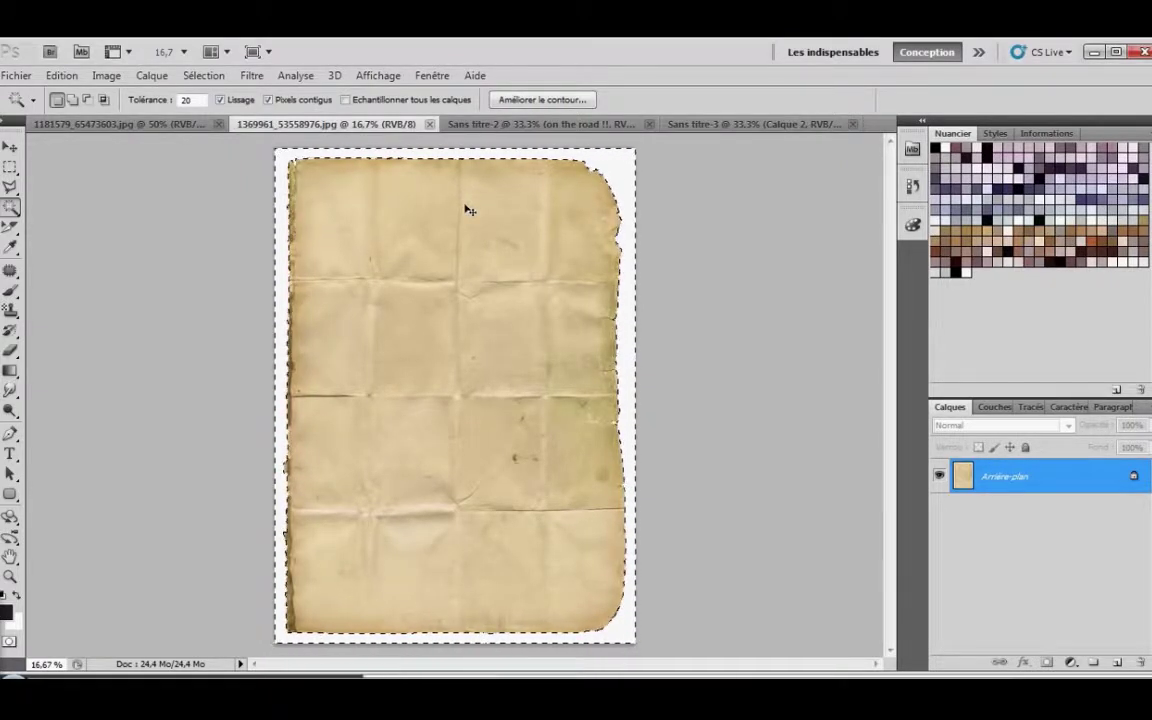
key(ctrl+shift+i)
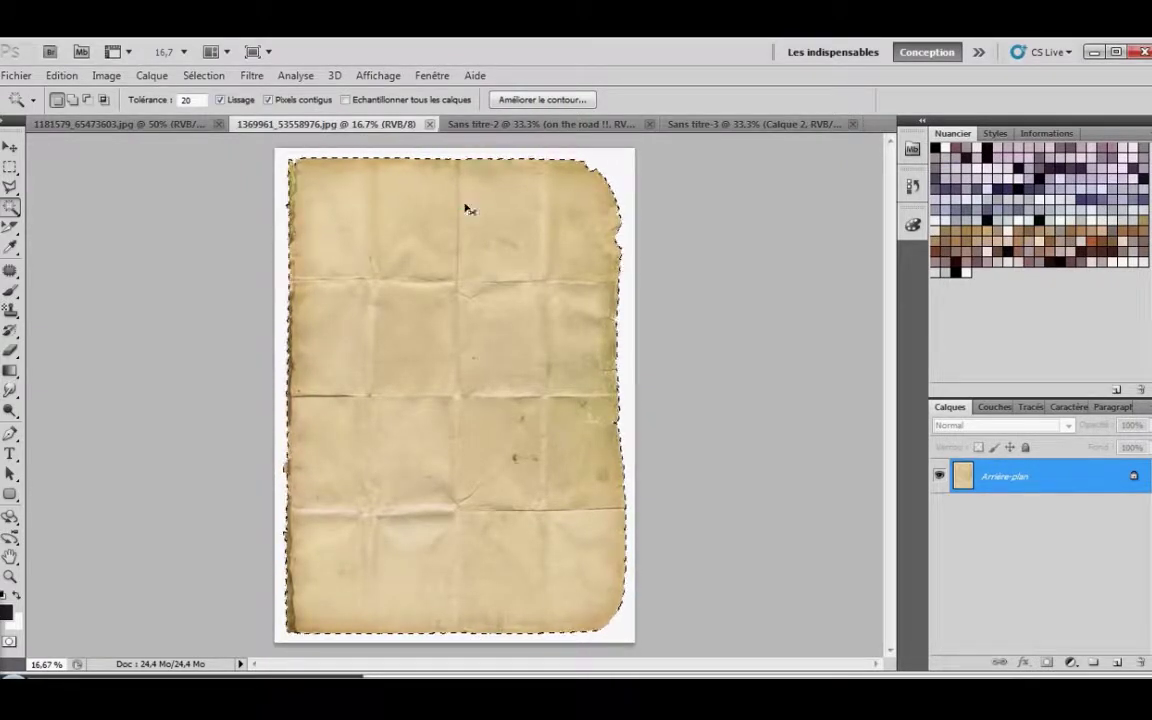
key(ctrl+j)
- Paste the old paper texture into Calque 1, beneath the car in the Sans titre-3 document
click(741, 124)
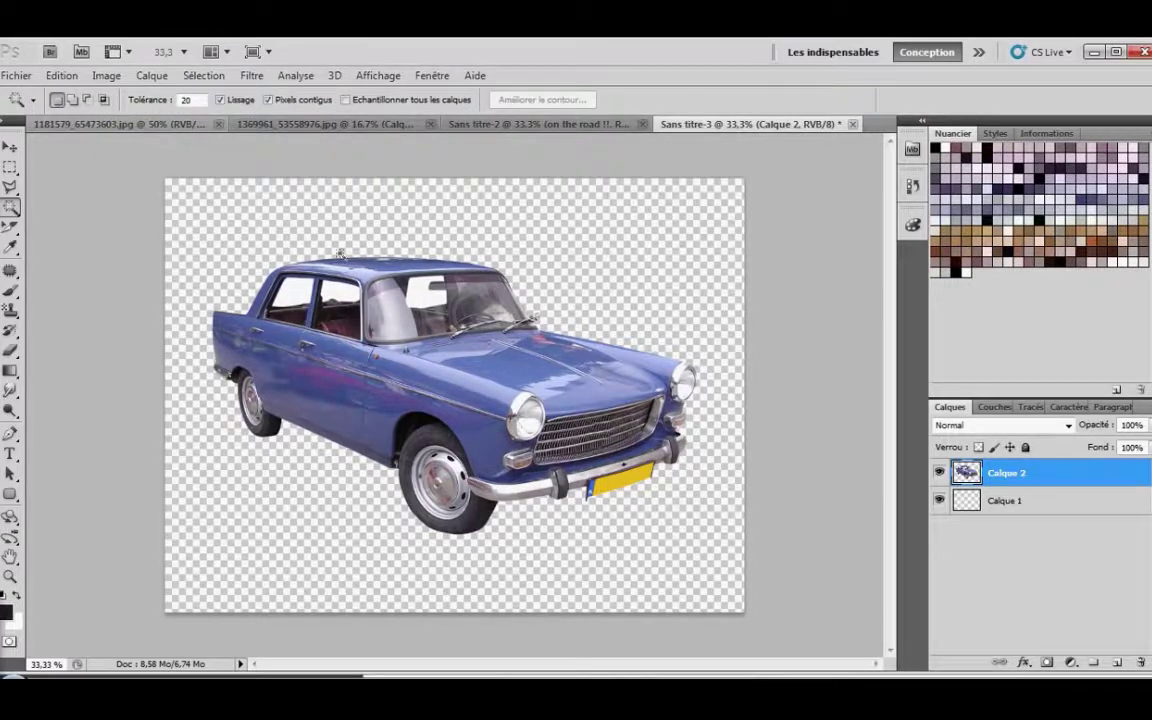
click(1012, 507)
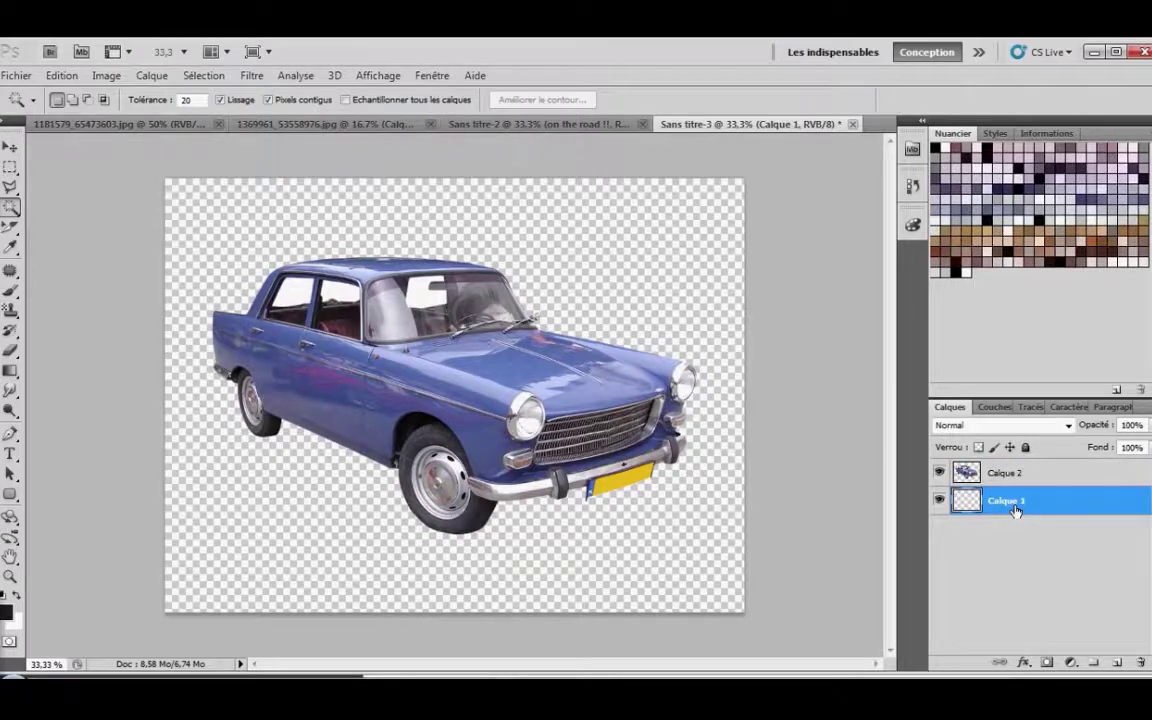
key(ctrl+v)
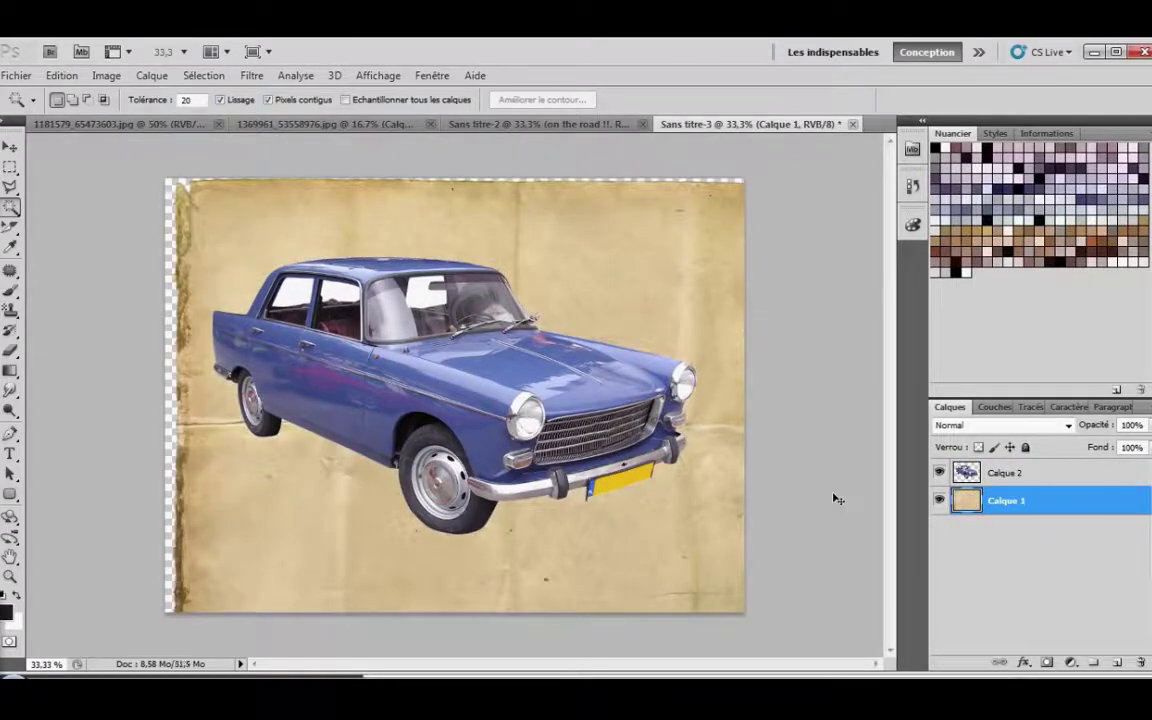
key(ctrl+minus)
key(ctrl+minus)
key(ctrl+minus)
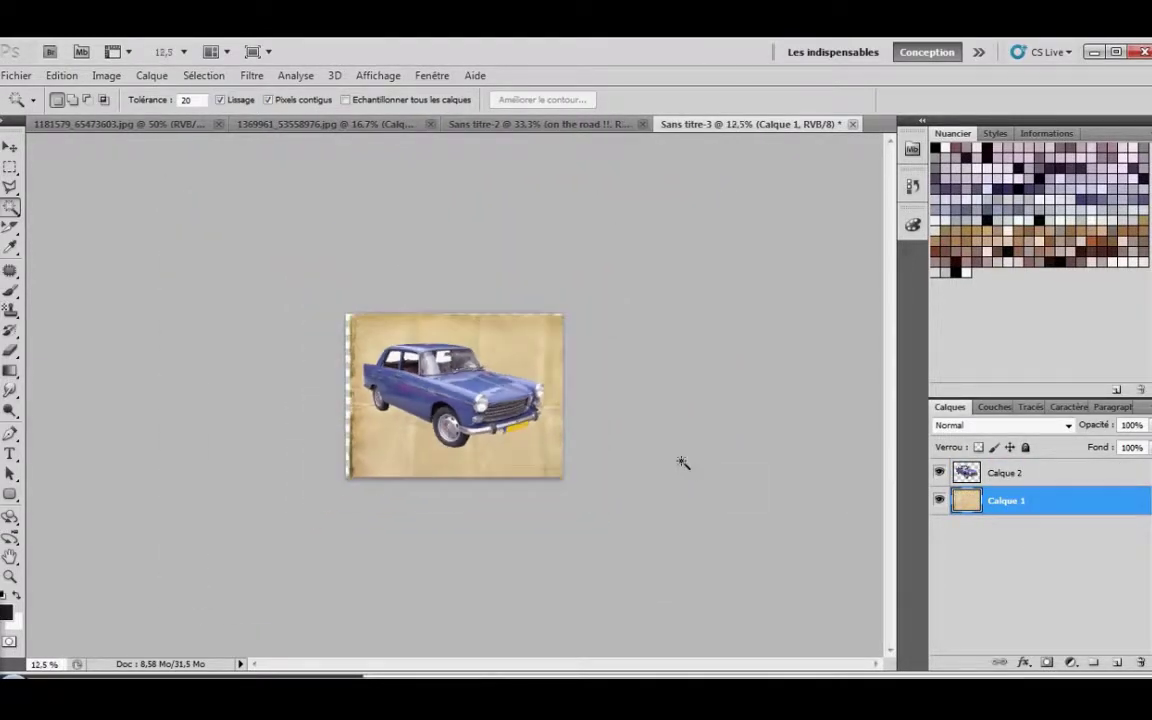
key(ctrl+t)
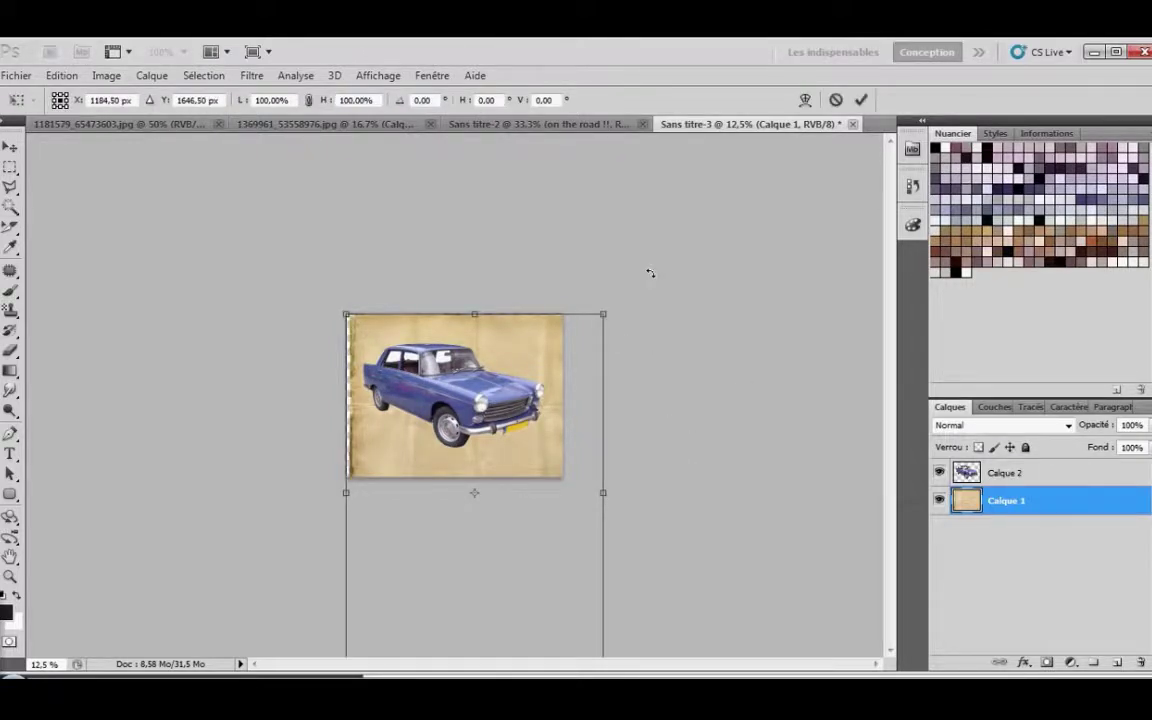
drag(650, 273, 700, 645)
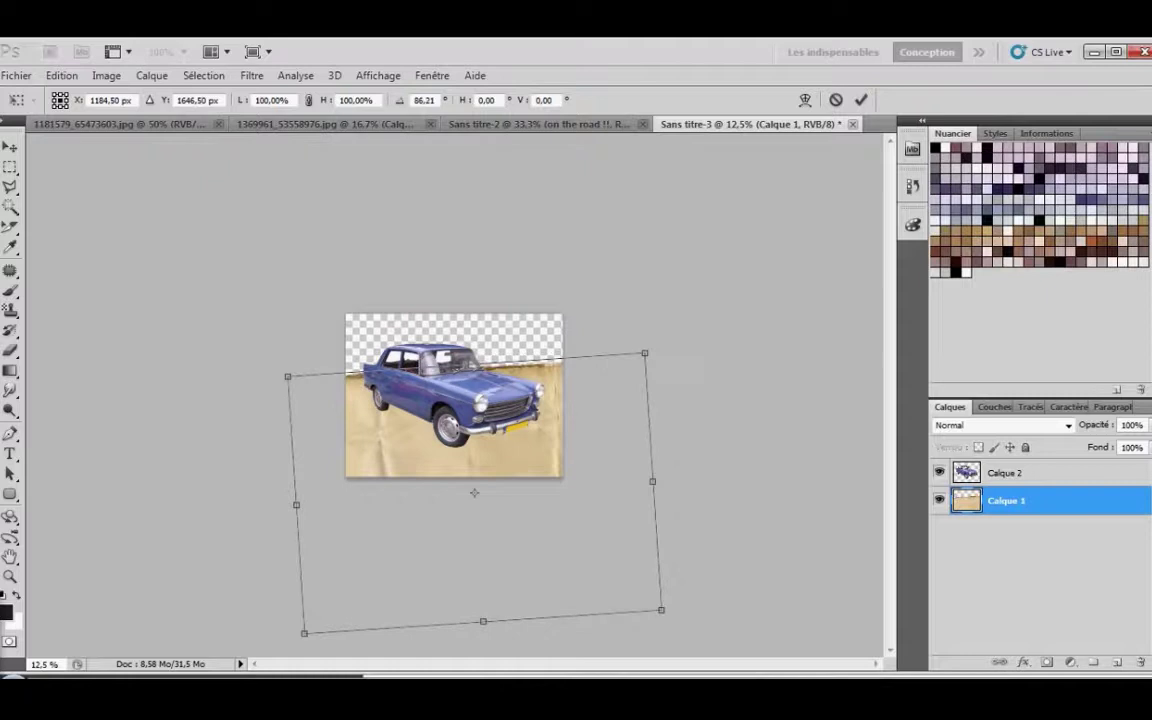
click(428, 101)
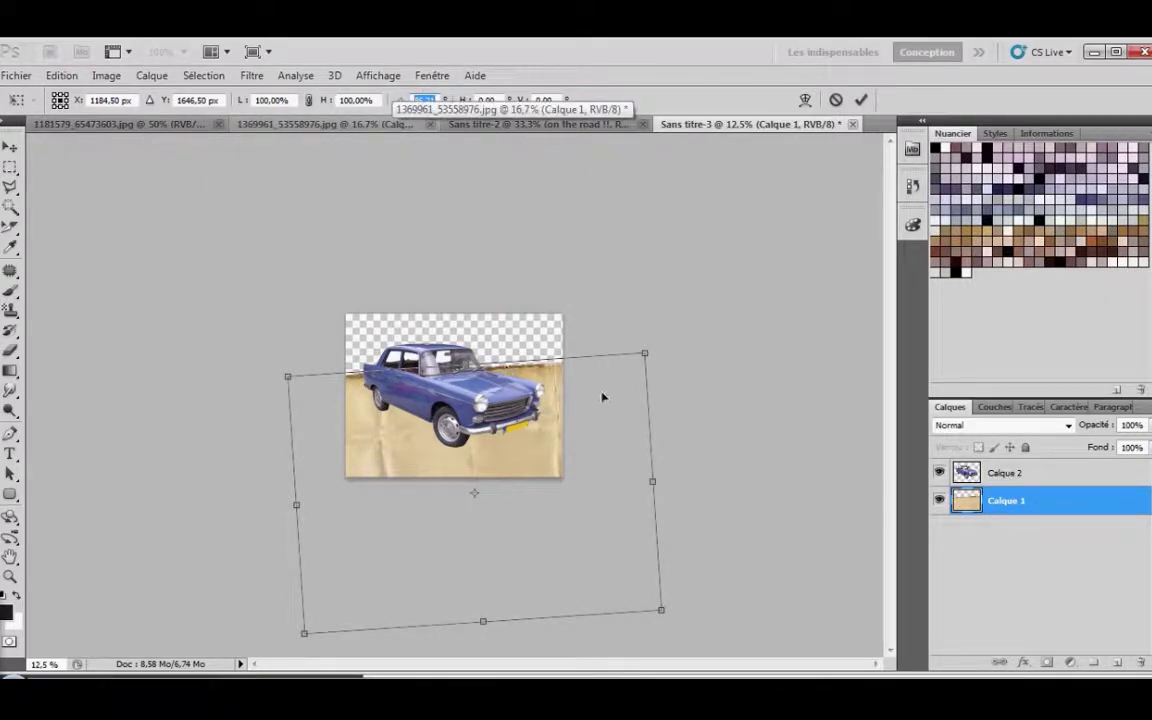
text(90)
key(Return)
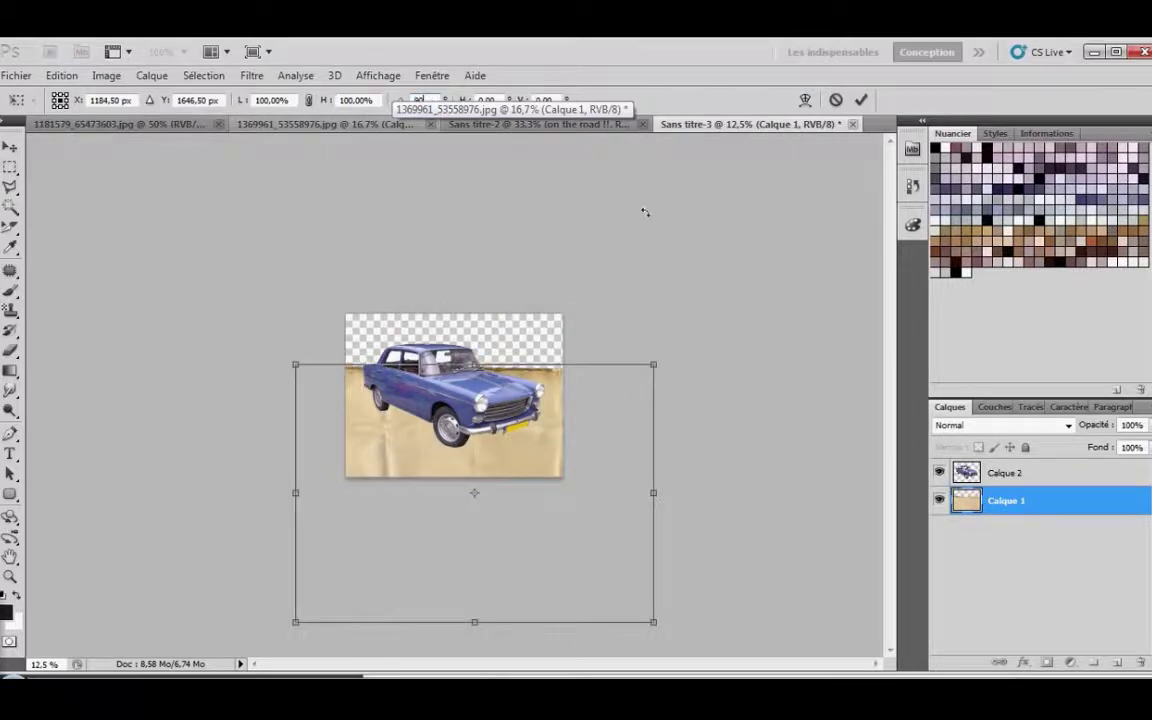
mouse_move(590, 370)
mouse_down()
mouse_move(586, 401)
mouse_move(592, 382)
mouse_up()
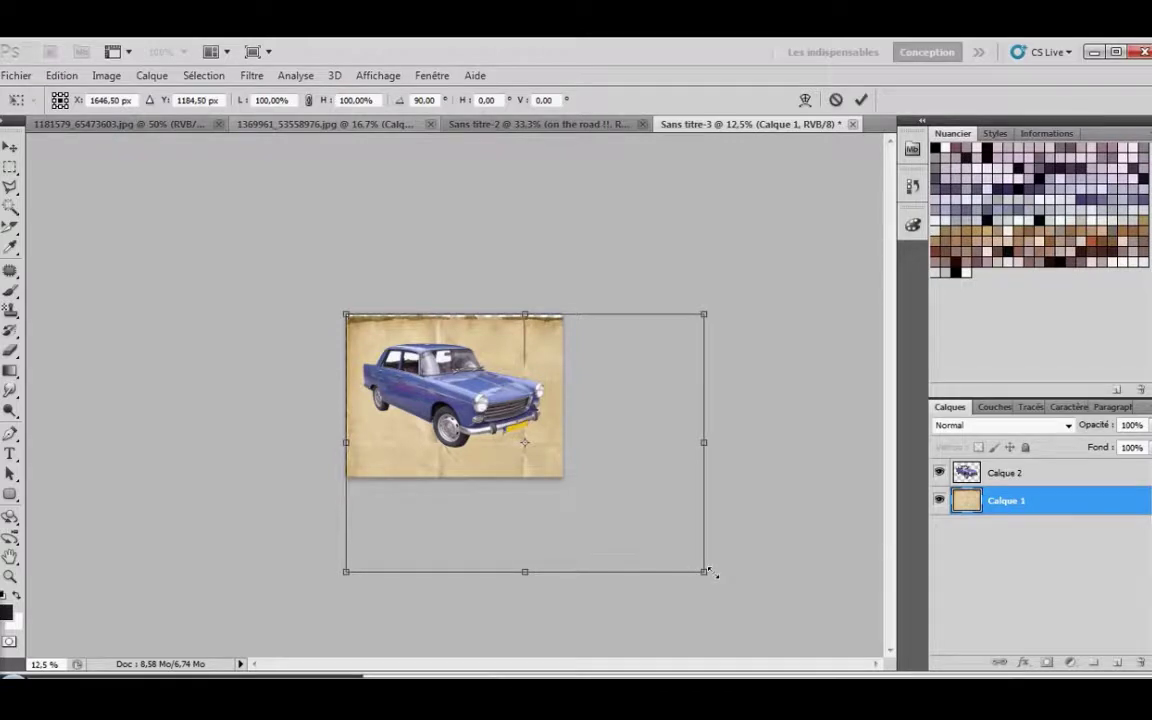
drag(709, 578, 612, 590)
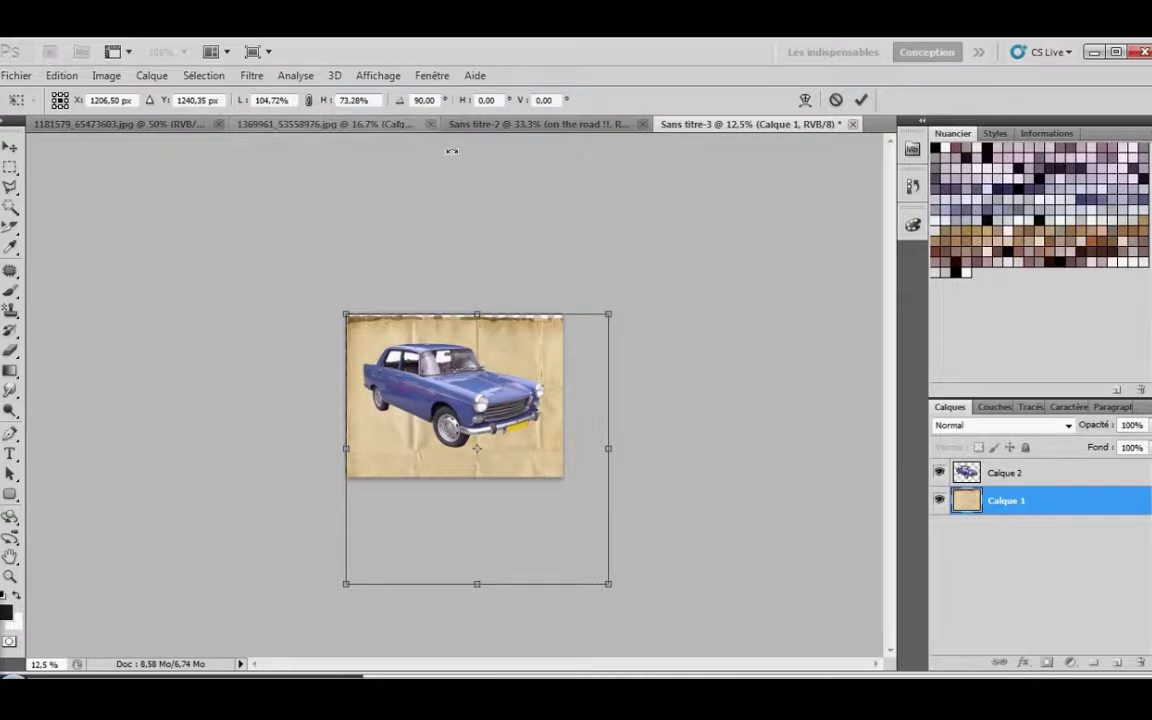
key(w)
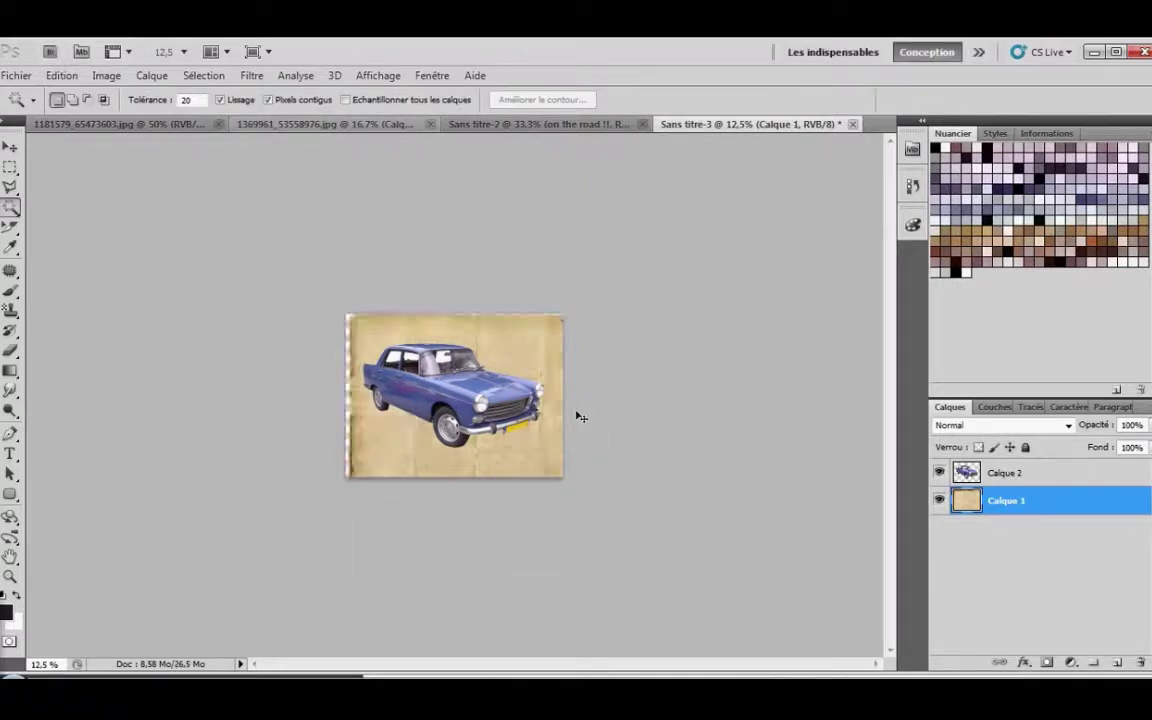
- Rotate the paper texture on Calque 1 by 90°, align it to the canvas's upper-left corner and scale it proportionally to about 60%
key(ctrl+t)
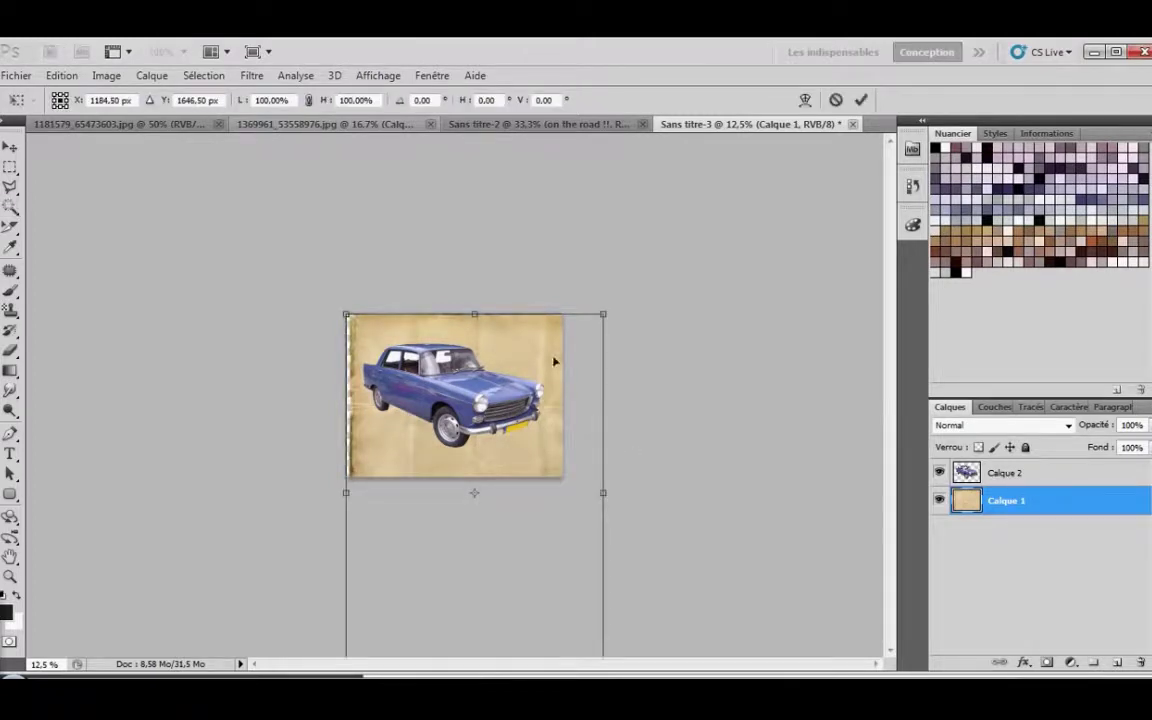
click(424, 100)
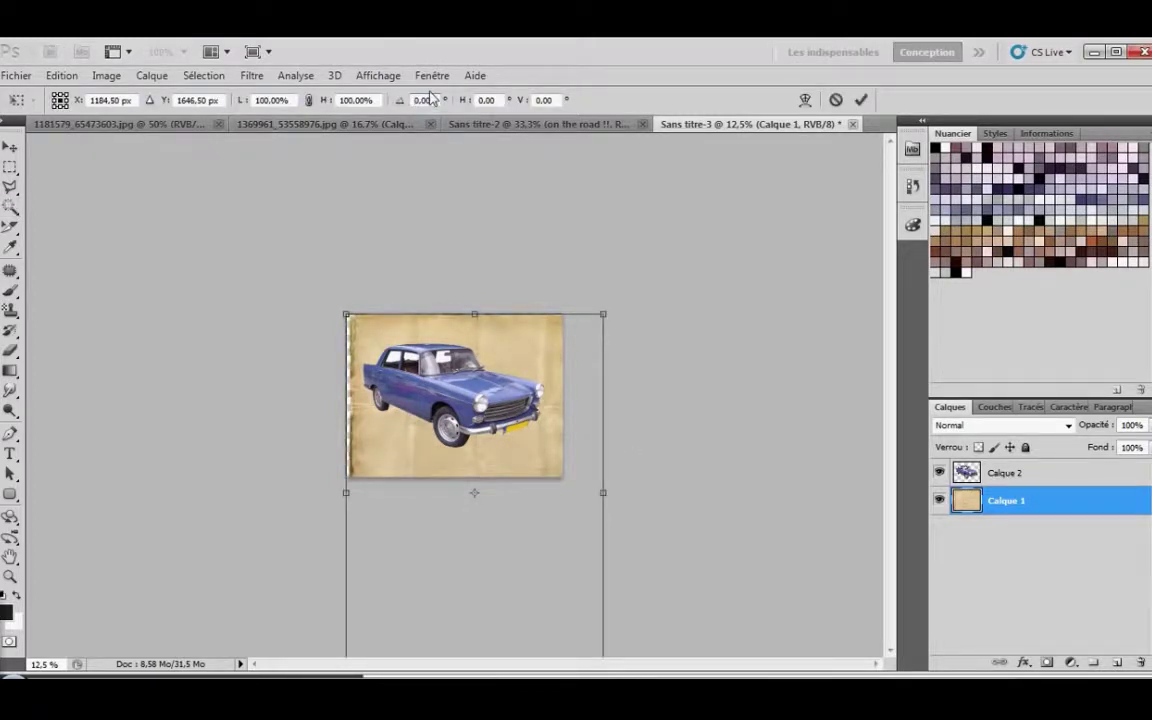
text(90)
key(Return)
drag(572, 420, 599, 393)
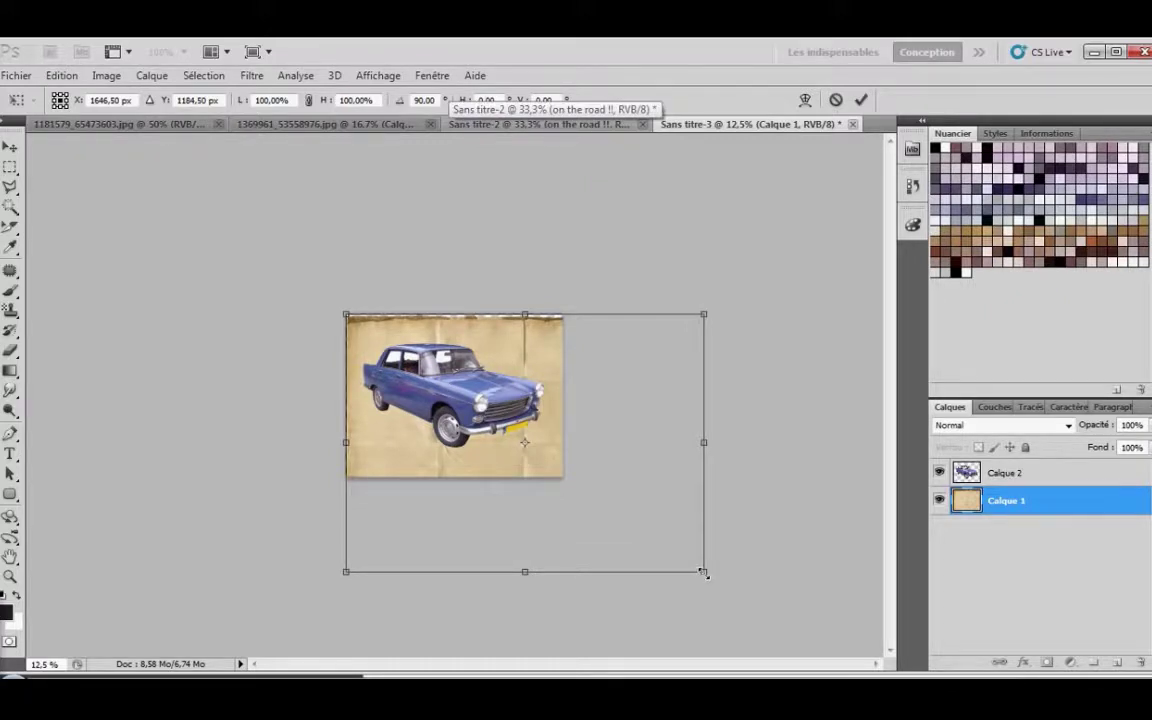
drag(703, 572, 517, 436)
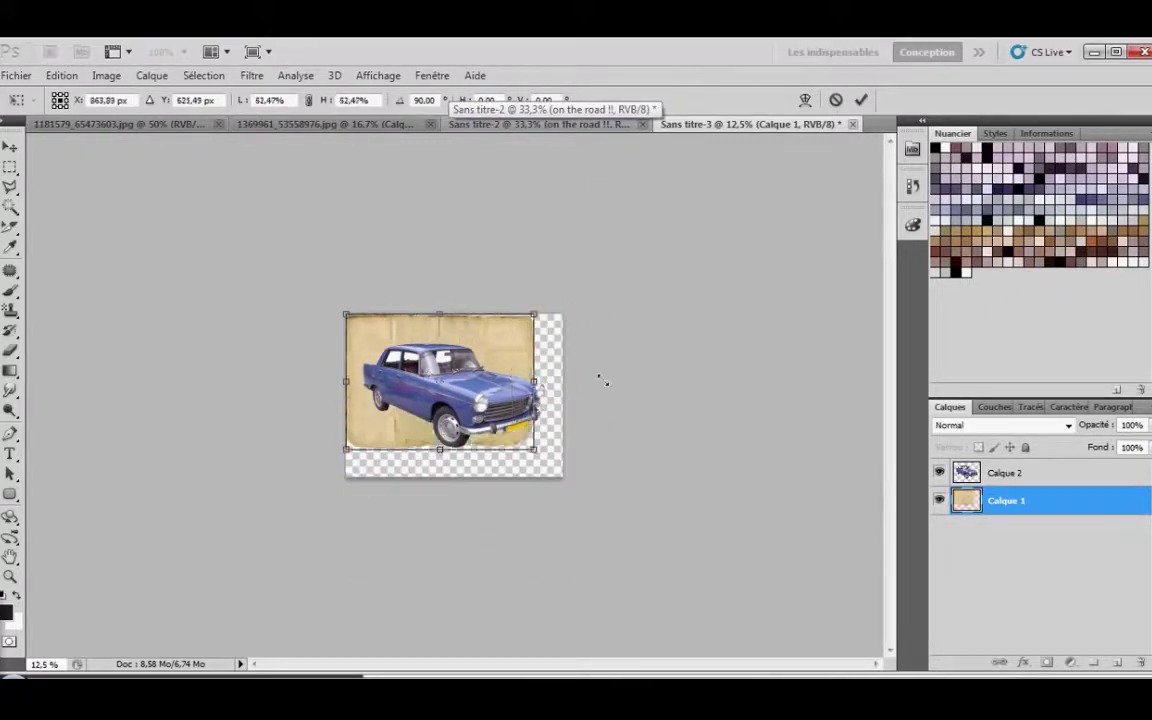
drag(655, 258, 618, 388)
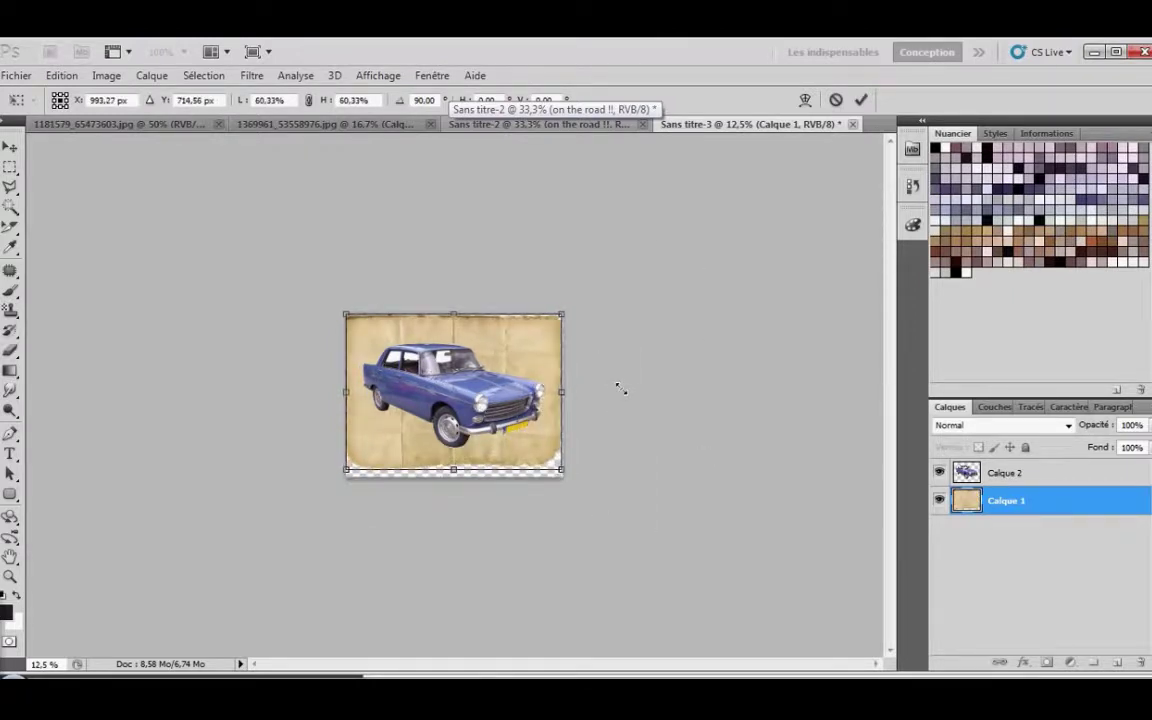
key(Return)
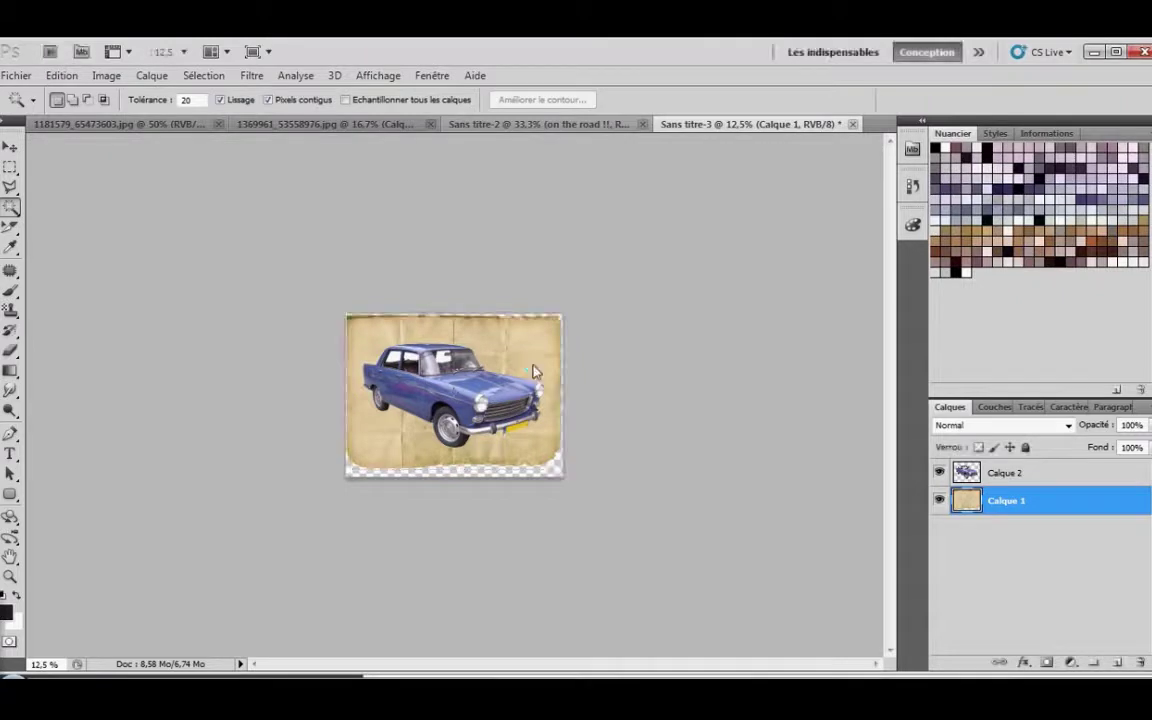
- Scale the car on Calque 2 proportionally to about 47%, keeping it in the lower-left part of the paper
scroll(577, 398, up, 2)
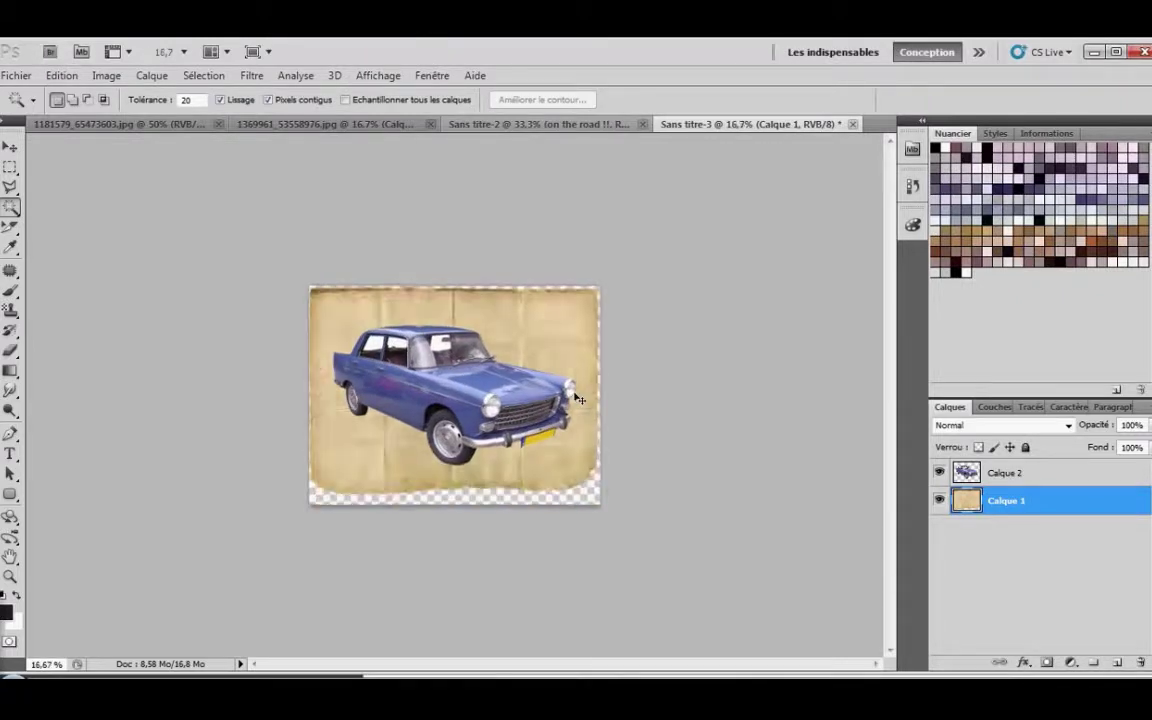
scroll(577, 398, up, 1)
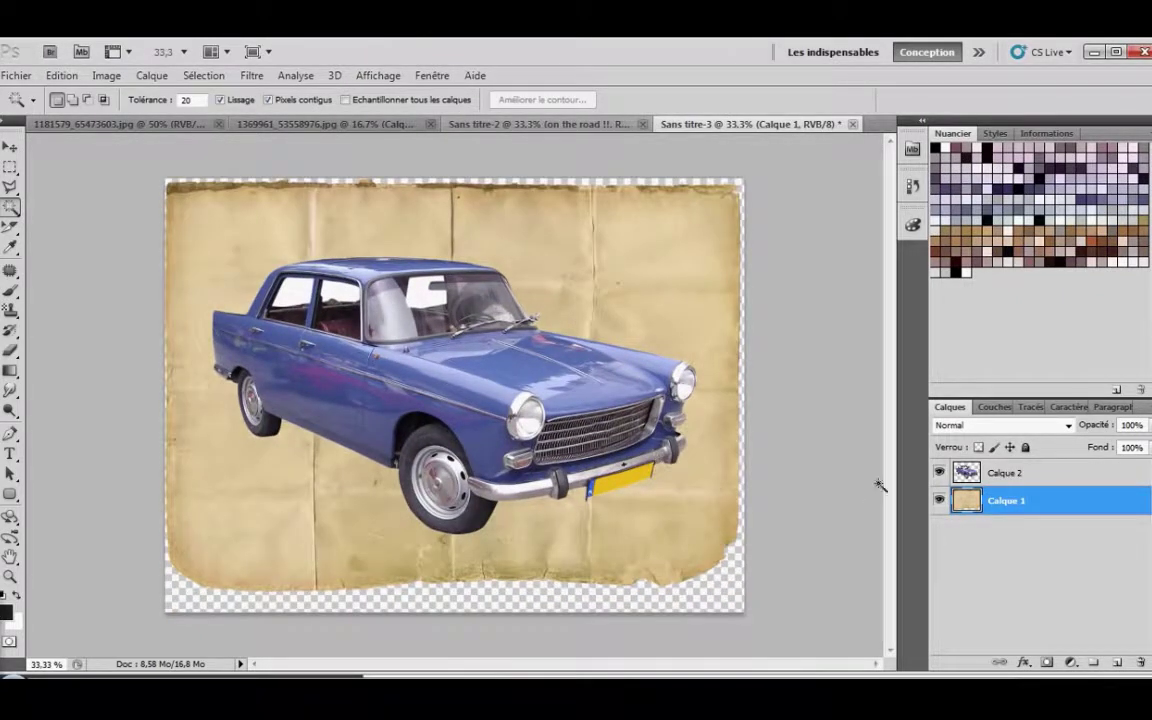
click(1018, 473)
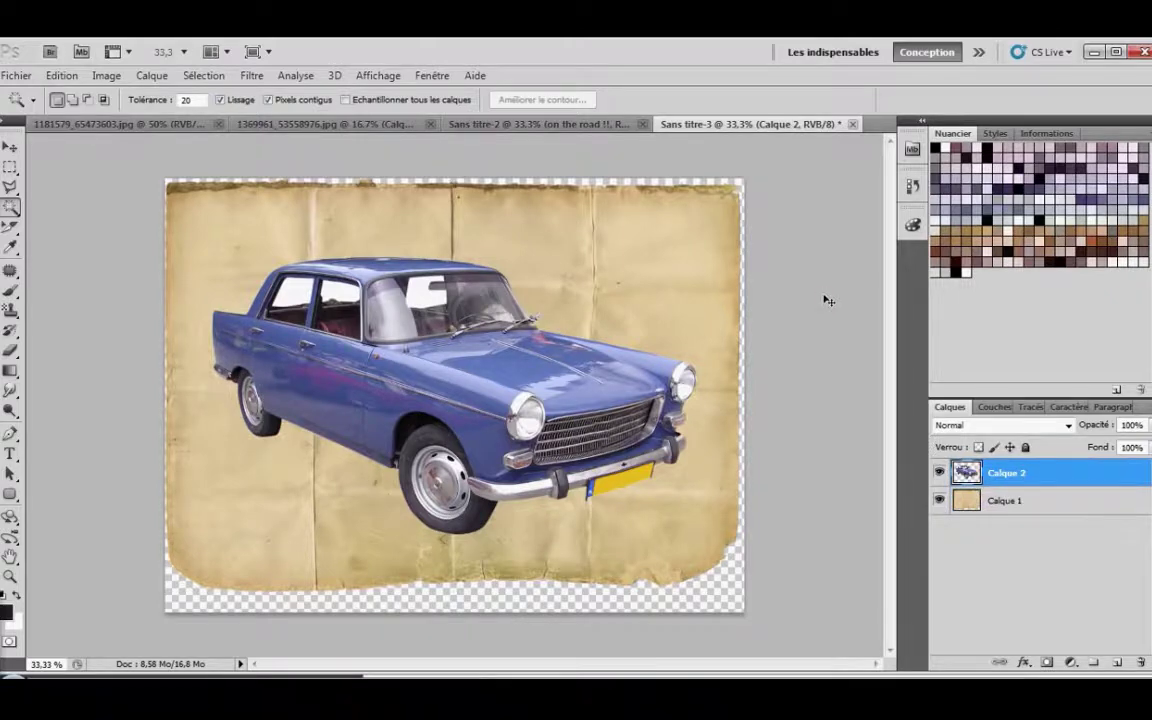
key(ctrl+t)
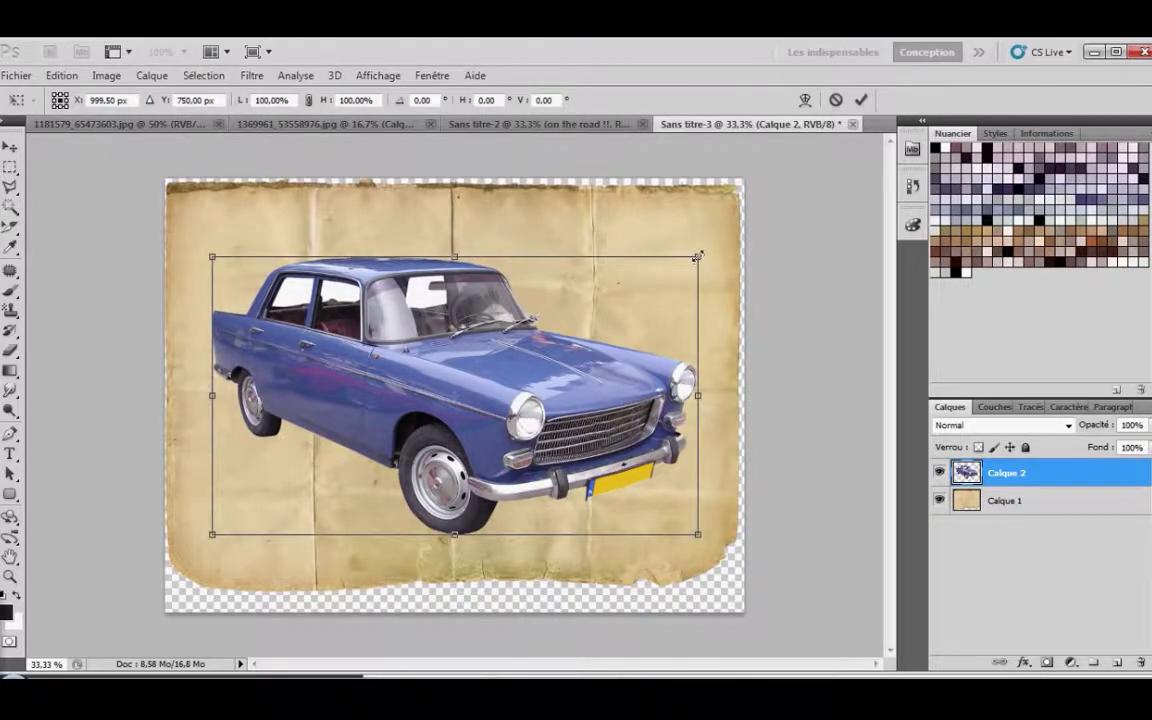
drag(697, 256, 424, 378)
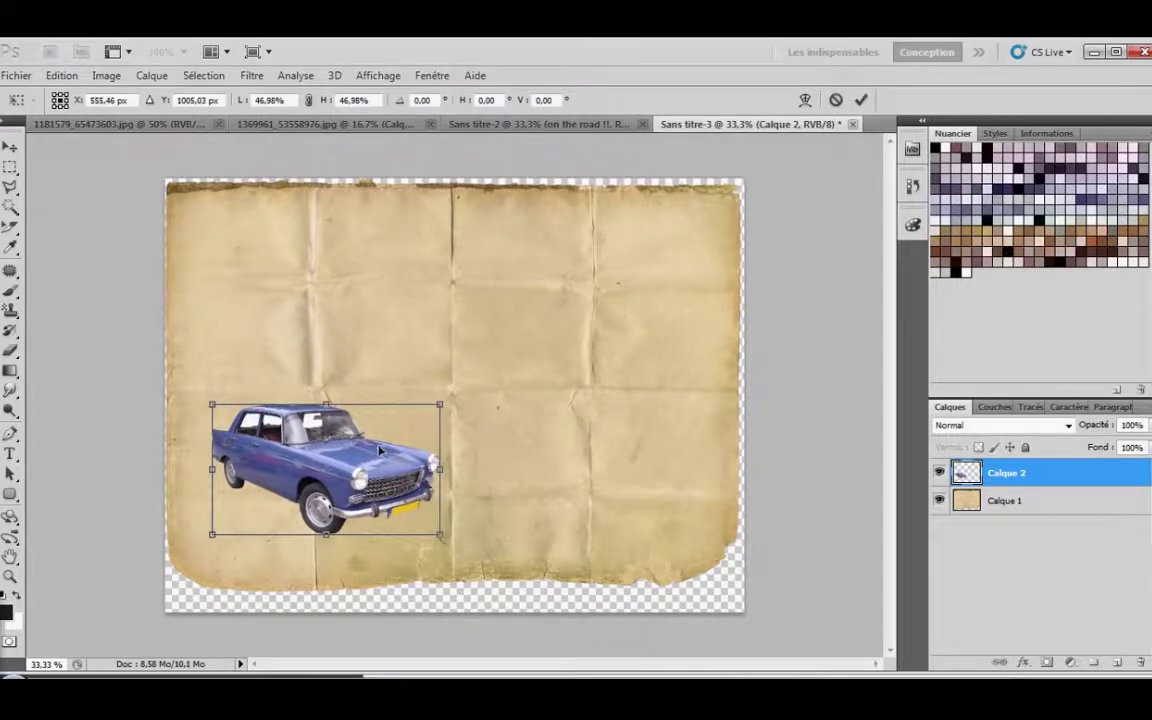
drag(380, 450, 381, 451)
key(Return)
key(w)
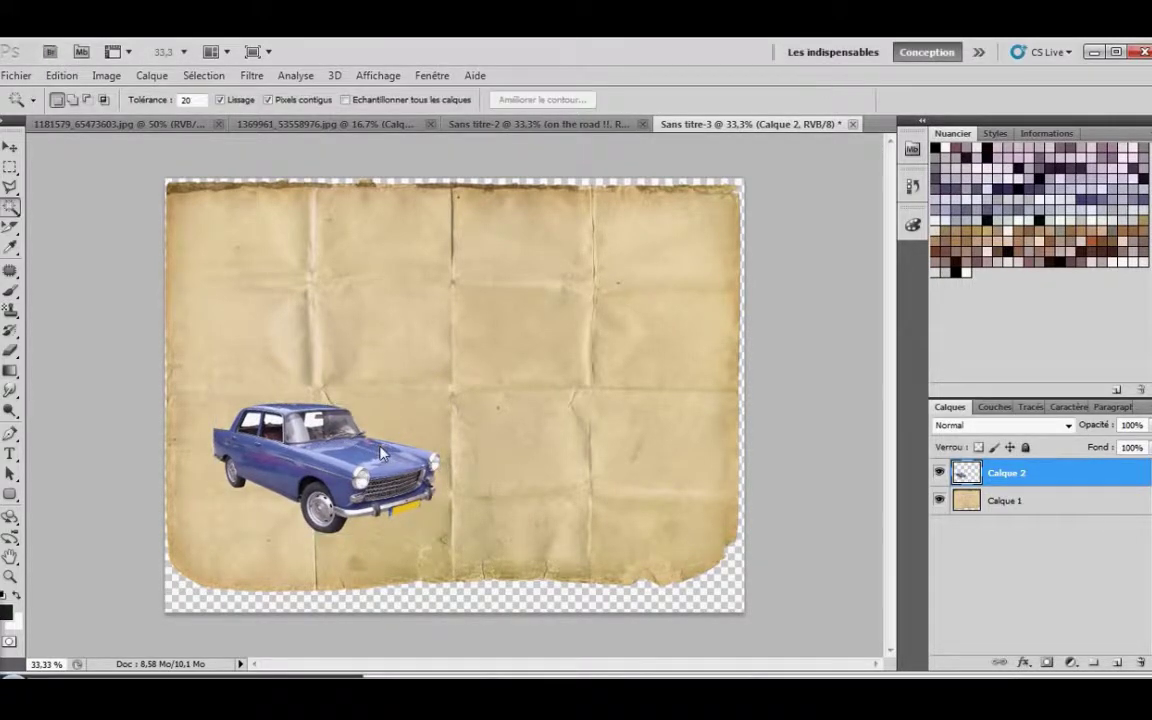
- Rename the paper layer Calque 1 as Fond and the car layer Calque 2 as Voiture
double_click(1000, 500)
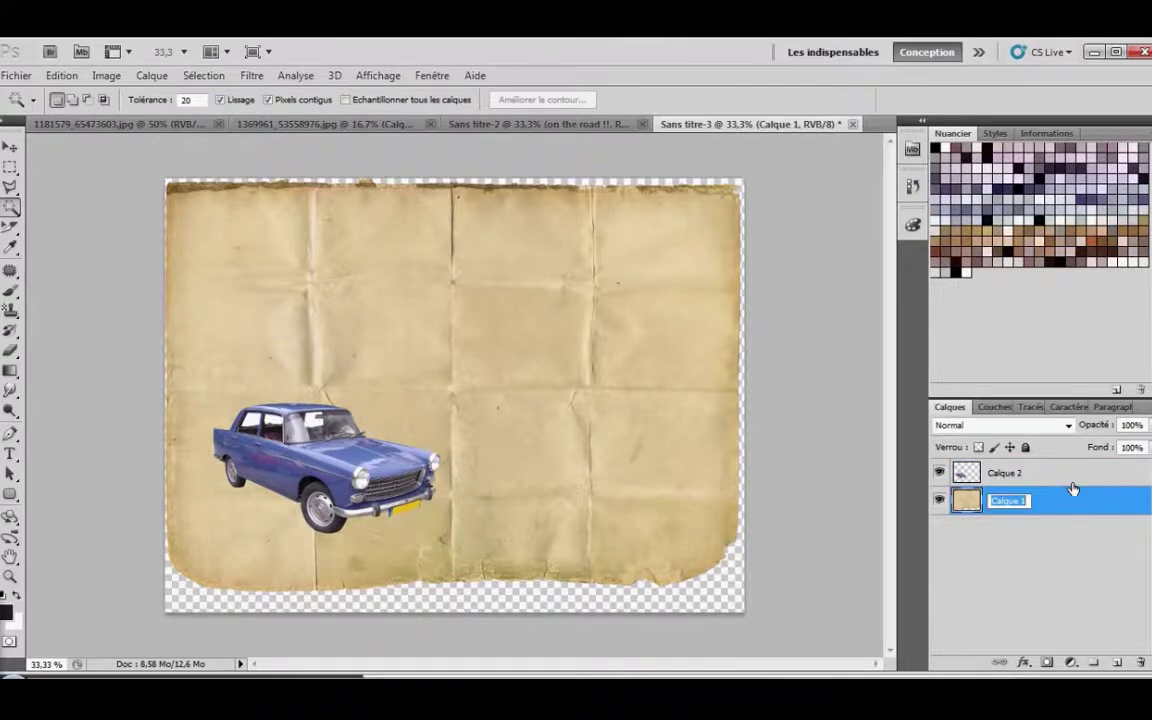
text(Fond)
double_click(1005, 473)
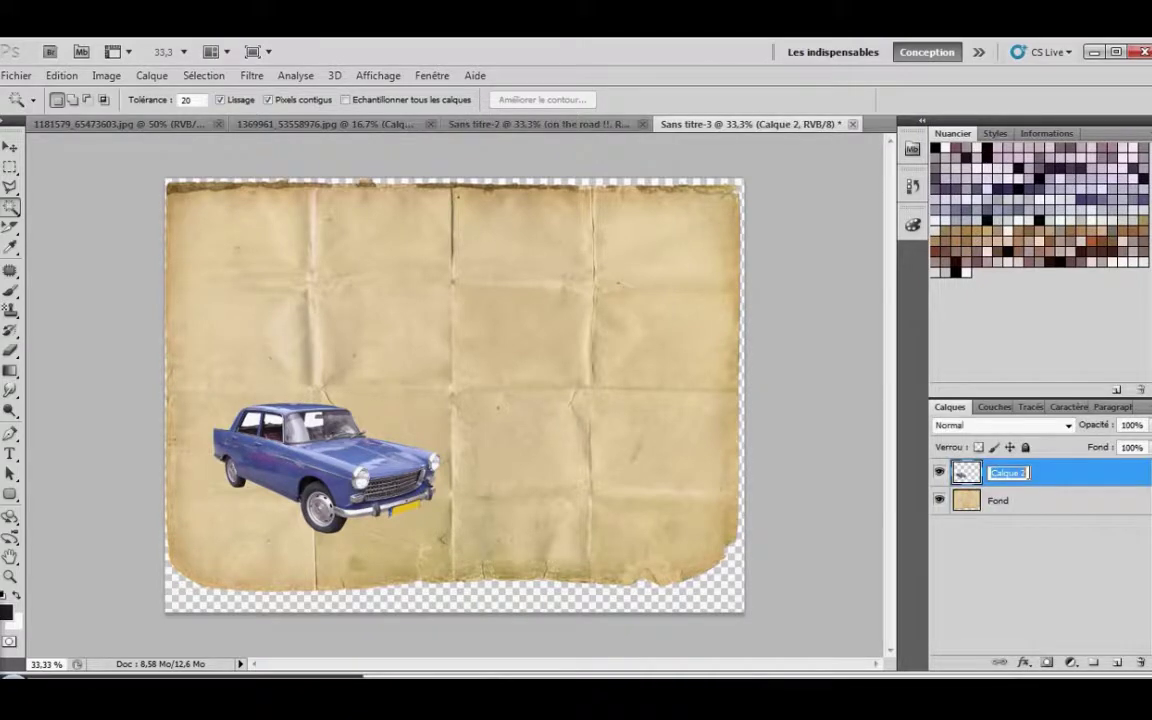
text(Voiture)
key(Return)
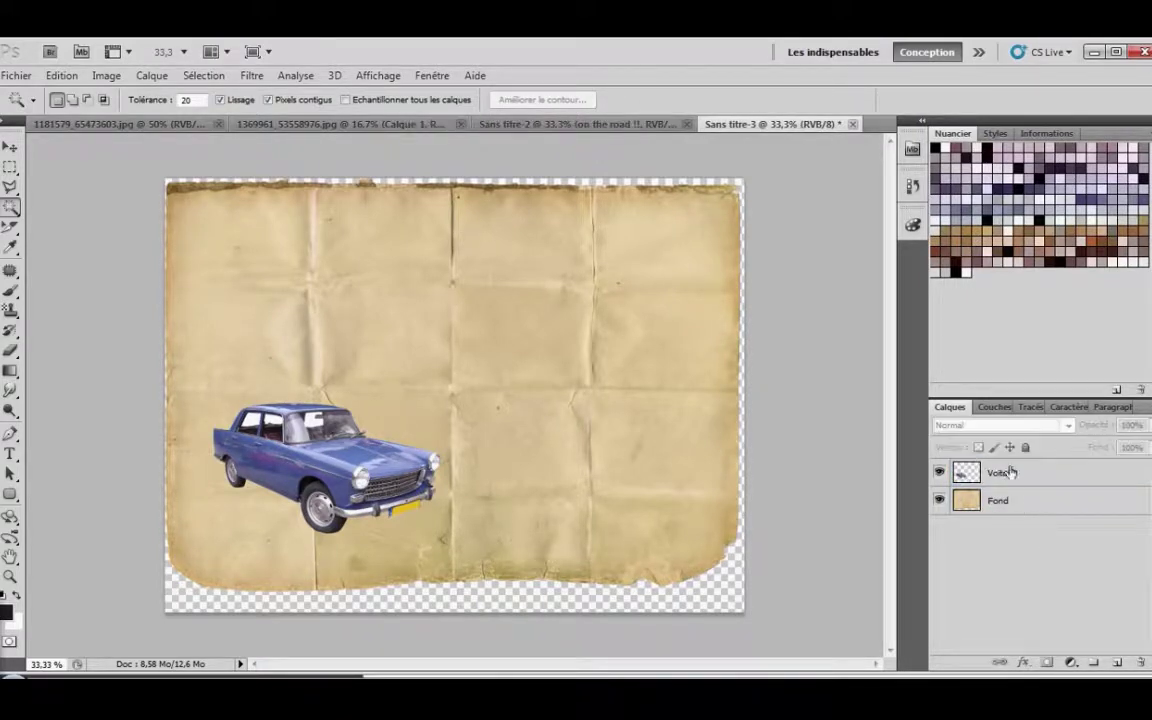
- Duplicate the Voiture layer and rename the copy as Papier1
click(1033, 476)
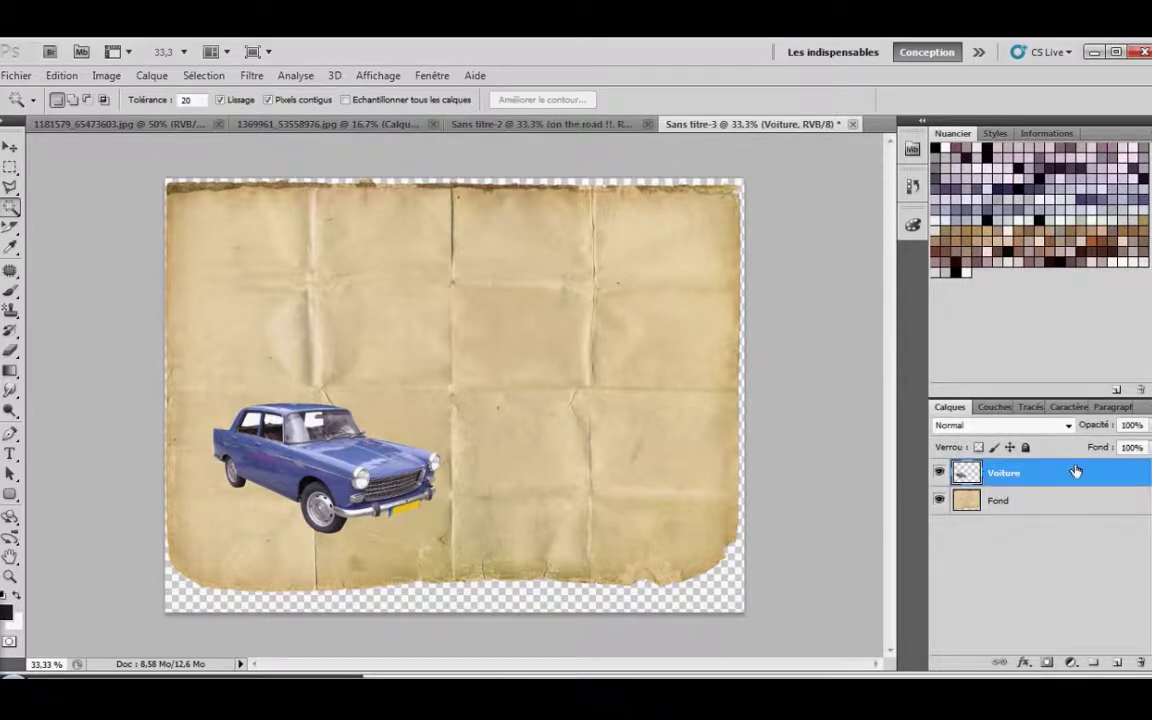
right_click(1023, 476)
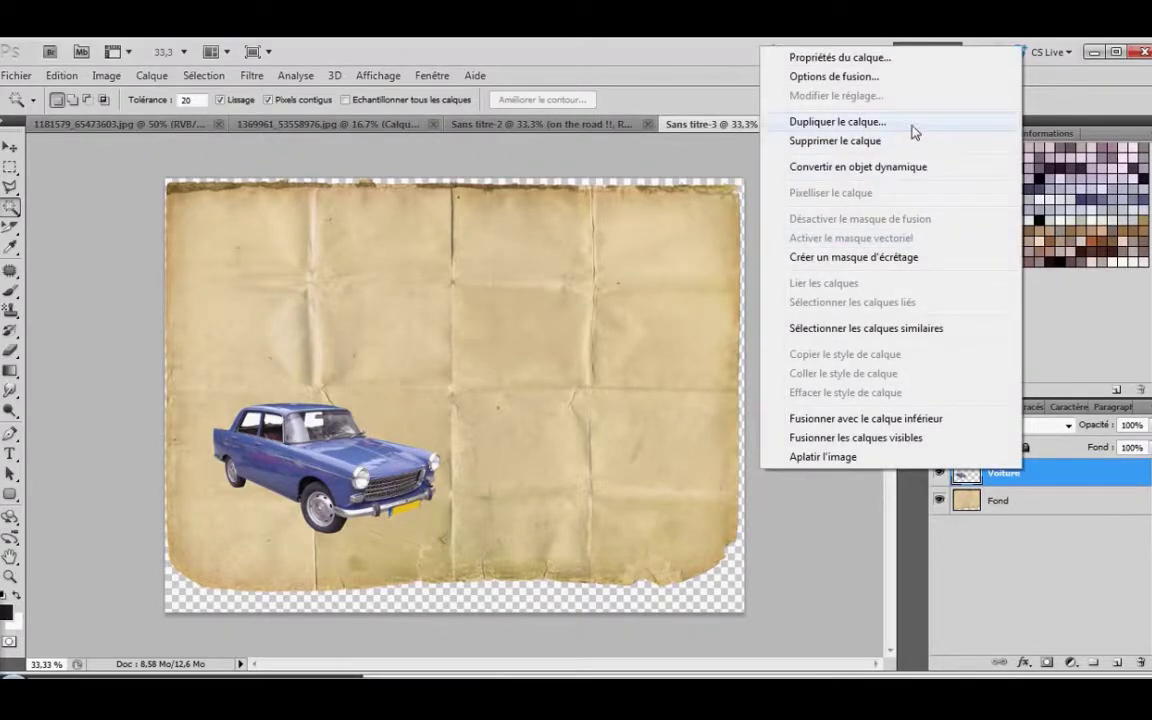
click(912, 122)
click(738, 234)
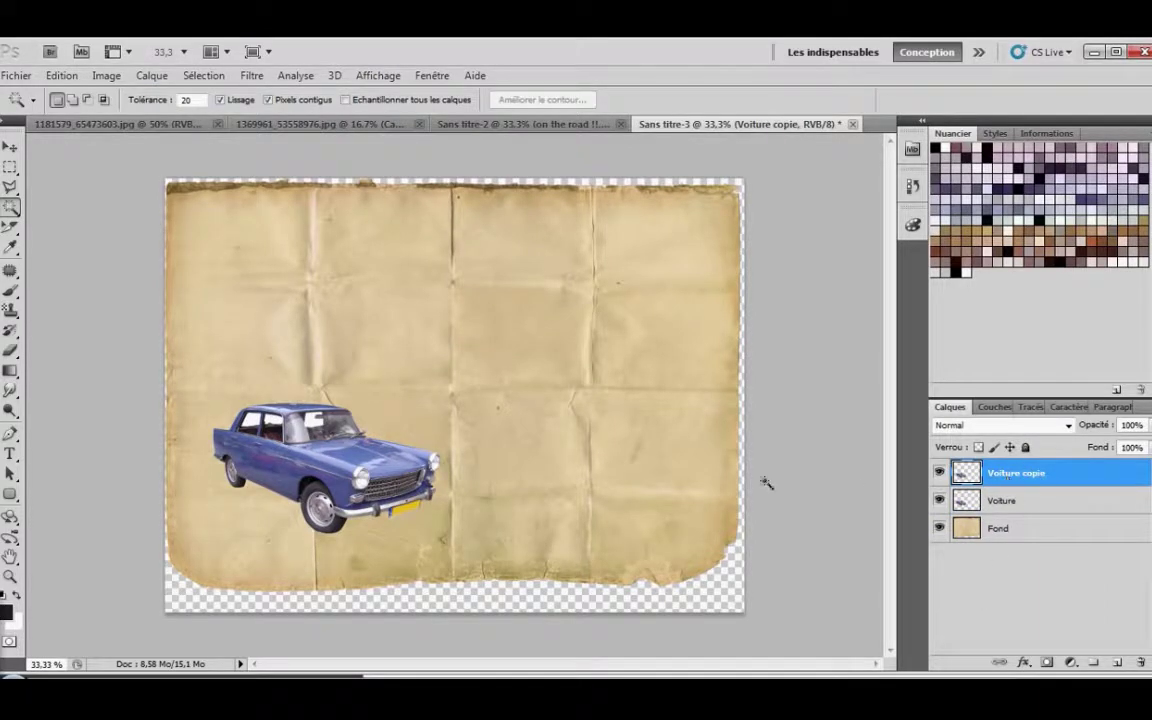
double_click(1005, 475)
text(Papier1)
click(1030, 500)
click(1026, 474)
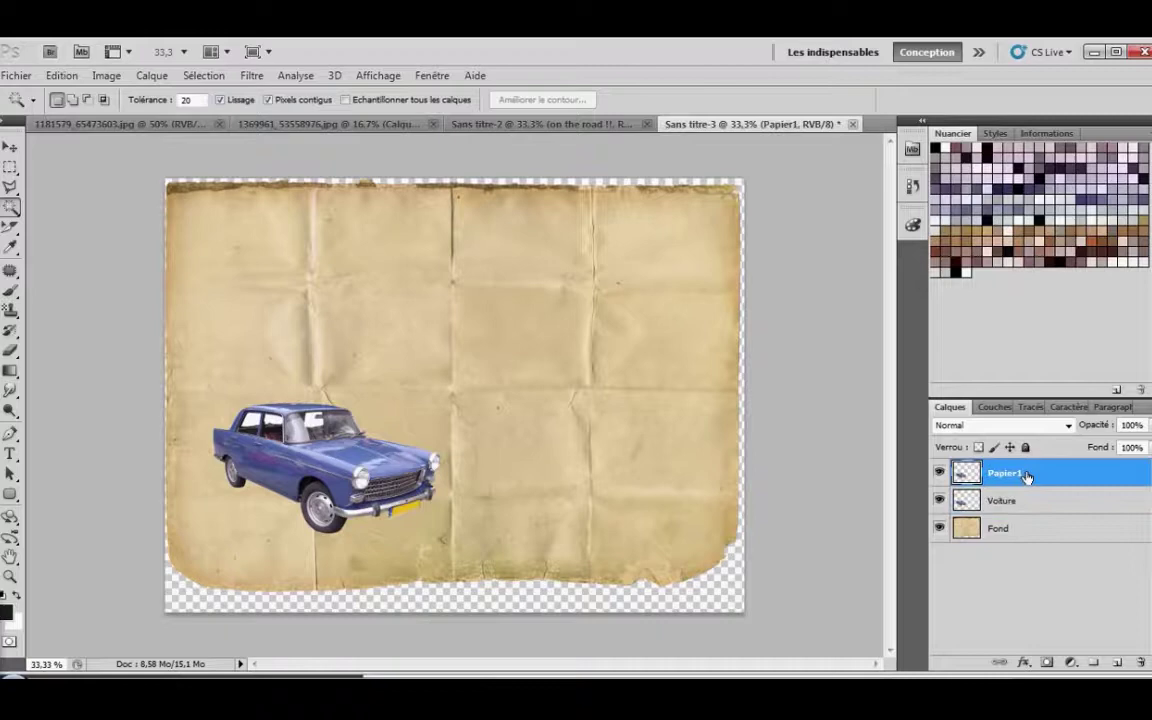
- Hide the Voiture layer and desaturate the car on the Papier1 layer
click(940, 501)
click(106, 75)
mouse_move(247, 118)
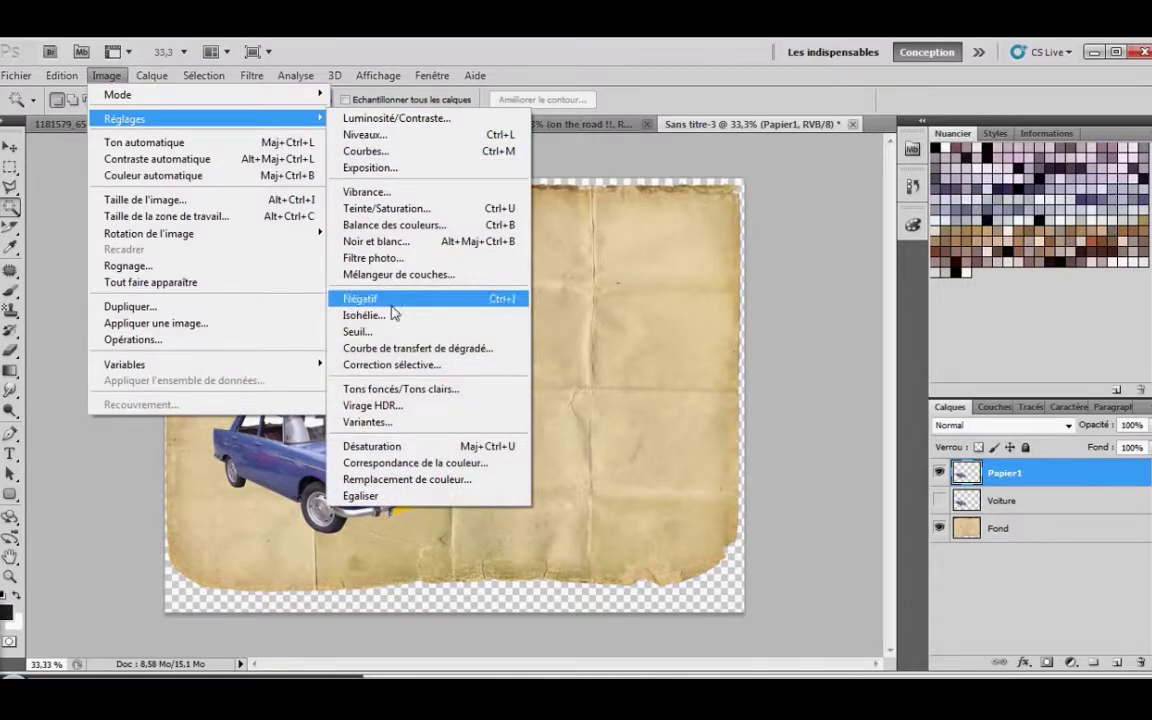
click(404, 447)
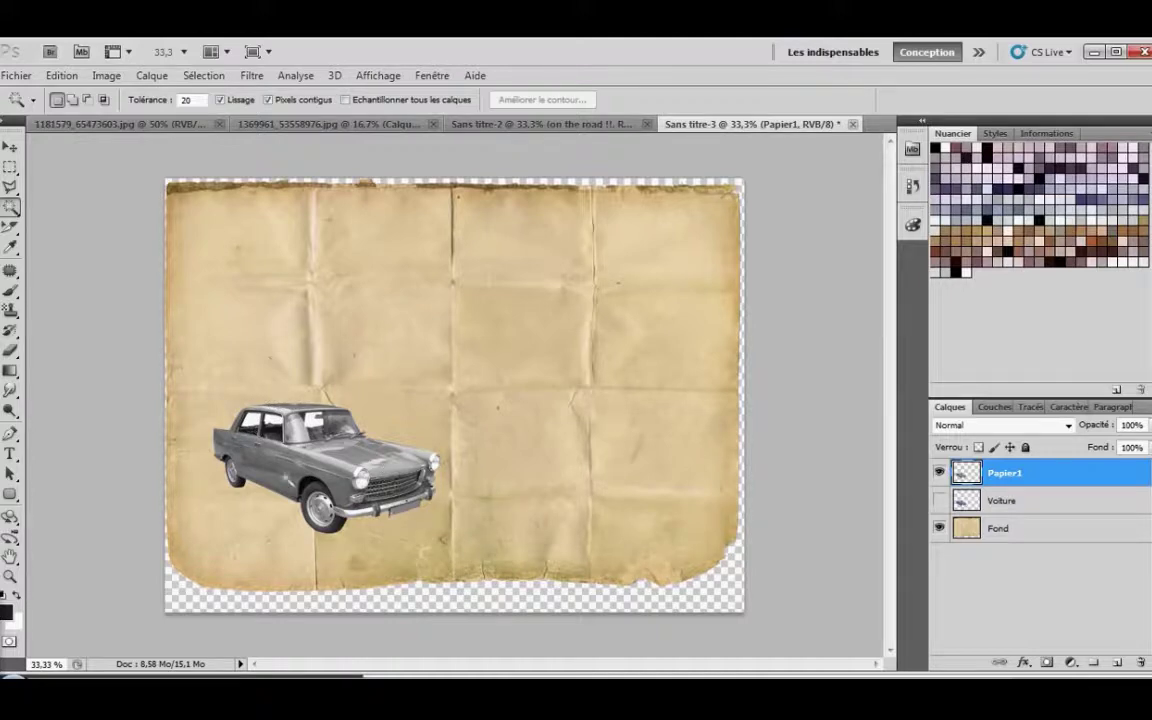
- Duplicate the Papier1 layer and invert the copy's colours to a negative
right_click(990, 472)
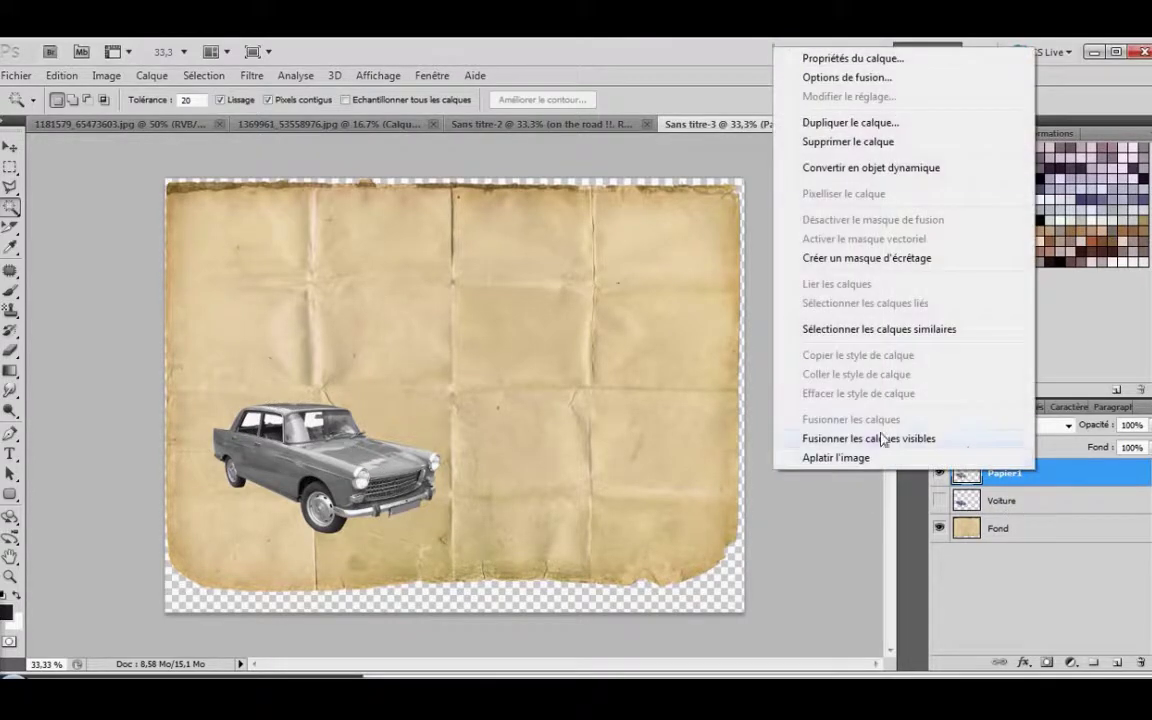
click(884, 122)
key(Return)
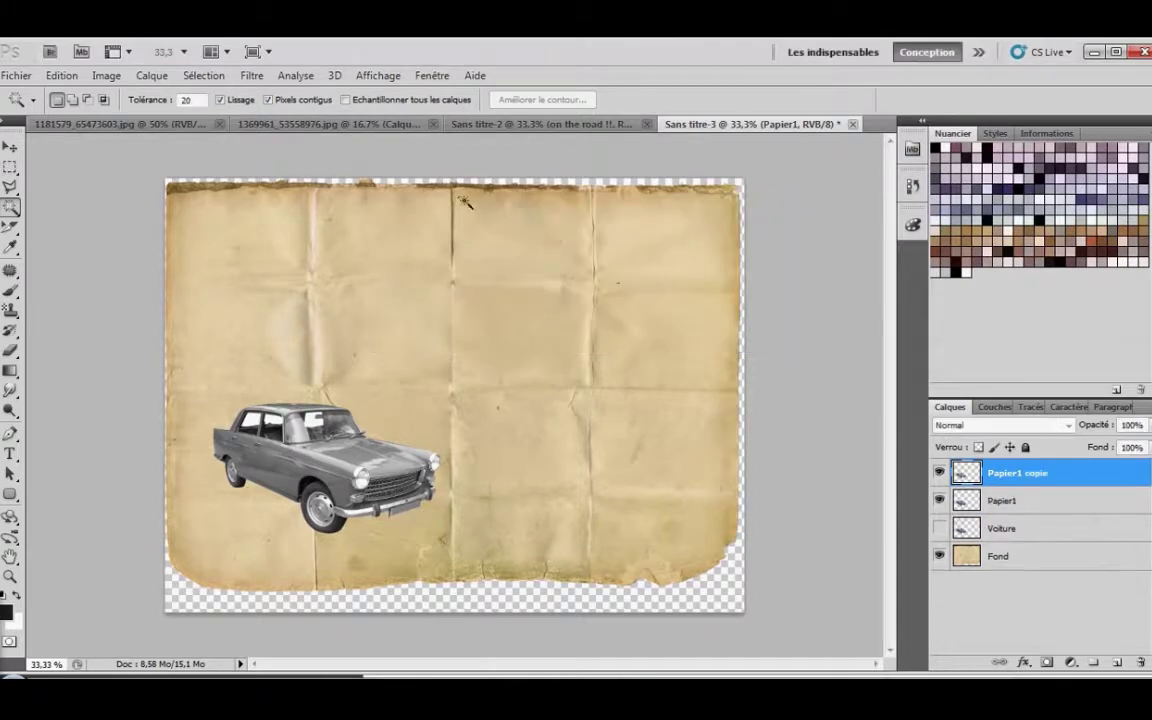
click(107, 75)
mouse_move(195, 118)
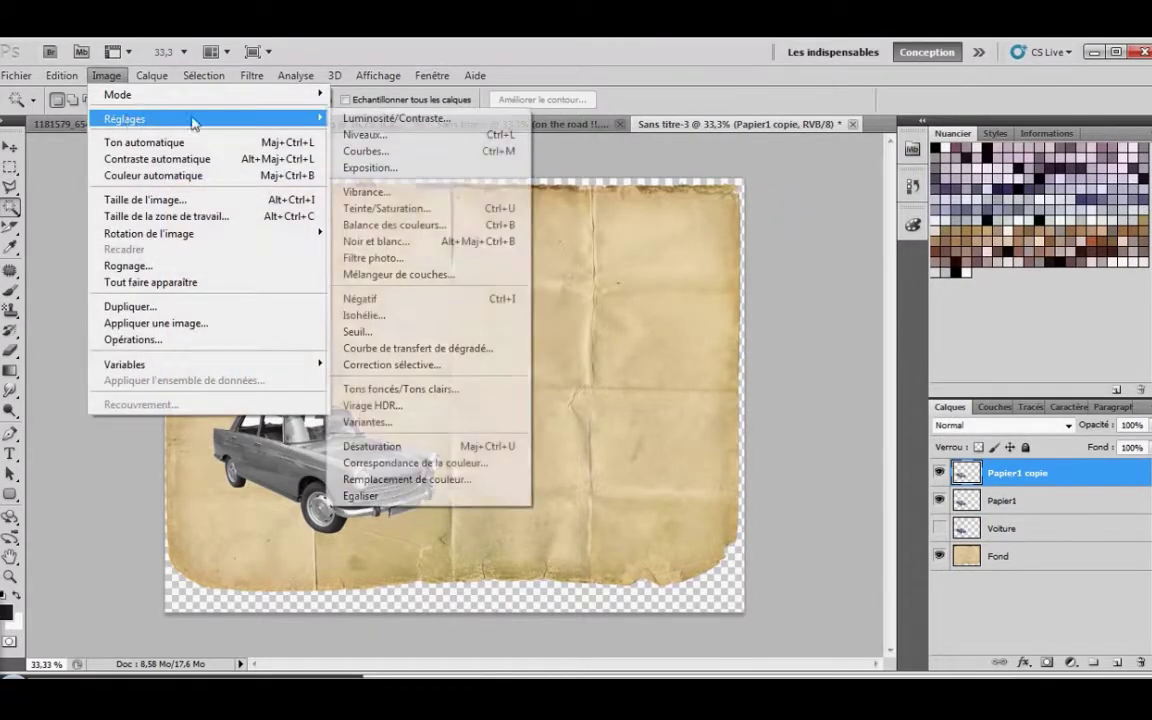
click(360, 298)
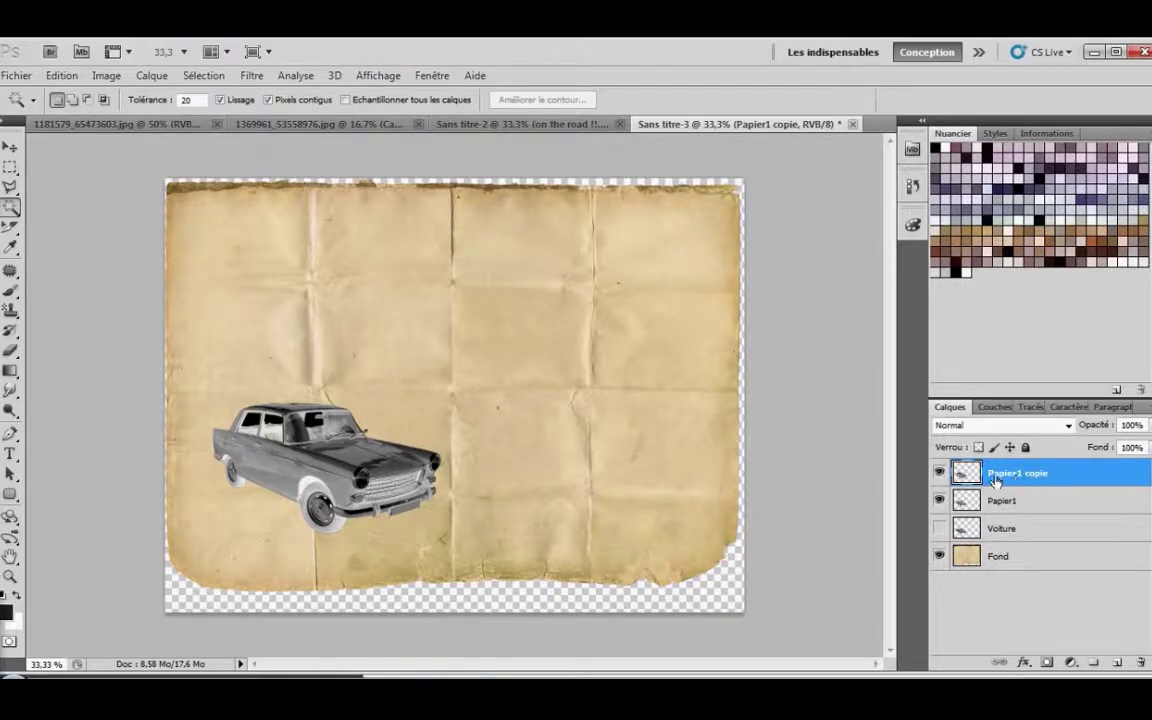
- Compare the negative copy with Papier1 beneath it, rename the copy as Crayonpapier and leave it as the active layer
click(940, 474)
click(940, 474)
click(940, 474)
click(940, 474)
double_click(1015, 474)
drag(1040, 473, 989, 473)
text(c)
click(990, 500)
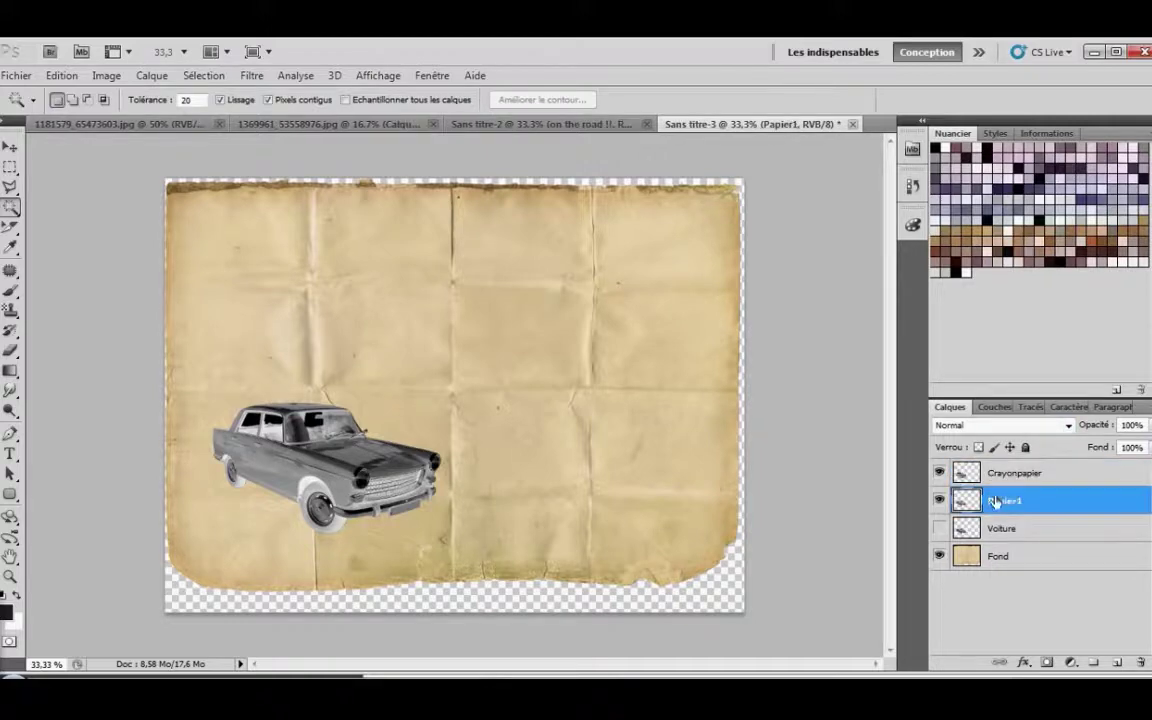
click(1030, 473)
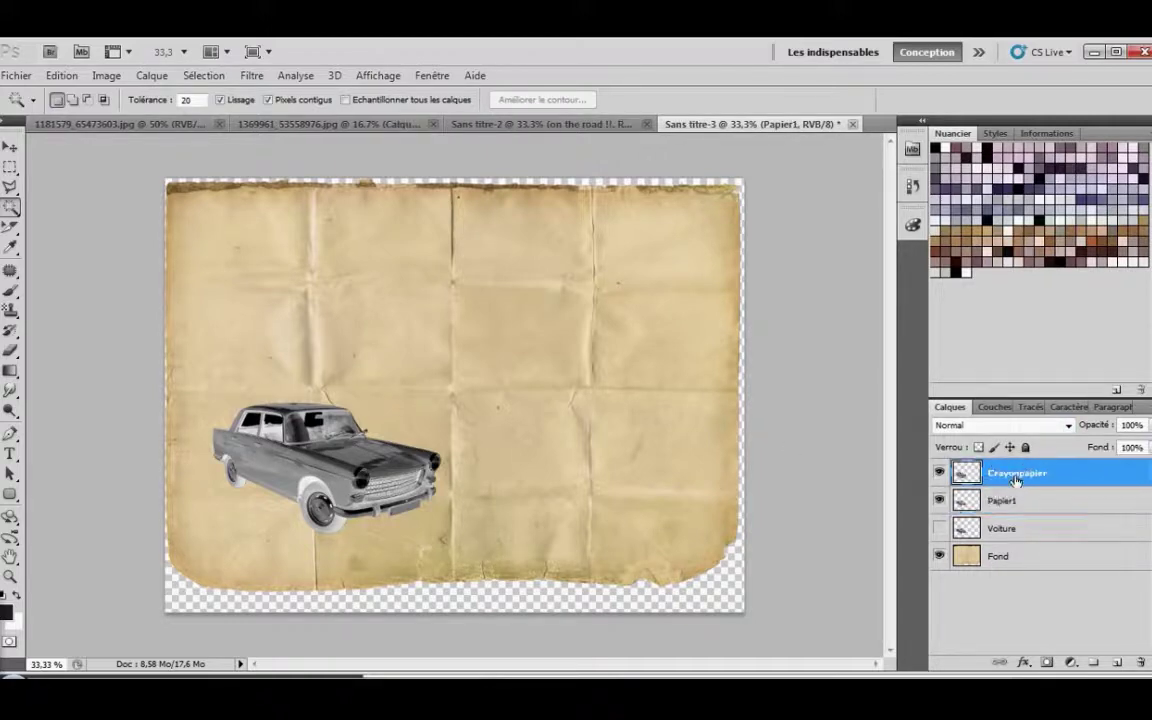
- Set the blend mode of the Crayonpapier layer to Densité couleur -
click(1058, 426)
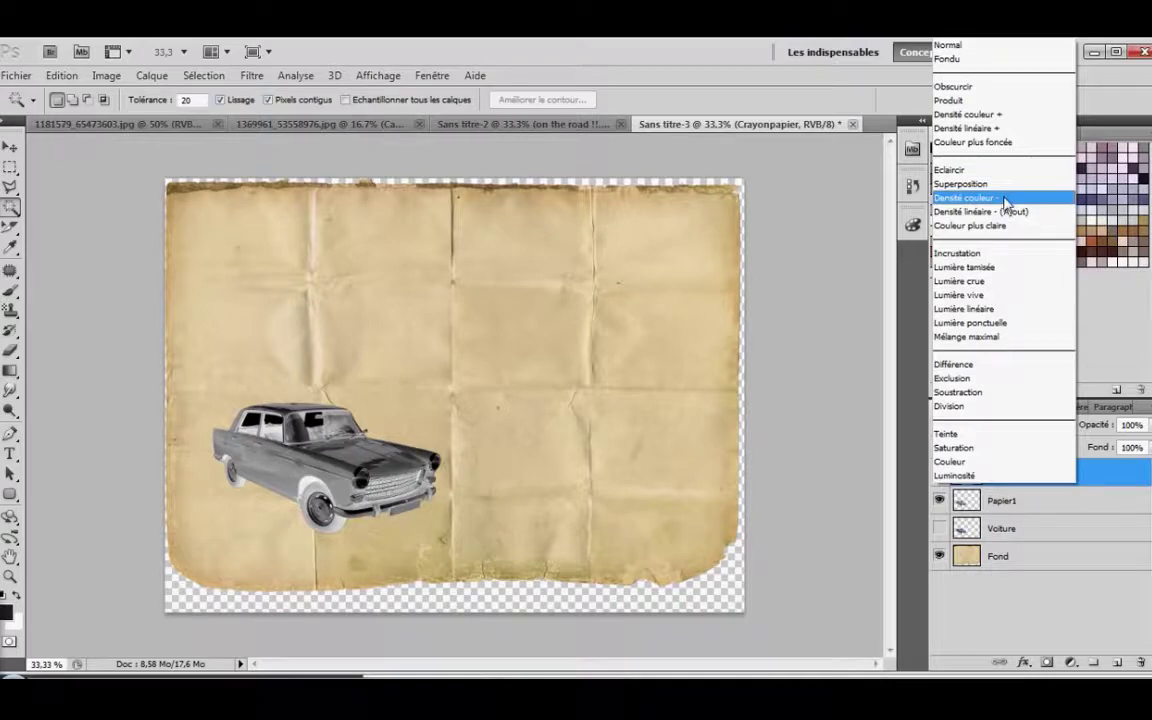
click(1005, 198)
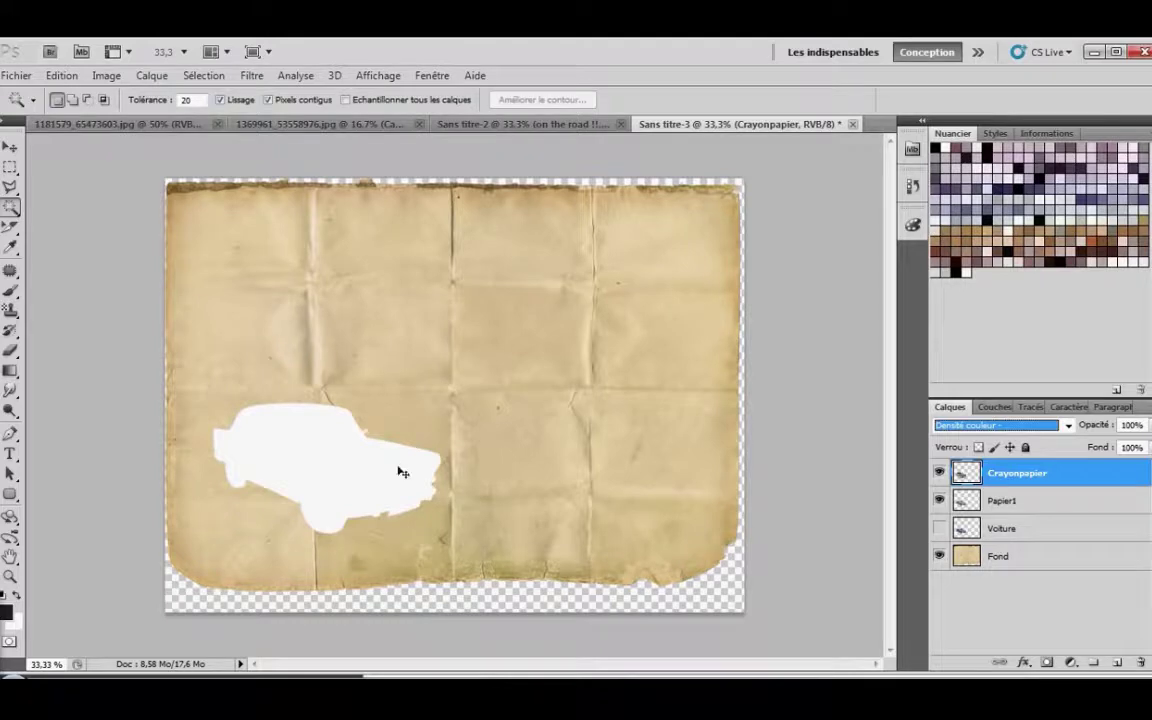
key(ctrl+plus)
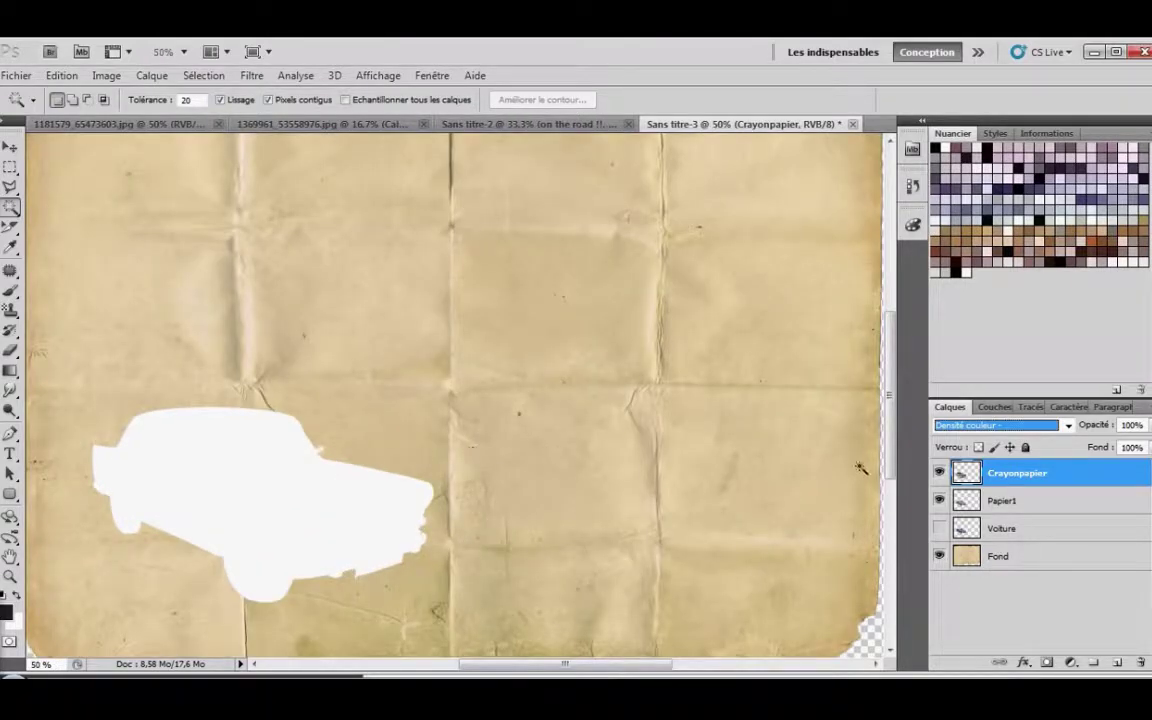
- Apply a Gaussian blur with a radius of 6.5 pixels to the Crayonpapier layer, previewing a much stronger blur for comparison
click(250, 76)
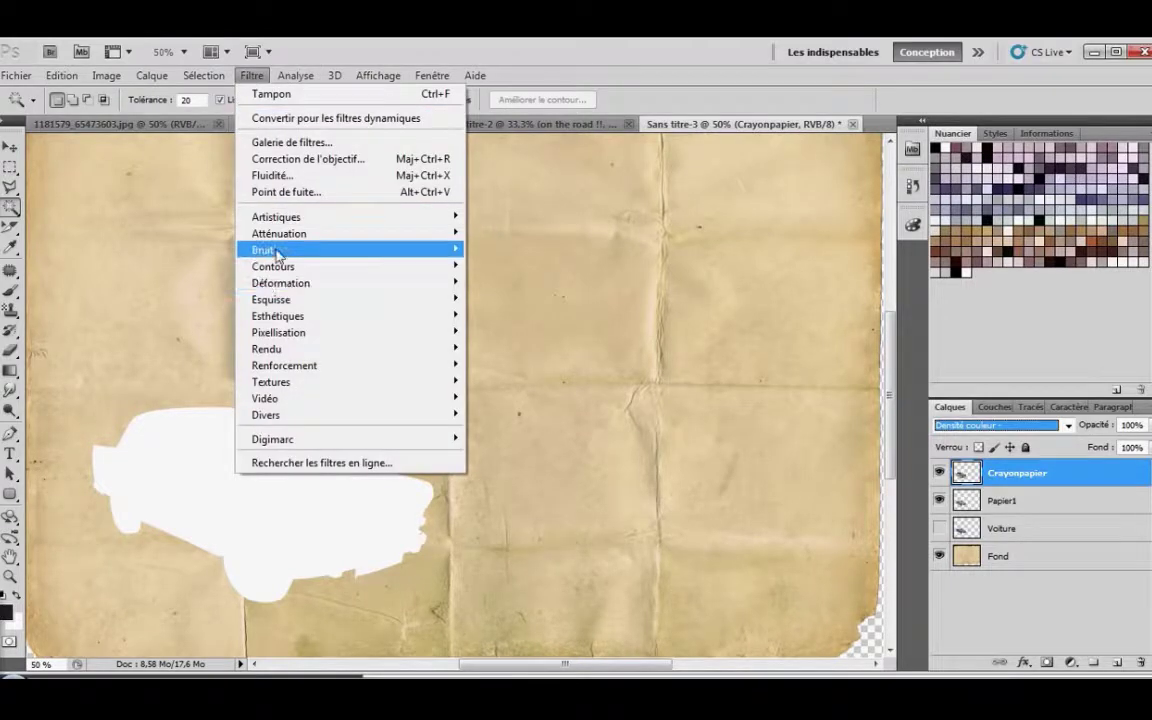
mouse_move(300, 235)
click(512, 315)
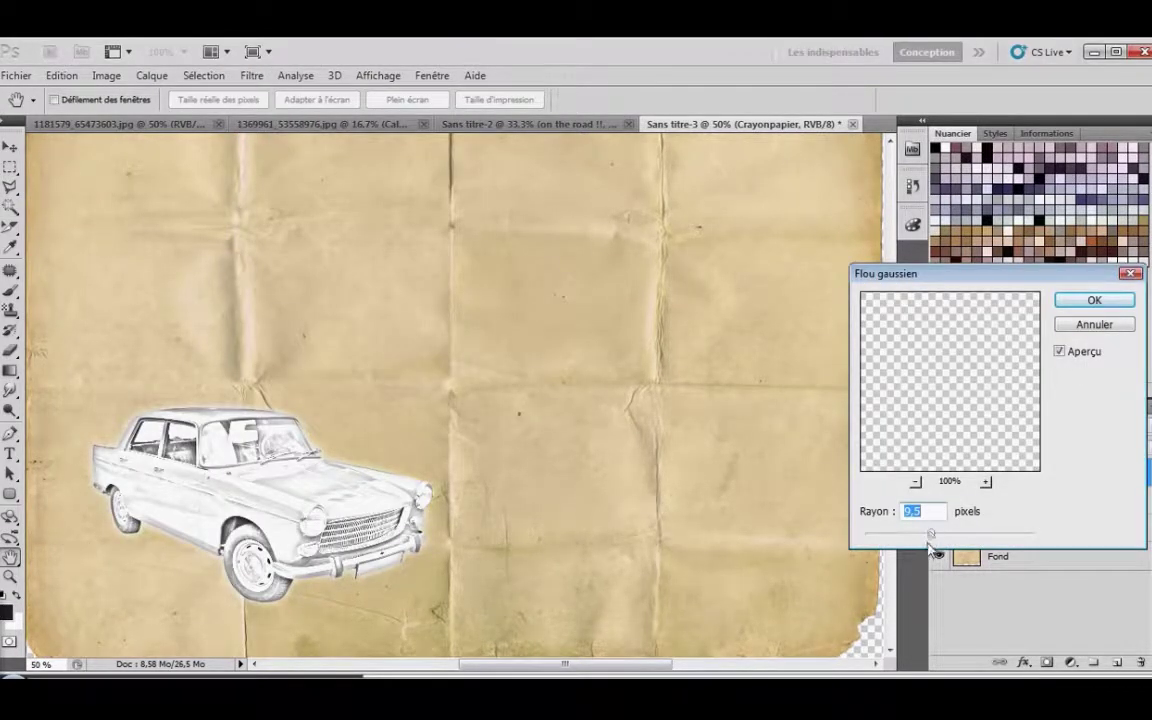
mouse_move(930, 540)
mouse_down()
mouse_move(905, 540)
mouse_move(915, 537)
mouse_up()
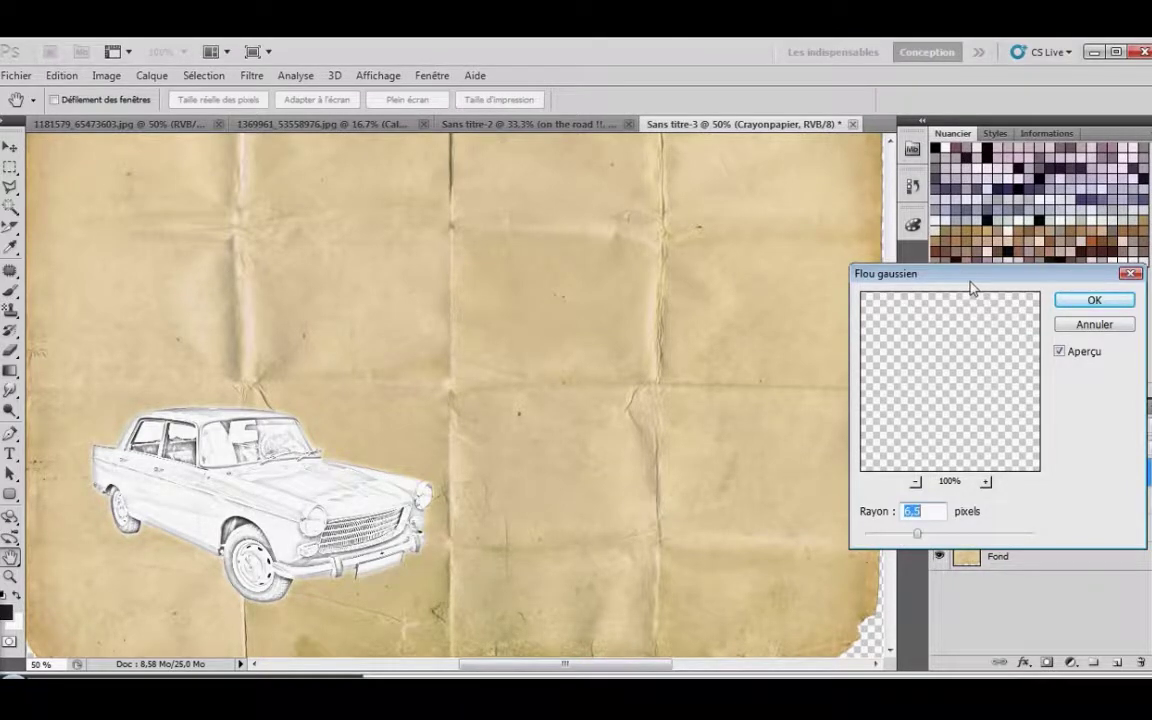
drag(946, 283, 648, 190)
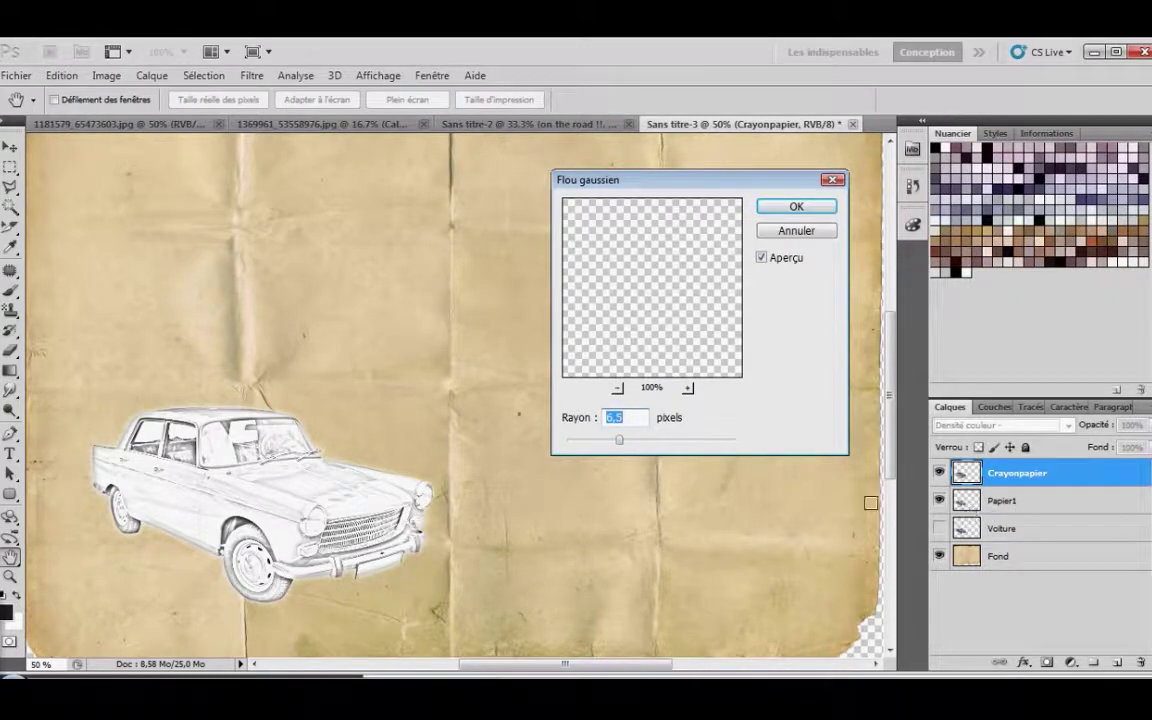
drag(619, 440, 721, 440)
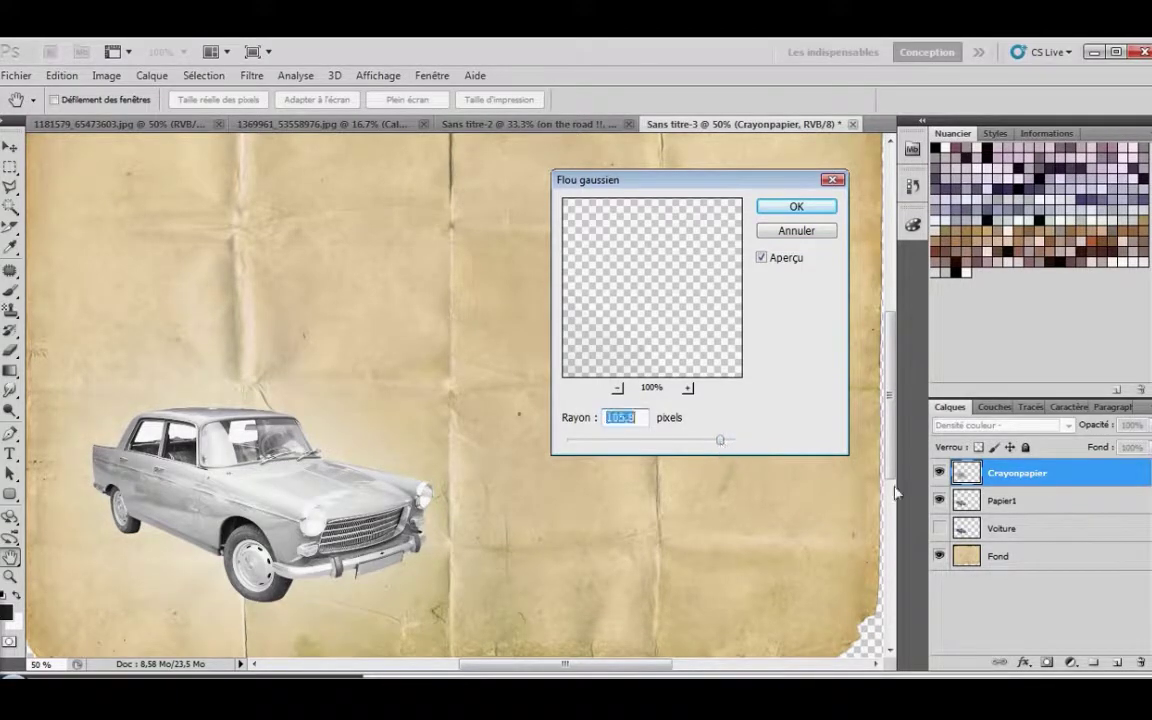
drag(612, 441, 620, 443)
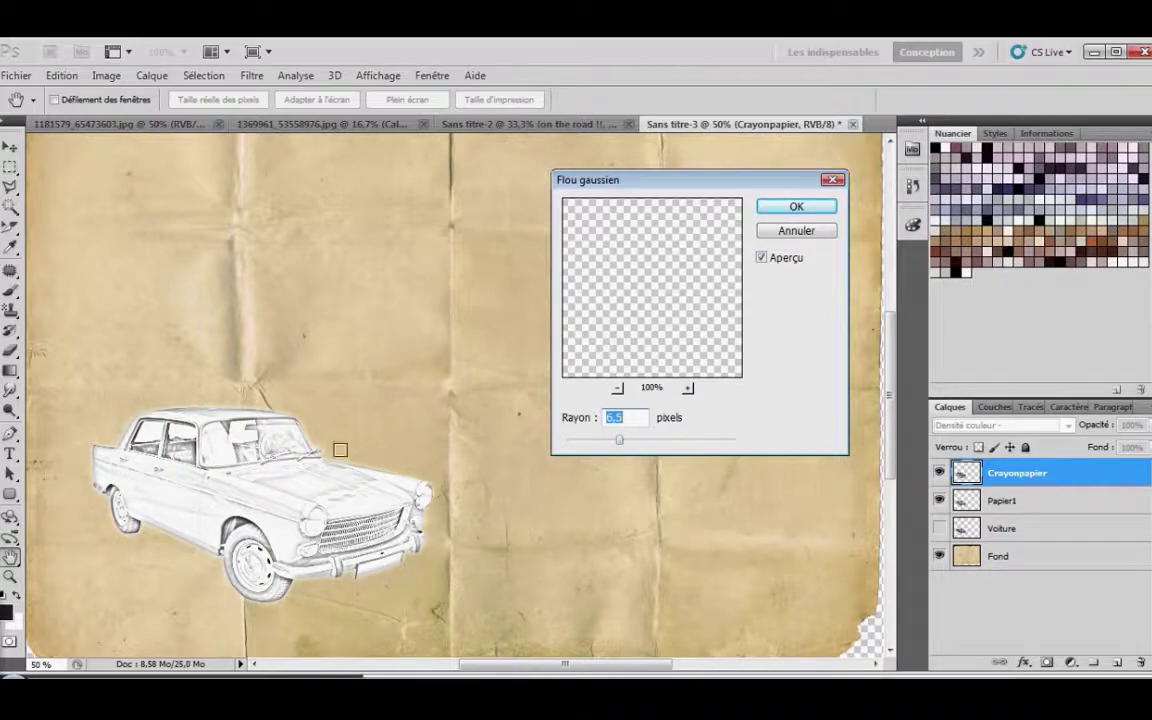
click(800, 206)
key(w)
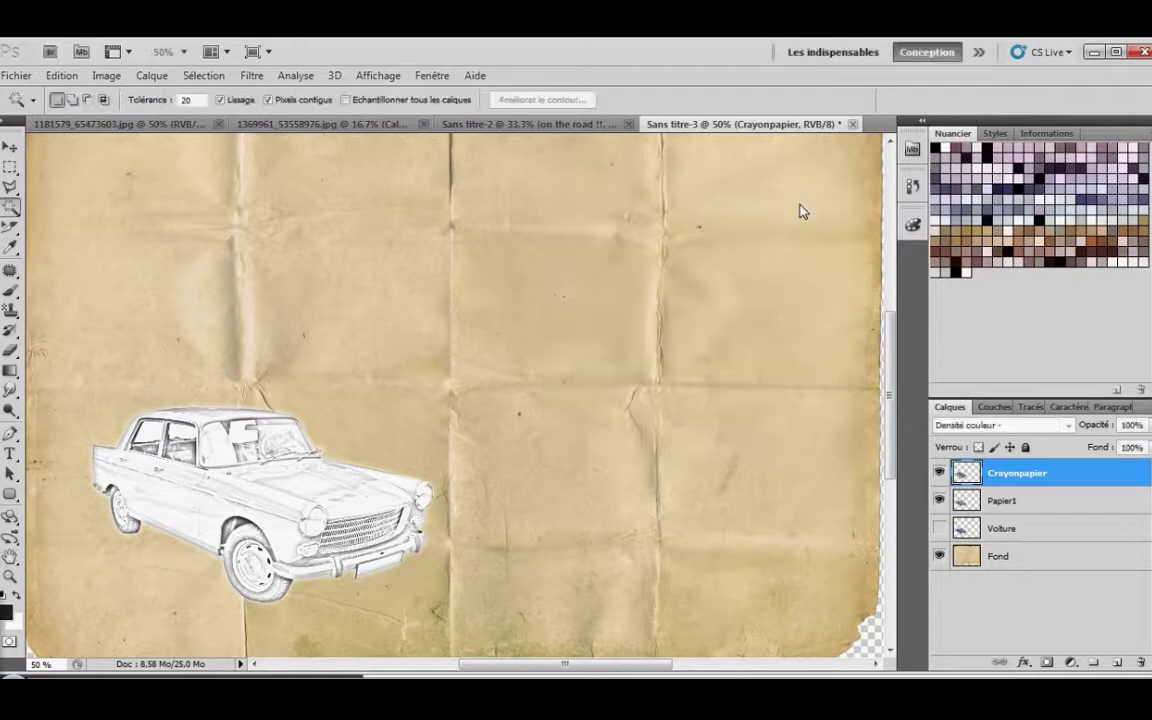
- Merge the Crayonpapier and Papier1 layers into one and check the merged car sketch by toggling its visibility
shift+click(1020, 501)
click(1013, 470)
shift+click(1031, 503)
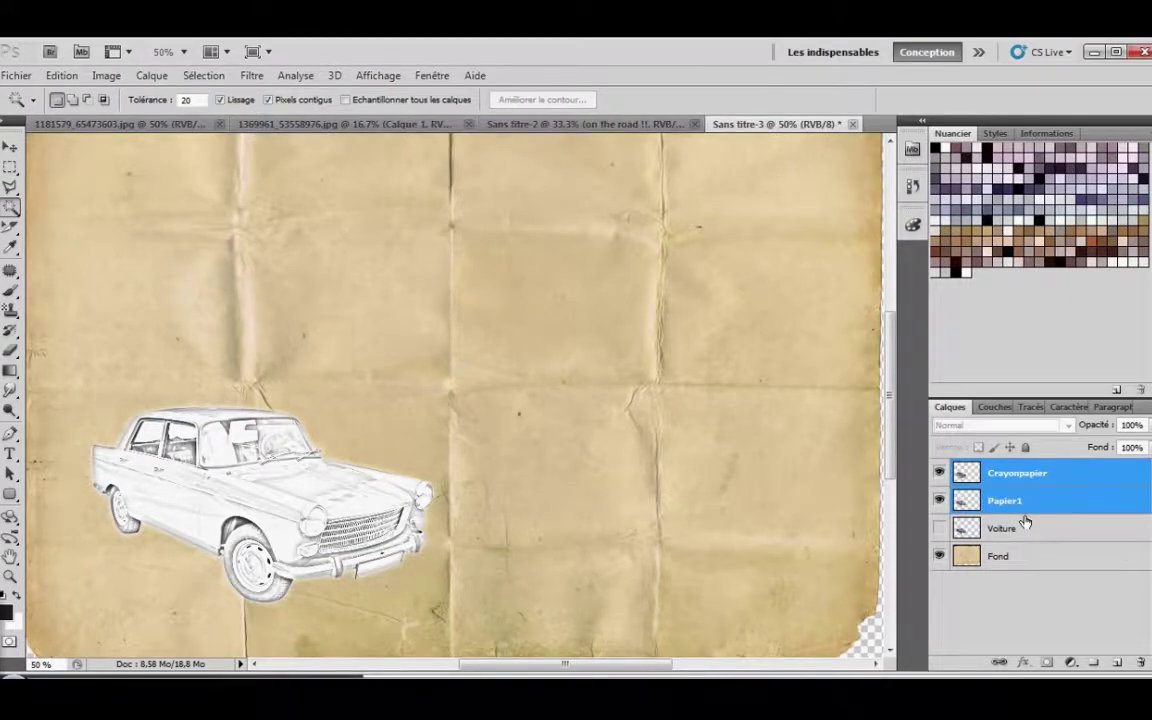
key(ctrl+e)
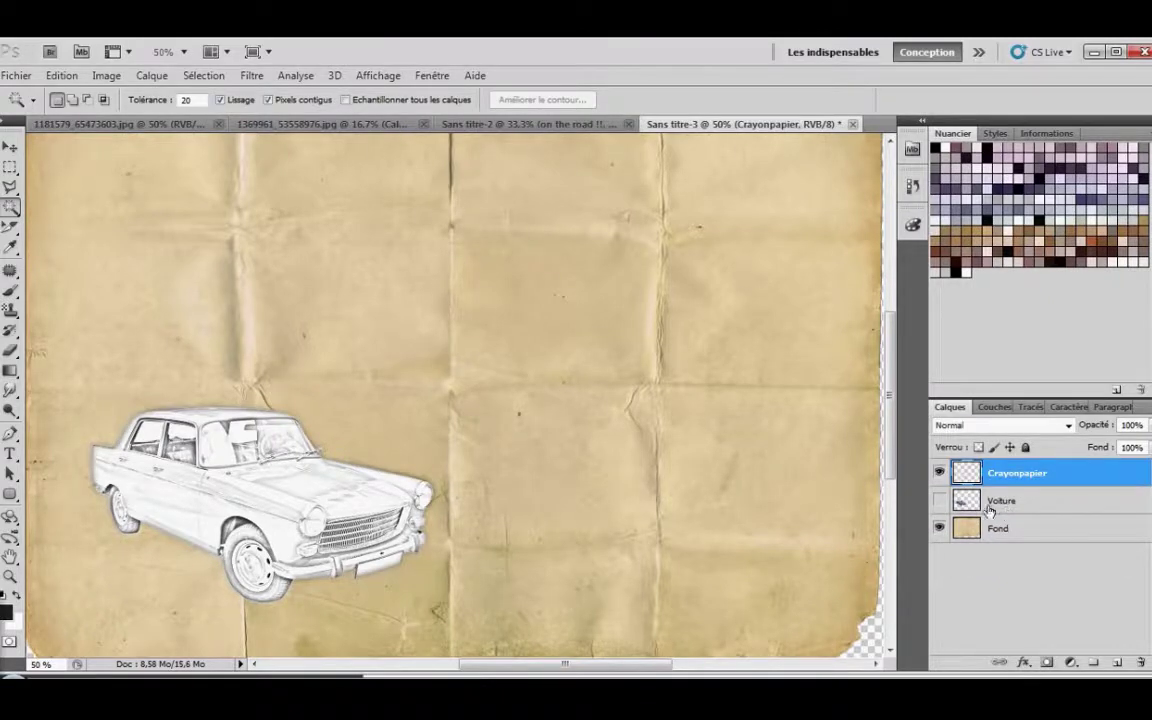
click(940, 474)
click(940, 474)
click(940, 474)
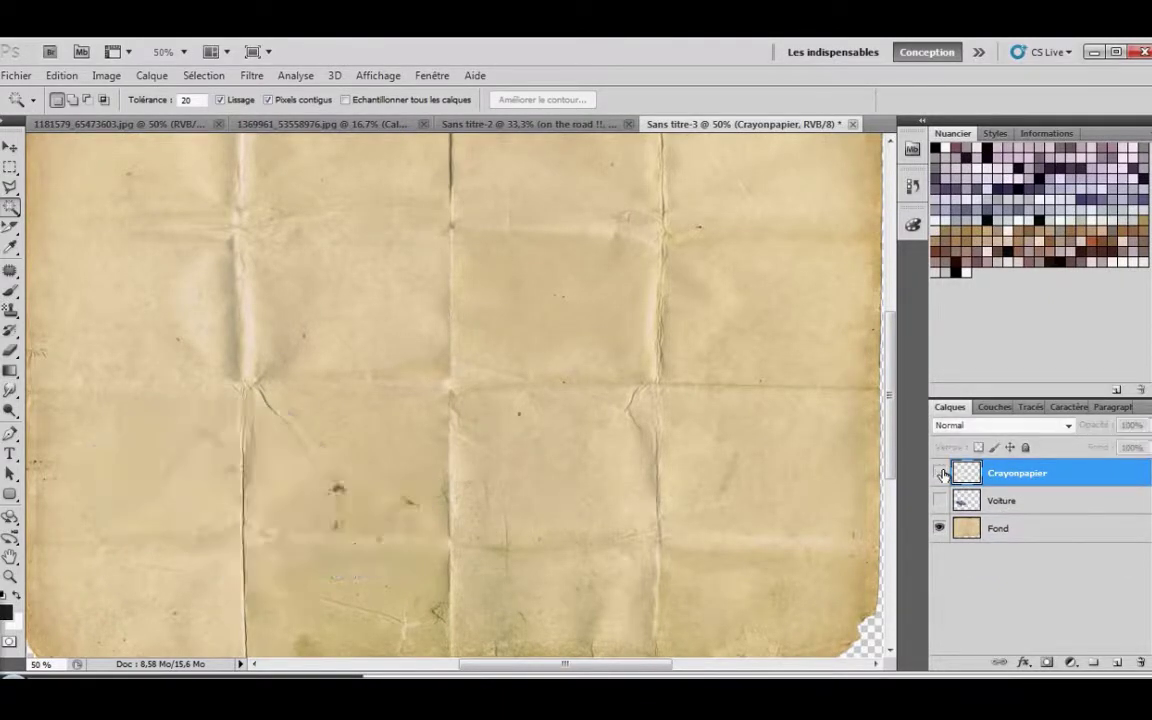
click(940, 474)
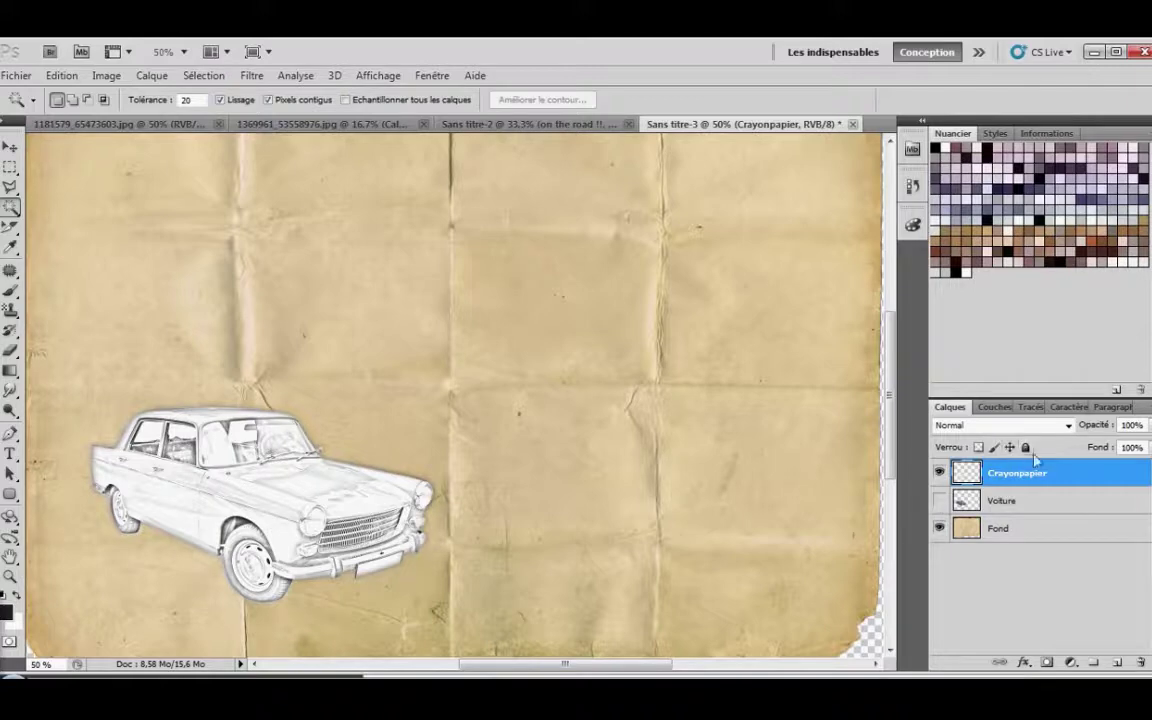
- Set the blend mode of the merged Crayonpapier layer to Produit, trying the neighbouring darkening modes as well
click(1068, 428)
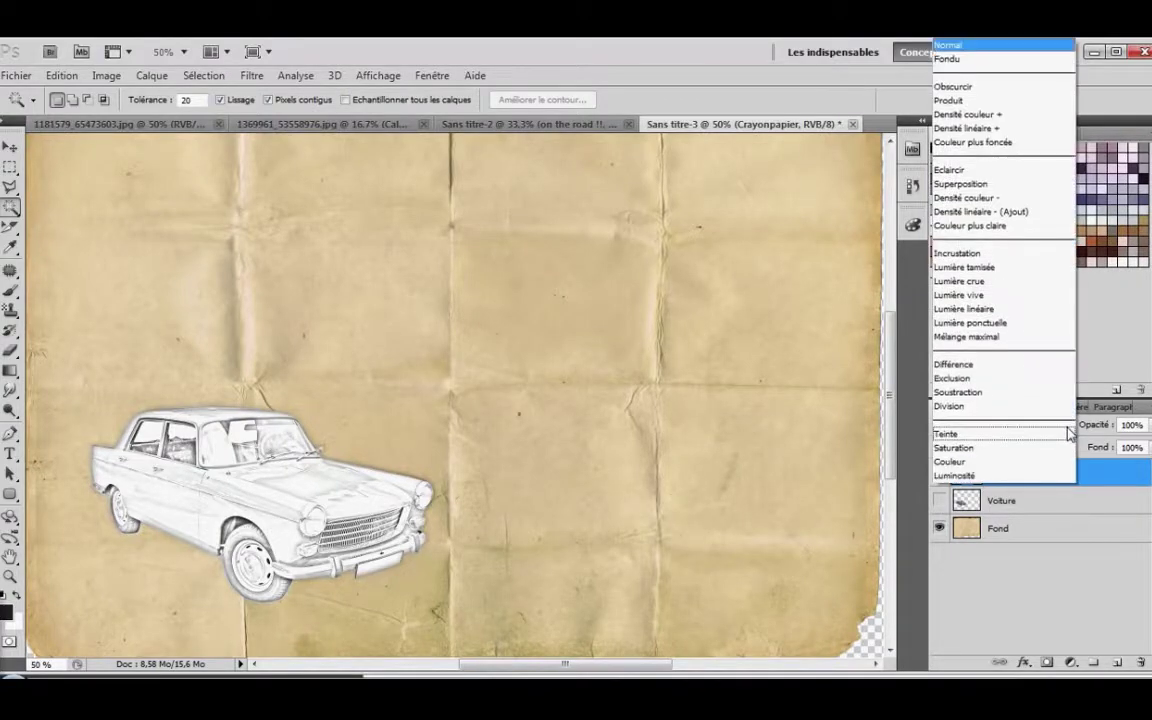
click(990, 101)
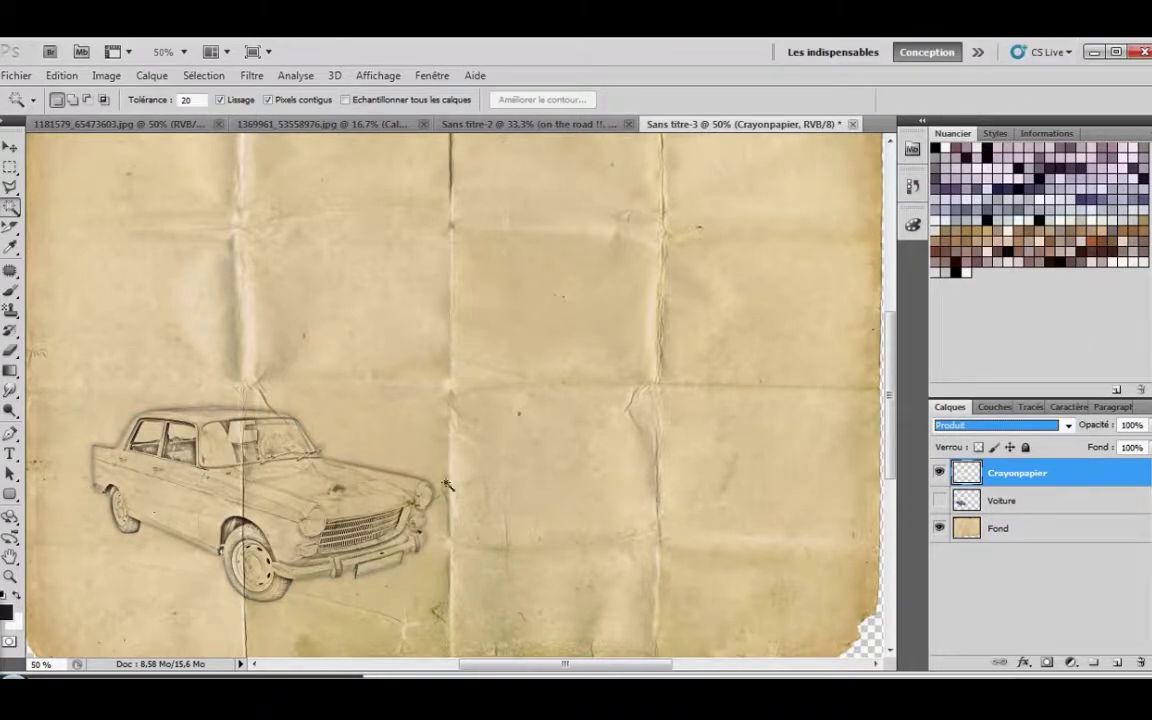
key(Down)
key(Down)
key(Down)
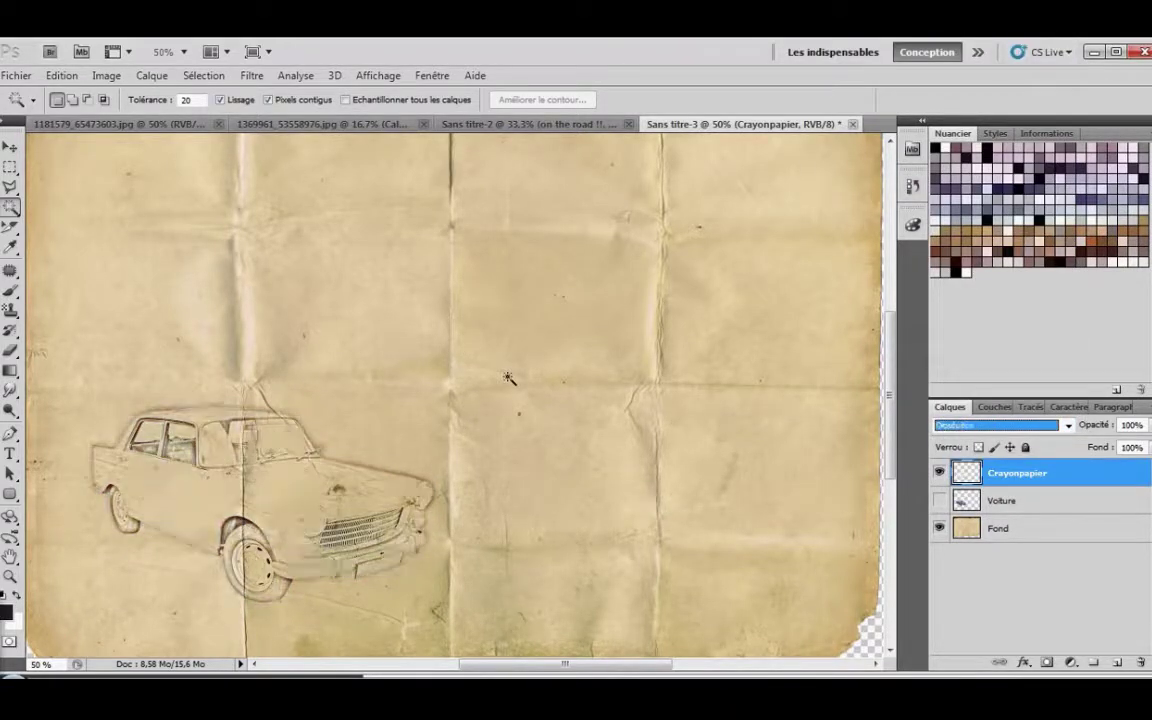
key(Up)
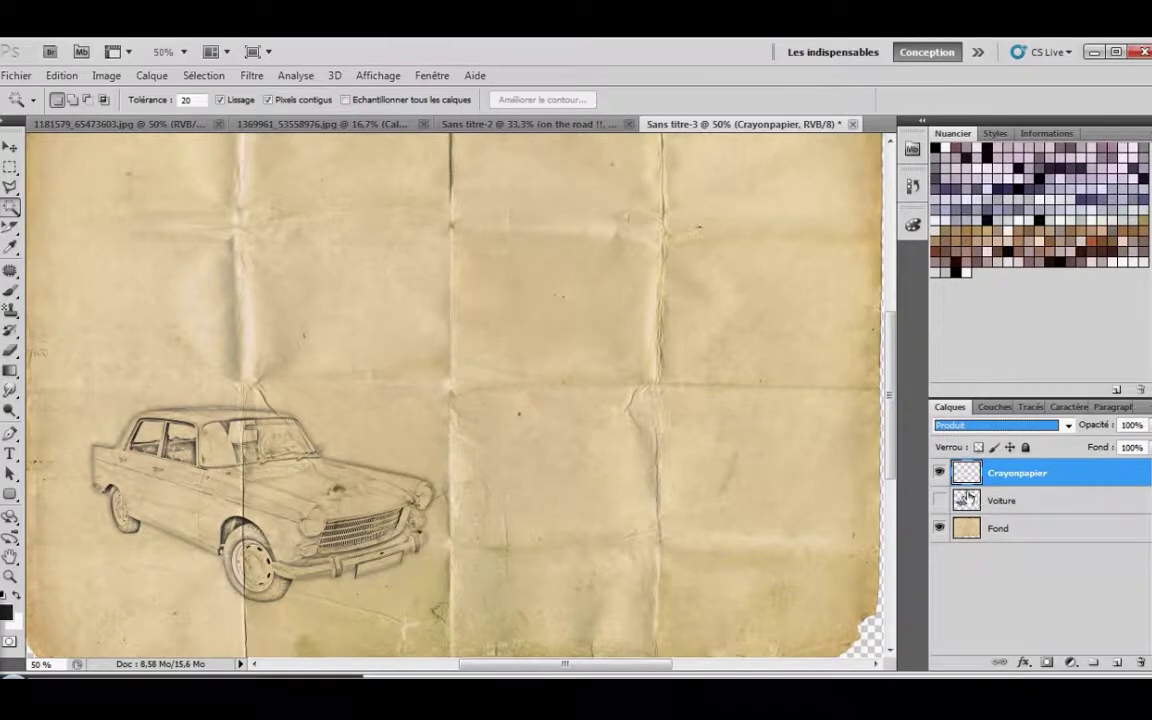
- Compare the car sketch in Normal mode with Produit and leave the Crayonpapier layer on Produit
click(1061, 433)
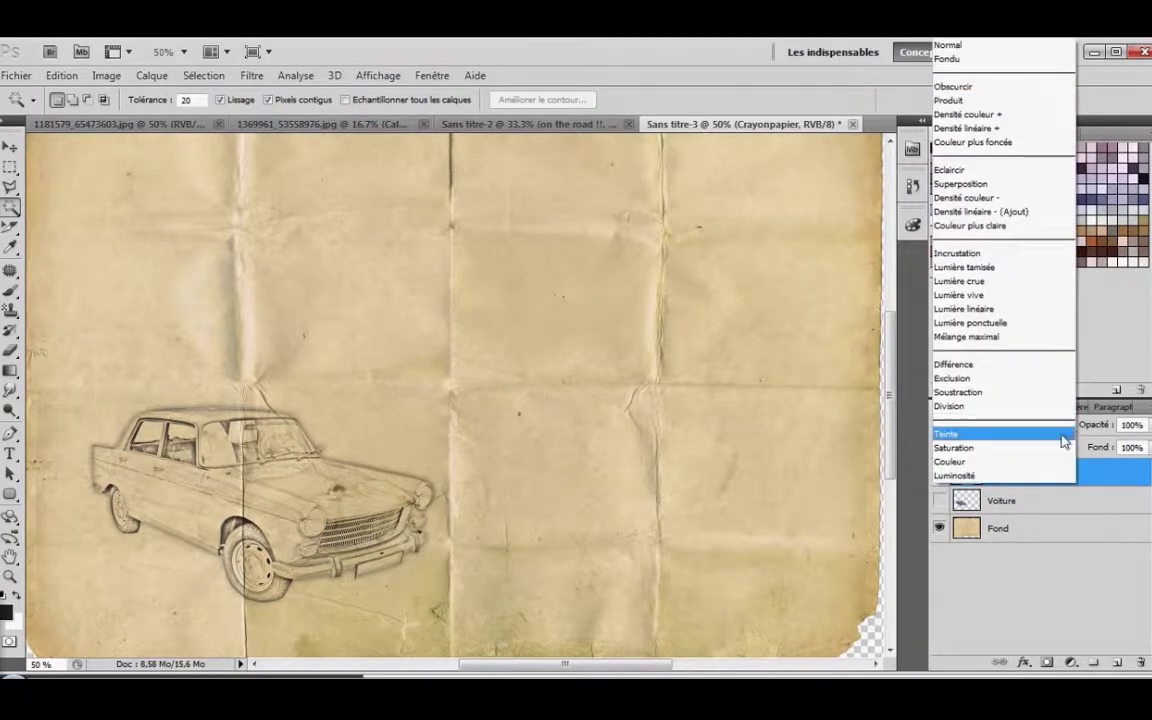
click(1010, 47)
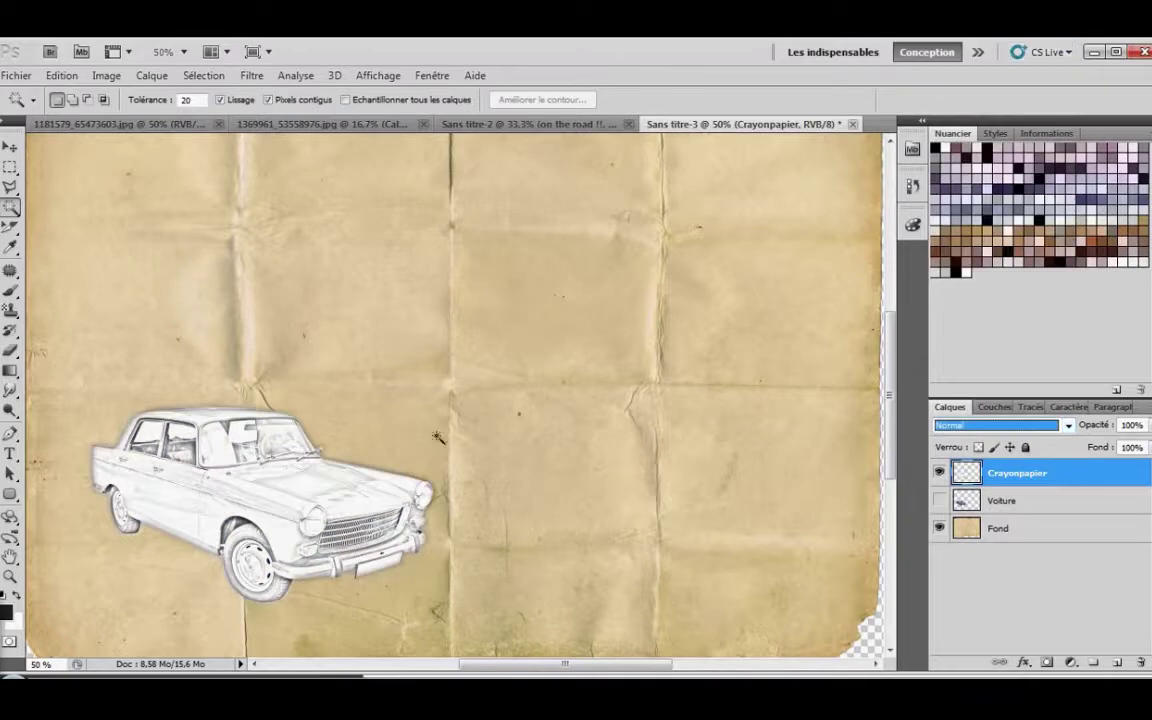
click(1000, 425)
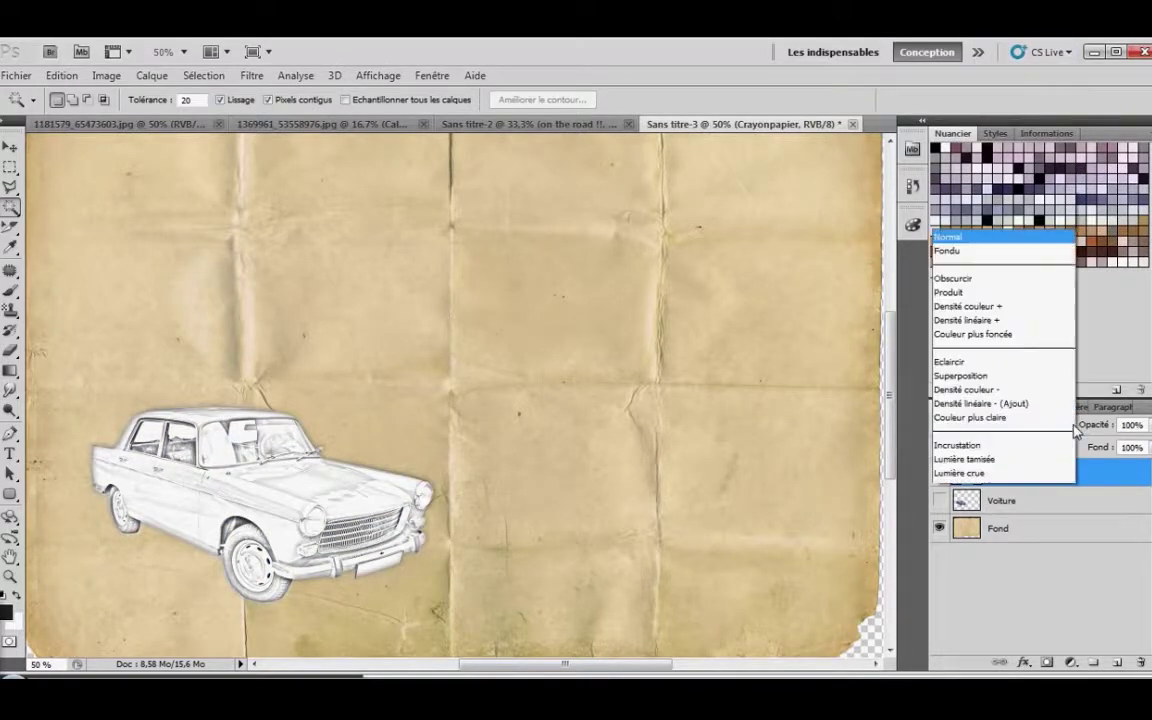
click(970, 101)
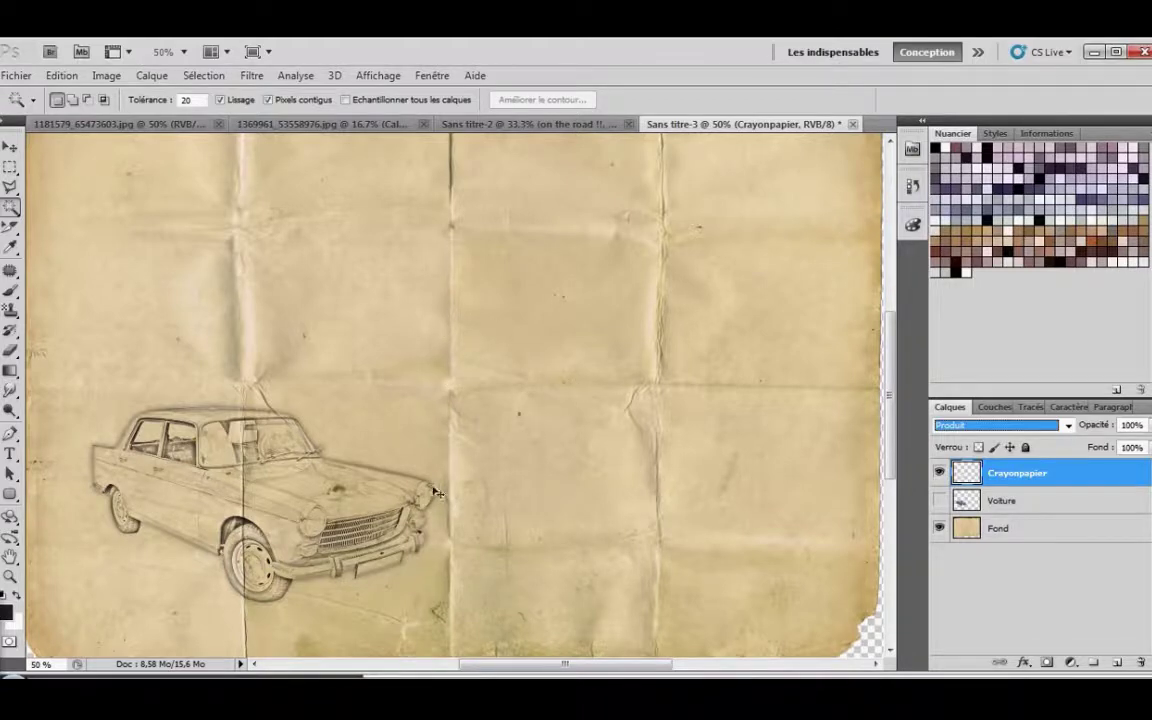
- Darken the Crayonpapier sketch with a Luminosité/Contraste adjustment, lowering the brightness slightly and setting the contrast to 52
key(ctrl+plus)
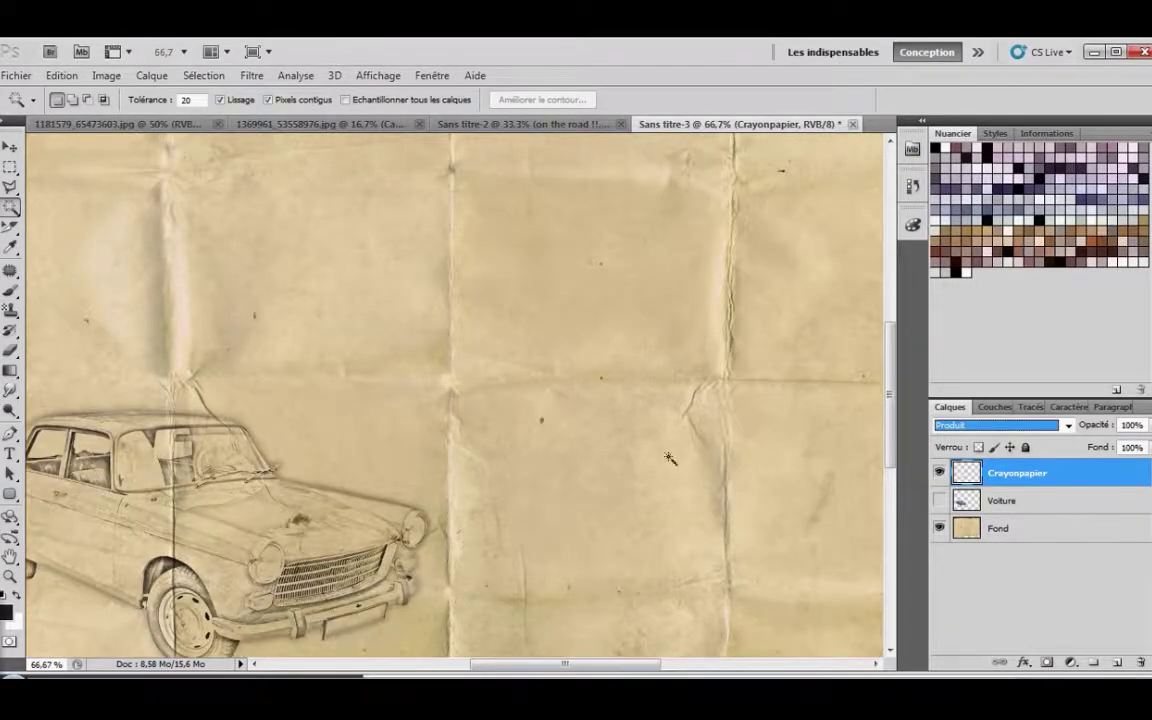
scroll(800, 355, down, 5)
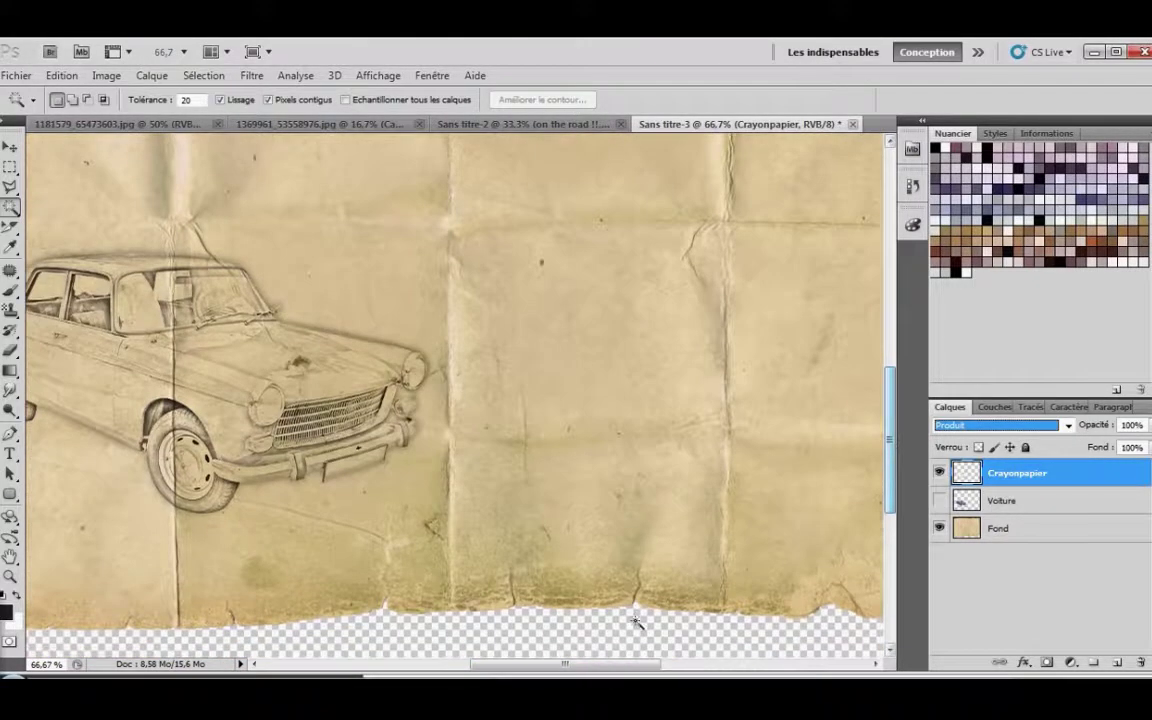
scroll(526, 596, left, 5)
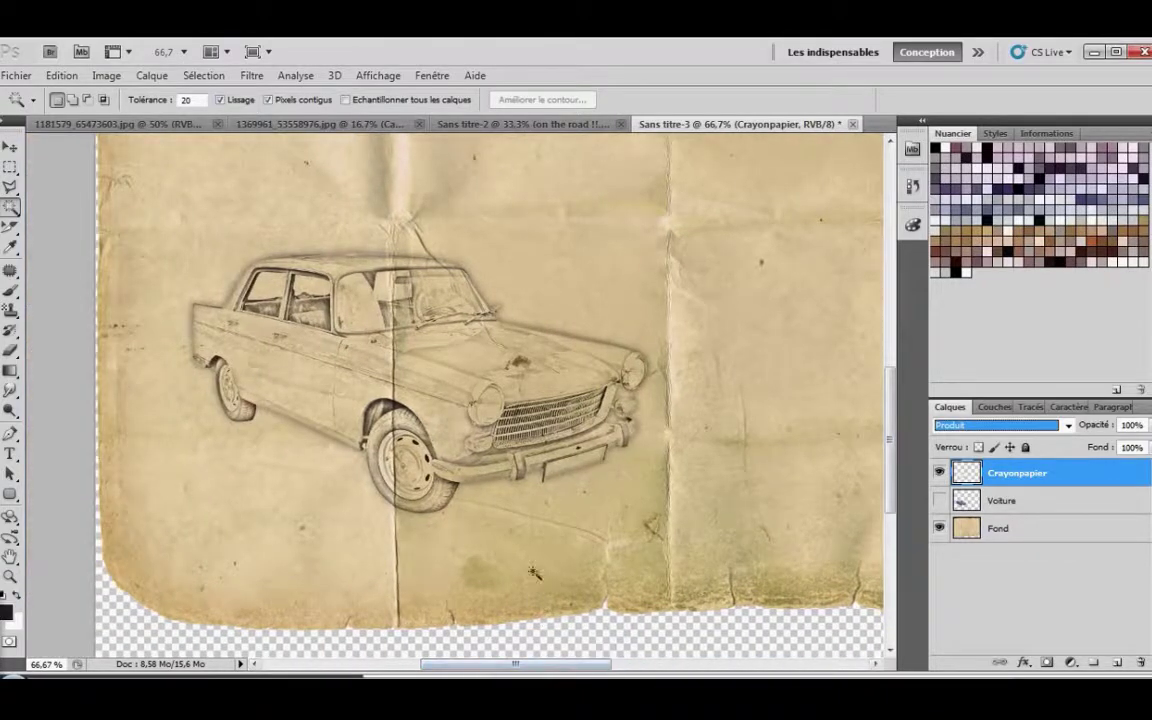
click(106, 75)
mouse_move(195, 121)
click(392, 118)
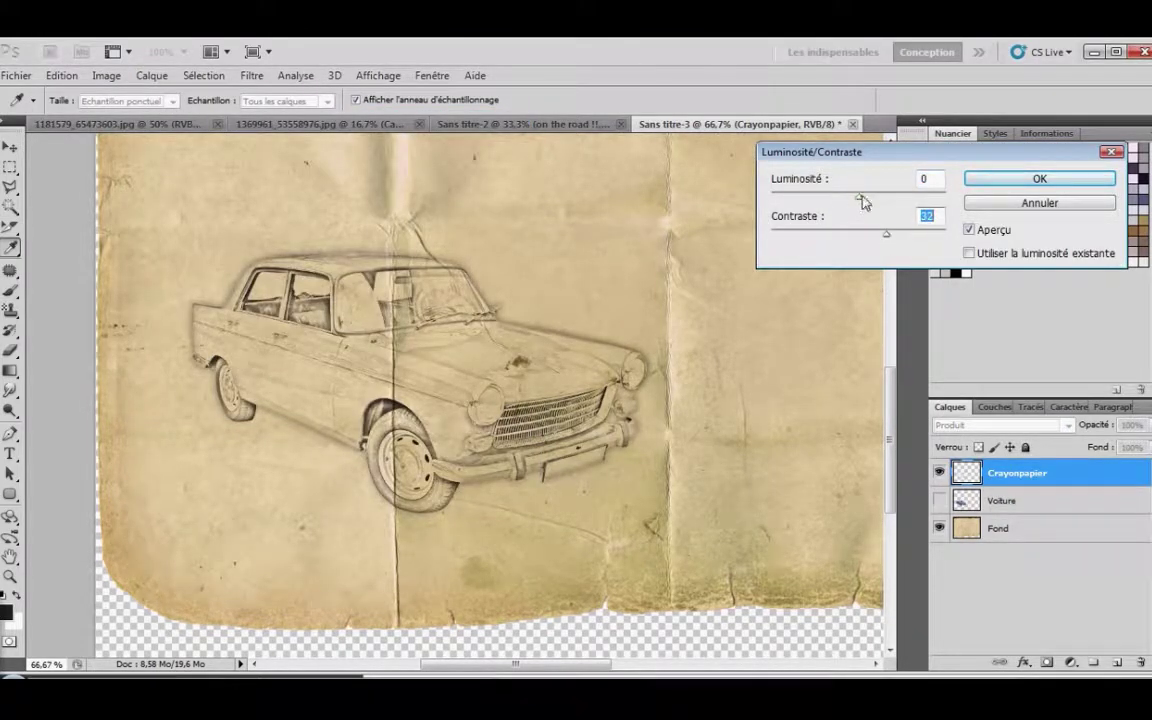
mouse_move(859, 196)
mouse_down()
mouse_move(829, 201)
mouse_move(840, 202)
mouse_up()
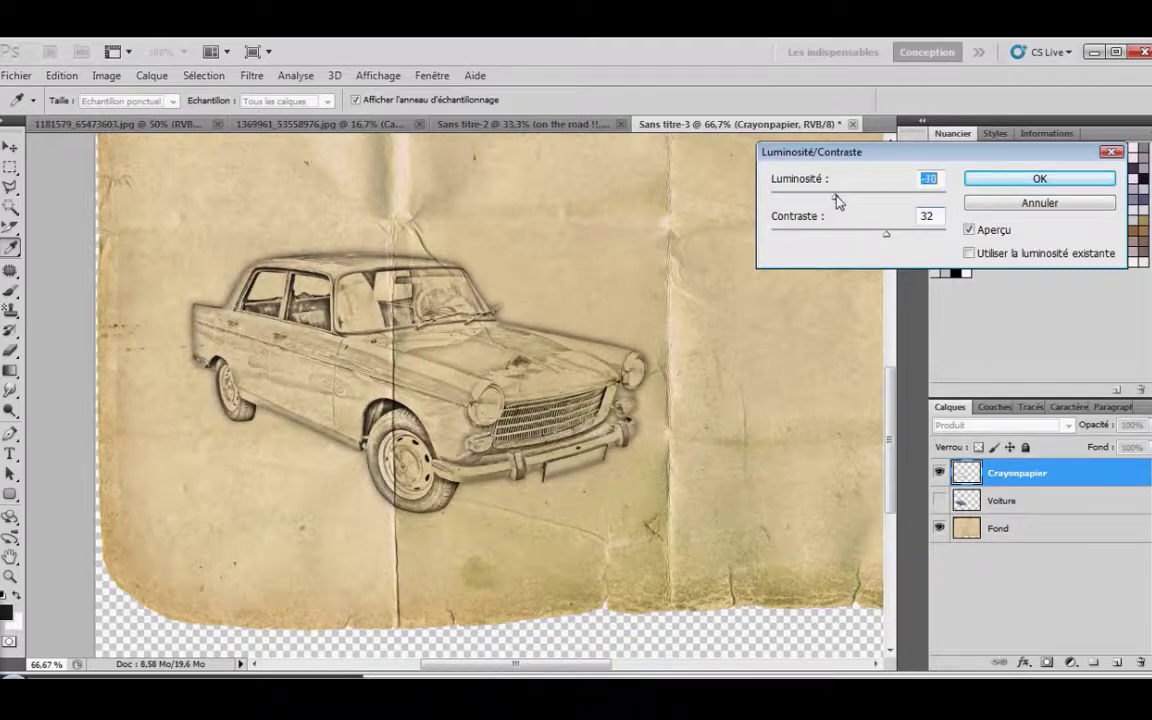
drag(887, 239, 899, 238)
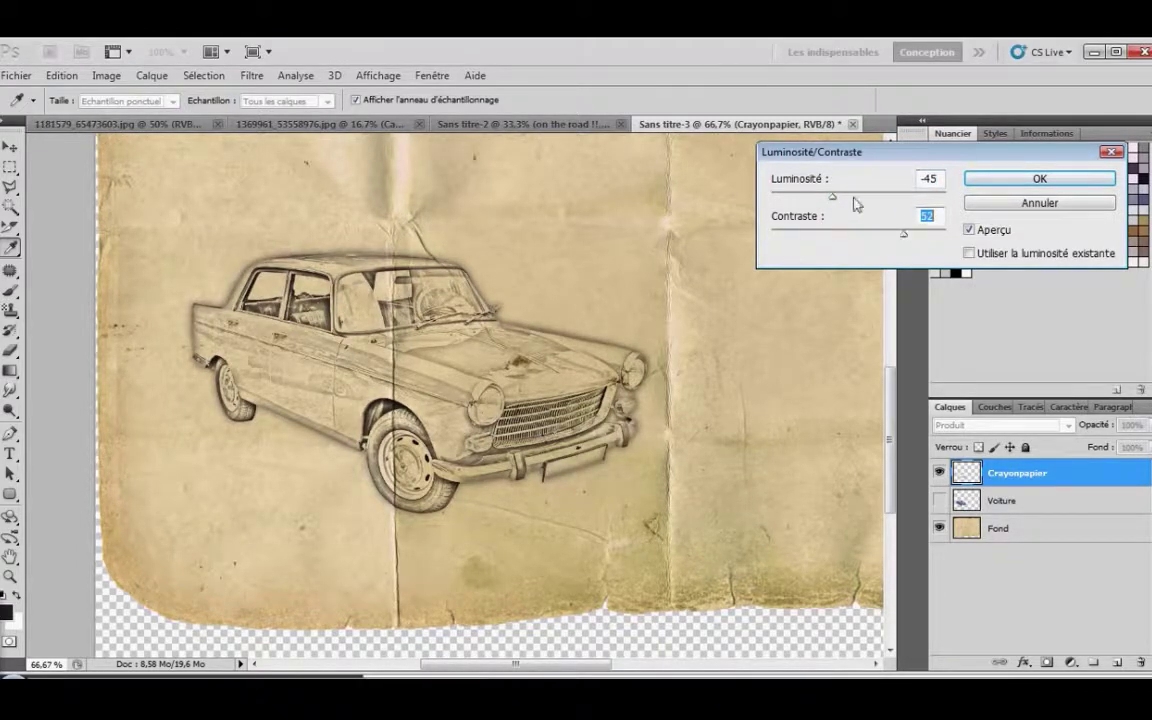
drag(833, 197, 842, 203)
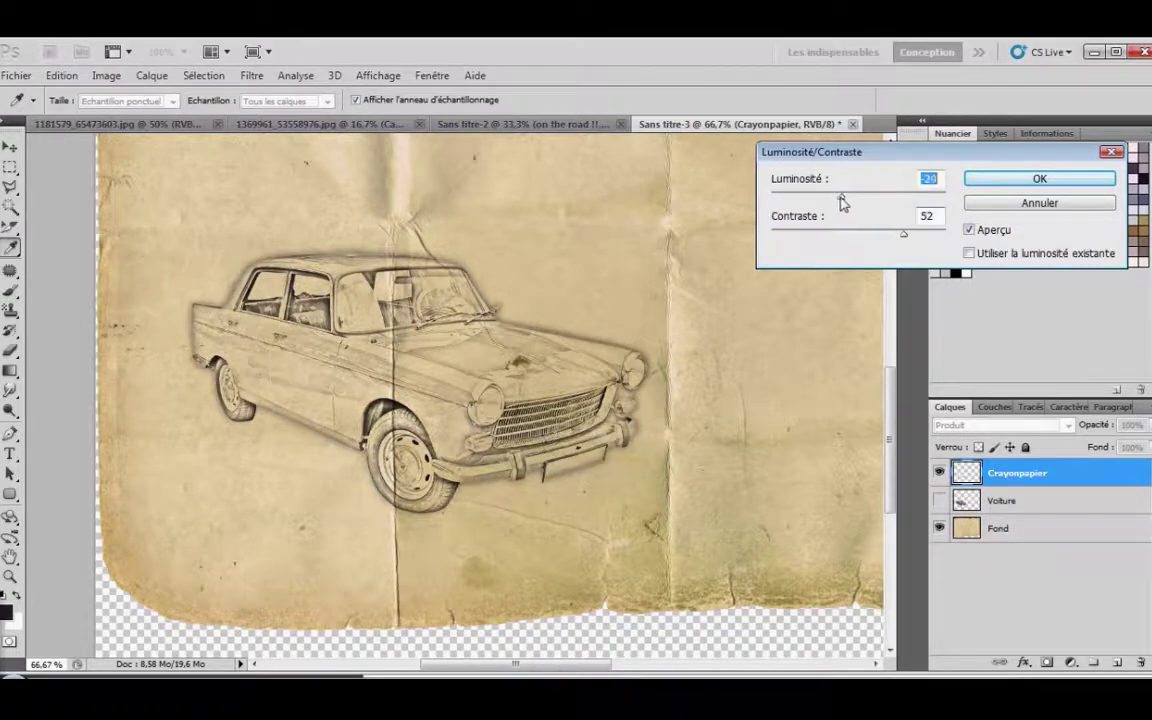
click(990, 178)
key(w)
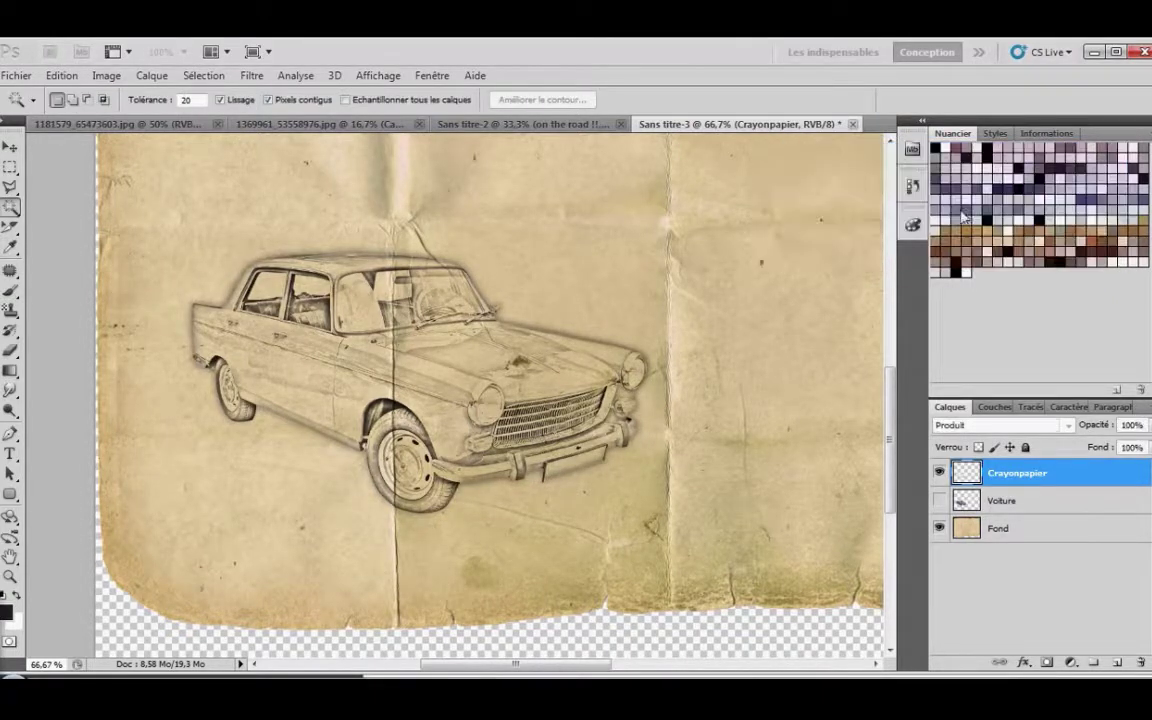
- Add a layer mask to the Crayonpapier layer and make black the foreground colour
scroll(897, 437, down, 1)
scroll(897, 437, up, 1)
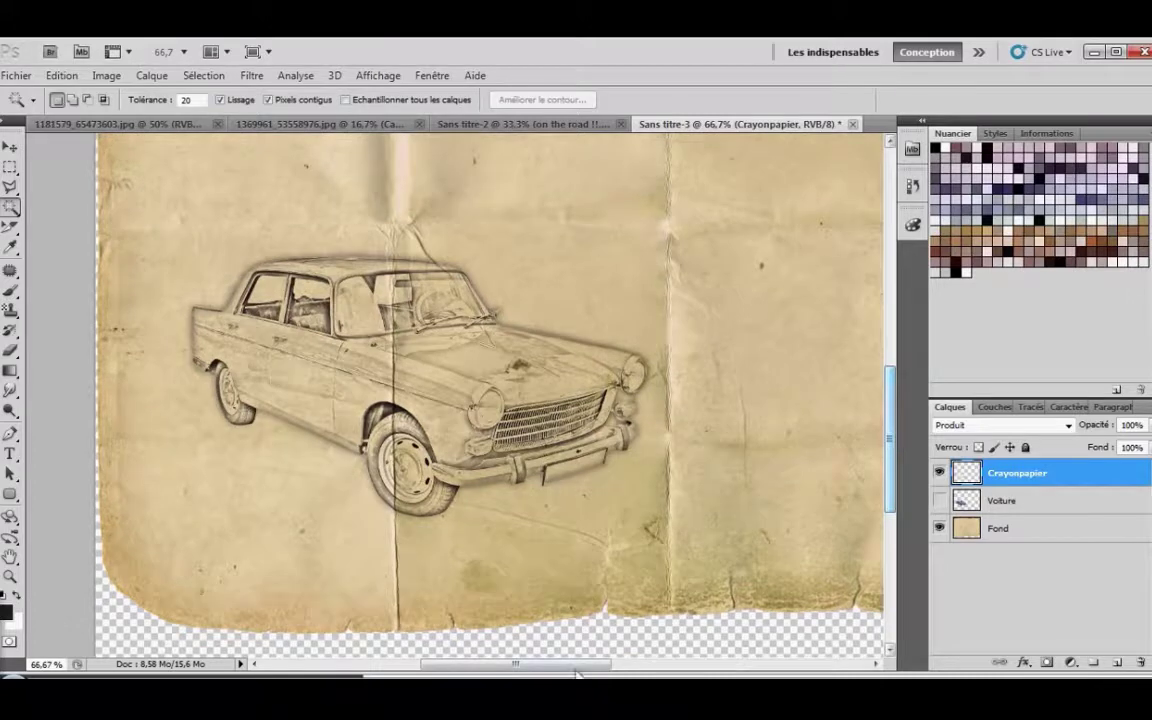
drag(544, 315, 582, 410)
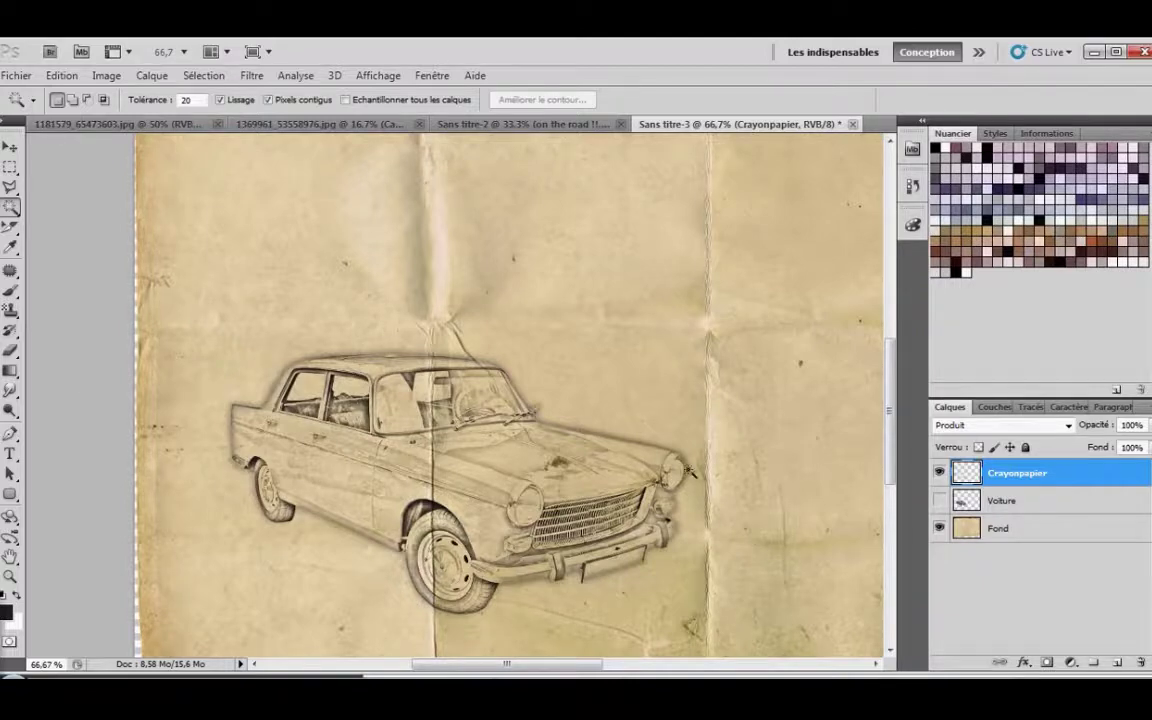
click(1045, 662)
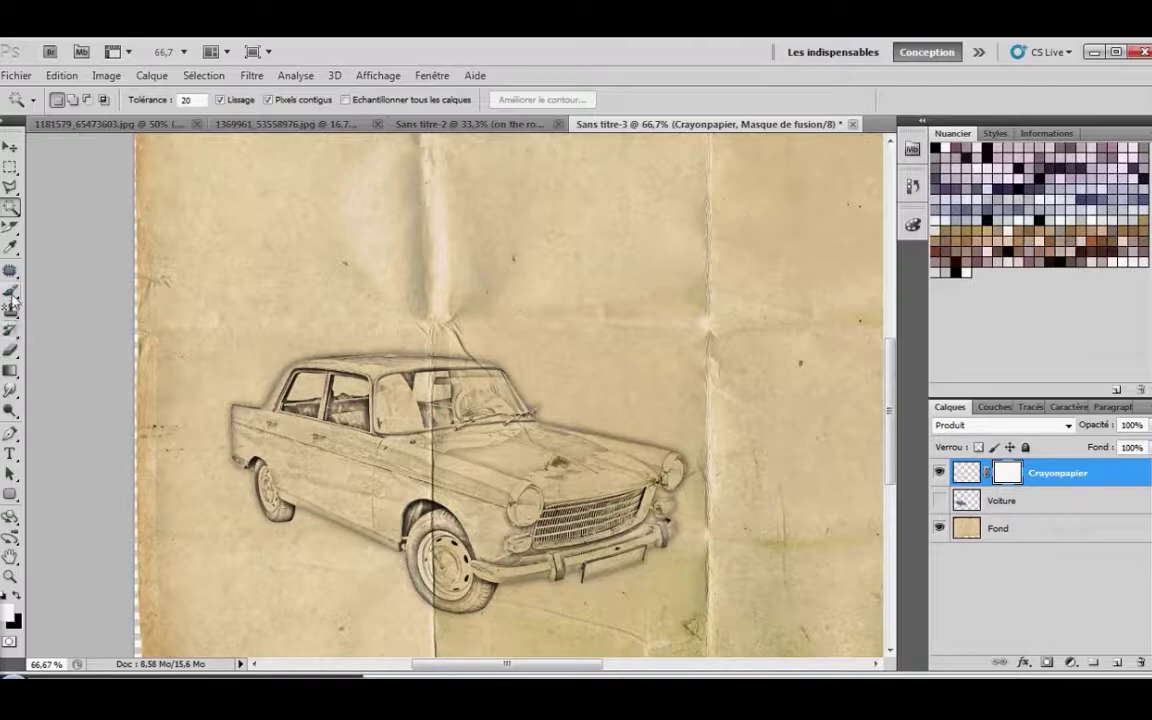
click(16, 597)
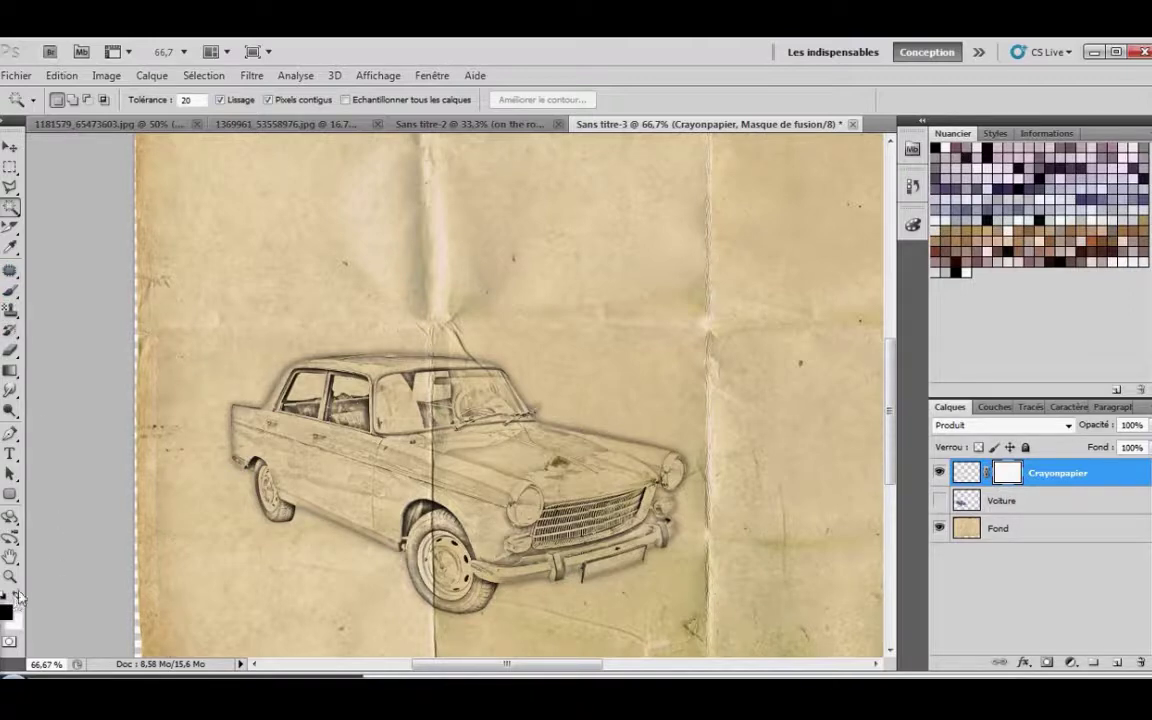
- Choose a hard round Brush tip of 47 px with 100% hardness and target the Crayonpapier layer mask
click(10, 290)
click(79, 100)
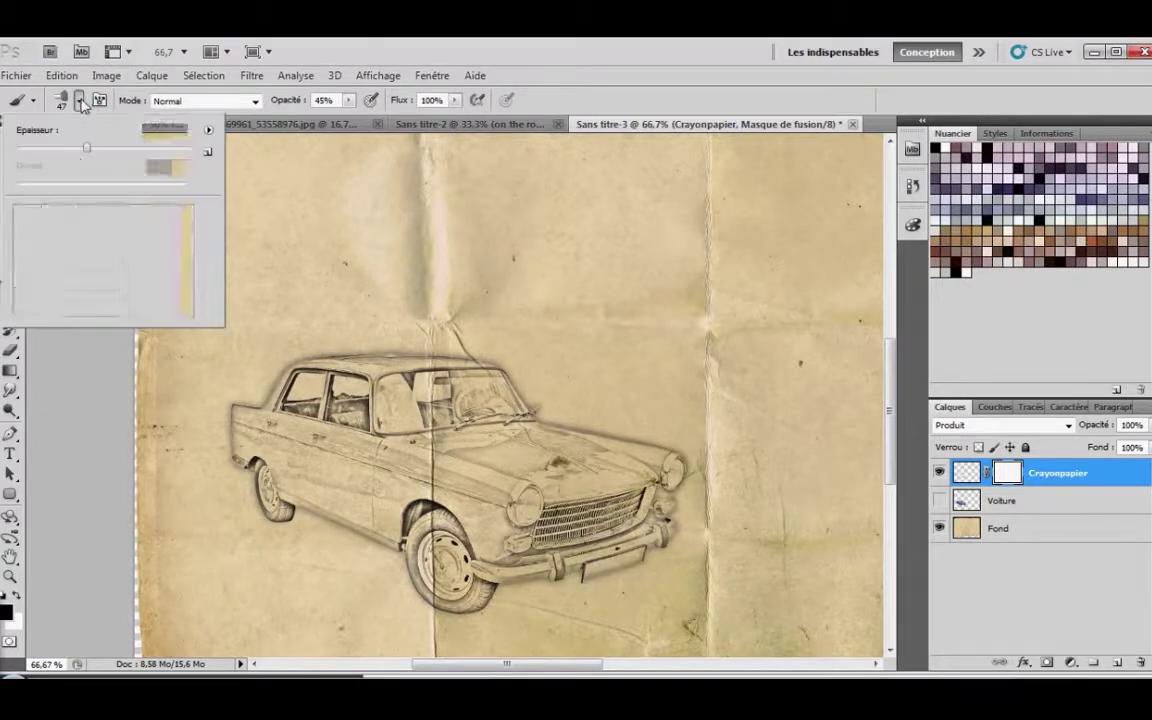
click(55, 218)
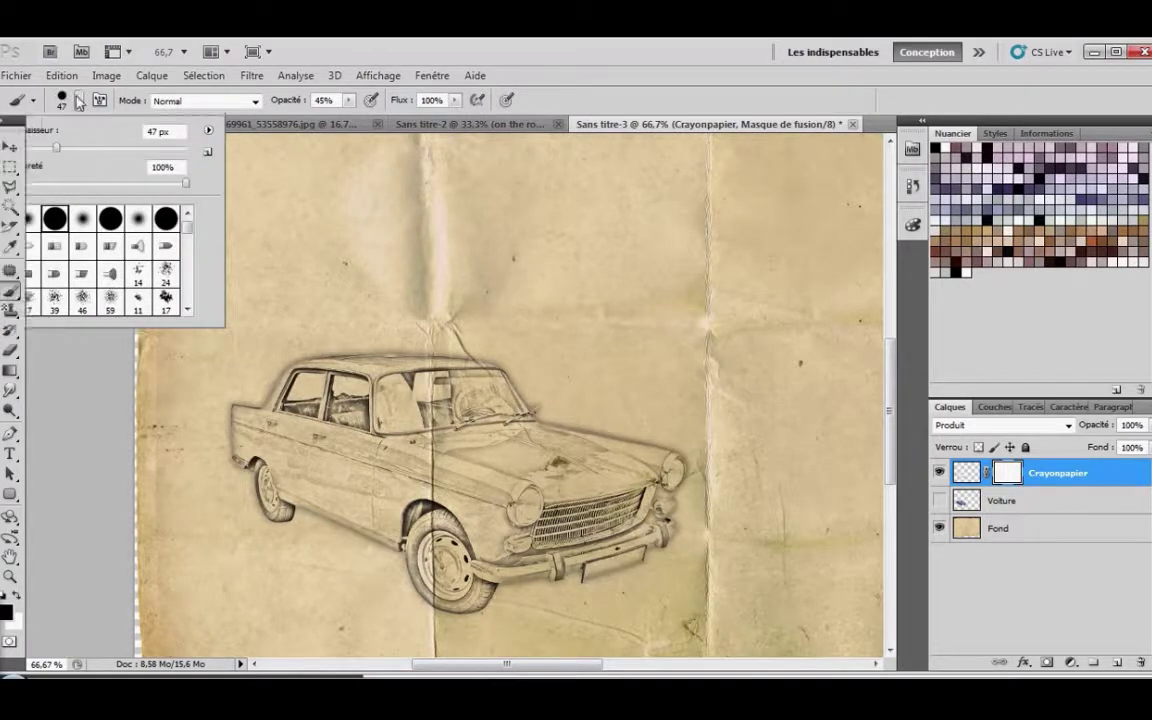
click(79, 100)
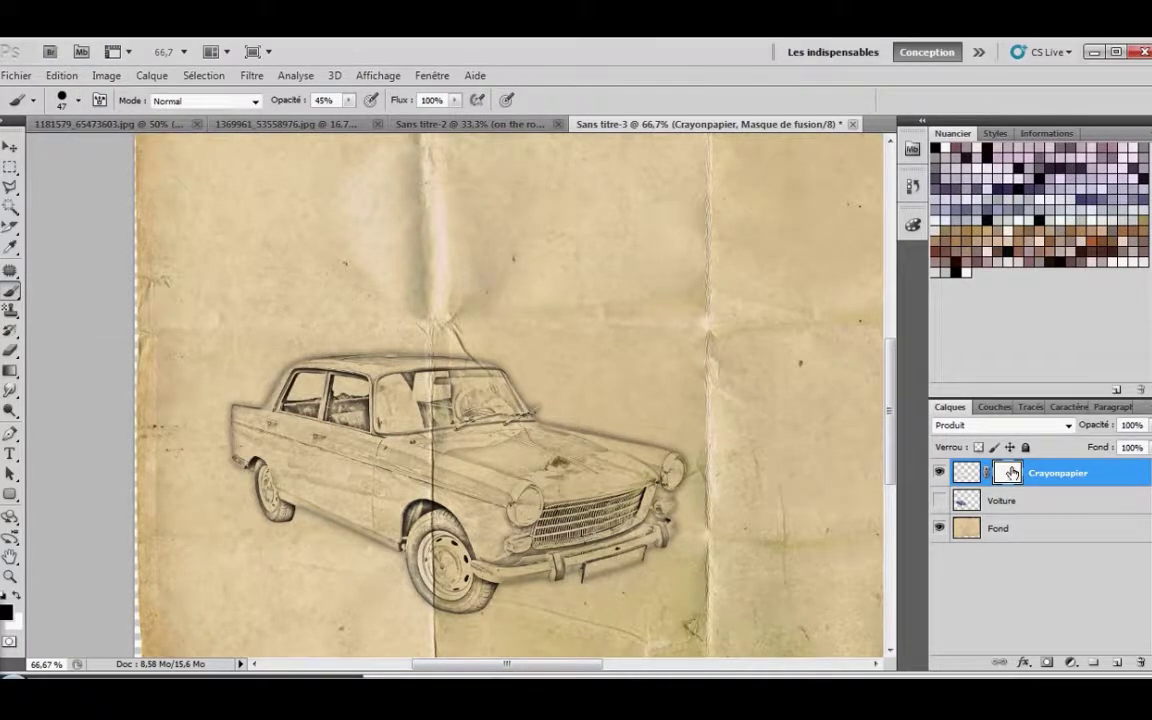
click(963, 474)
click(1007, 473)
click(973, 475)
click(1008, 474)
- Paint black on the Crayonpapier mask over the car's roof and side windows, raising the brush opacity to 100%
mouse_move(252, 331)
mouse_down()
mouse_move(419, 351)
mouse_move(303, 382)
mouse_up()
click(349, 100)
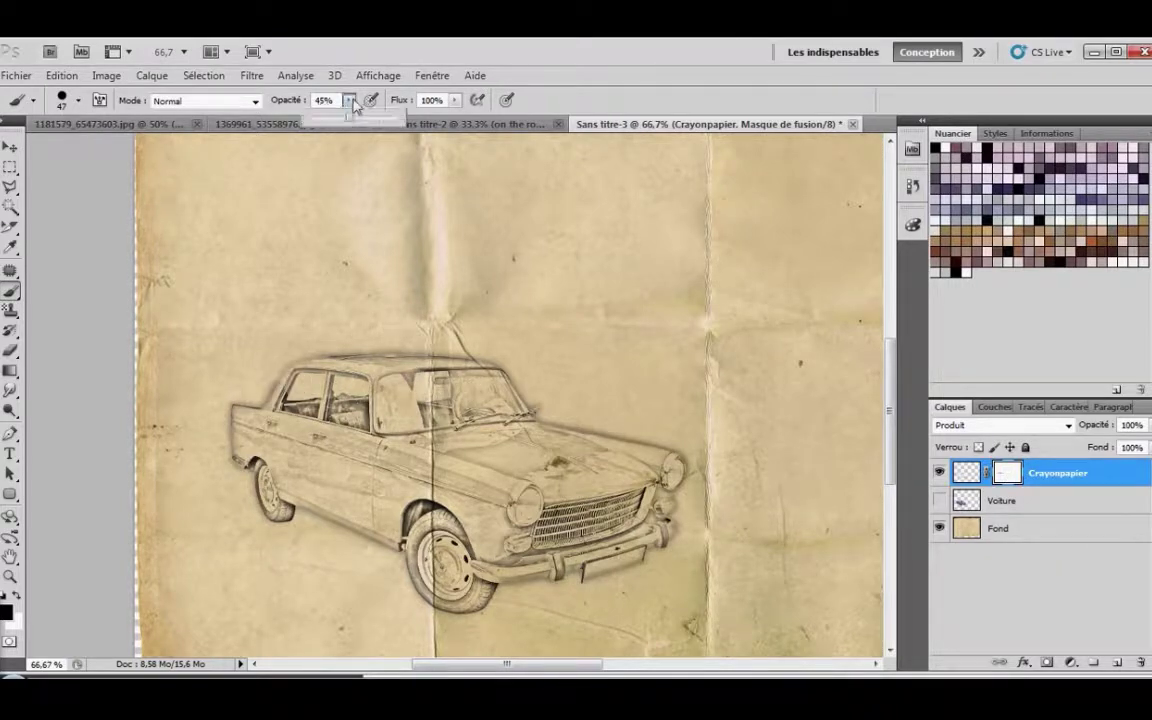
drag(346, 116, 443, 123)
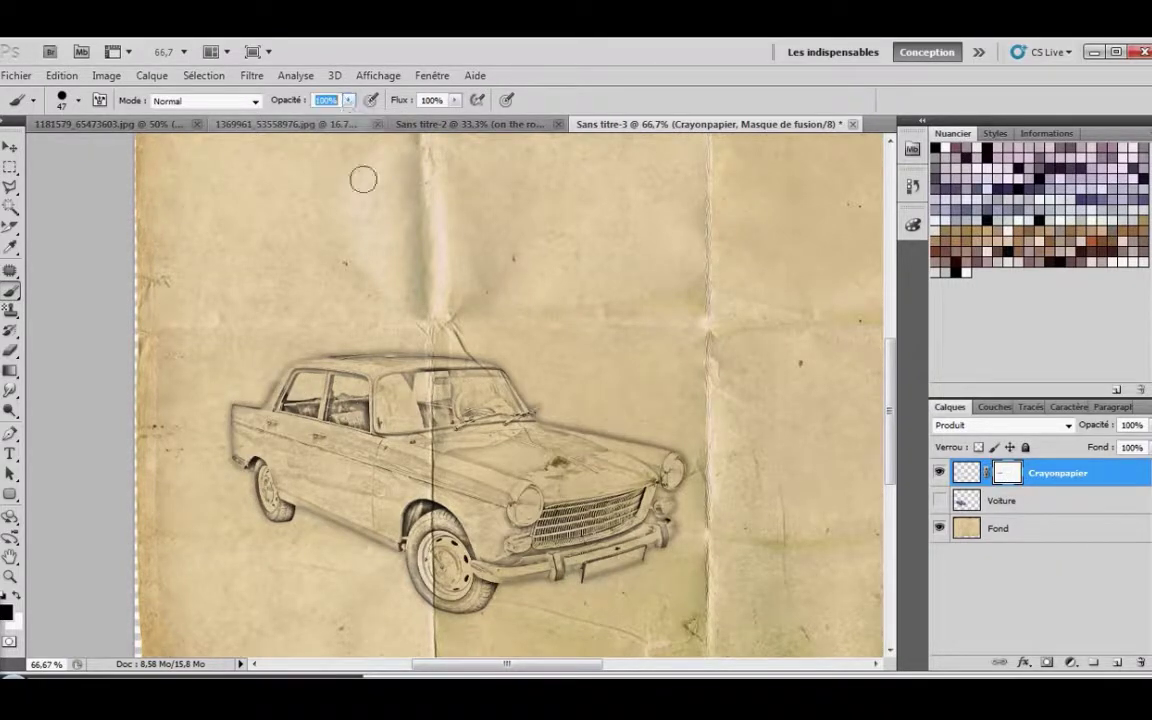
mouse_move(250, 336)
mouse_down()
mouse_move(395, 339)
mouse_move(374, 387)
mouse_move(350, 405)
mouse_move(440, 446)
mouse_up()
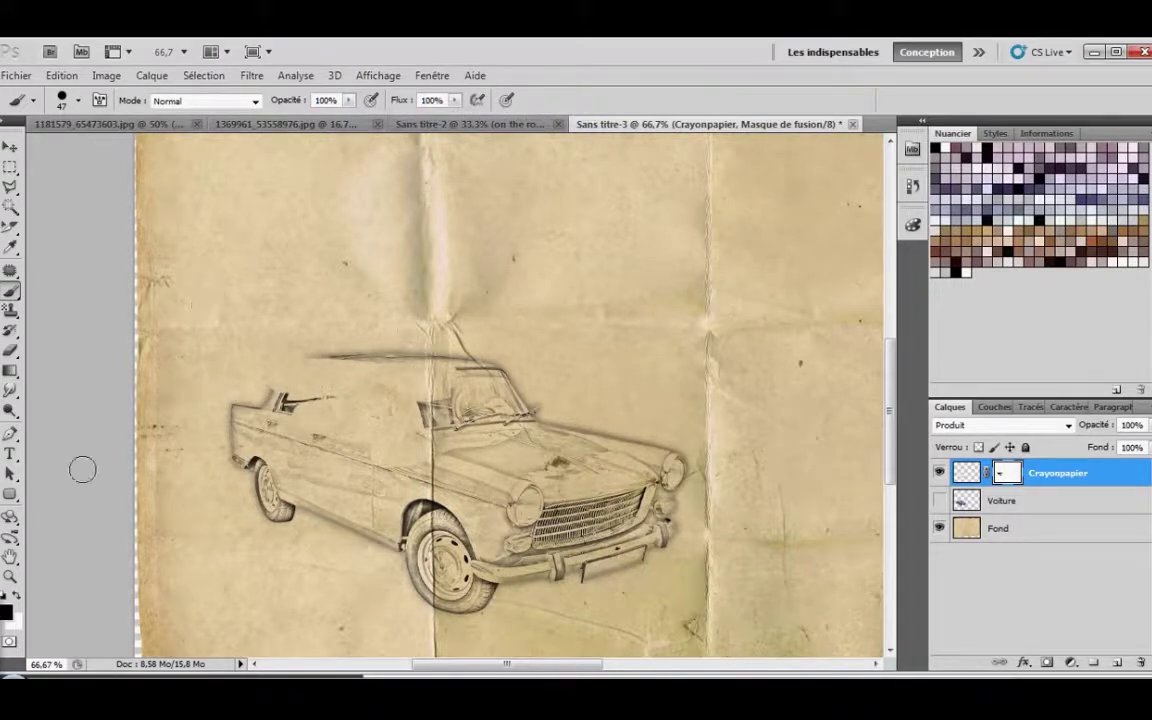
- Switch the foreground to white and paint the hidden roof and windows of the sketch back in
key(x)
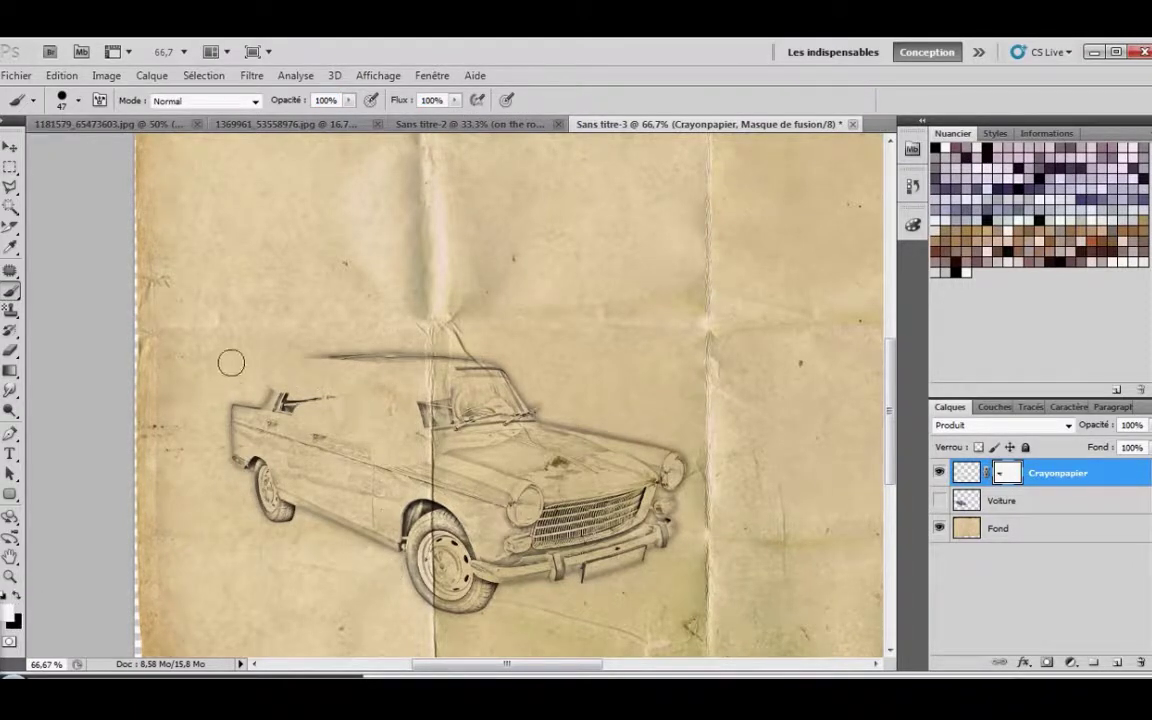
mouse_move(423, 432)
mouse_down()
mouse_move(249, 386)
mouse_move(489, 428)
mouse_move(326, 429)
mouse_move(226, 404)
mouse_move(349, 477)
mouse_move(360, 459)
mouse_move(451, 493)
mouse_move(431, 458)
mouse_move(632, 424)
mouse_move(487, 351)
mouse_move(519, 398)
mouse_move(369, 366)
mouse_up()
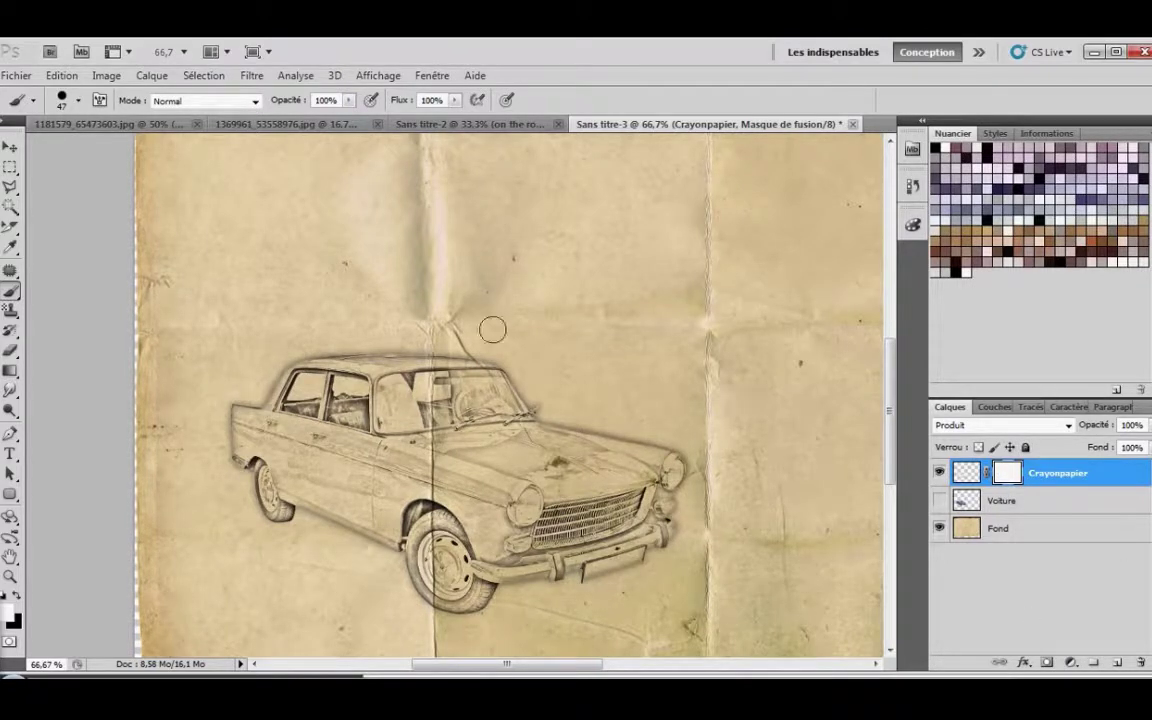
- Make black the foreground colour and set the brush to 47% opacity, 0% hardness and 36 px
click(16, 597)
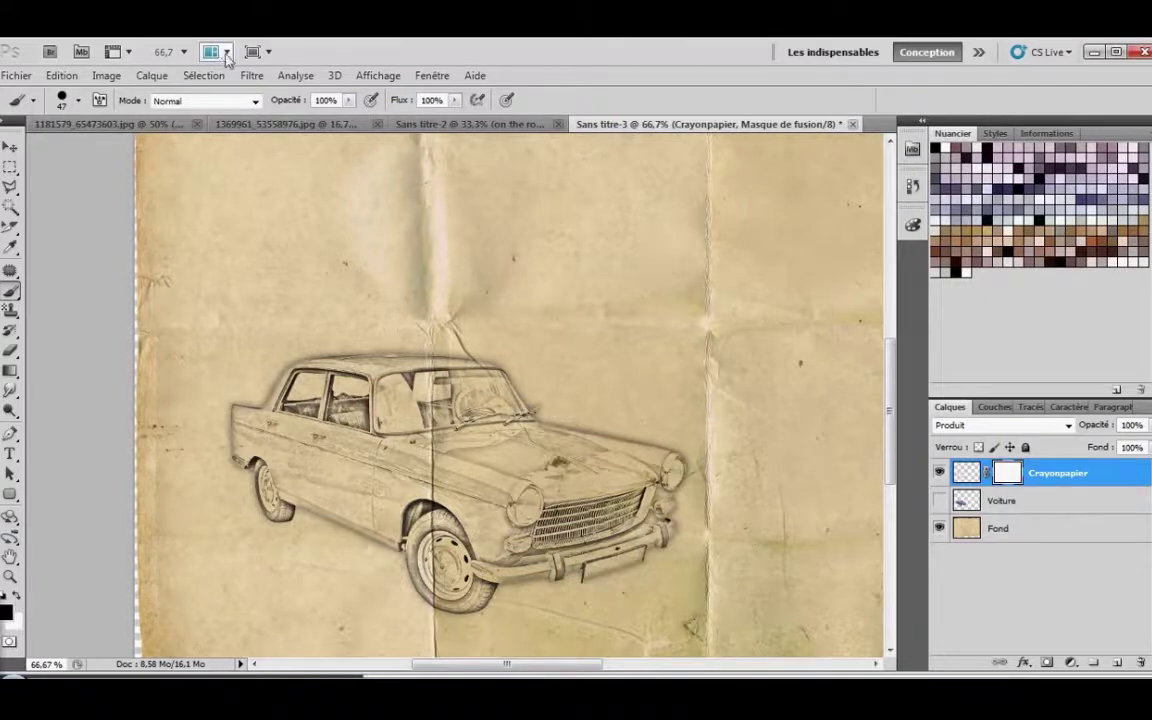
drag(346, 104, 305, 122)
click(78, 101)
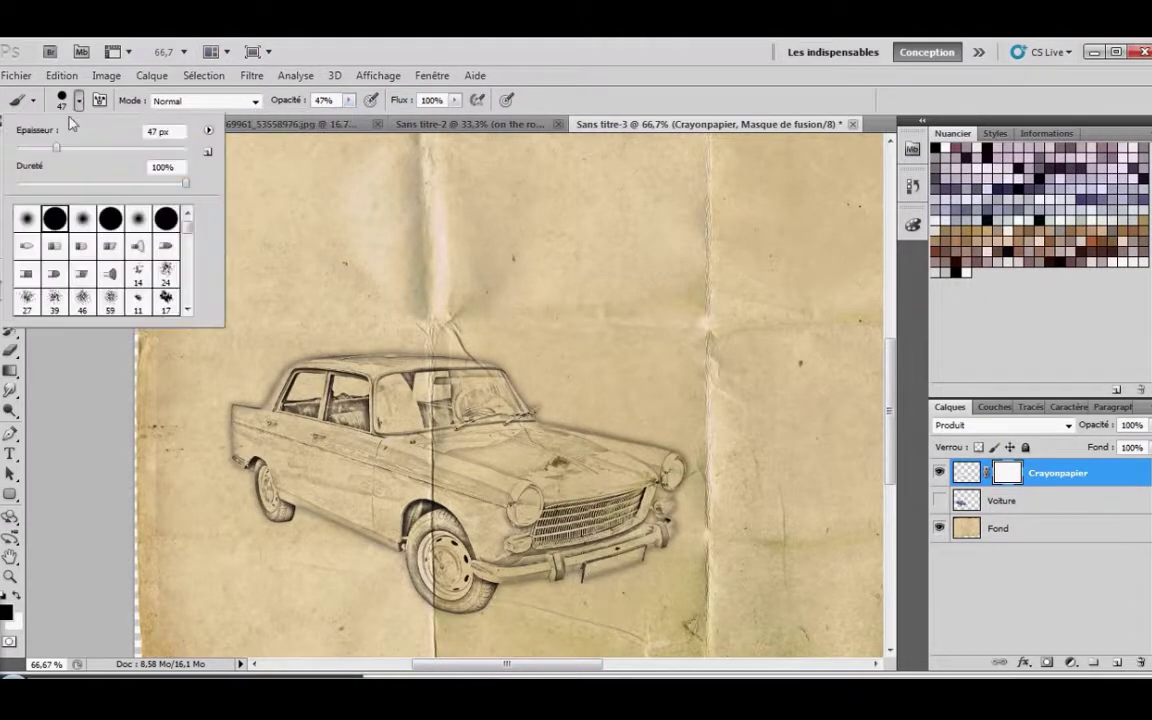
drag(188, 186, 46, 143)
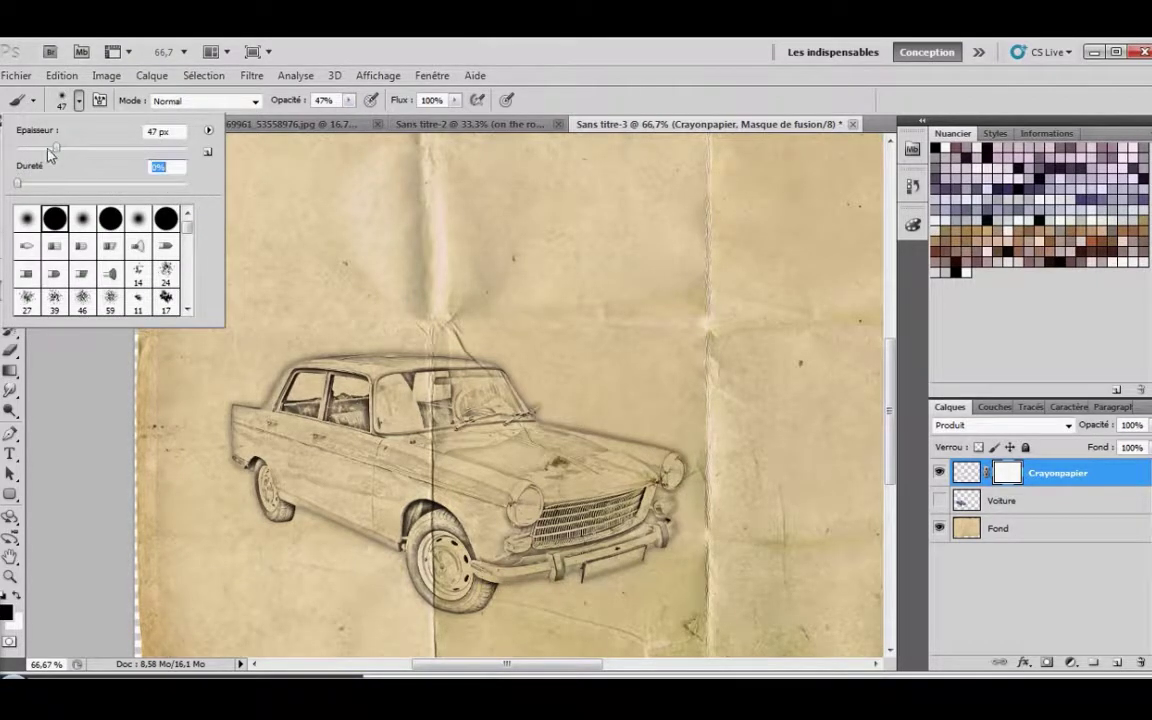
click(79, 104)
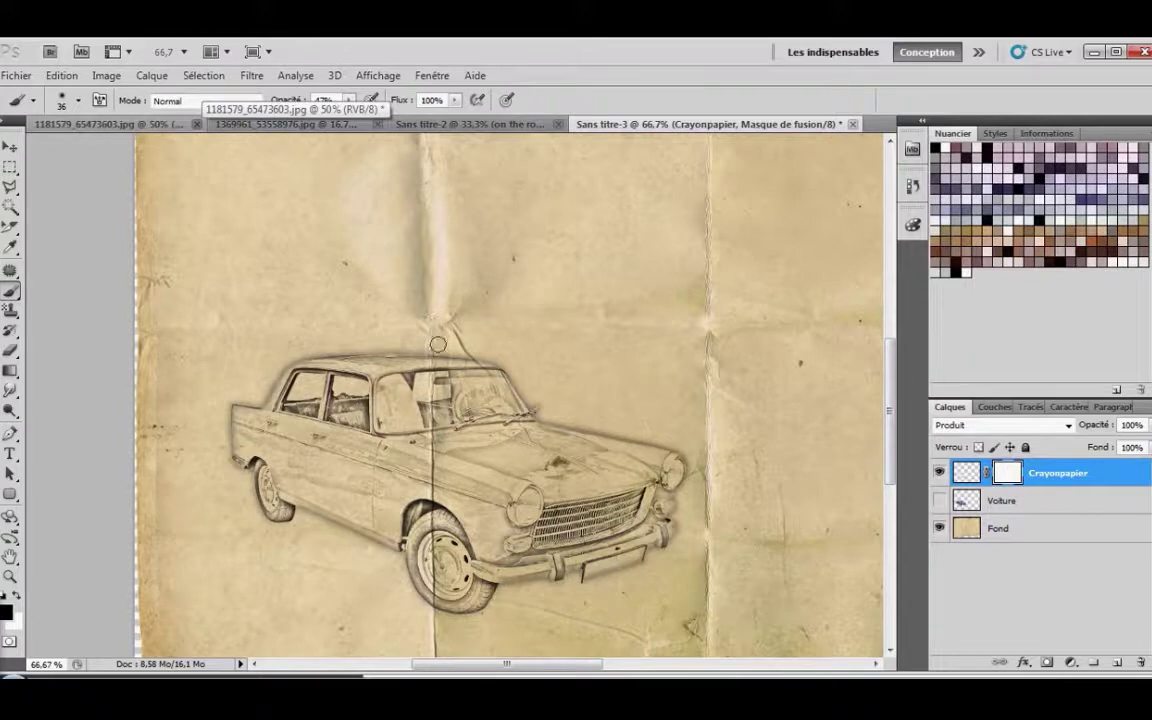
- Brush black on the Crayonpapier mask where the vertical paper fold crosses the car's roof and windscreen
scroll(437, 344, up, 2)
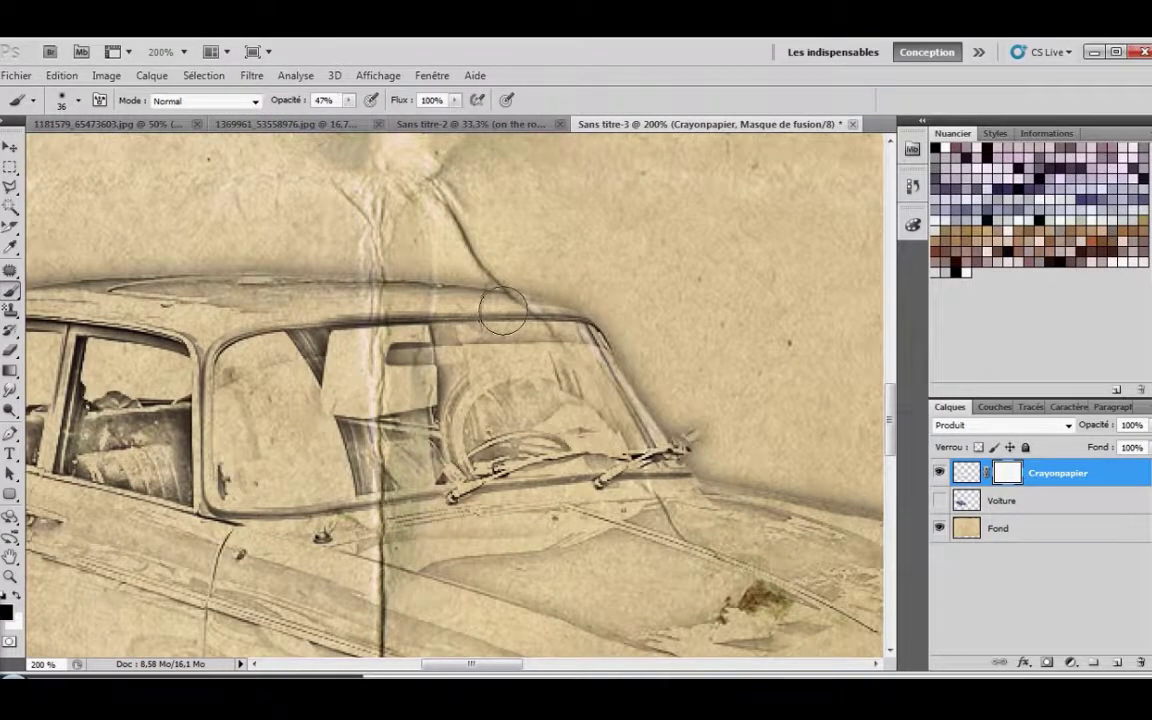
scroll(505, 316, down, 2)
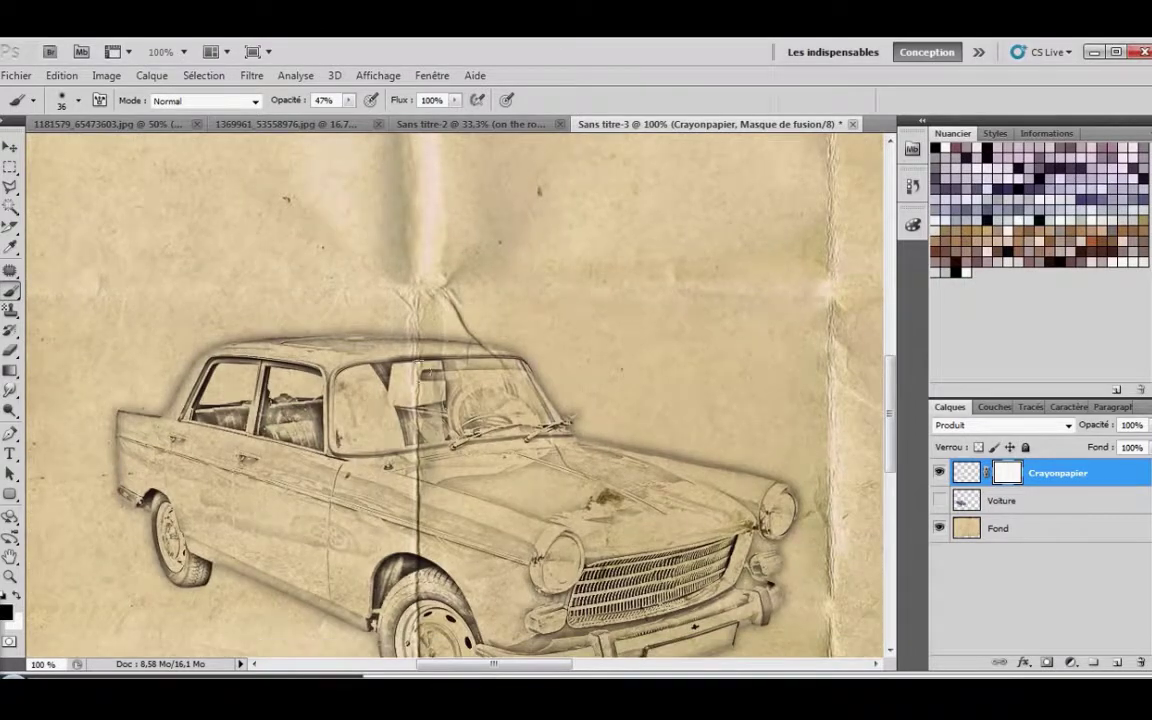
scroll(440, 430, up, 2)
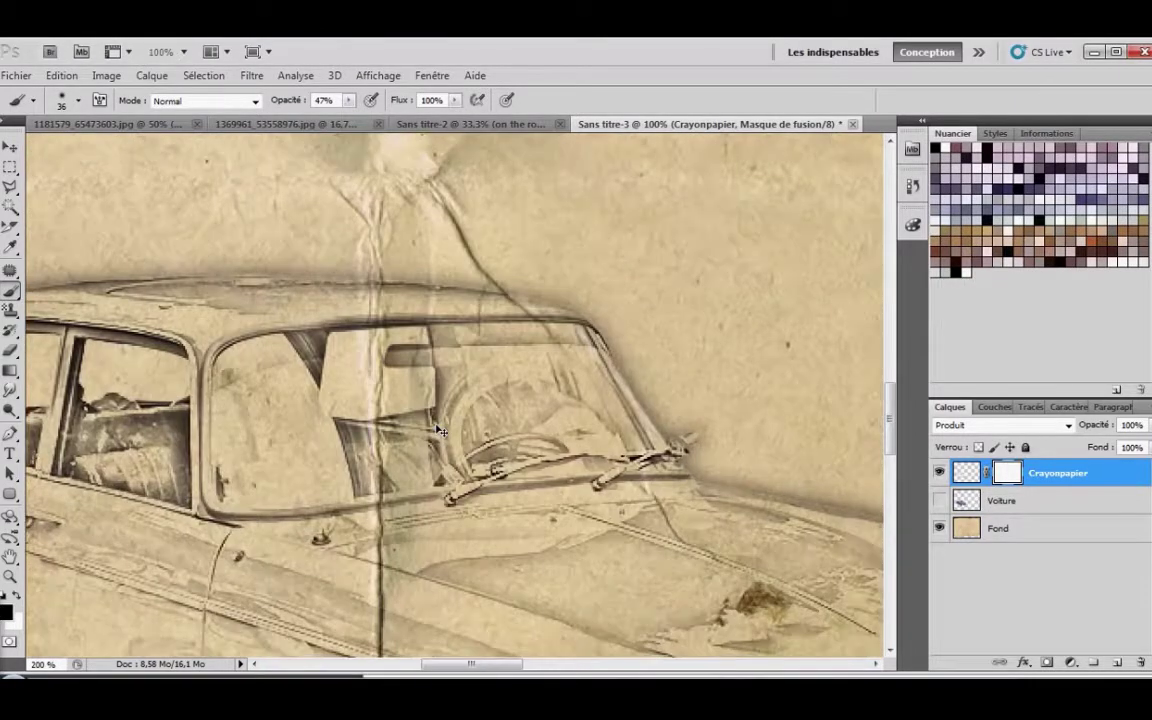
scroll(458, 349, down, 1)
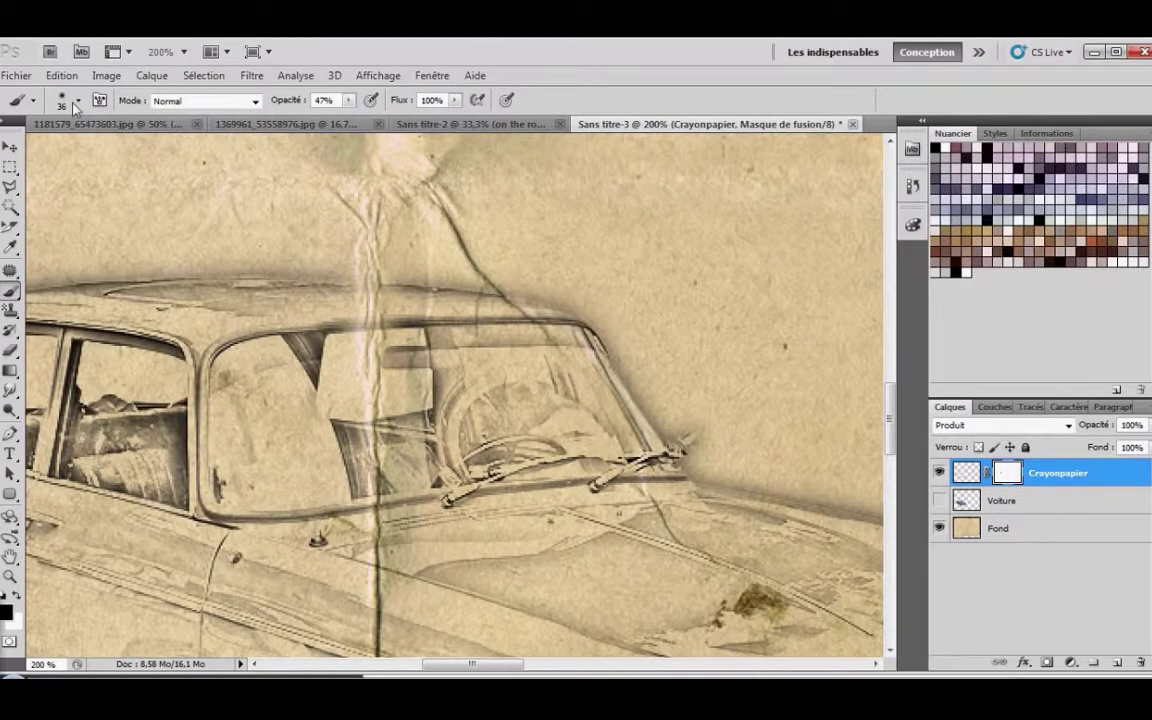
- Reduce the brush to 16 px and fade the sketch along the vertical fold from the windscreen down through the front wheel
click(78, 100)
click(78, 102)
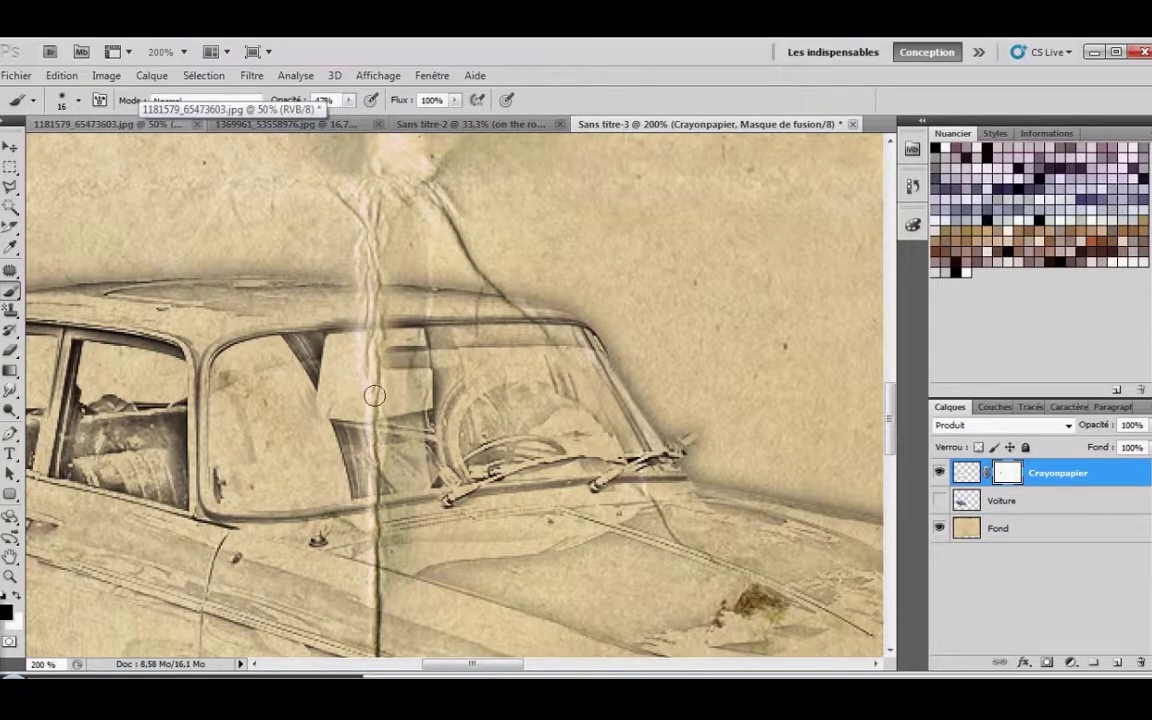
scroll(337, 355, down, 3)
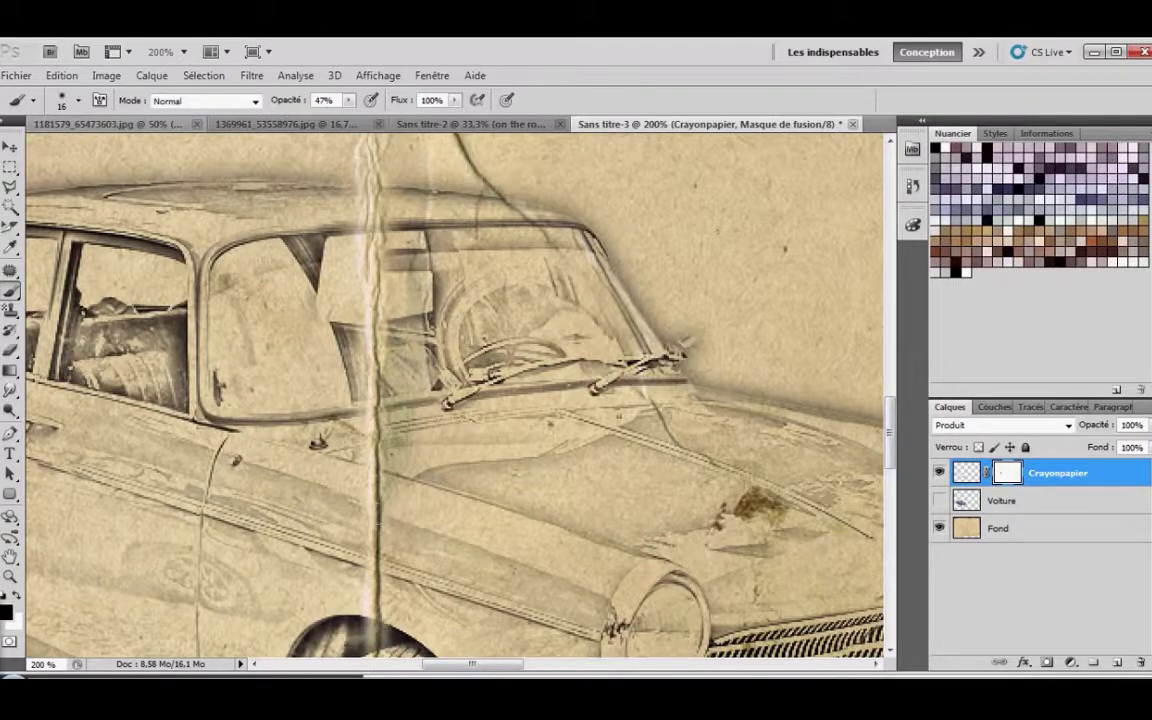
scroll(375, 422, down, 3)
scroll(375, 422, down, 3)
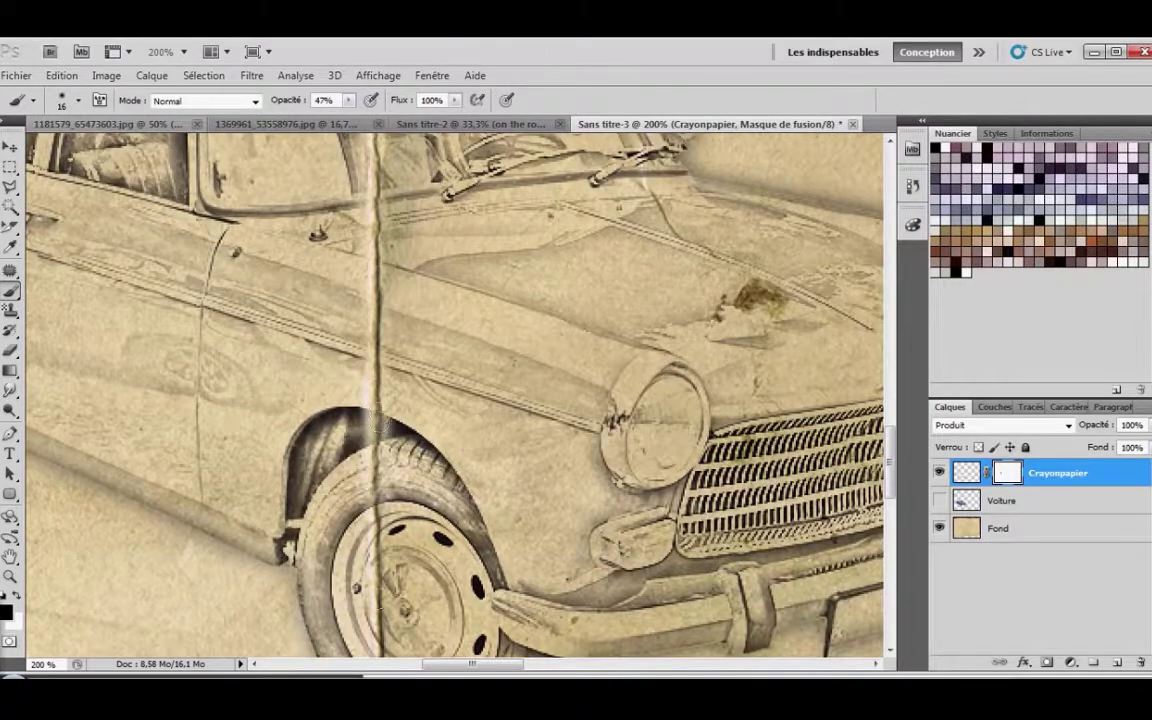
scroll(375, 501, down, 6)
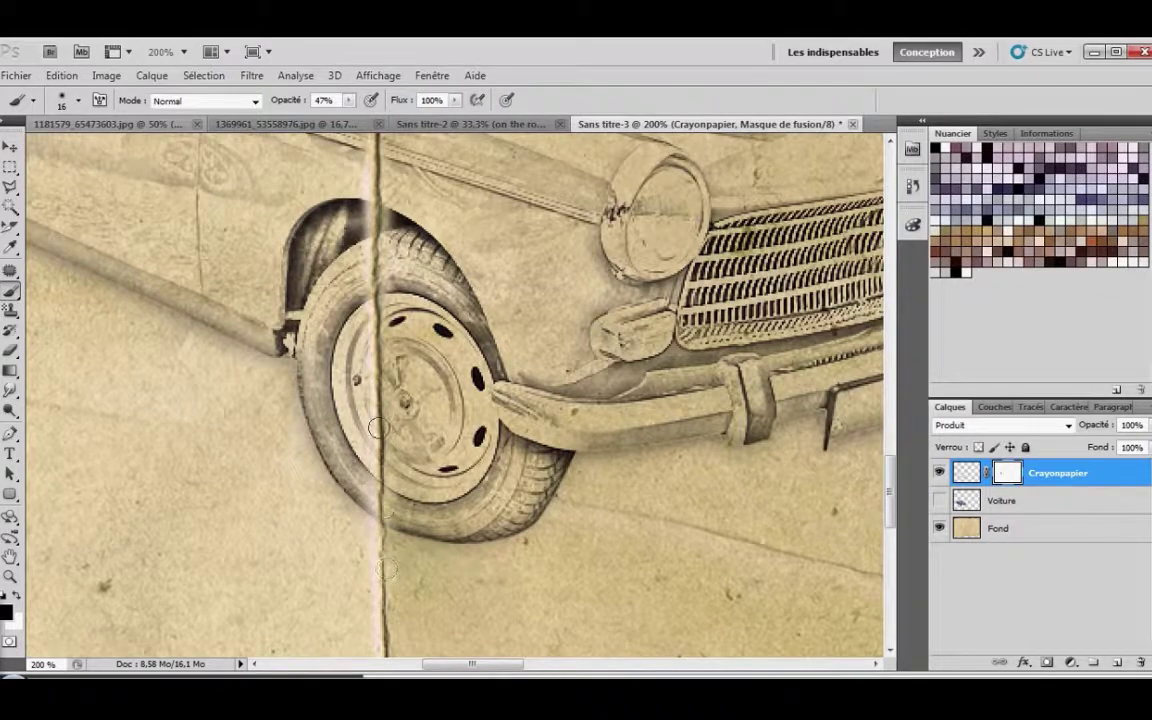
scroll(391, 470, up, 12)
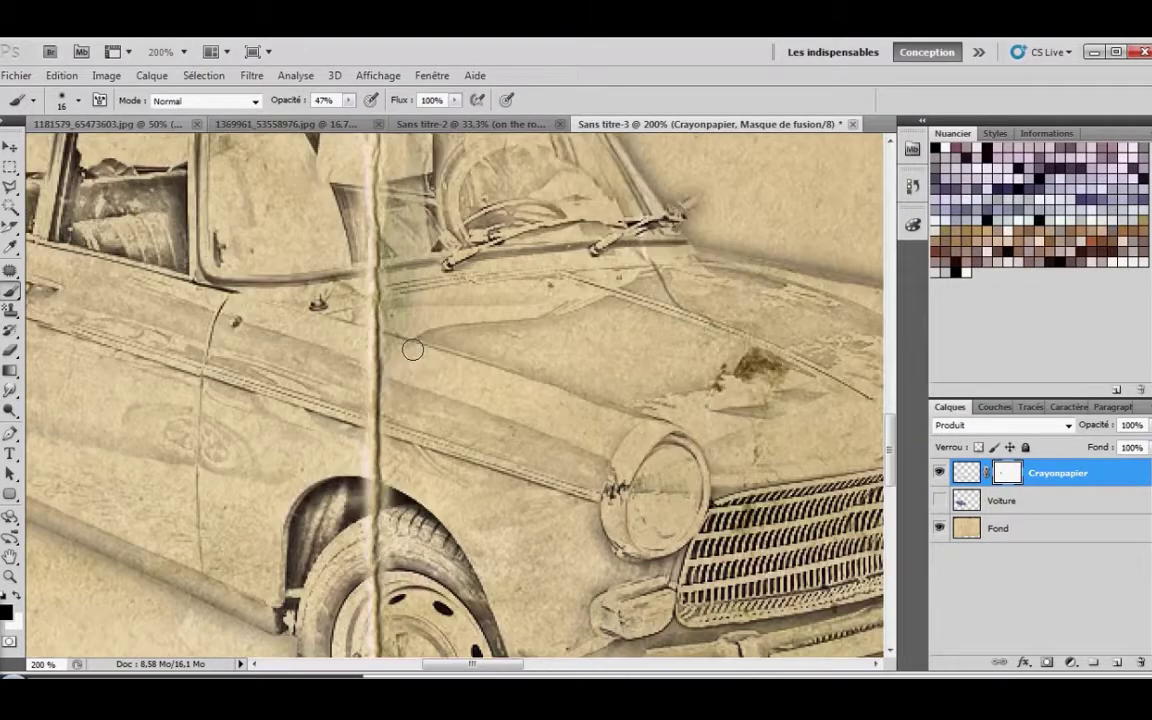
scroll(446, 352, up, 4)
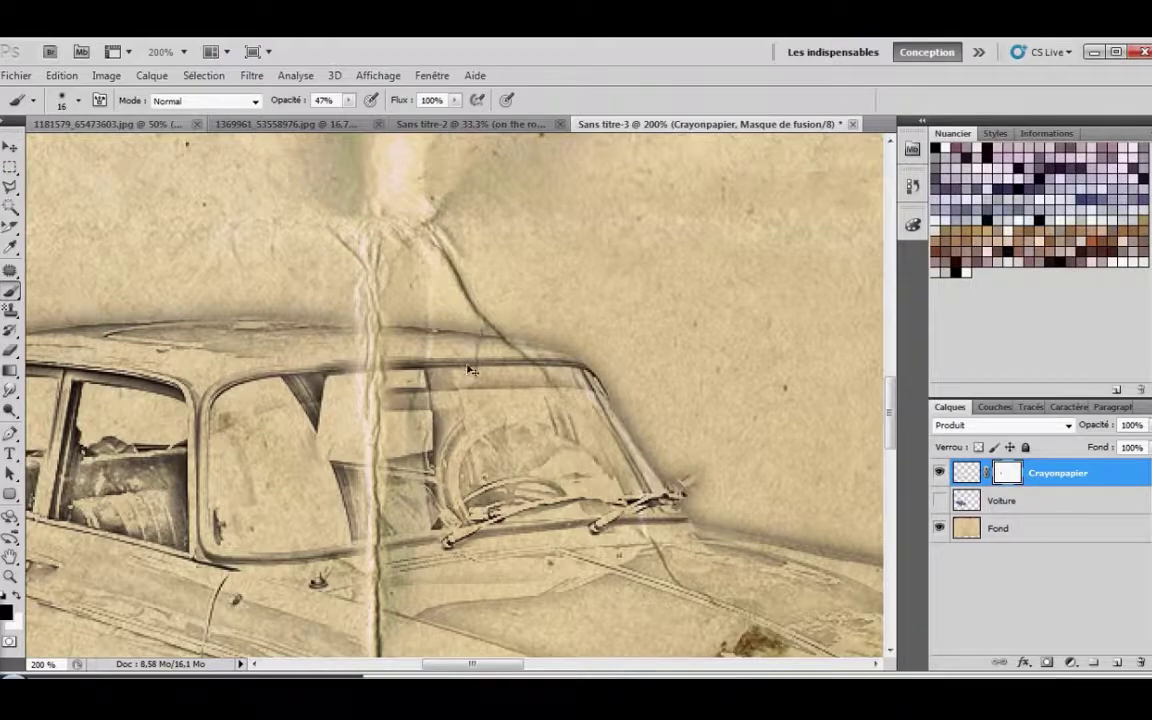
- Fade the sketch on the mask along the diagonal paper crease that crosses the roof and windscreen
scroll(470, 370, down, 3)
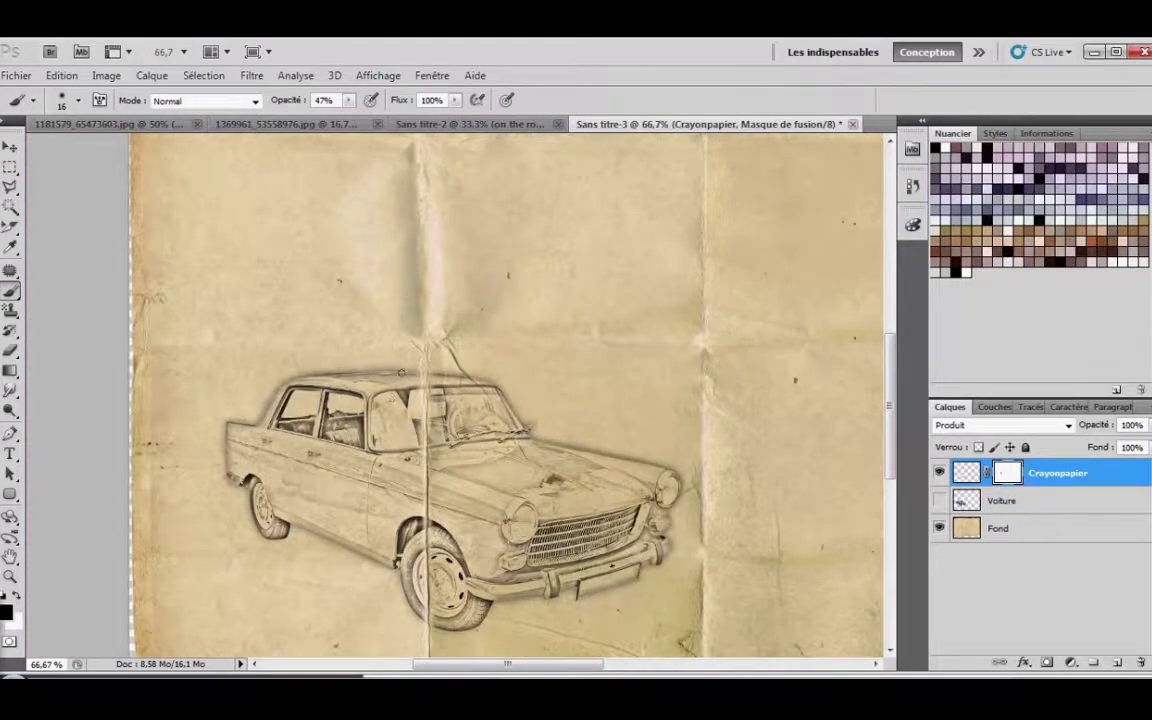
scroll(438, 346, down, 2)
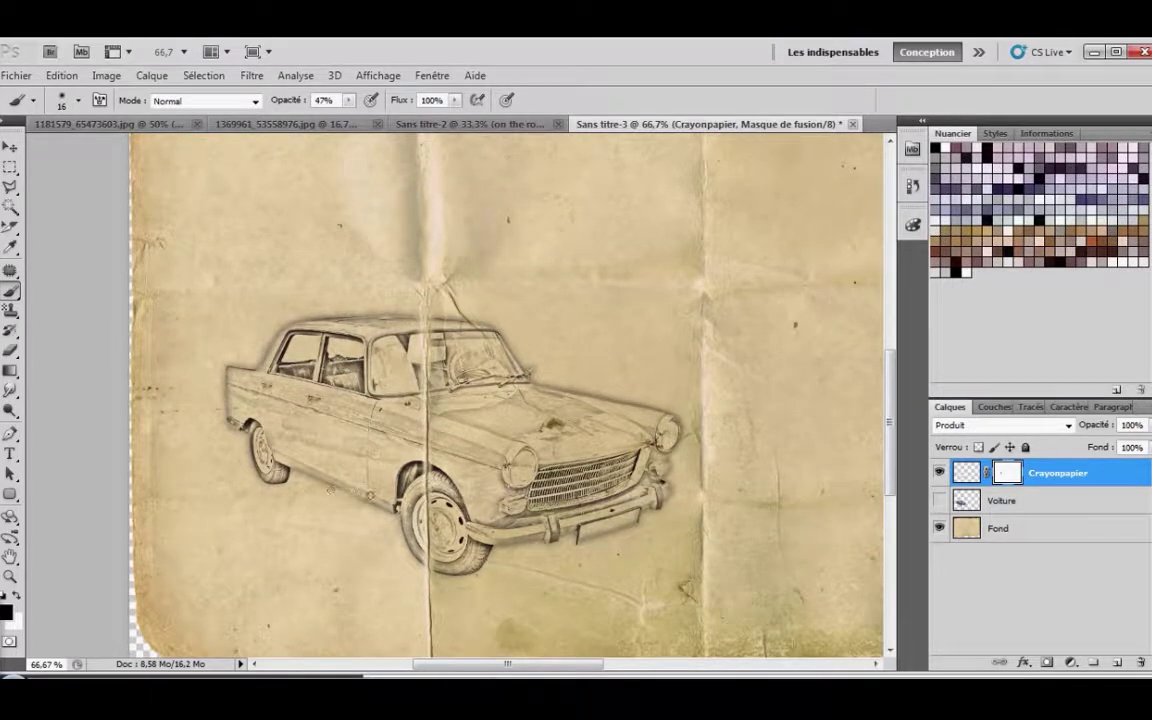
scroll(327, 494, down, 2)
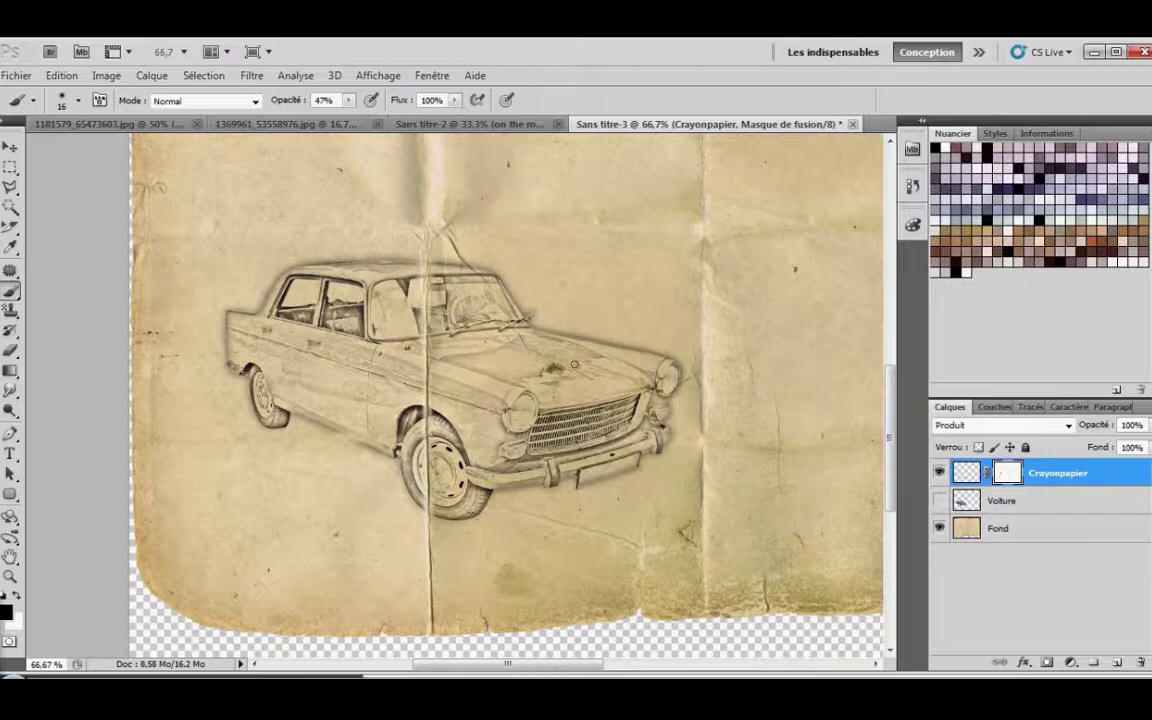
scroll(573, 352, up, 4)
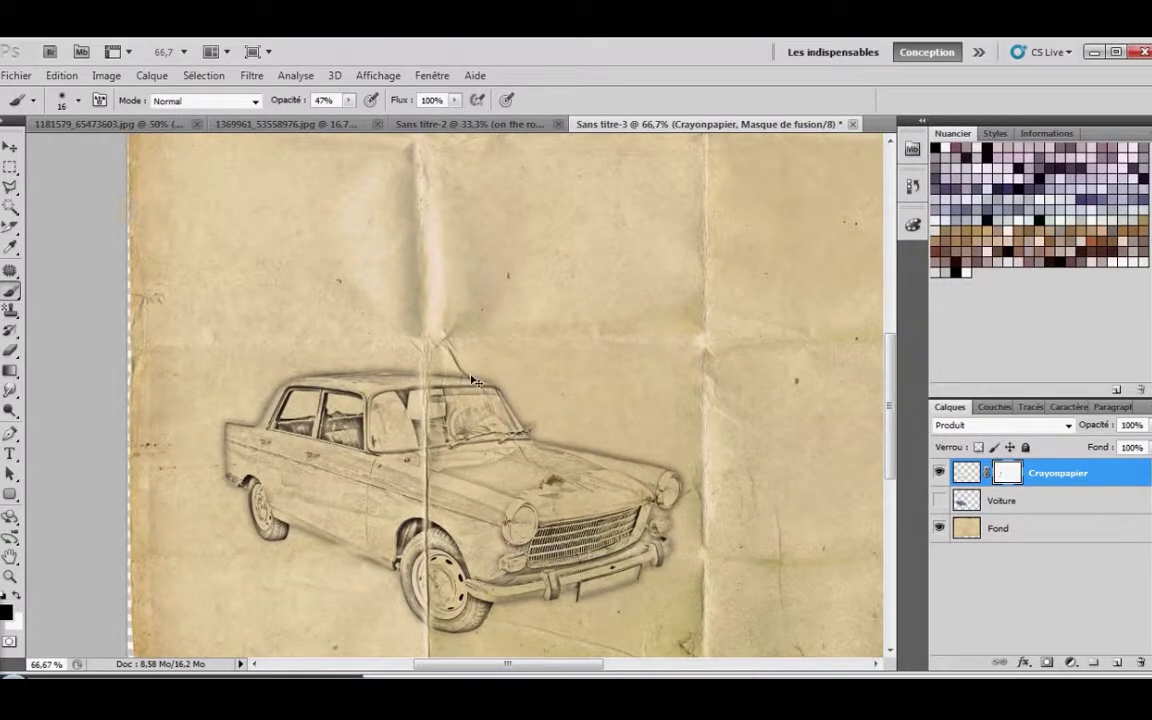
key(ctrl+plus)
key(ctrl+plus)
mouse_move(471, 318)
mouse_down()
mouse_move(554, 411)
mouse_move(481, 360)
mouse_move(457, 321)
mouse_move(528, 396)
mouse_move(474, 341)
mouse_move(456, 420)
mouse_move(475, 335)
mouse_move(558, 405)
mouse_move(488, 351)
mouse_move(538, 387)
mouse_move(457, 306)
mouse_move(449, 320)
mouse_move(430, 303)
mouse_move(438, 234)
mouse_move(395, 325)
mouse_move(392, 240)
mouse_move(384, 248)
mouse_move(377, 265)
mouse_move(393, 292)
mouse_move(364, 321)
mouse_move(381, 327)
mouse_move(378, 317)
mouse_move(368, 312)
mouse_move(397, 346)
mouse_move(357, 339)
mouse_move(387, 346)
mouse_move(378, 326)
mouse_move(359, 372)
mouse_move(358, 292)
mouse_move(357, 345)
mouse_move(340, 324)
mouse_move(284, 311)
mouse_up()
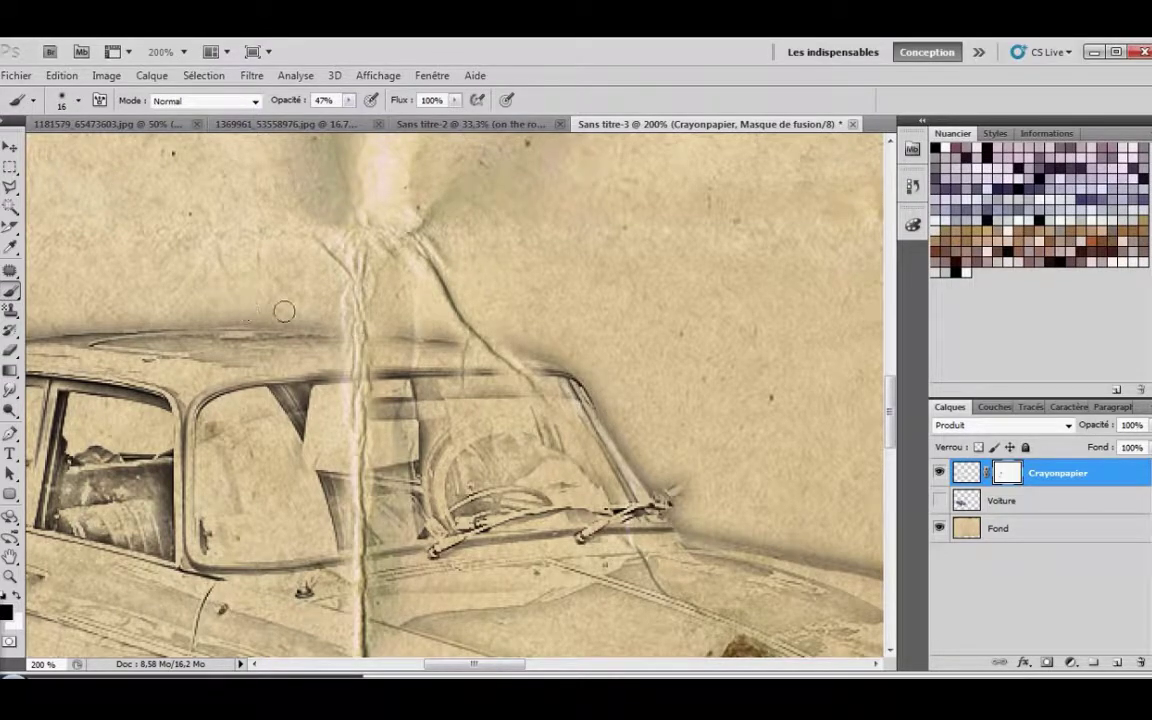
key(ctrl+minus)
key(ctrl+minus)
key(ctrl+minus)
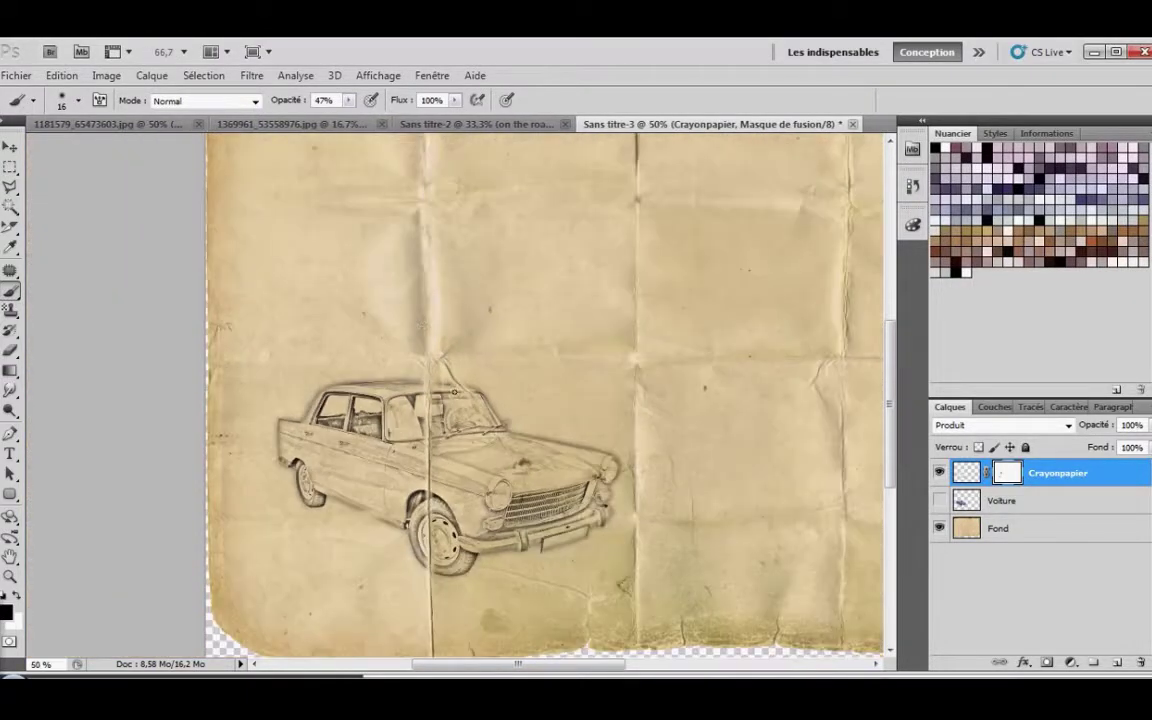
key(ctrl+plus)
key(ctrl+plus)
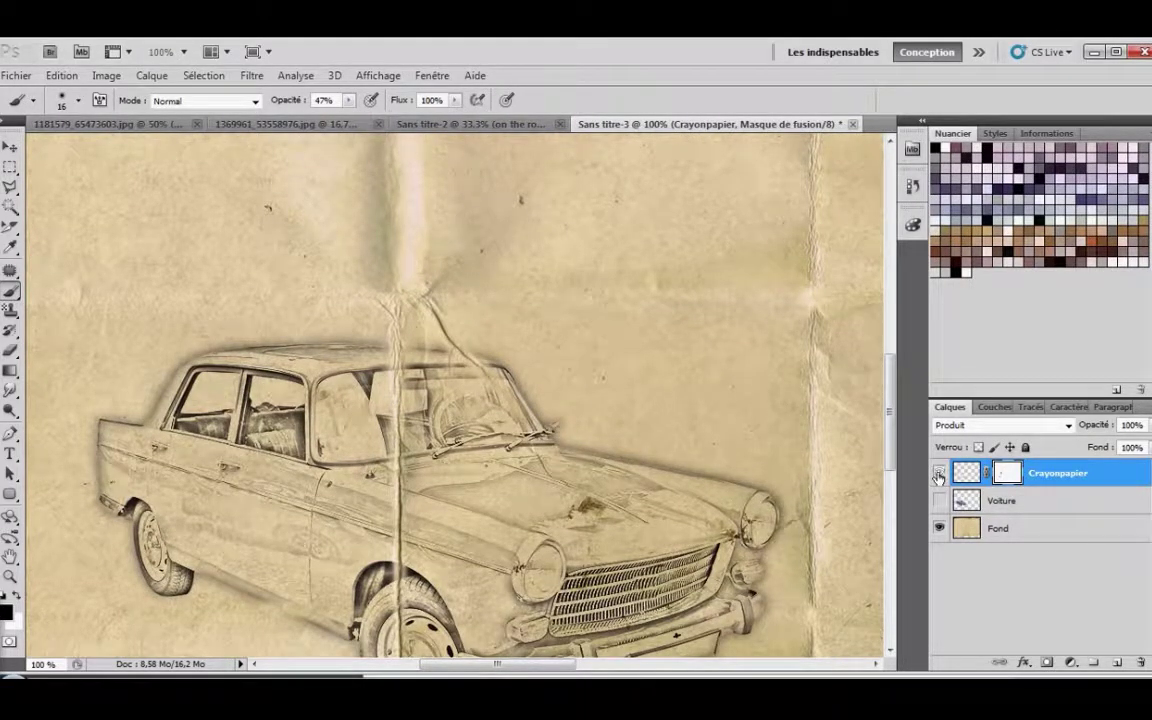
- Hide the Crayonpapier layer, show the Voiture layer and duplicate it
click(938, 473)
click(939, 500)
scroll(669, 453, down, 2)
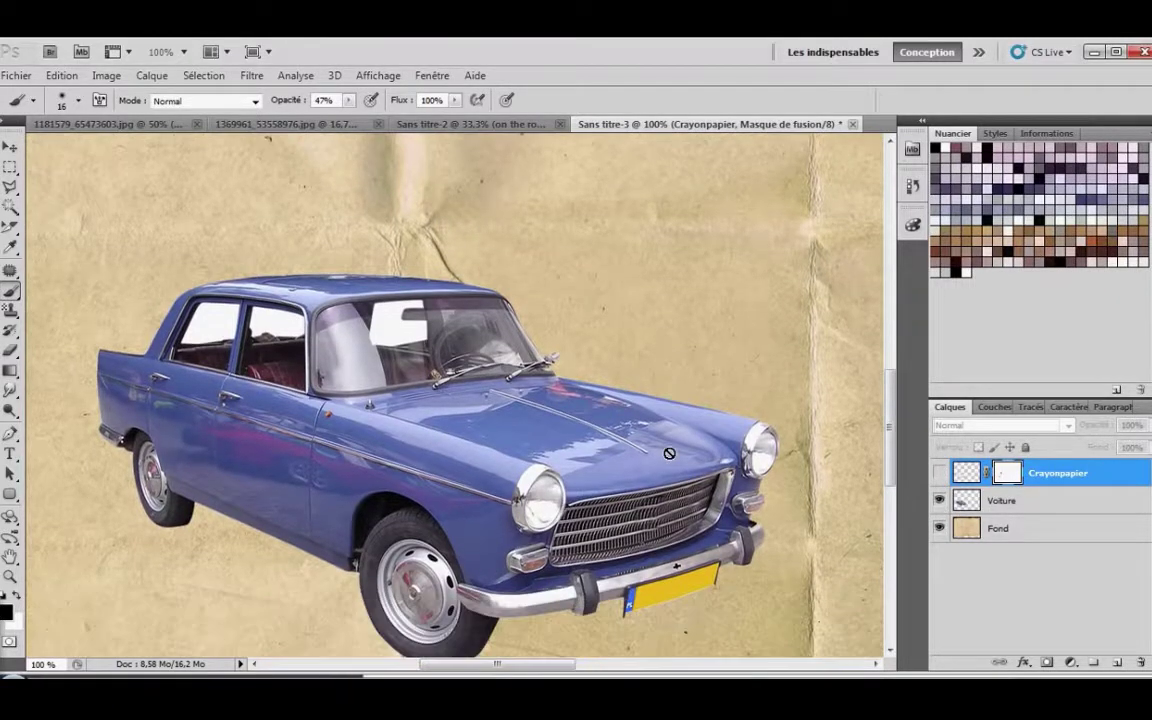
right_click(1013, 508)
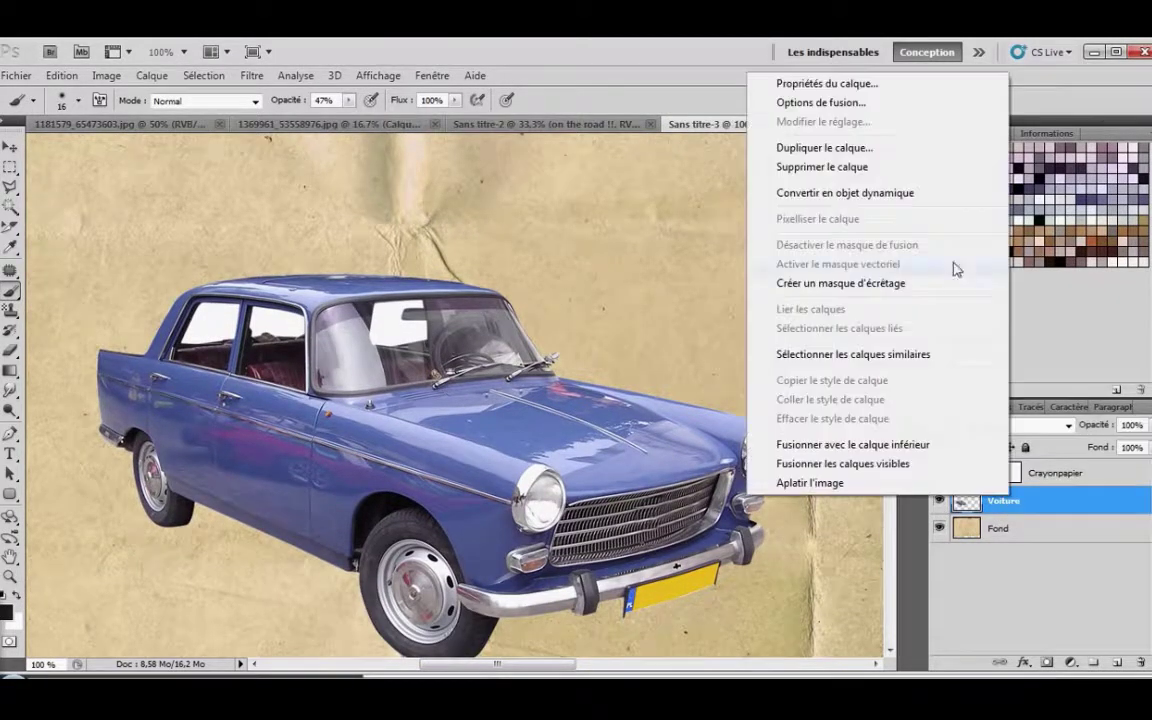
click(874, 148)
click(732, 231)
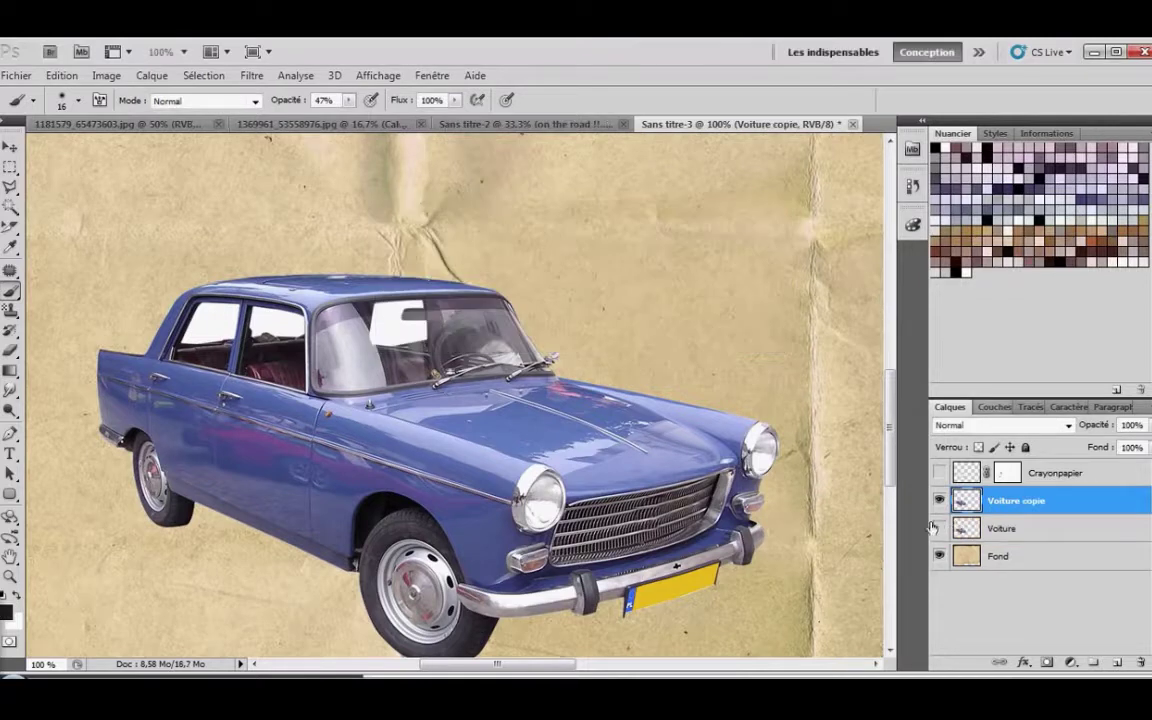
- Rename the duplicated car layer as Peinture
double_click(1015, 501)
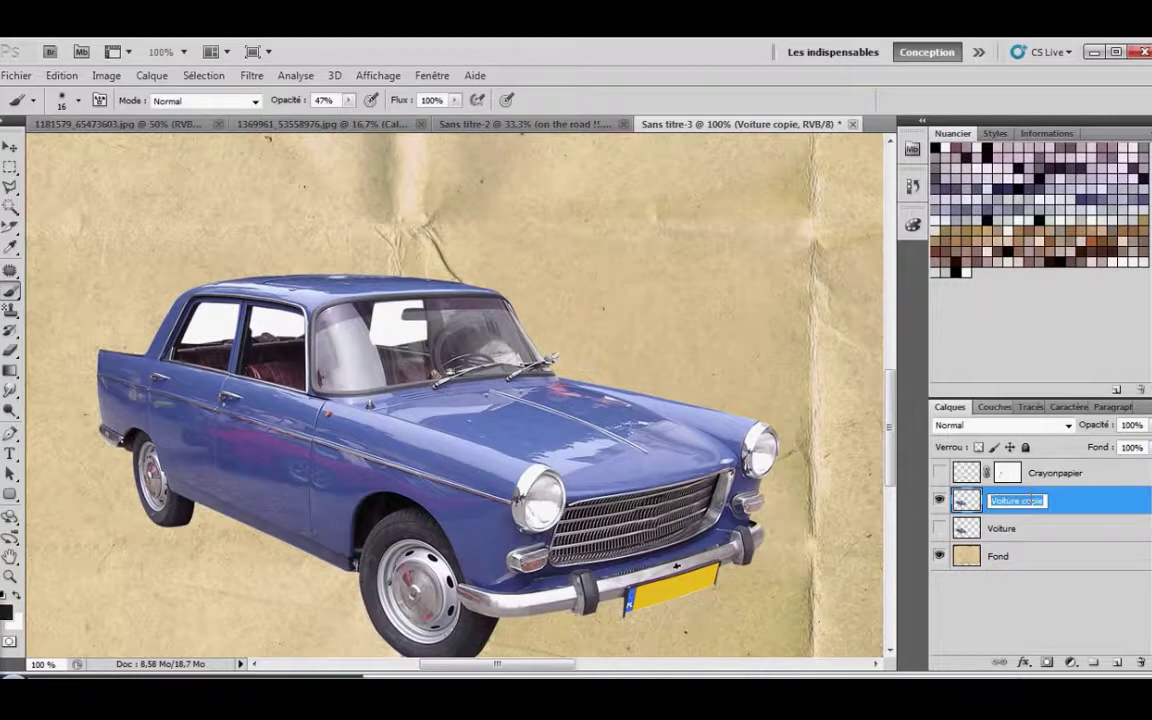
text(Peinture)
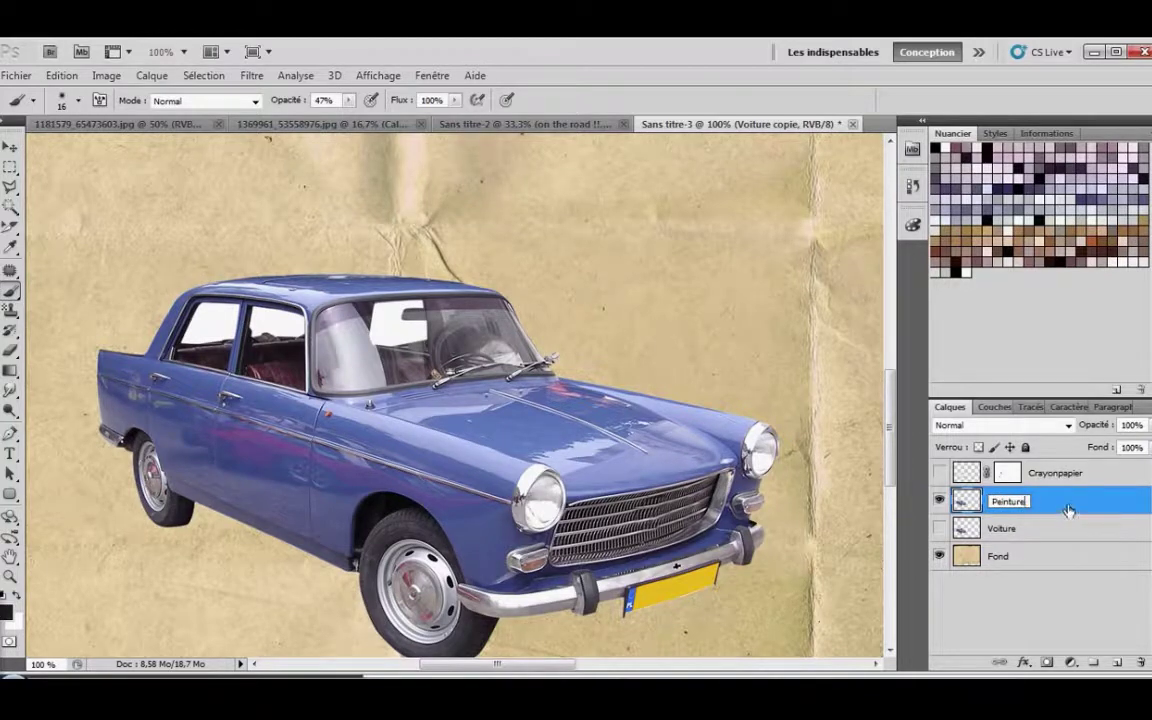
key(Return)
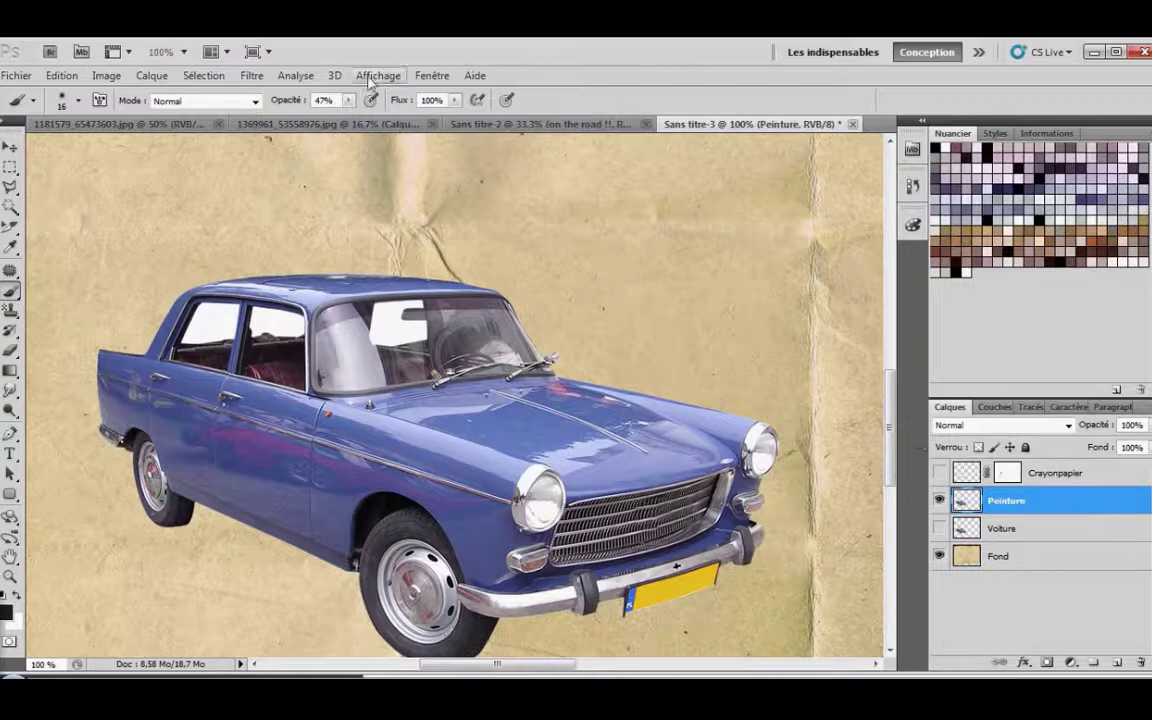
- Open the artistic filters for the Peinture layer and choose Découpage, previewing the whole car at 50%
click(252, 78)
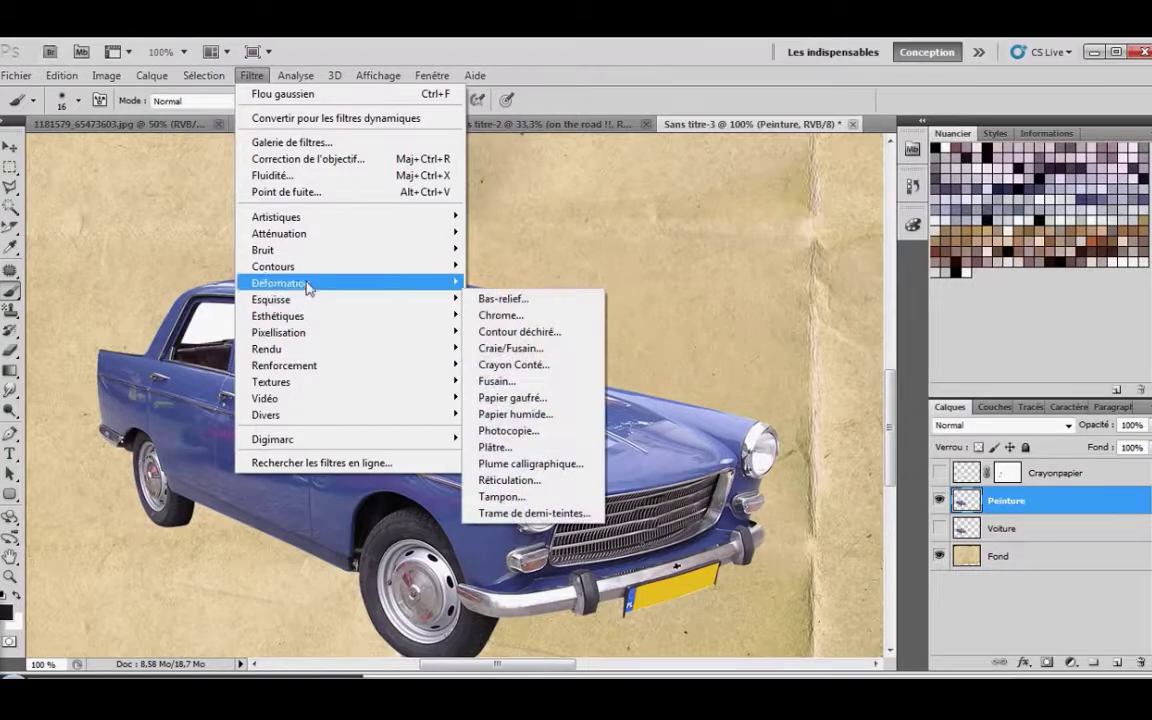
mouse_move(290, 215)
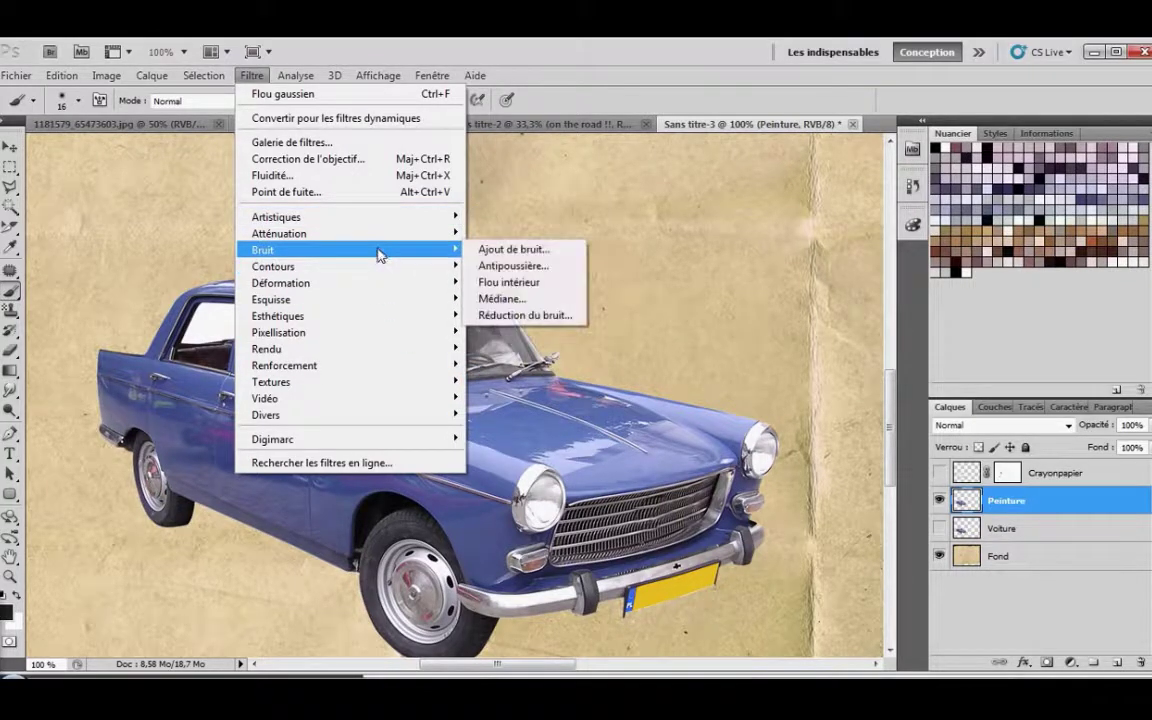
mouse_move(377, 284)
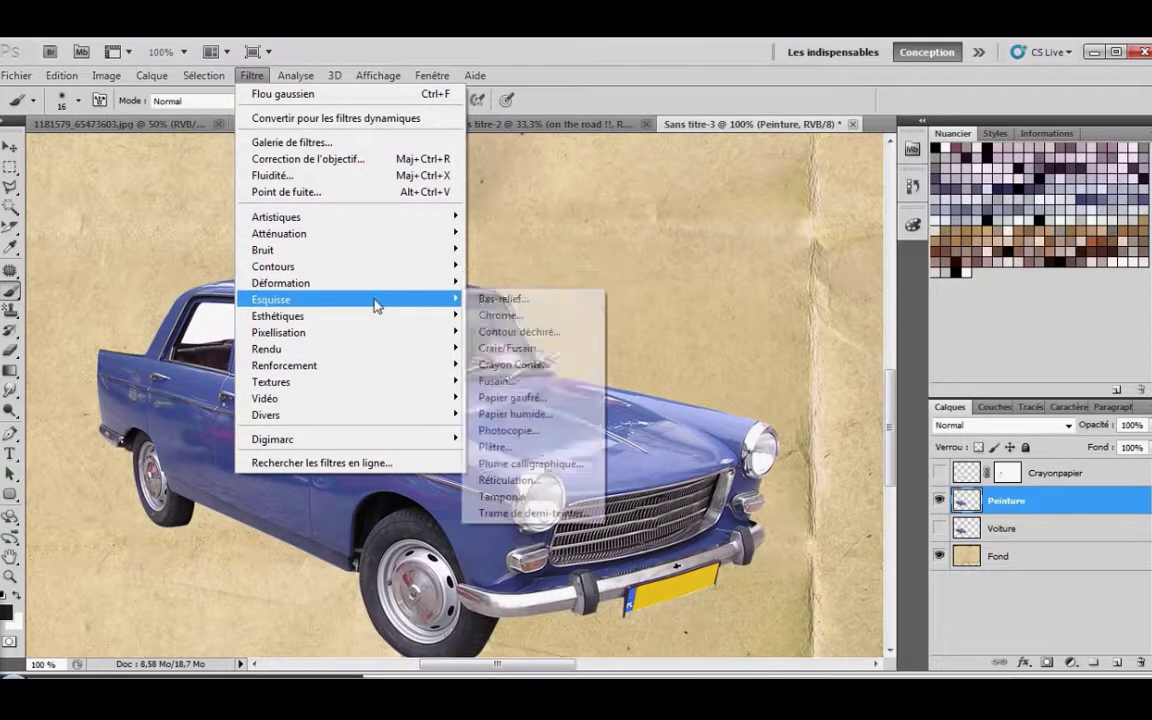
mouse_move(372, 320)
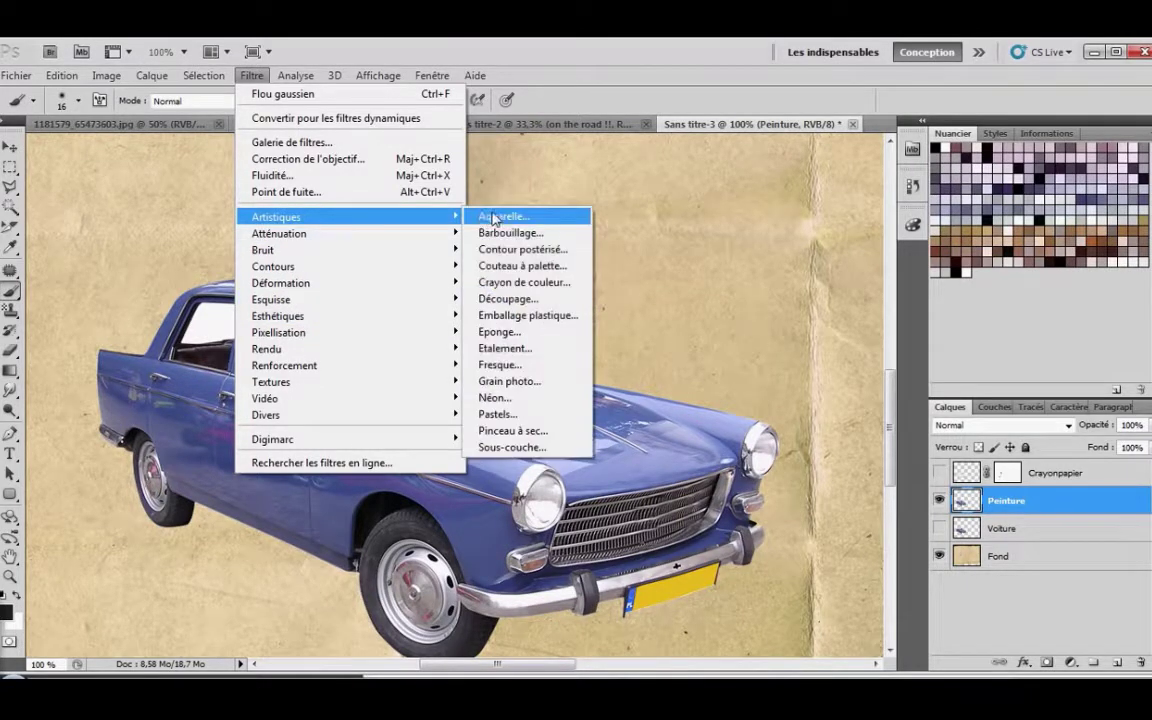
click(505, 222)
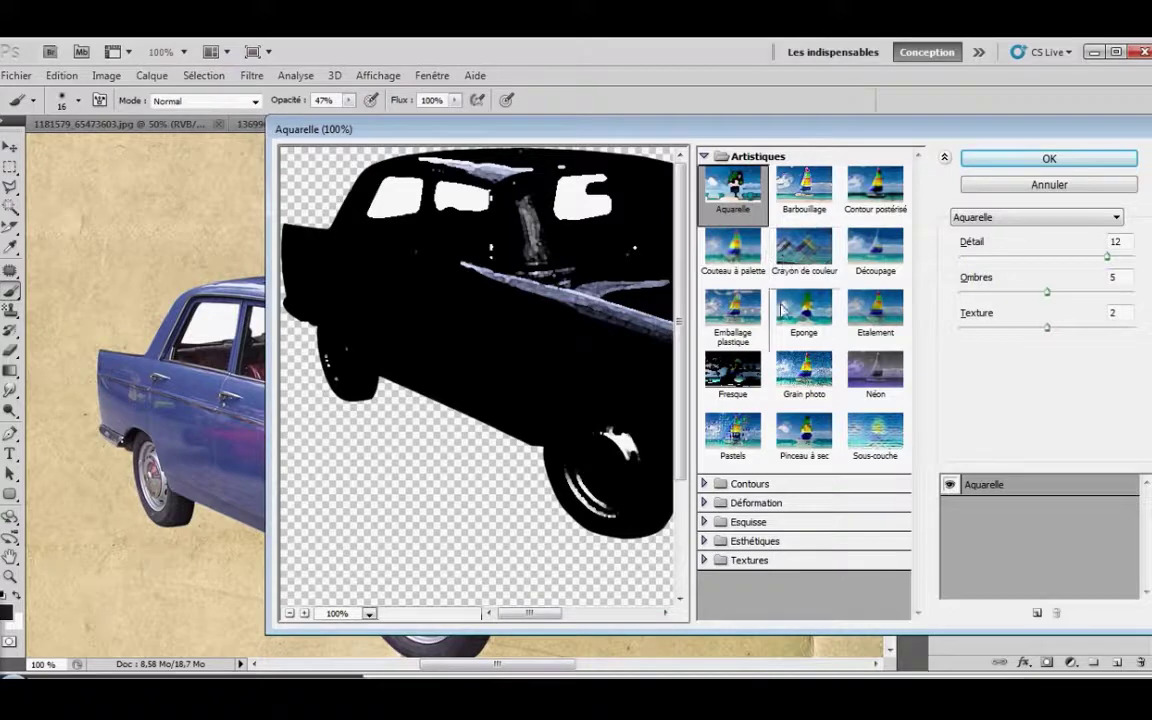
click(875, 247)
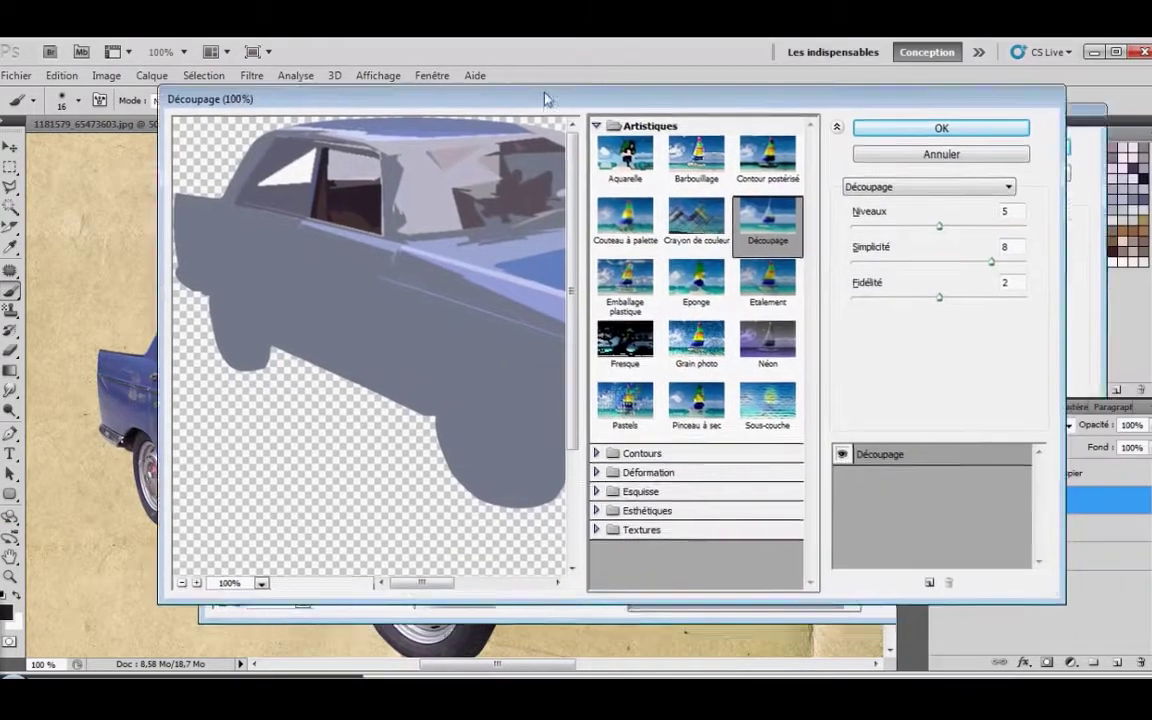
drag(598, 122, 483, 84)
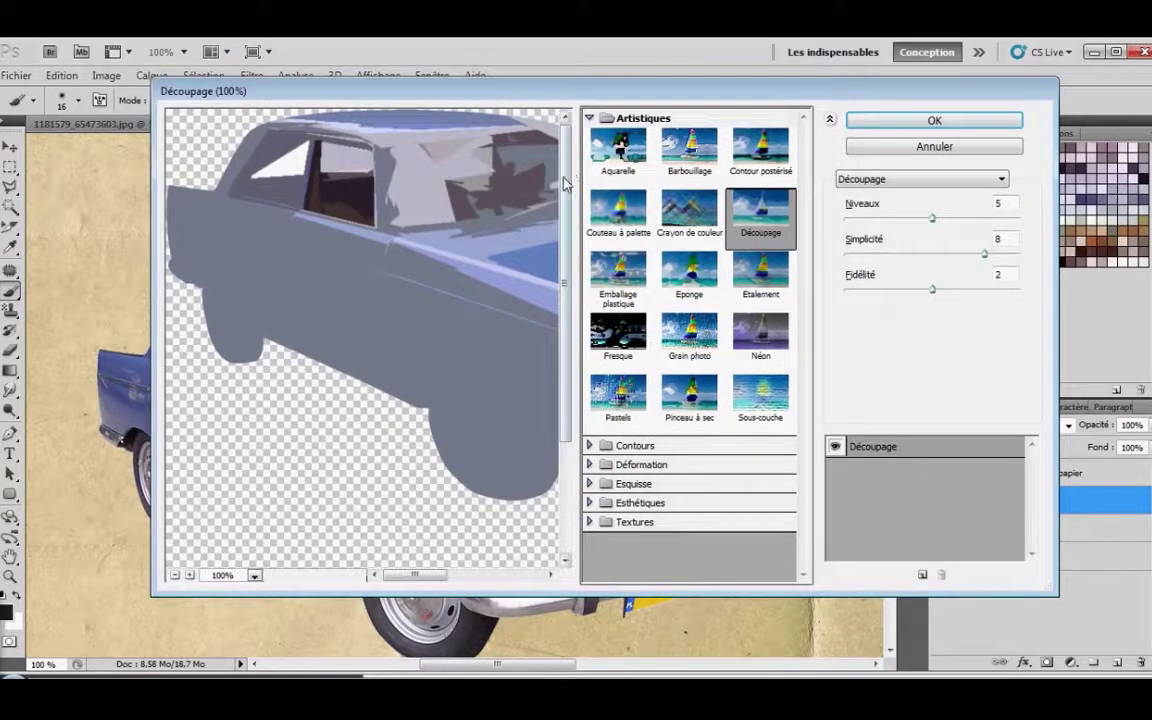
drag(567, 181, 567, 215)
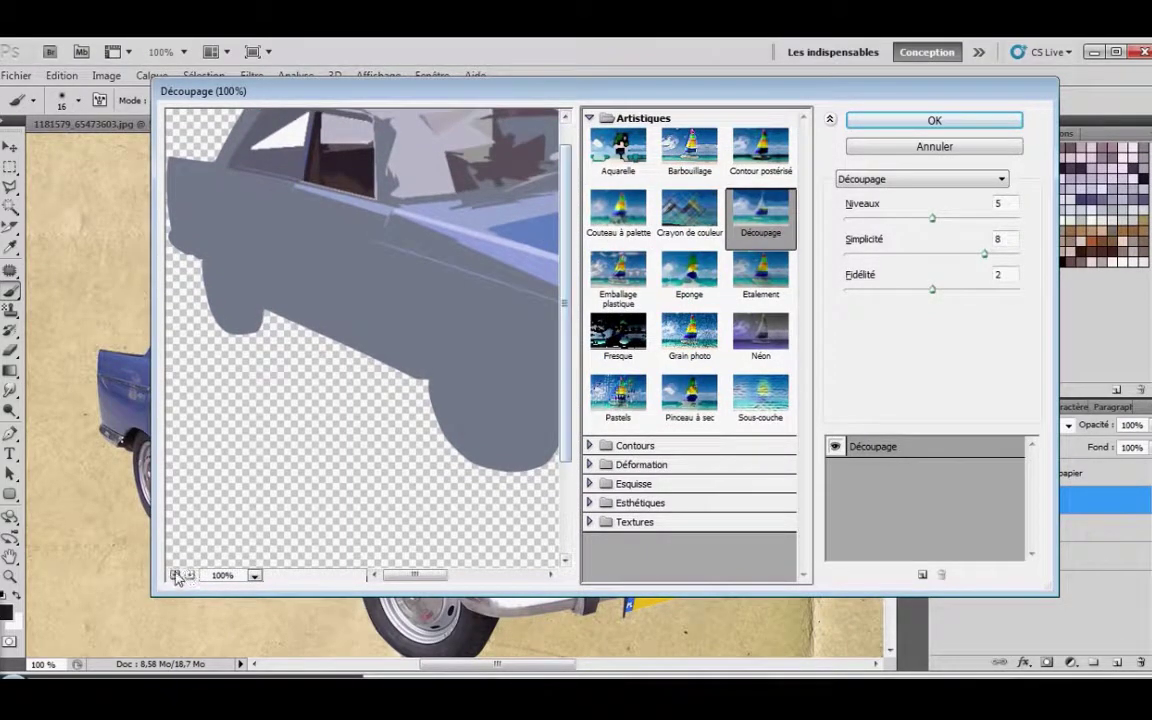
click(175, 575)
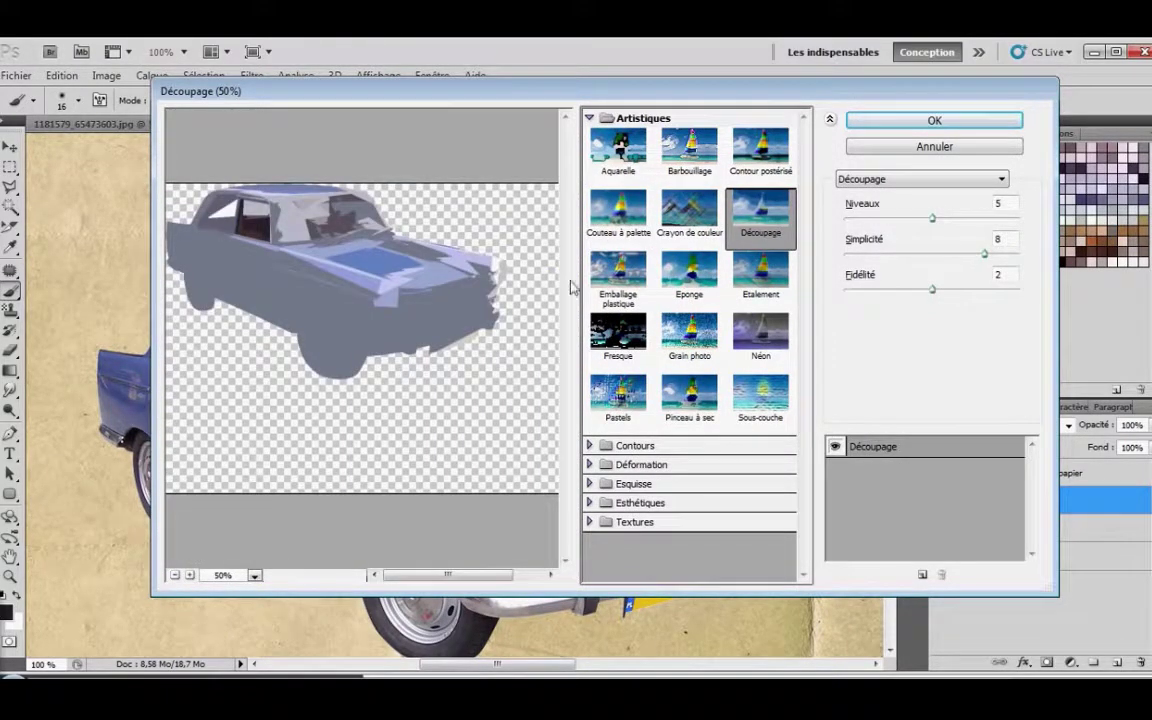
- Apply the Découpage filter to the Peinture layer with Niveaux 7, Simplicité 5 and Fidélité 3
drag(955, 256, 901, 256)
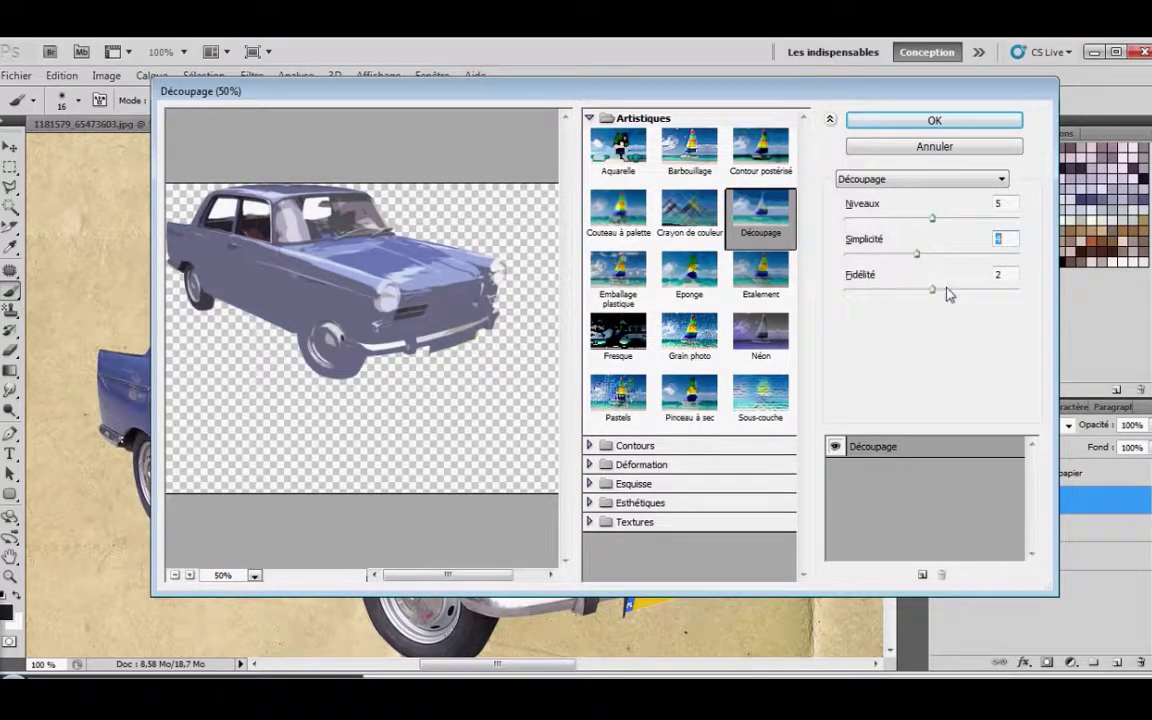
drag(946, 293, 864, 293)
drag(932, 217, 977, 222)
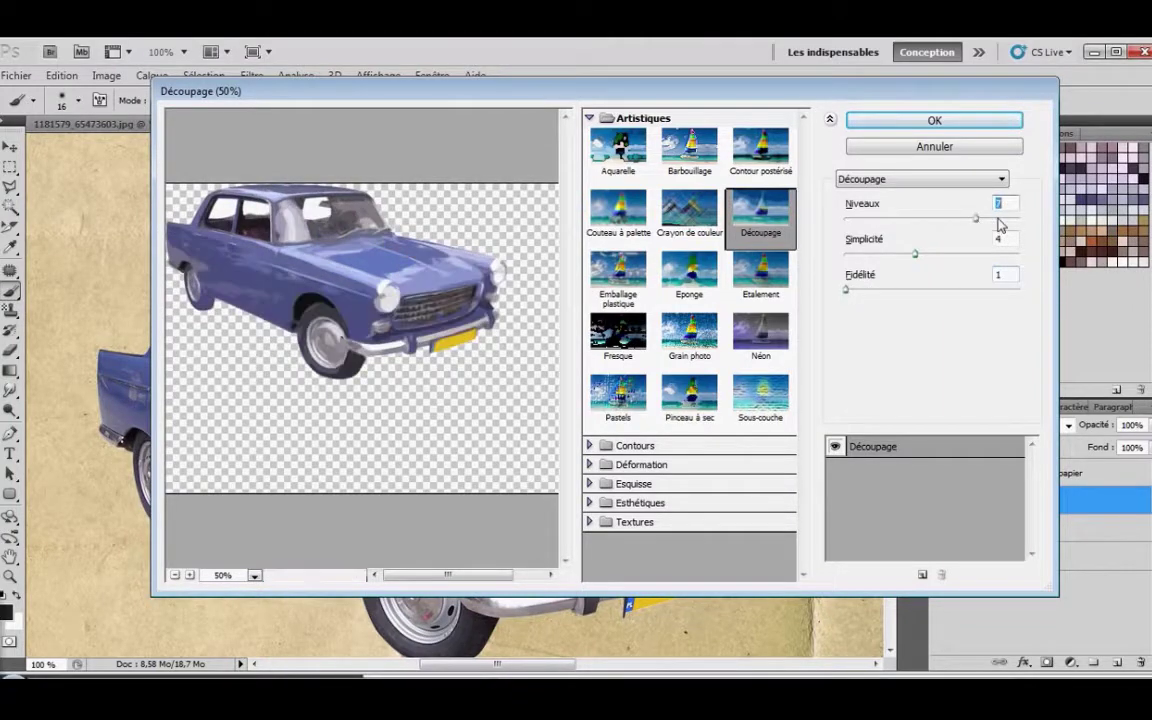
drag(921, 252, 941, 254)
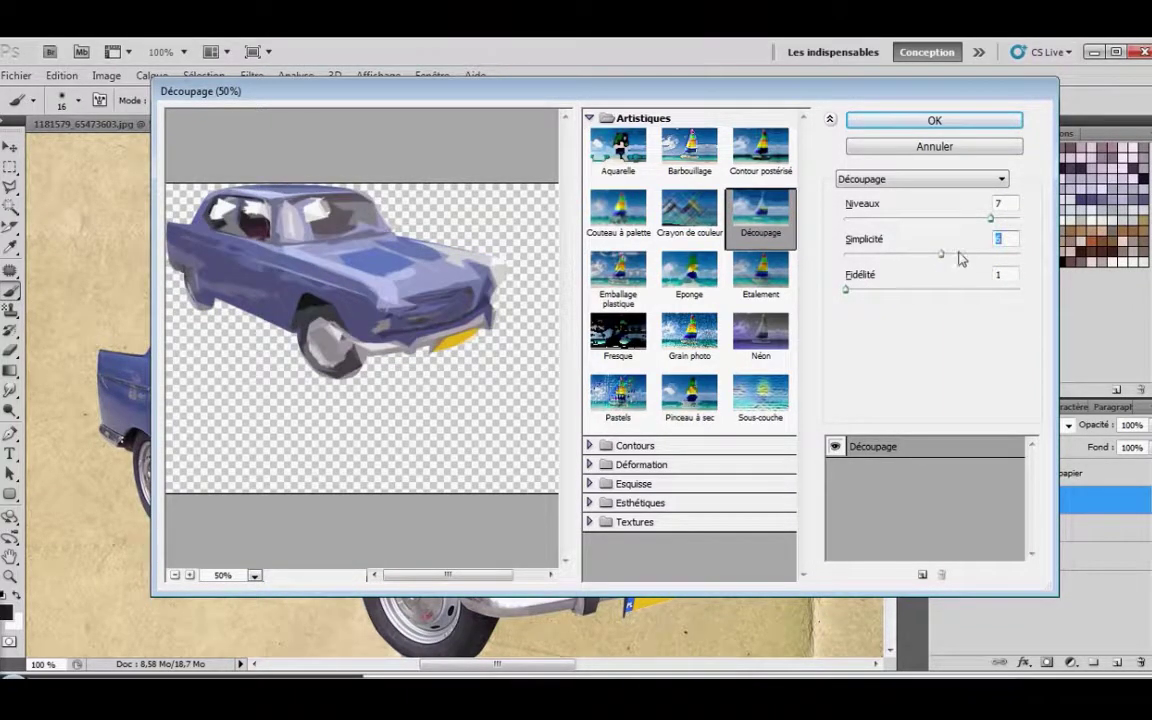
click(930, 255)
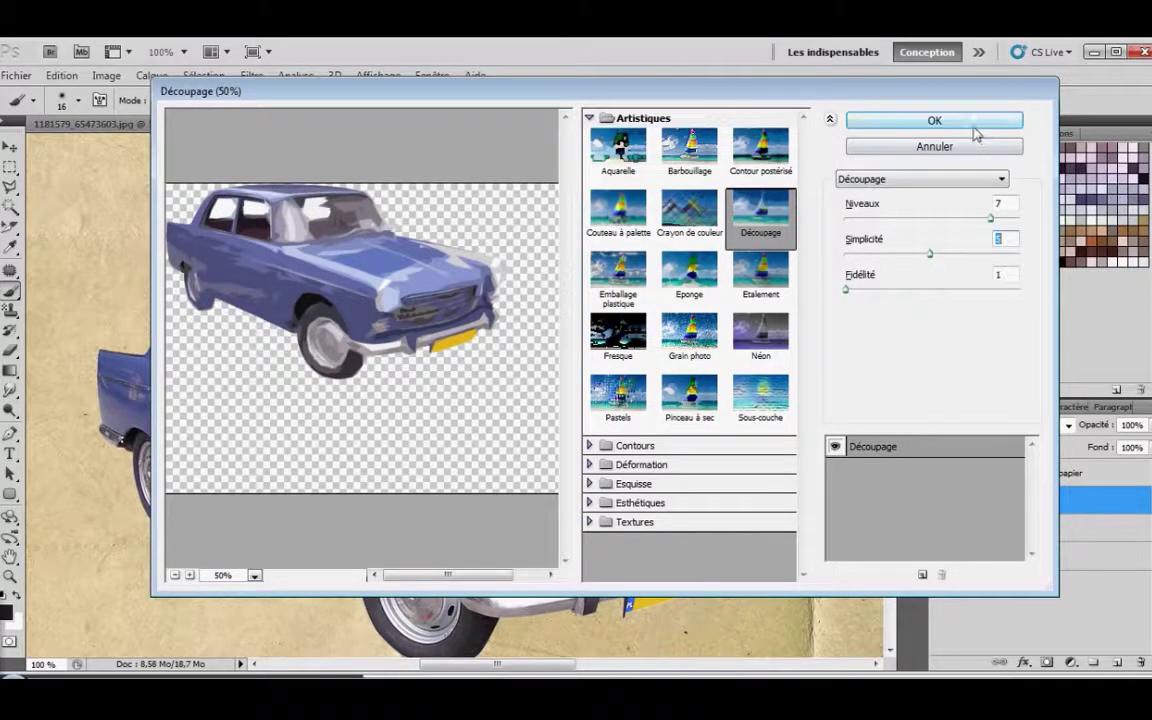
click(882, 289)
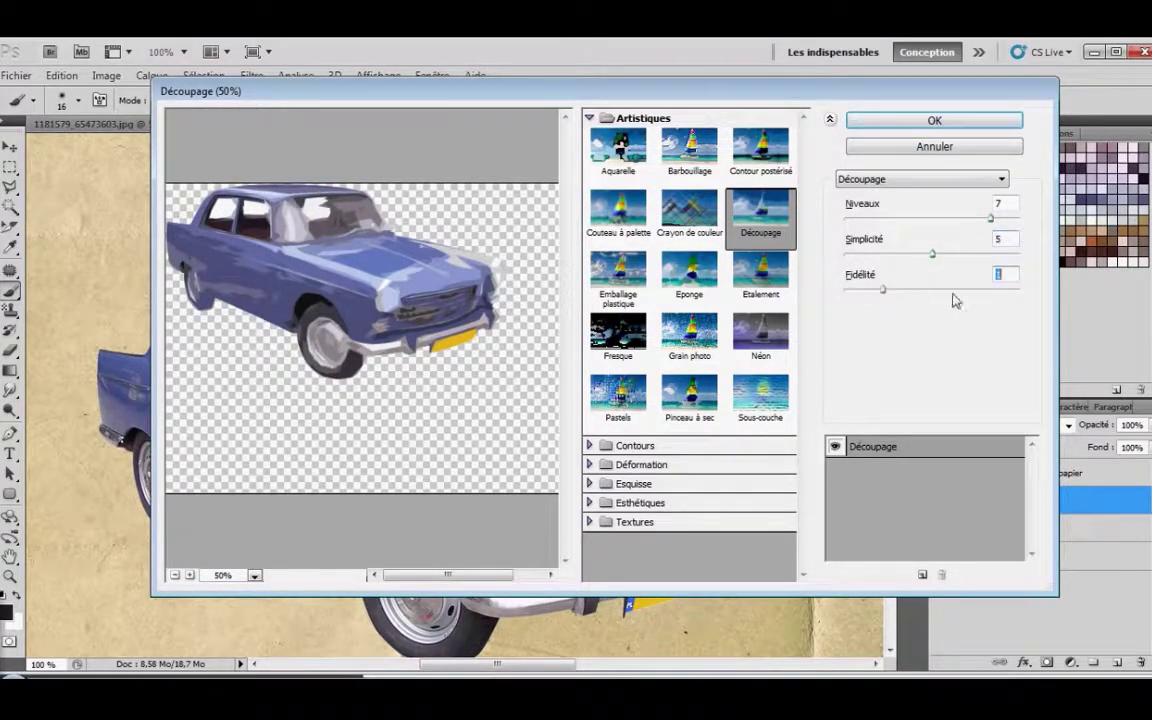
click(977, 289)
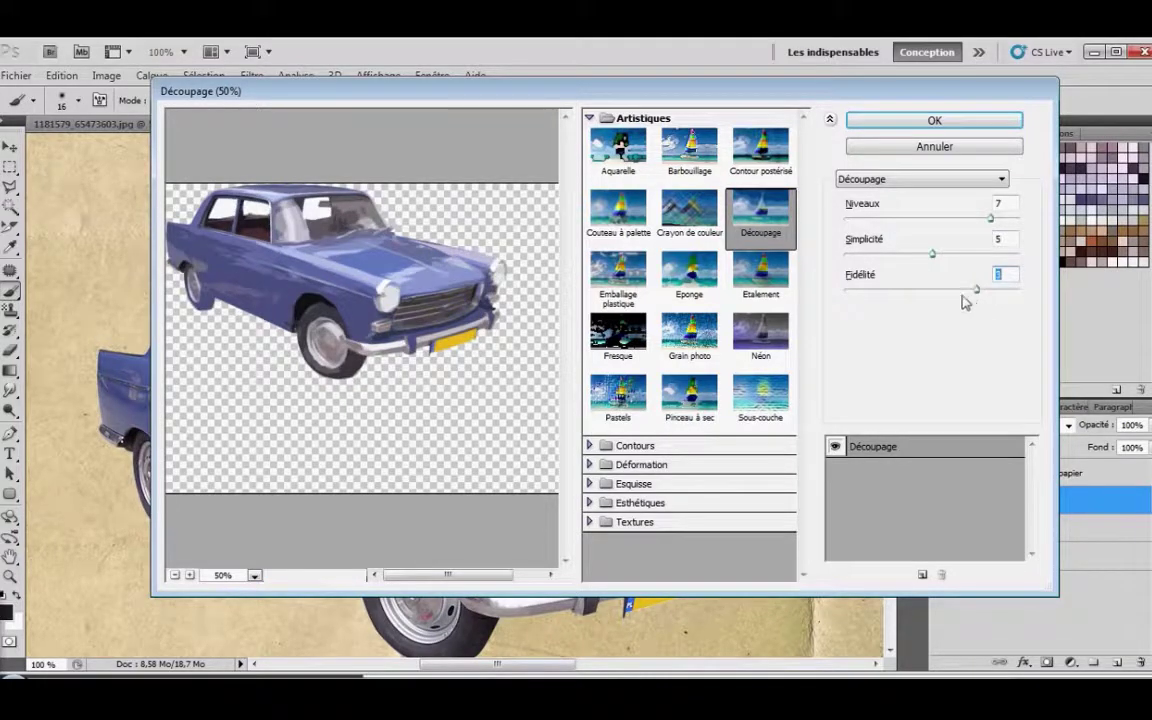
click(942, 119)
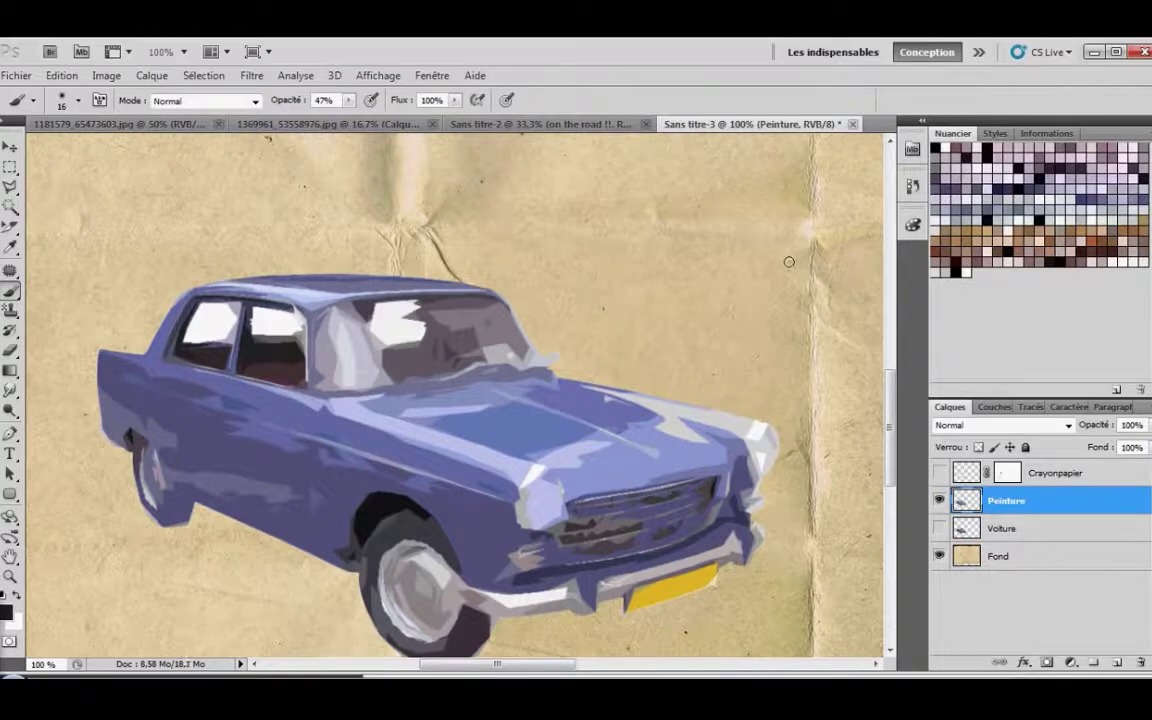
- Place the Peinture layer above Crayonpapier and make the Crayonpapier layer visible
key(ctrl+minus)
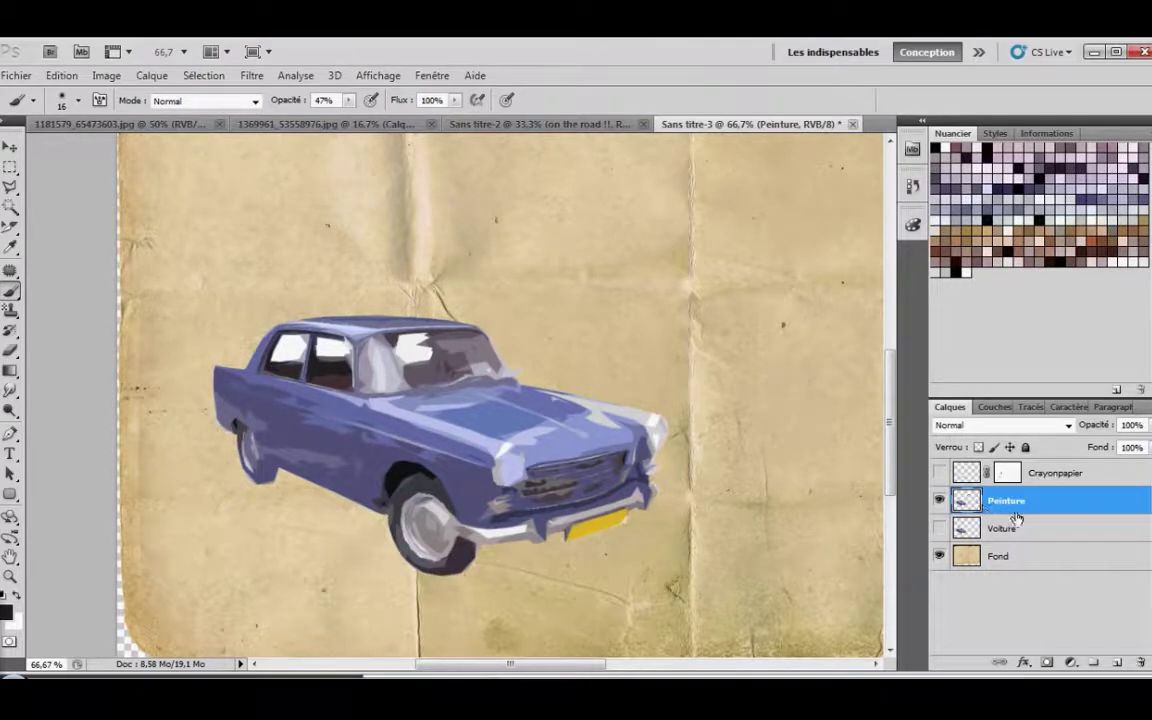
click(939, 472)
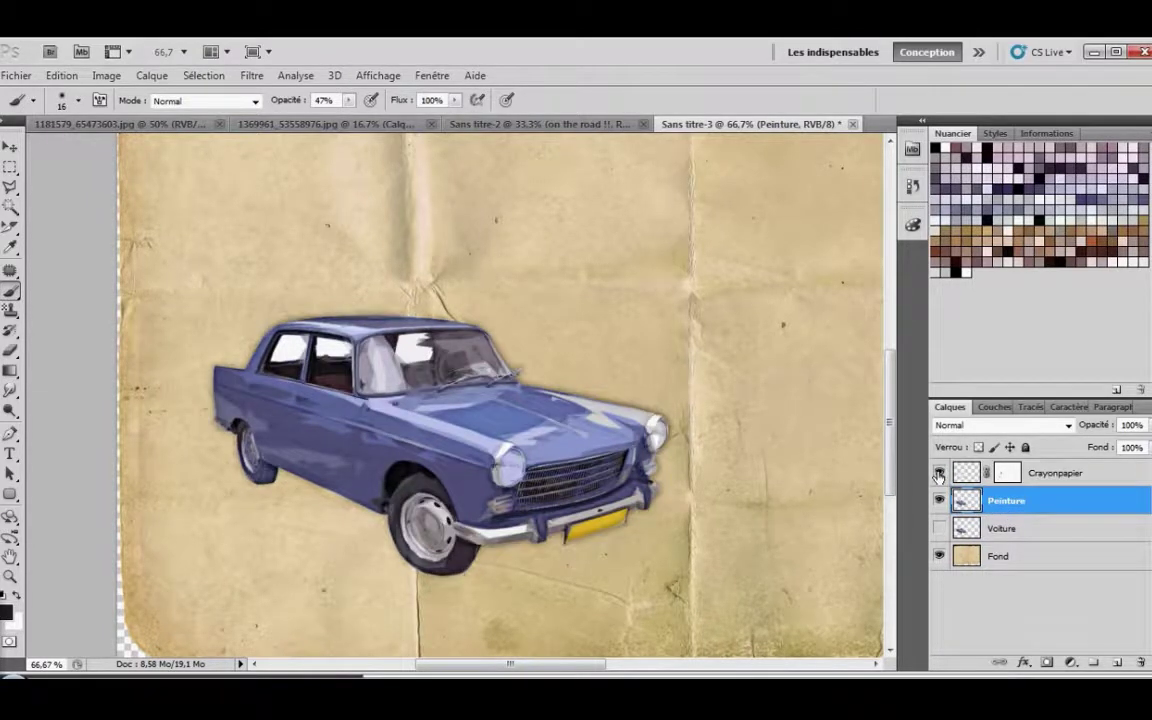
click(939, 472)
drag(1040, 508, 985, 468)
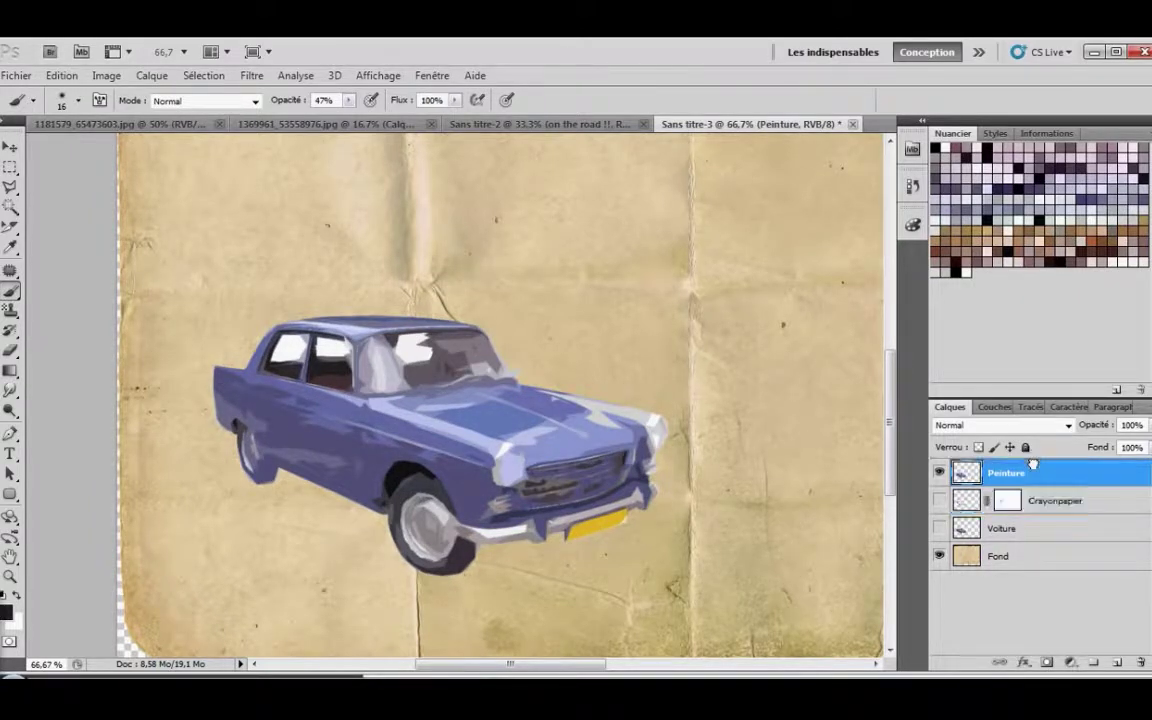
click(939, 501)
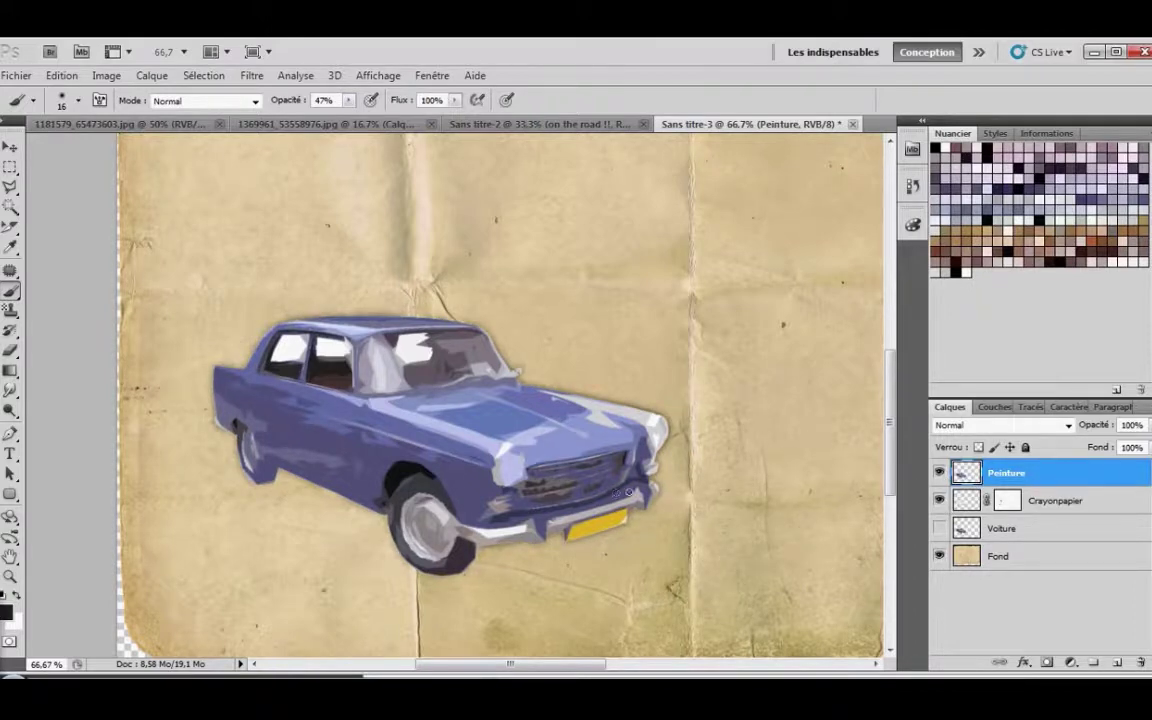
- Add a layer mask to Peinture and ready the Gradient tool with a black-to-transparent fade at 99% opacity
click(1047, 664)
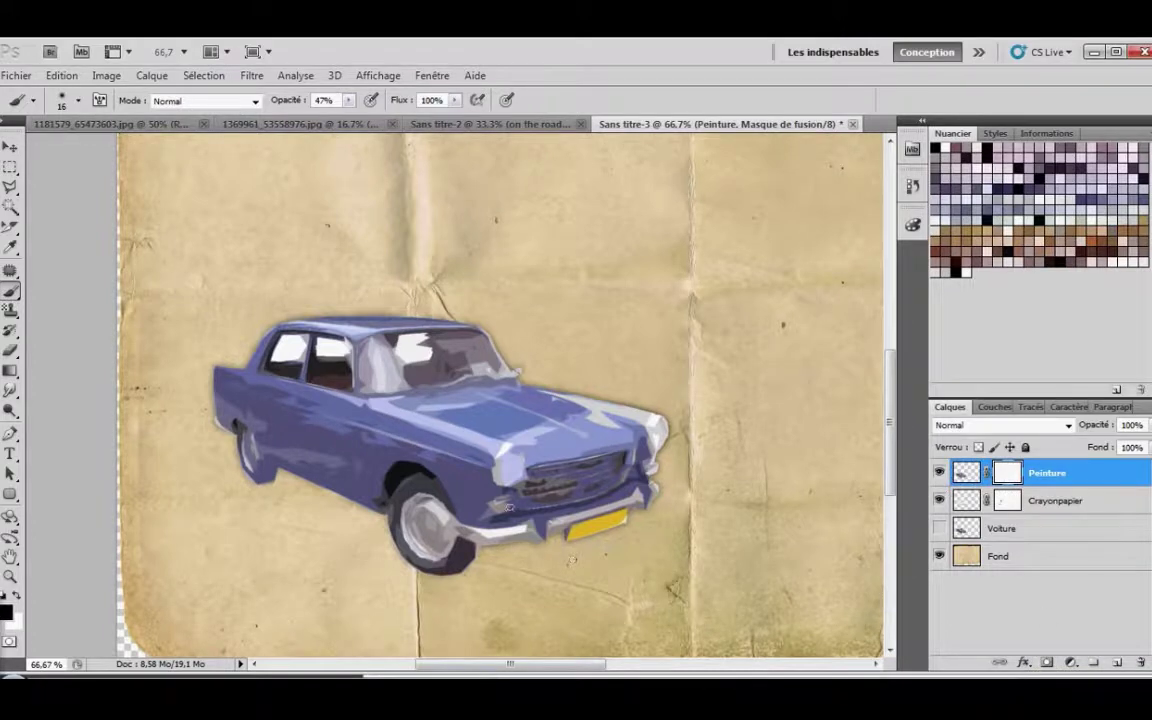
click(11, 372)
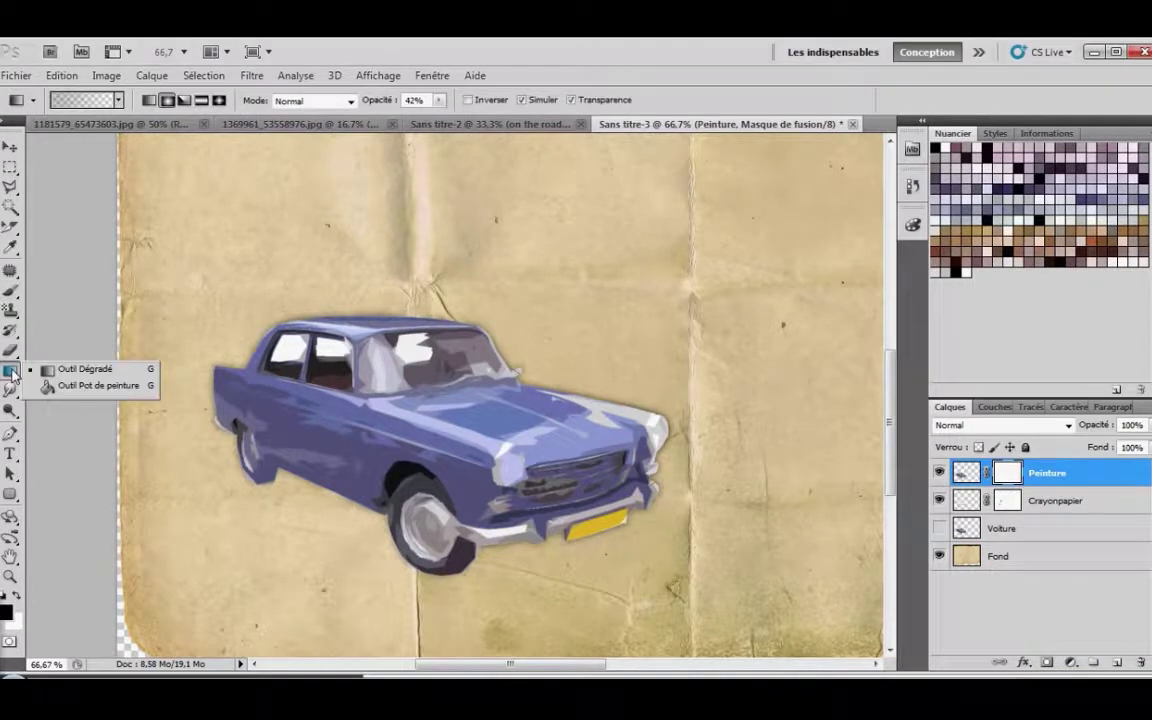
click(50, 370)
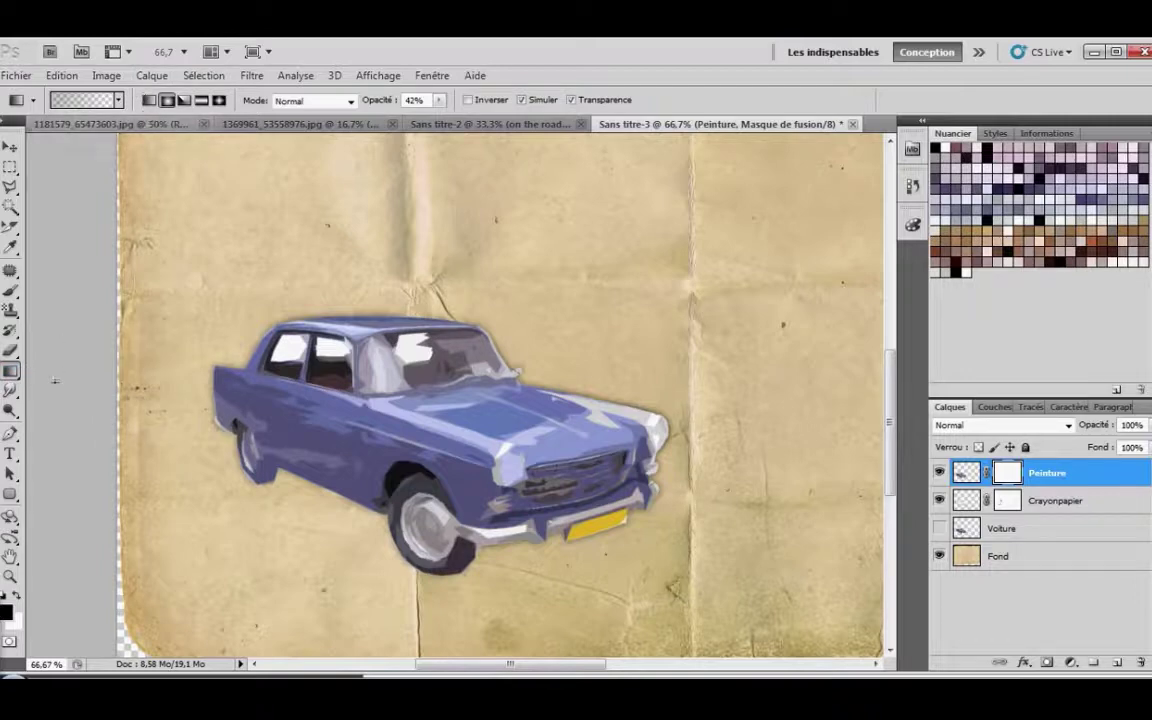
click(117, 100)
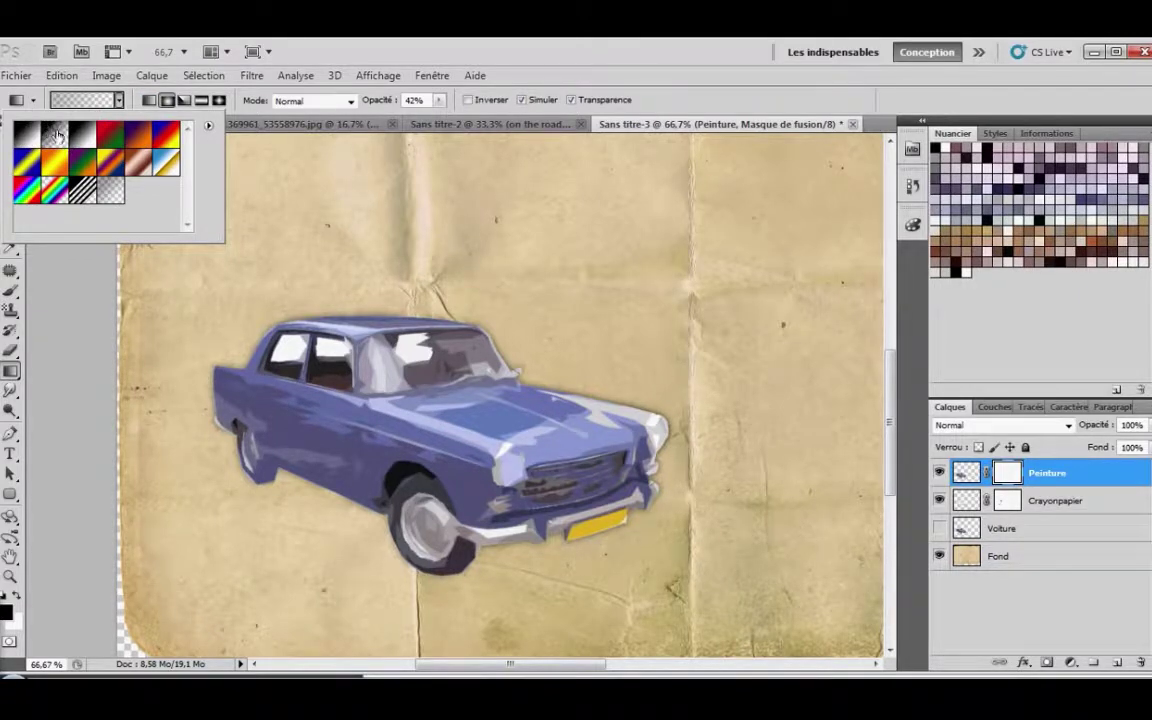
click(108, 90)
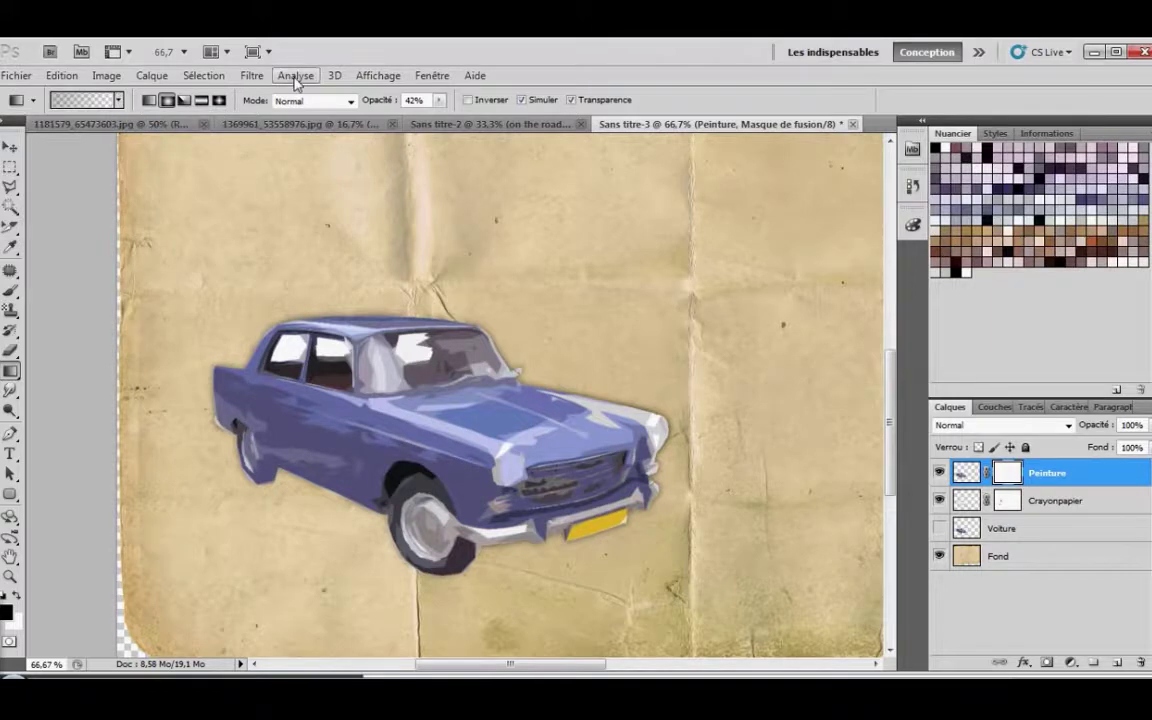
mouse_move(438, 100)
mouse_down()
mouse_move(424, 118)
mouse_move(478, 117)
mouse_move(410, 110)
mouse_move(440, 103)
mouse_up()
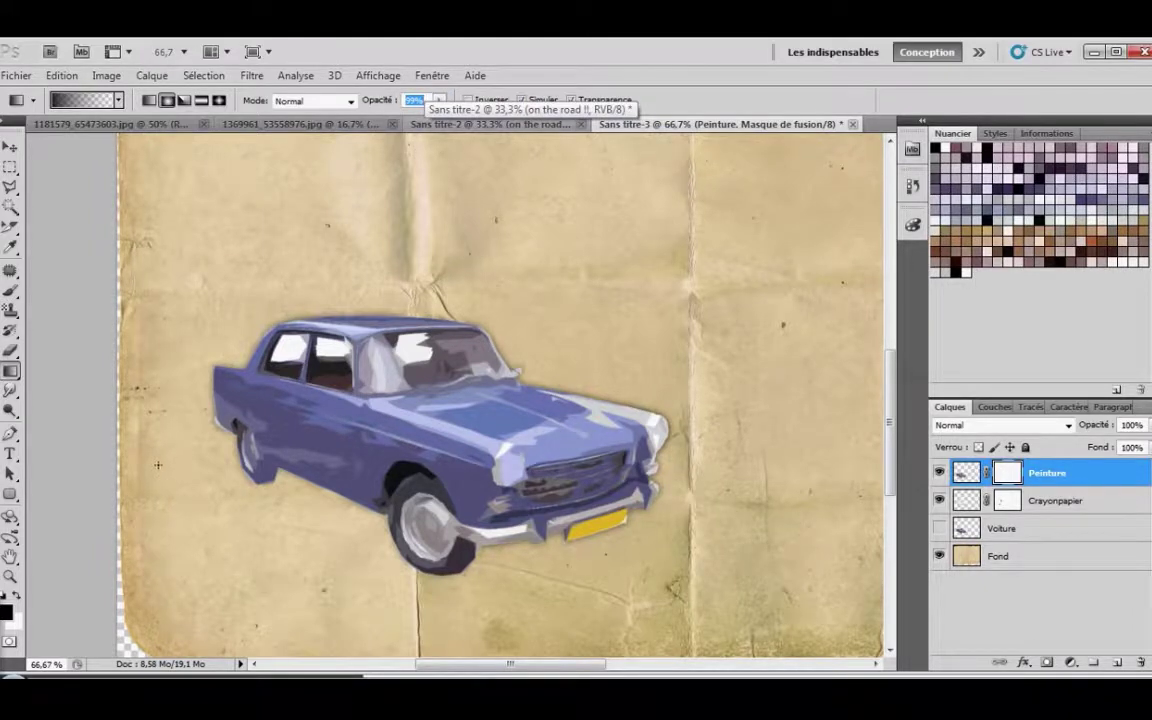
- Fade the paint with radial gradients on the Peinture mask over the car's rear half, roof and far headlight to reveal the sketch
drag(145, 405, 283, 458)
drag(295, 311, 343, 329)
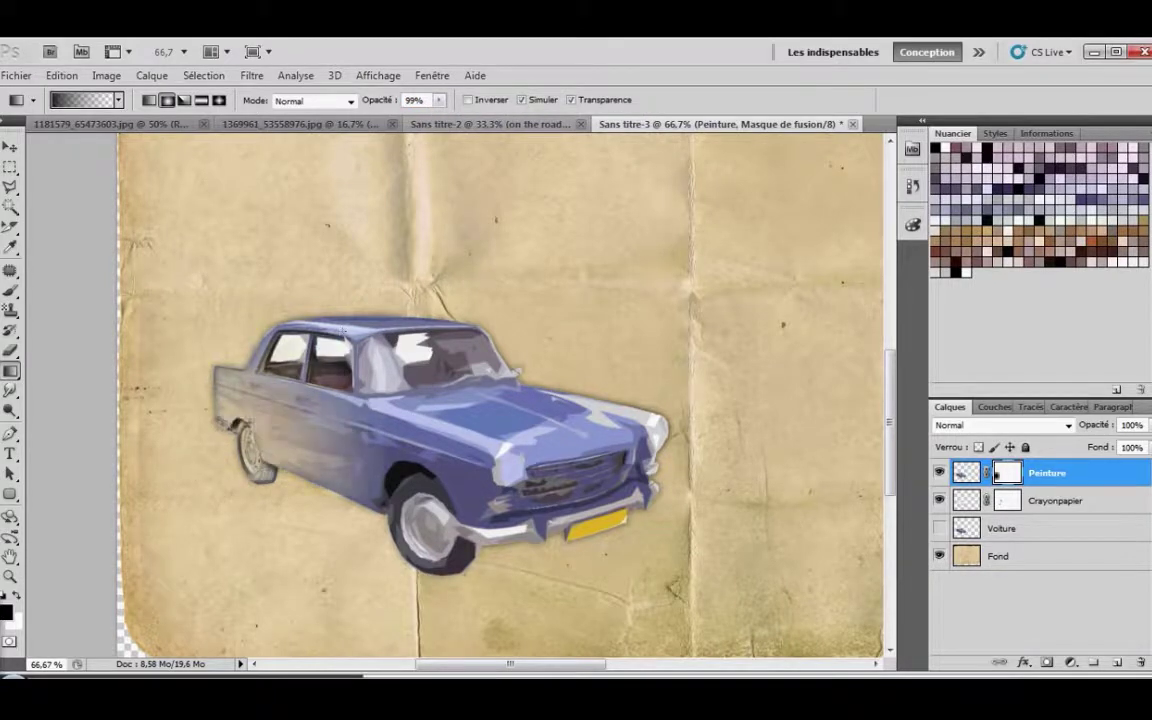
drag(243, 350, 185, 400)
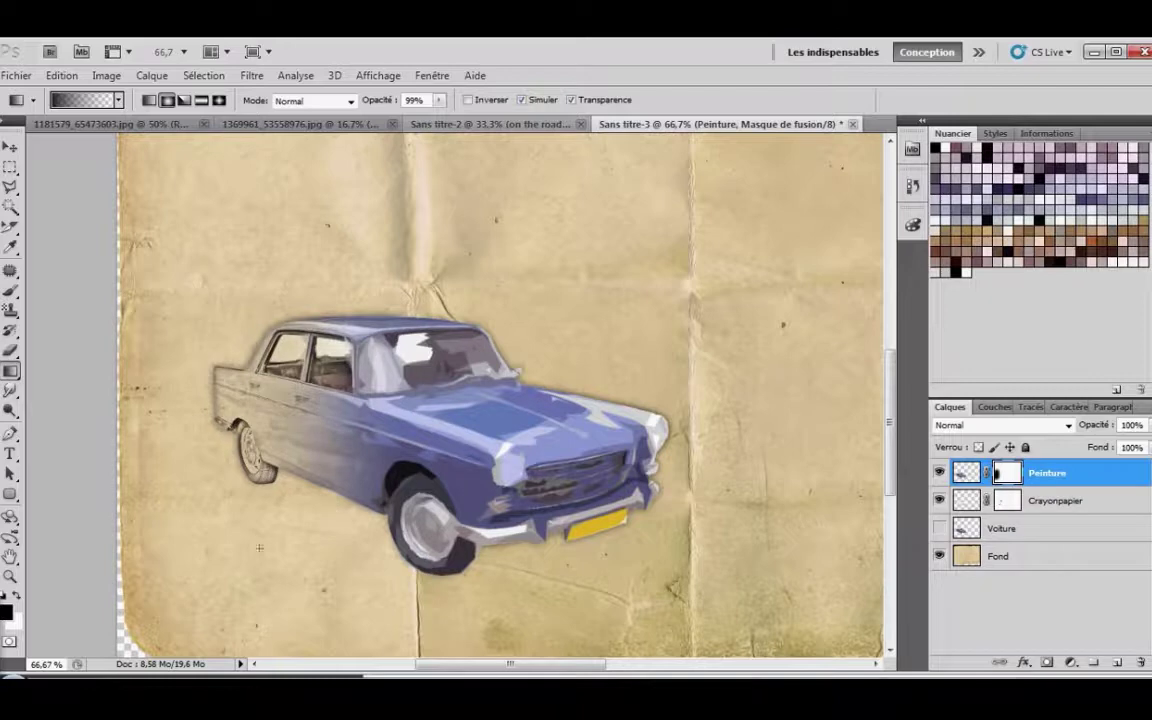
drag(405, 350, 400, 354)
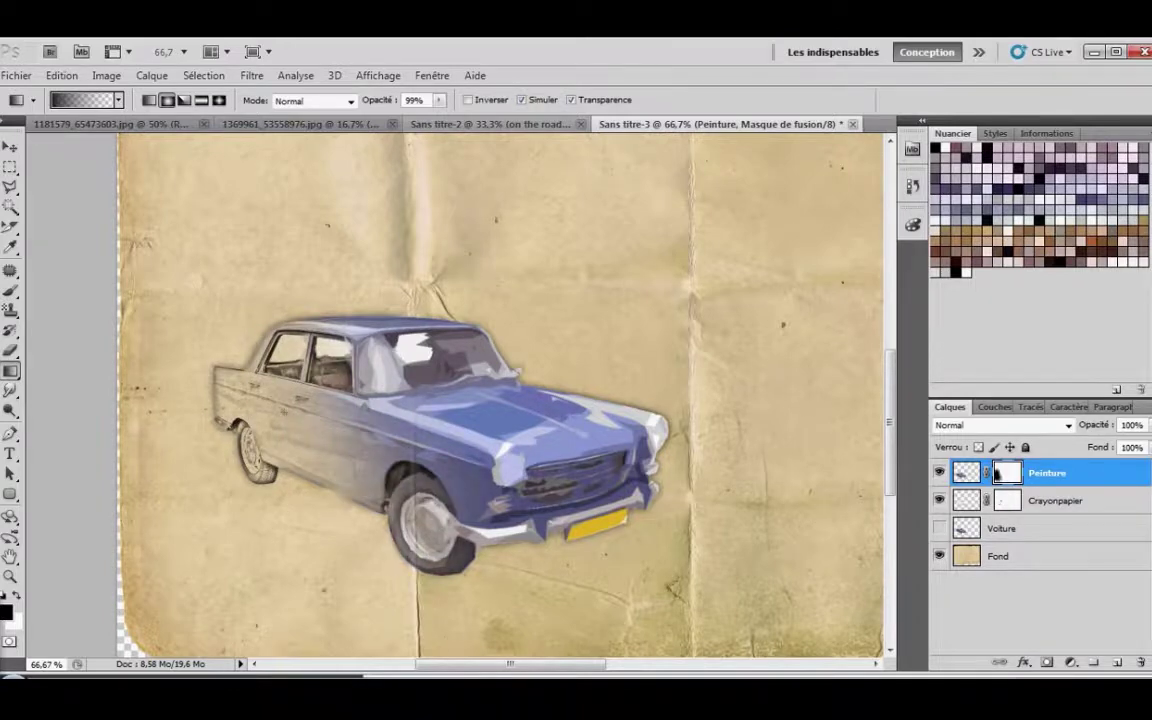
drag(300, 505, 383, 551)
drag(224, 494, 250, 402)
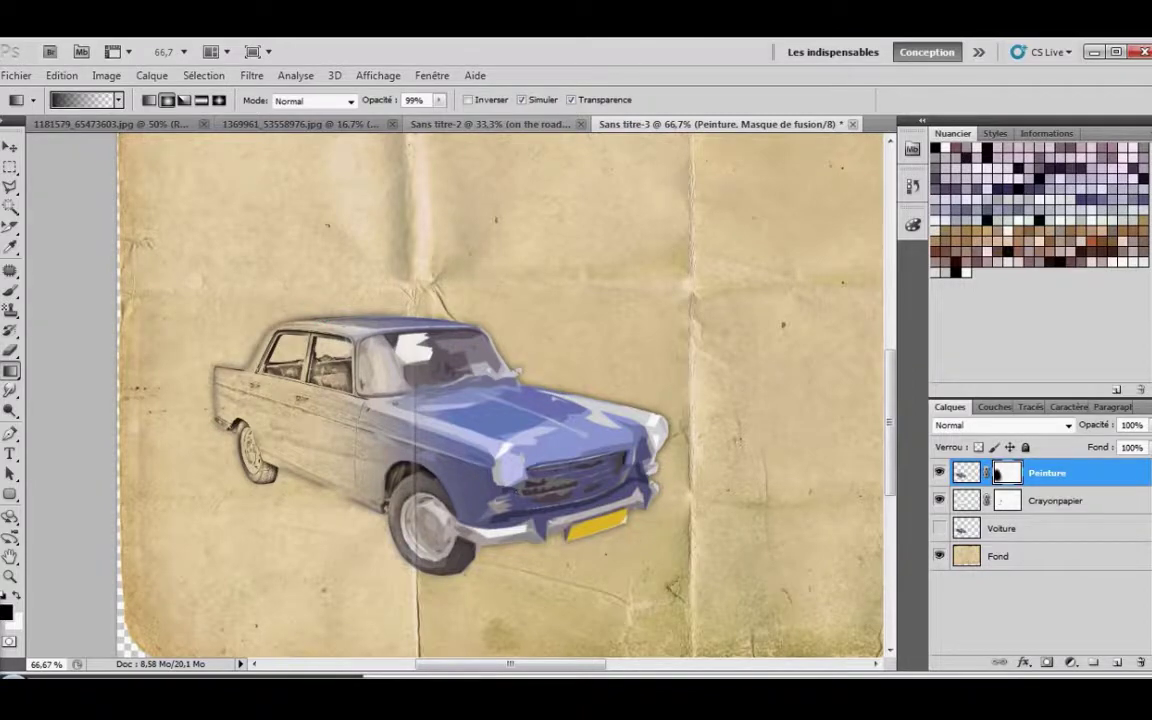
drag(734, 445, 628, 407)
drag(704, 440, 612, 409)
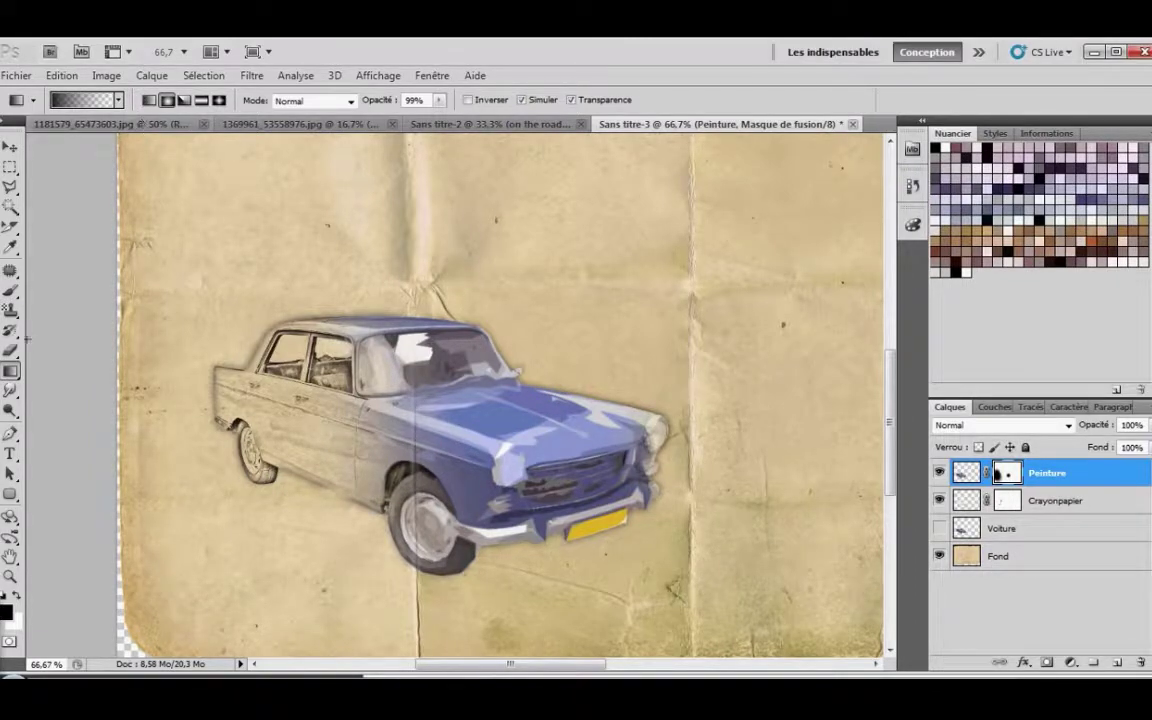
- Browse the Brush tool's presets for rough paint-stroke tips suited to the Peinture mask
click(12, 291)
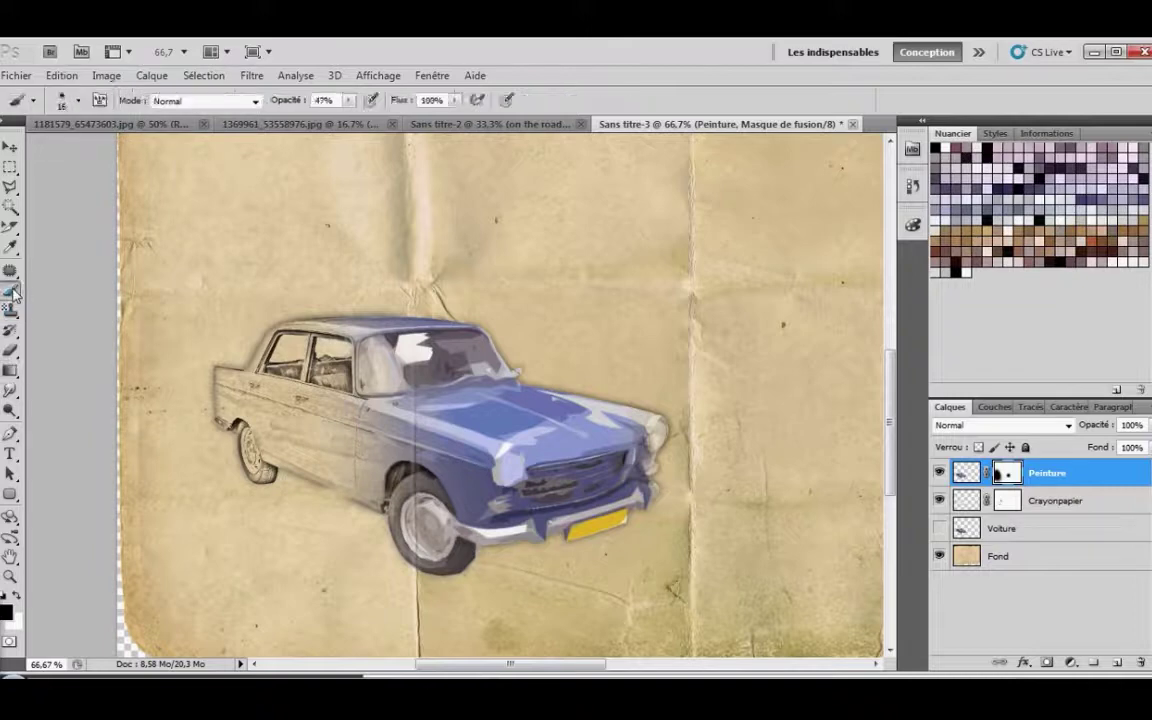
click(78, 100)
scroll(140, 245, down, 3)
scroll(145, 255, down, 6)
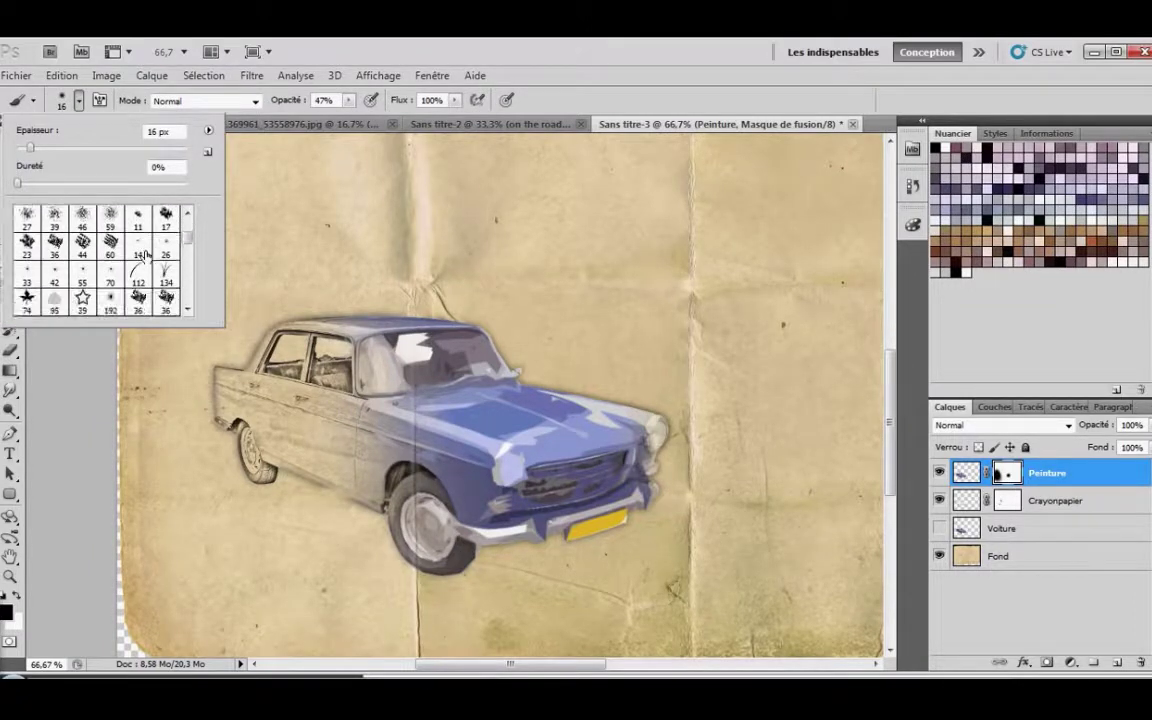
scroll(140, 250, down, 4)
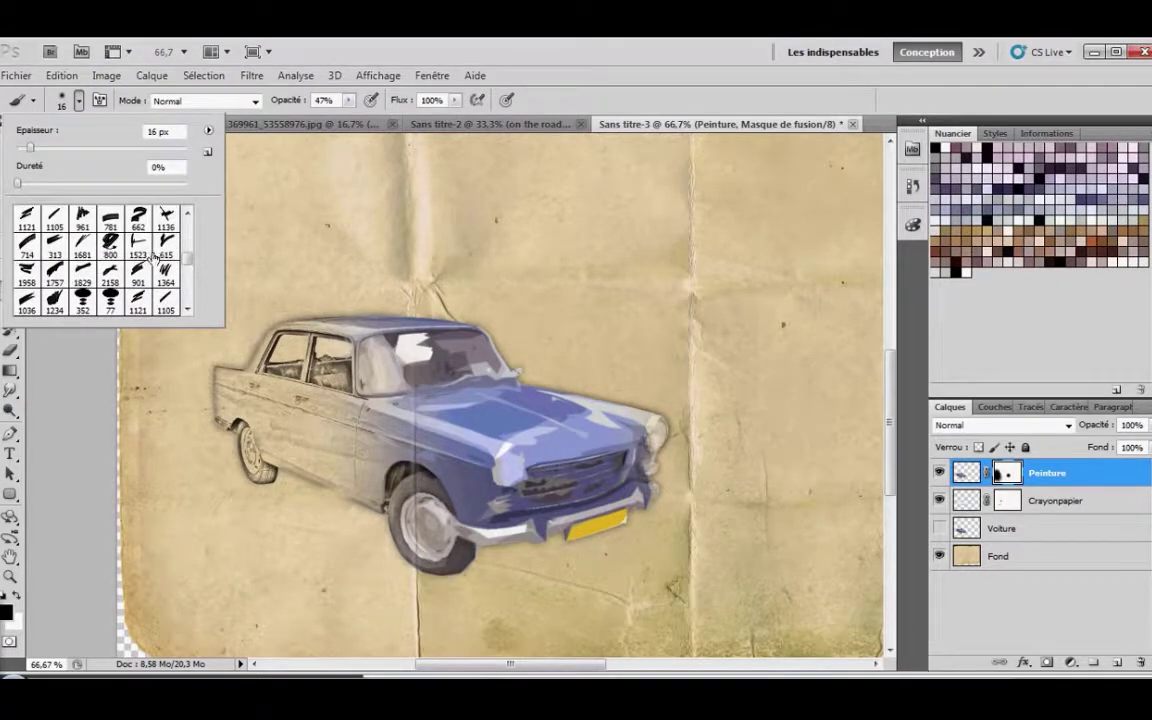
scroll(110, 252, up, 2)
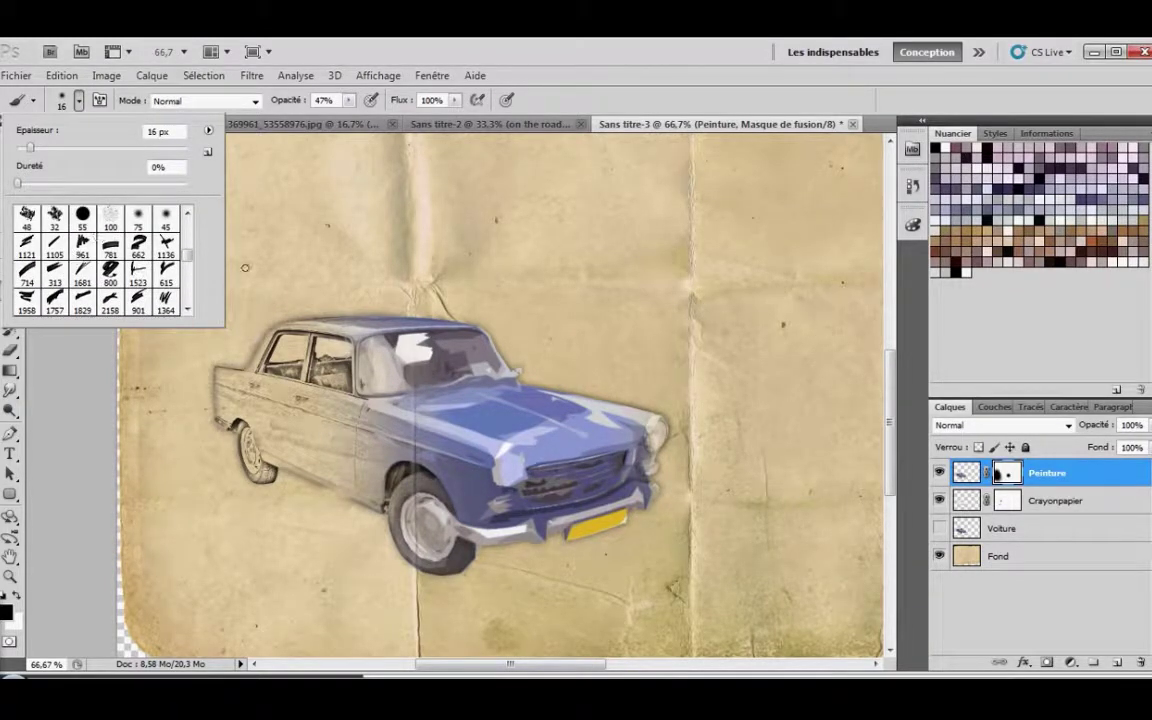
scroll(110, 262, down, 2)
scroll(108, 262, up, 1)
scroll(135, 237, down, 1)
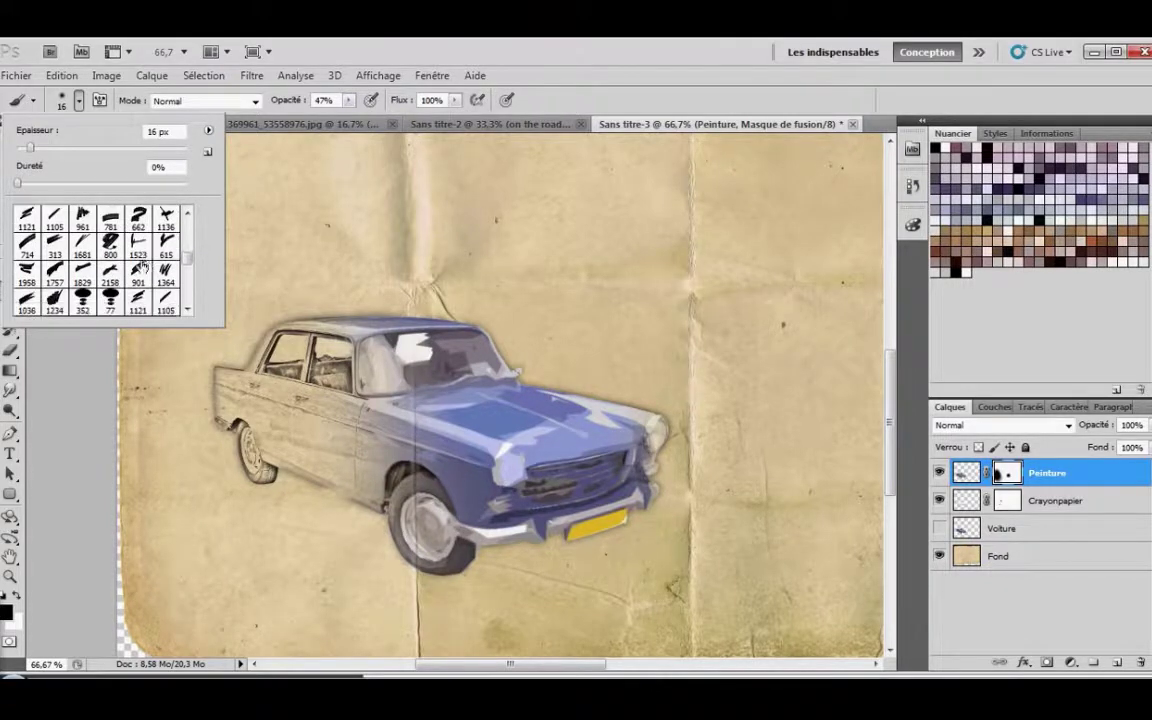
scroll(80, 262, up, 1)
scroll(80, 262, down, 1)
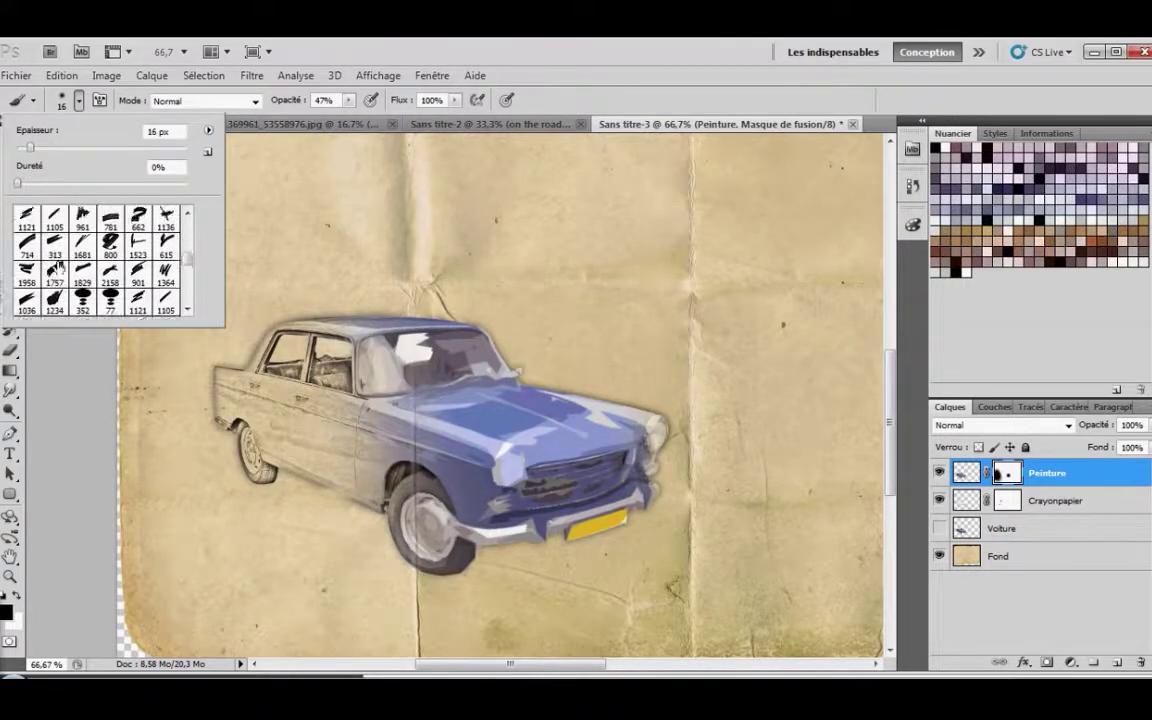
scroll(140, 240, up, 1)
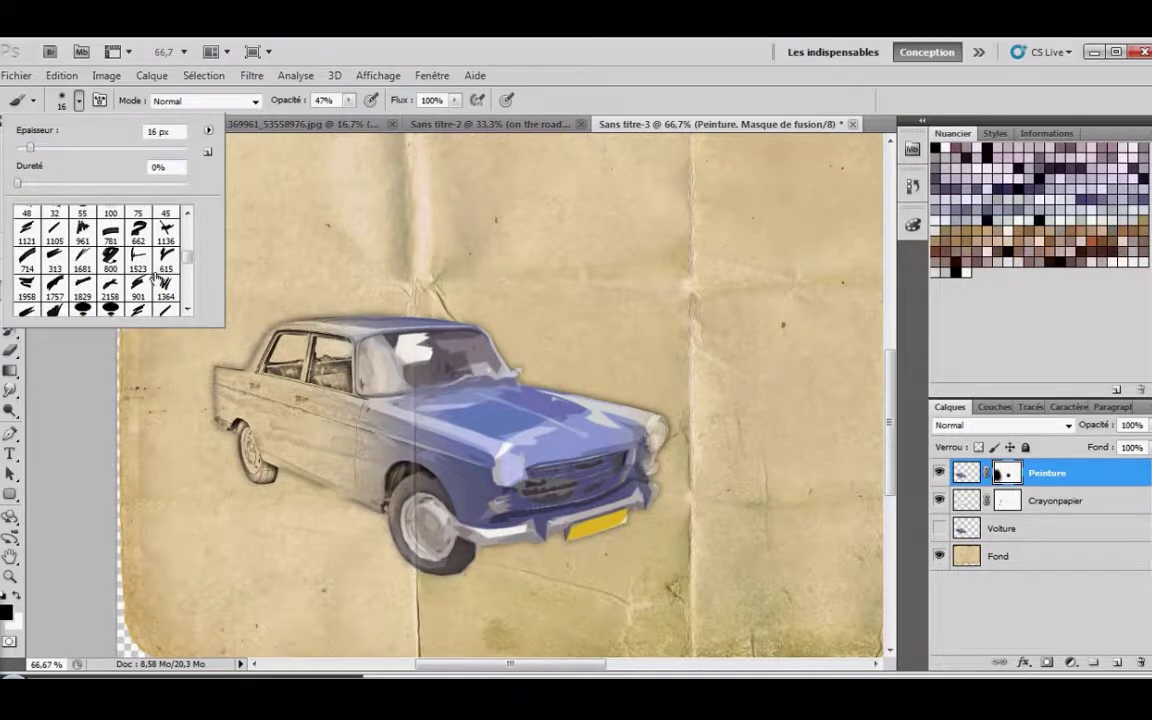
scroll(86, 243, up, 1)
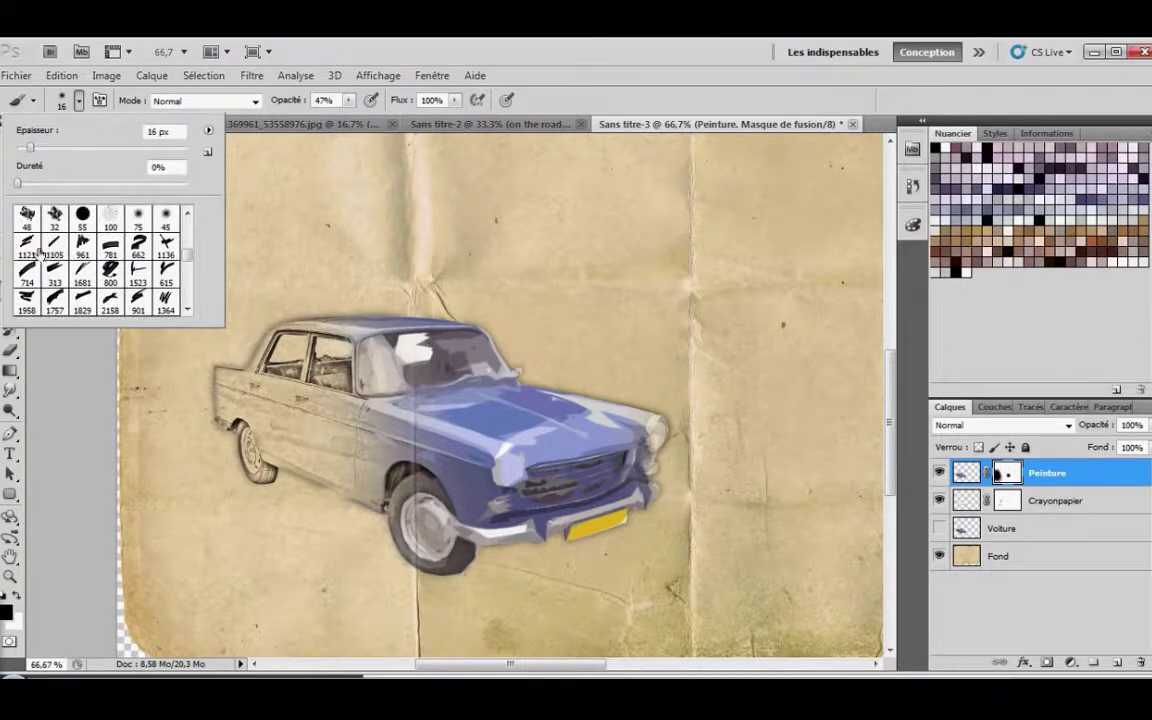
- Stamp the 1958 paint-stroke brush in white at 911 px on the Peinture mask to restore paint across the car's rear side
click(28, 240)
drag(178, 148, 134, 150)
scroll(125, 250, down, 3)
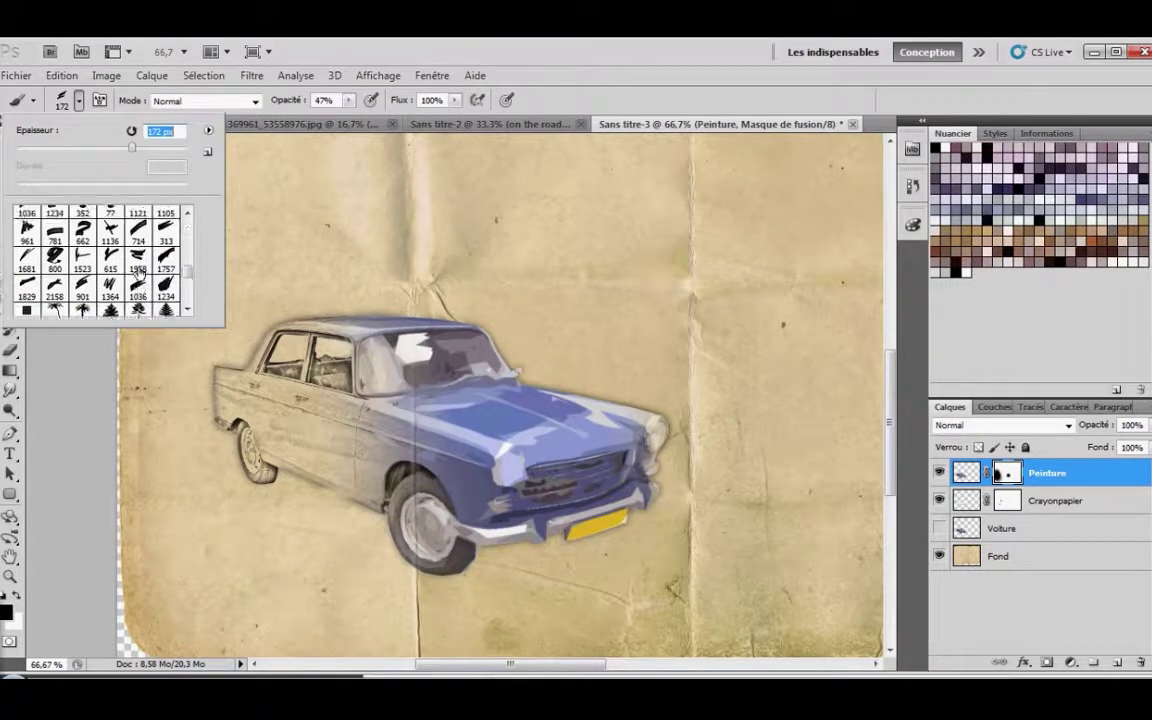
click(137, 259)
drag(165, 155, 178, 151)
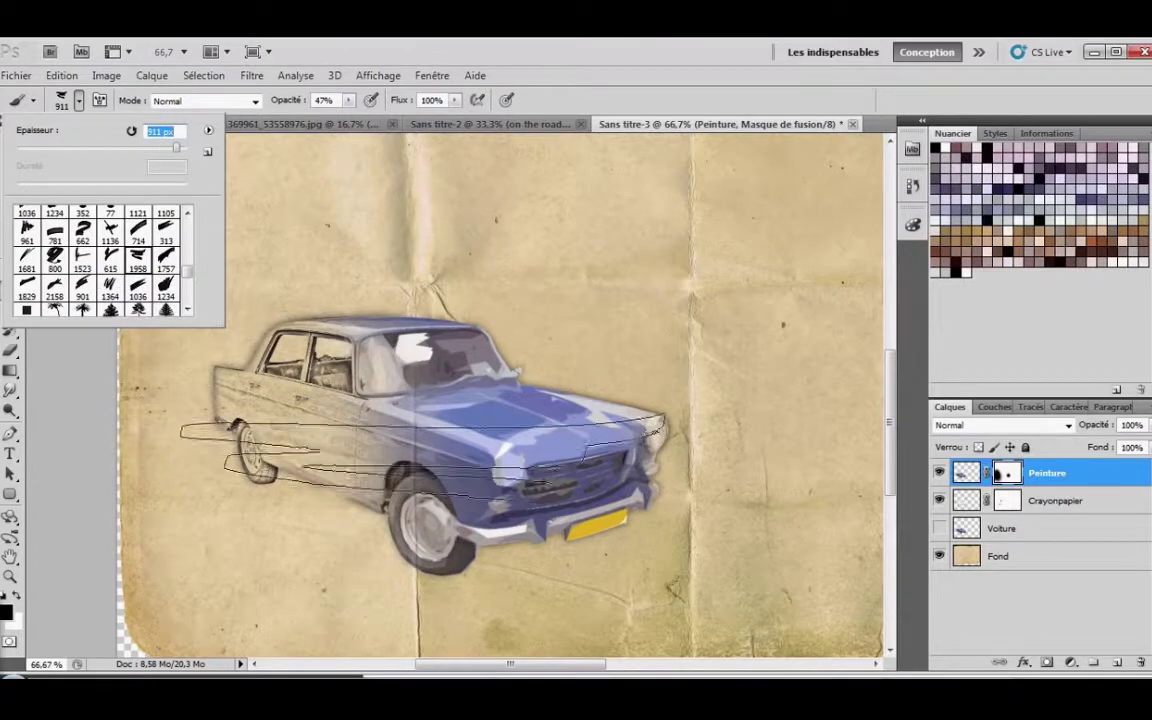
key(Return)
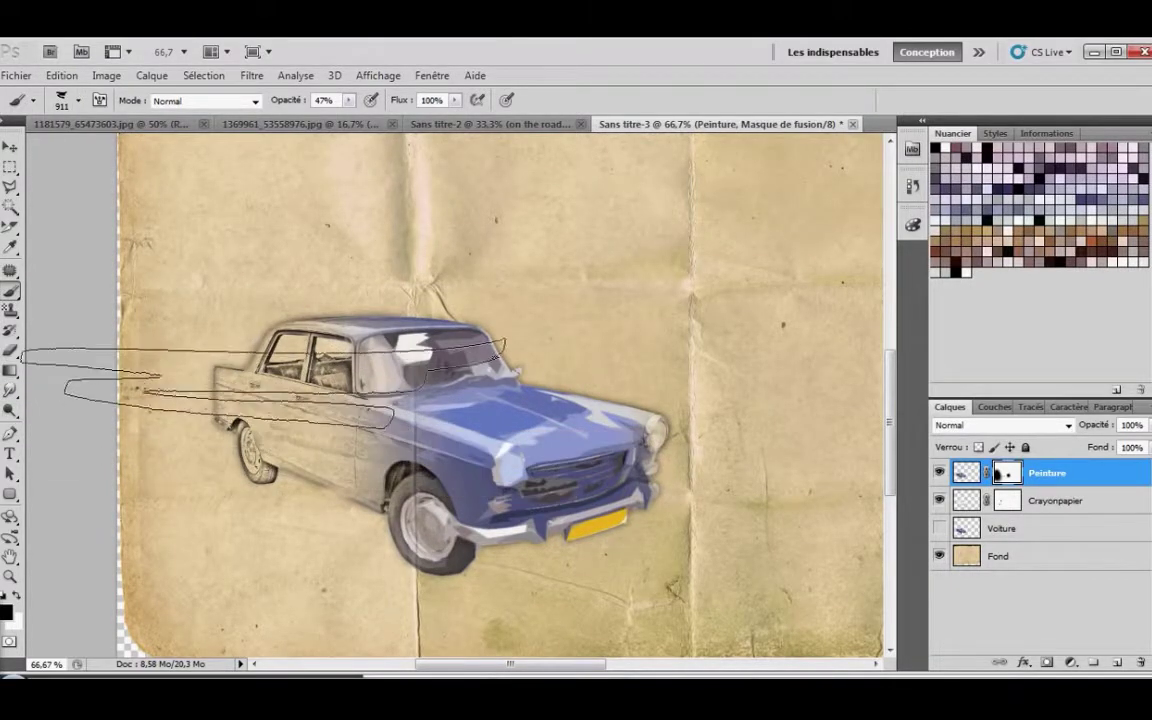
click(15, 597)
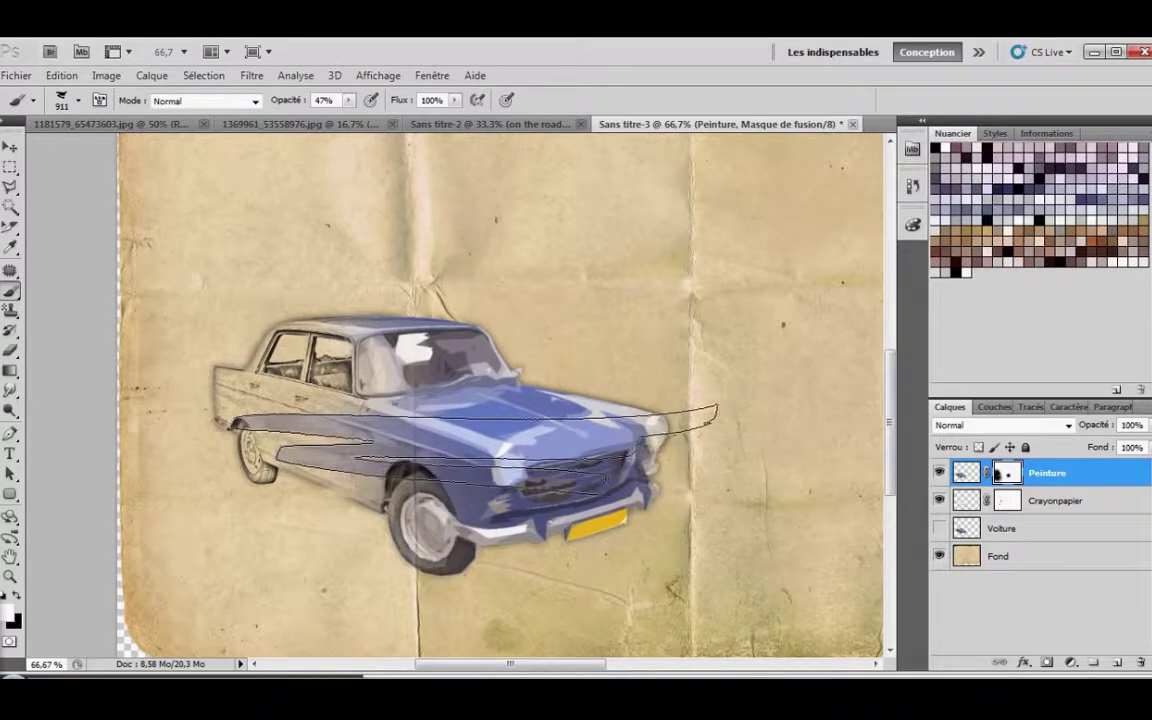
click(421, 452)
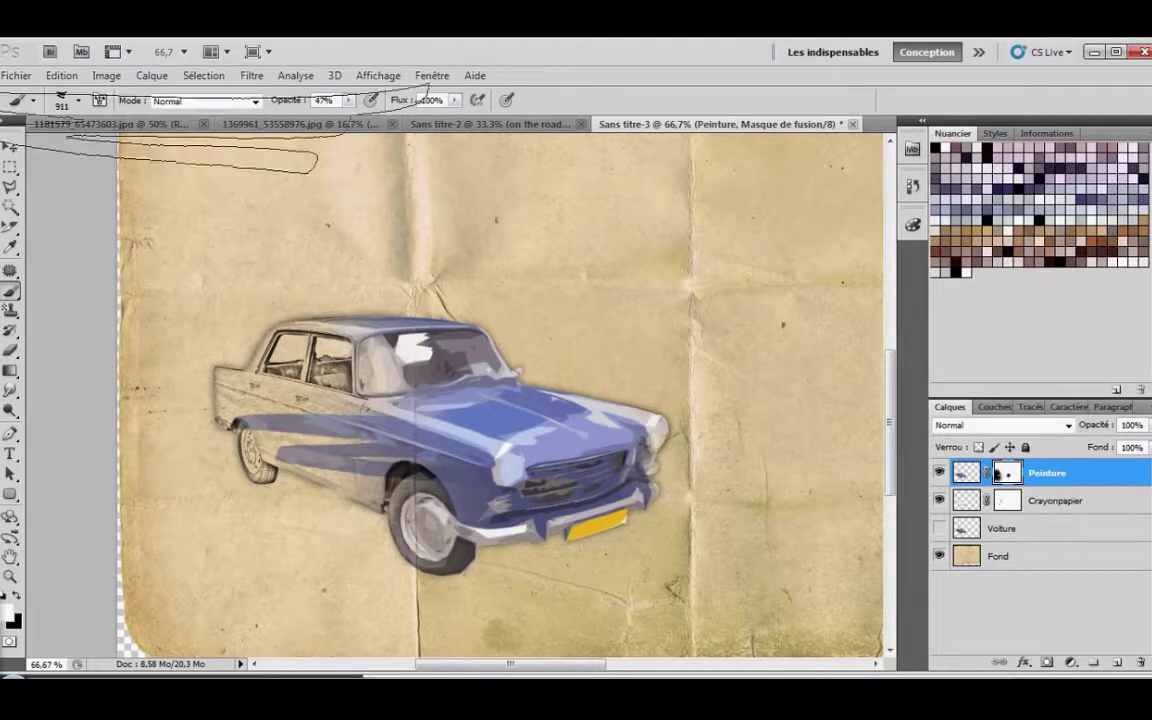
- Stamp the 1036 px paint-stroke brush in white on the Peinture mask over the lower rear side and rear wheel
click(78, 100)
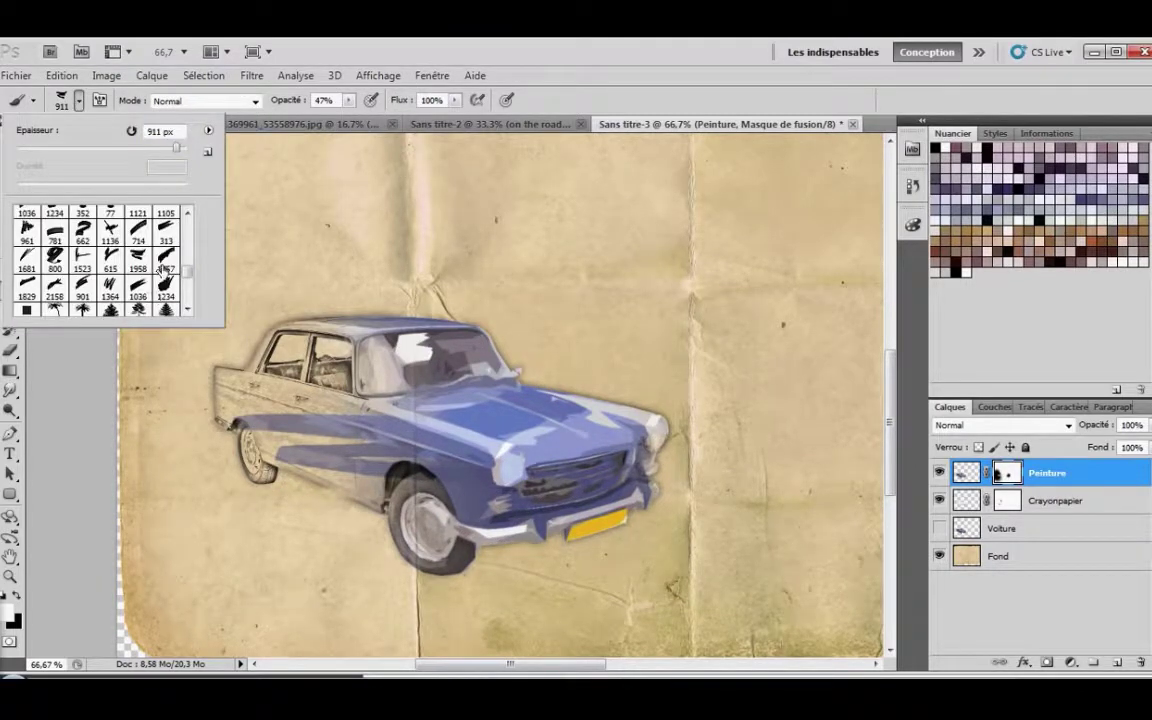
click(83, 258)
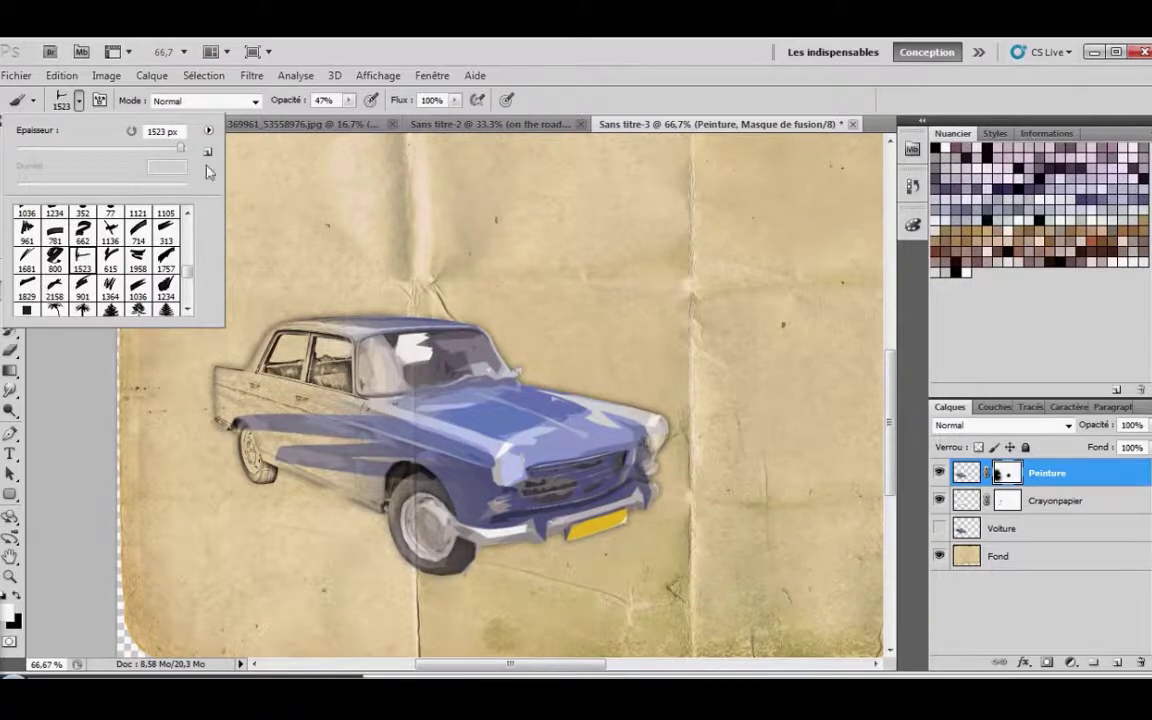
click(137, 284)
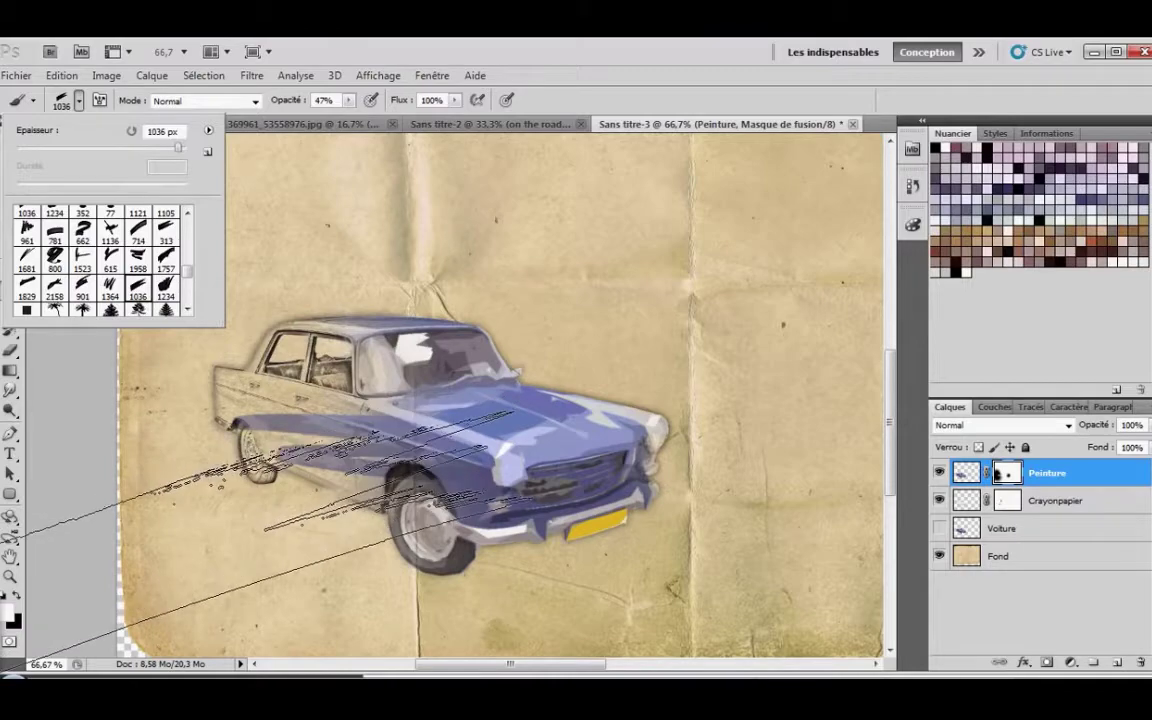
click(350, 470)
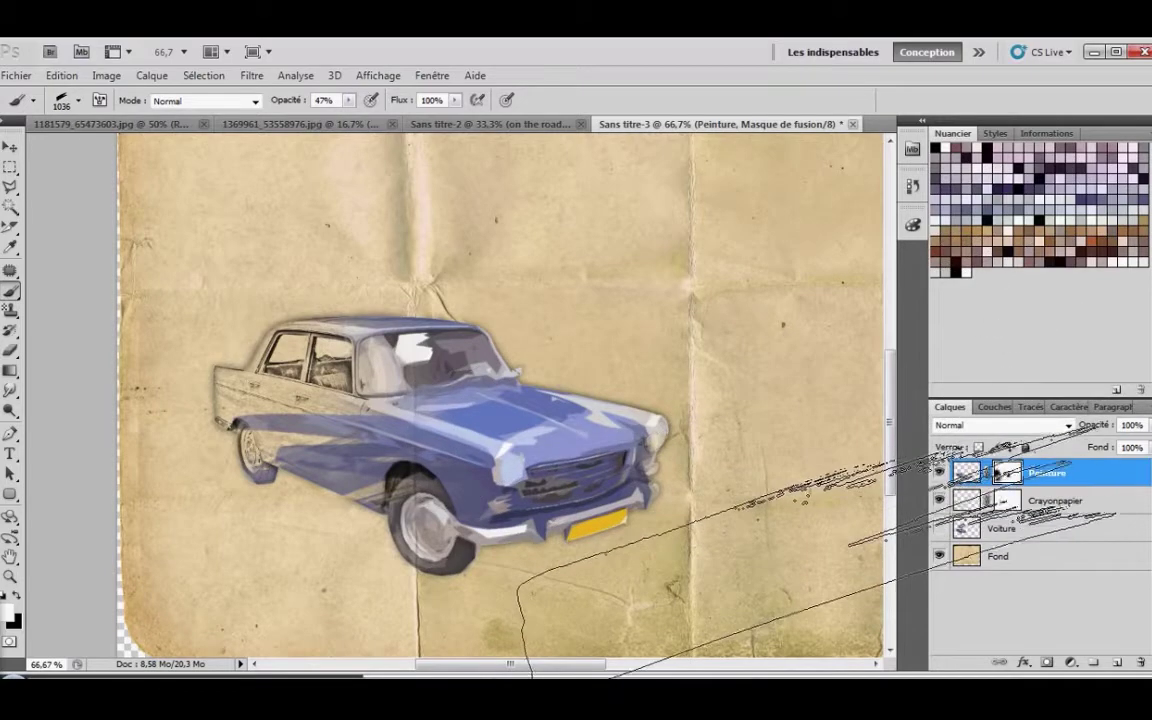
- Make the Voiture layer visible and move it above Peinture, with Peinture and Crayonpapier also shown
click(939, 473)
click(939, 500)
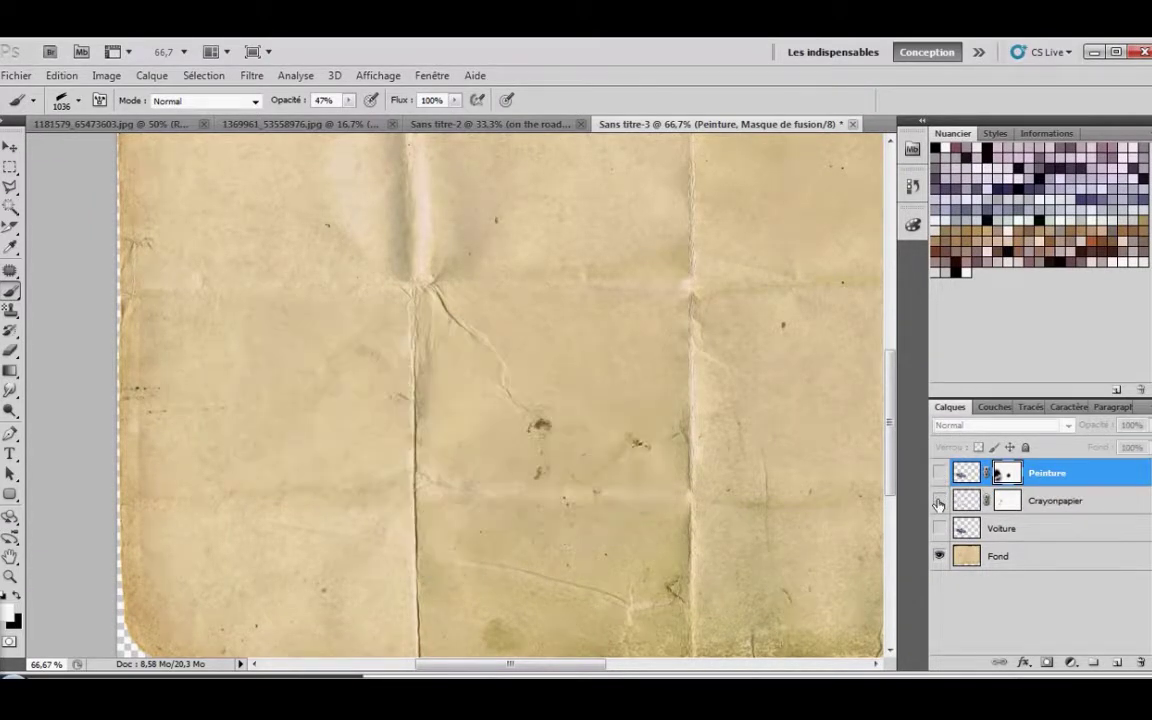
click(939, 528)
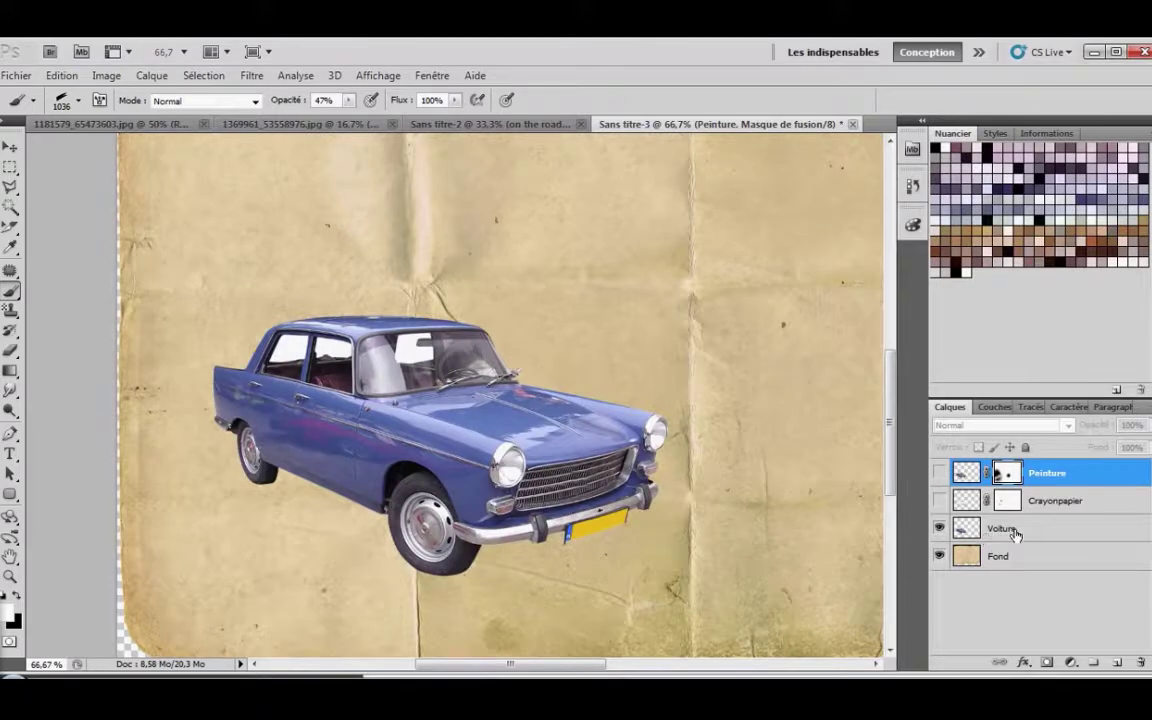
click(1005, 530)
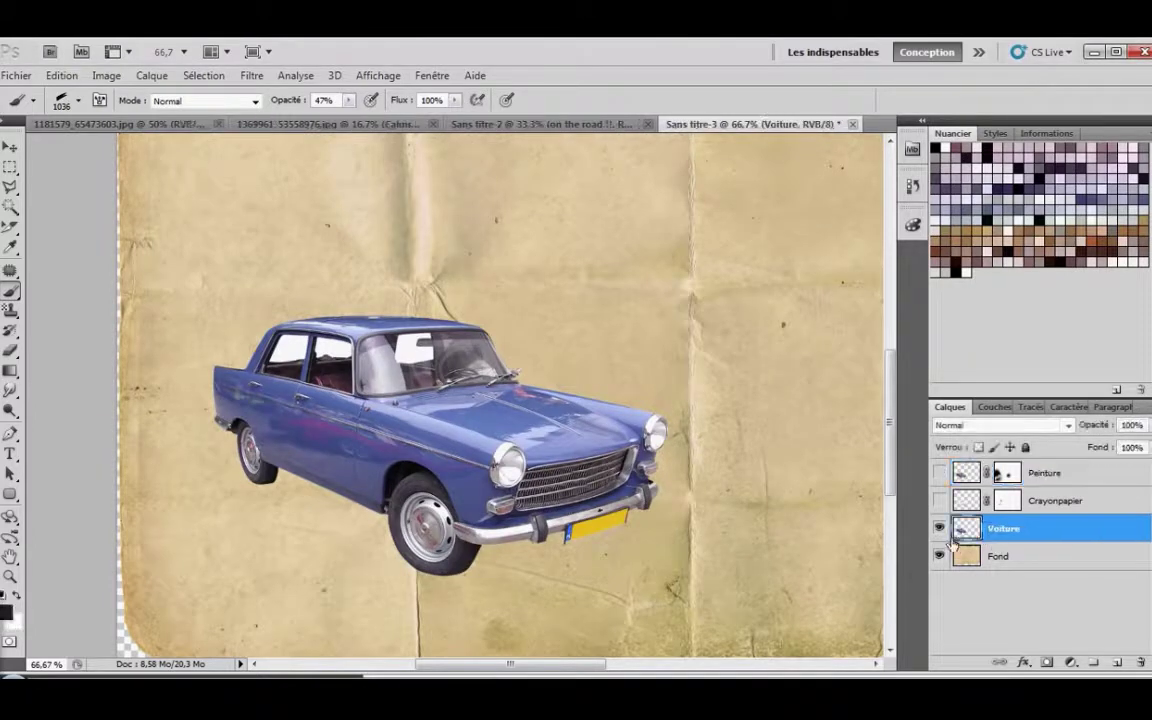
click(939, 473)
click(939, 500)
drag(1008, 530, 1010, 470)
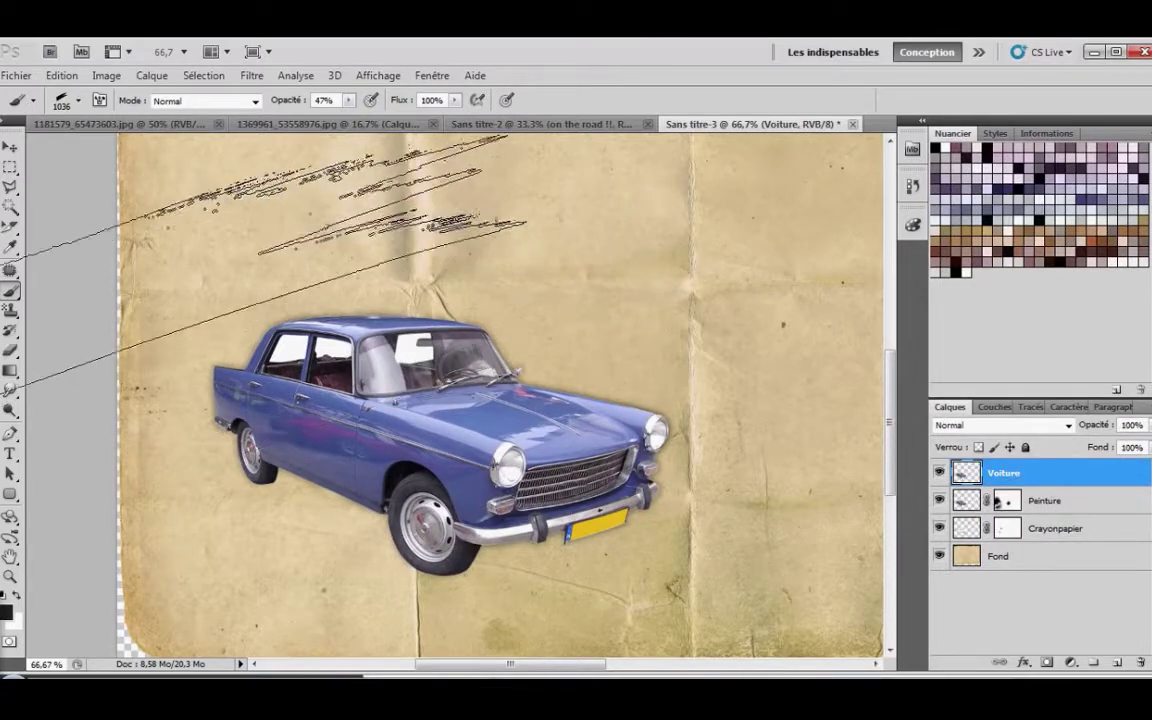
- Add a layer mask to Voiture and compare the image with and without that layer
click(1047, 662)
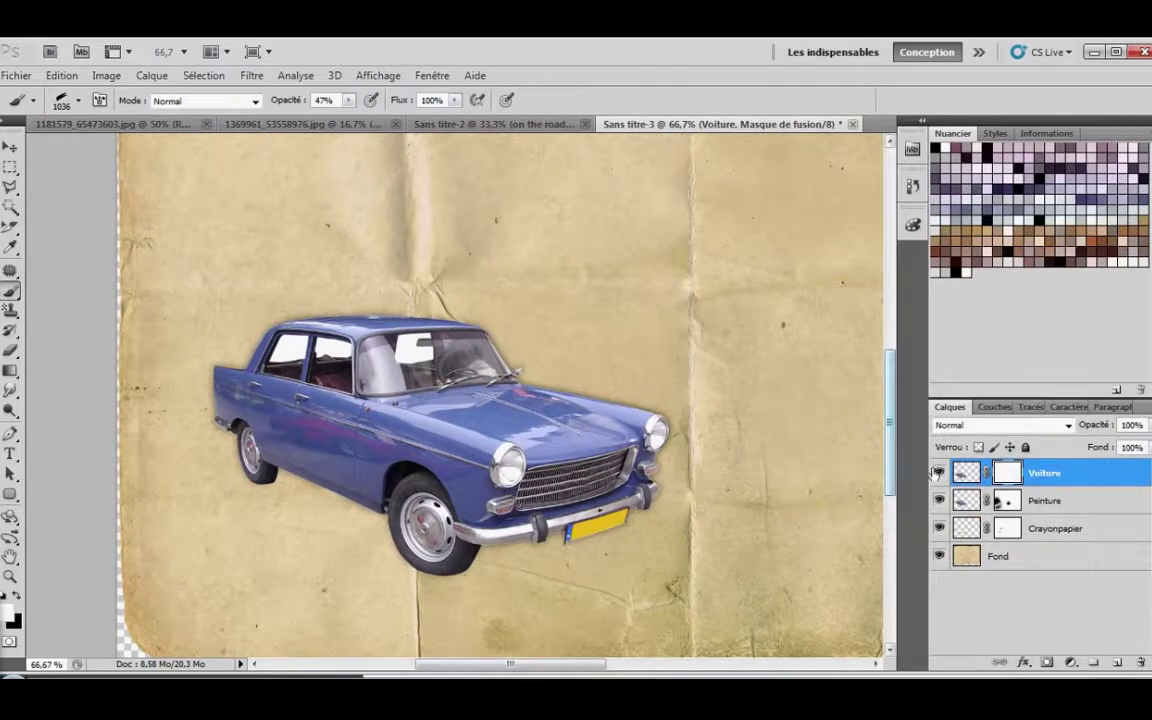
click(938, 472)
click(938, 472)
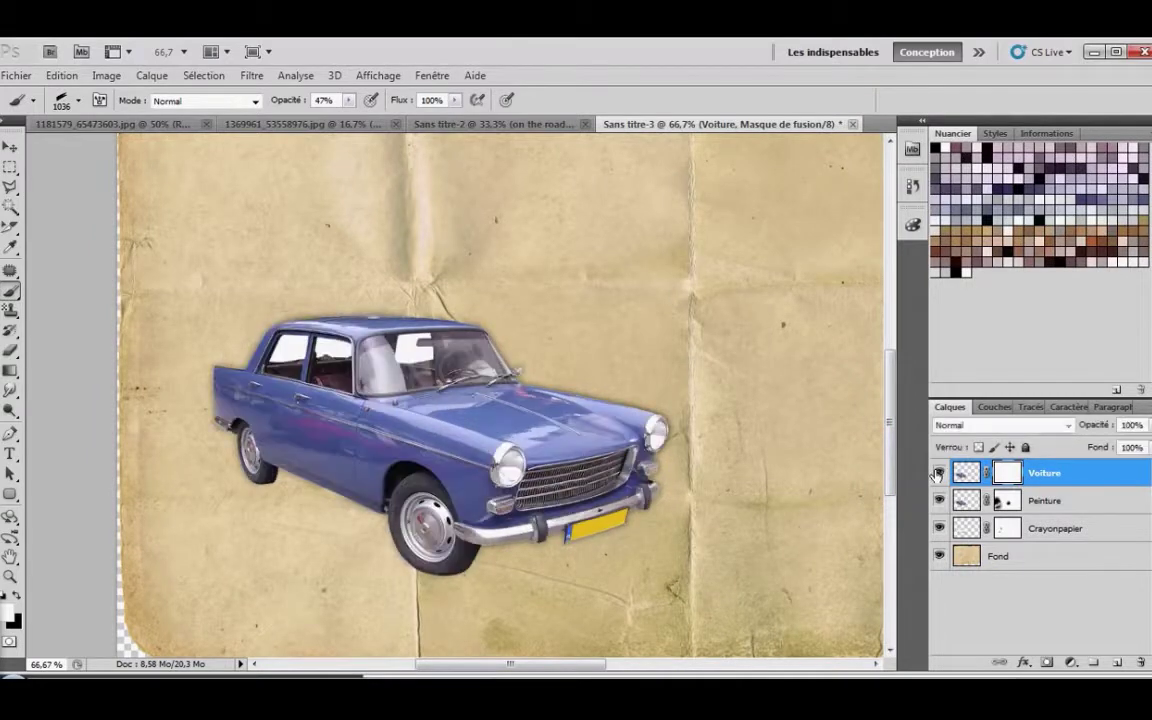
click(938, 472)
click(938, 472)
- Hide the car's rear half on the Voiture mask by filling a rectangular selection with black, and clear the selection
click(10, 167)
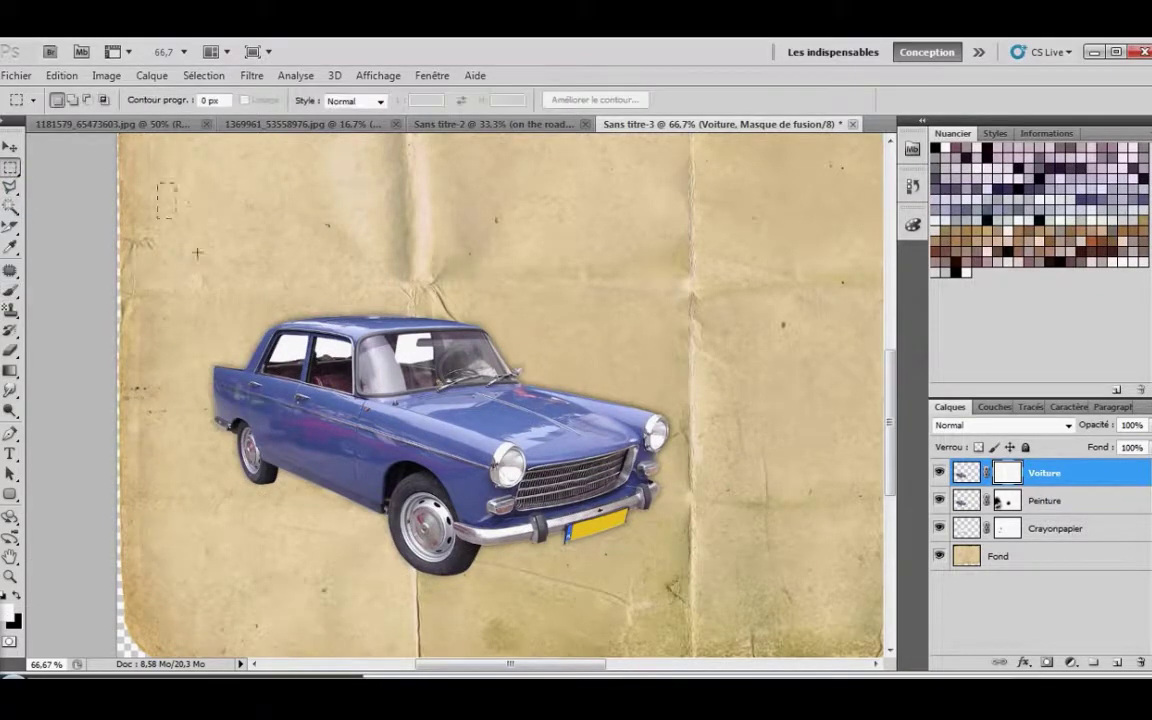
mouse_move(197, 253)
mouse_down()
mouse_move(391, 648)
mouse_move(420, 657)
mouse_up()
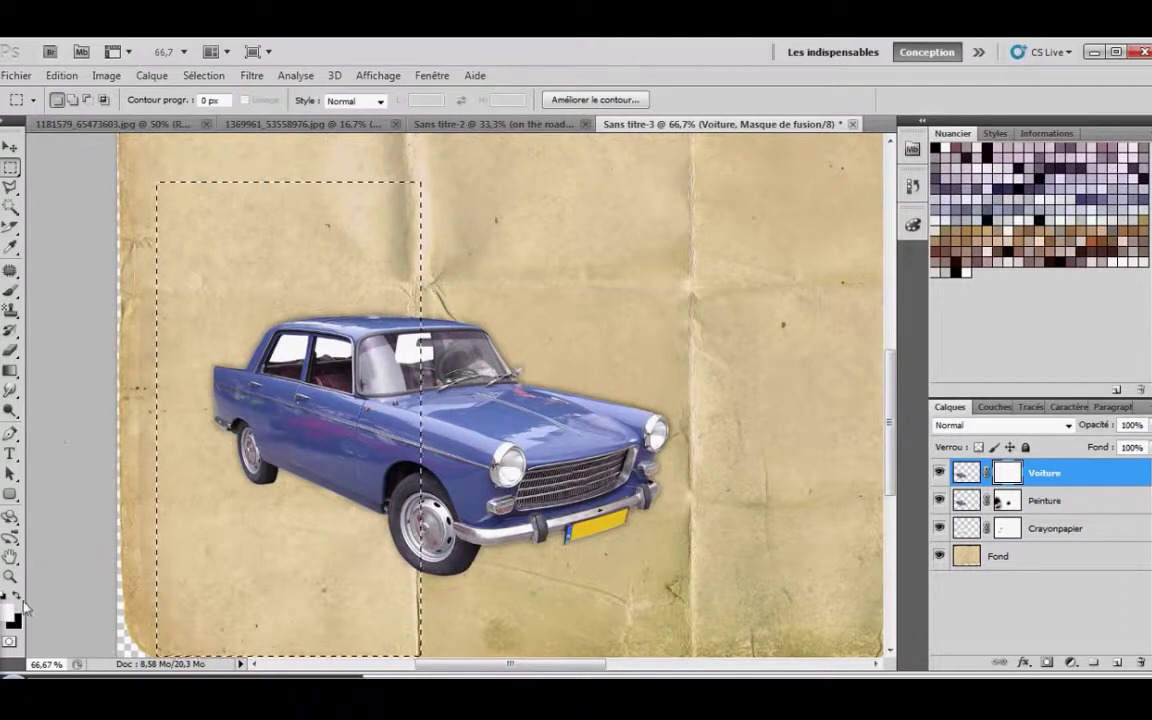
click(10, 372)
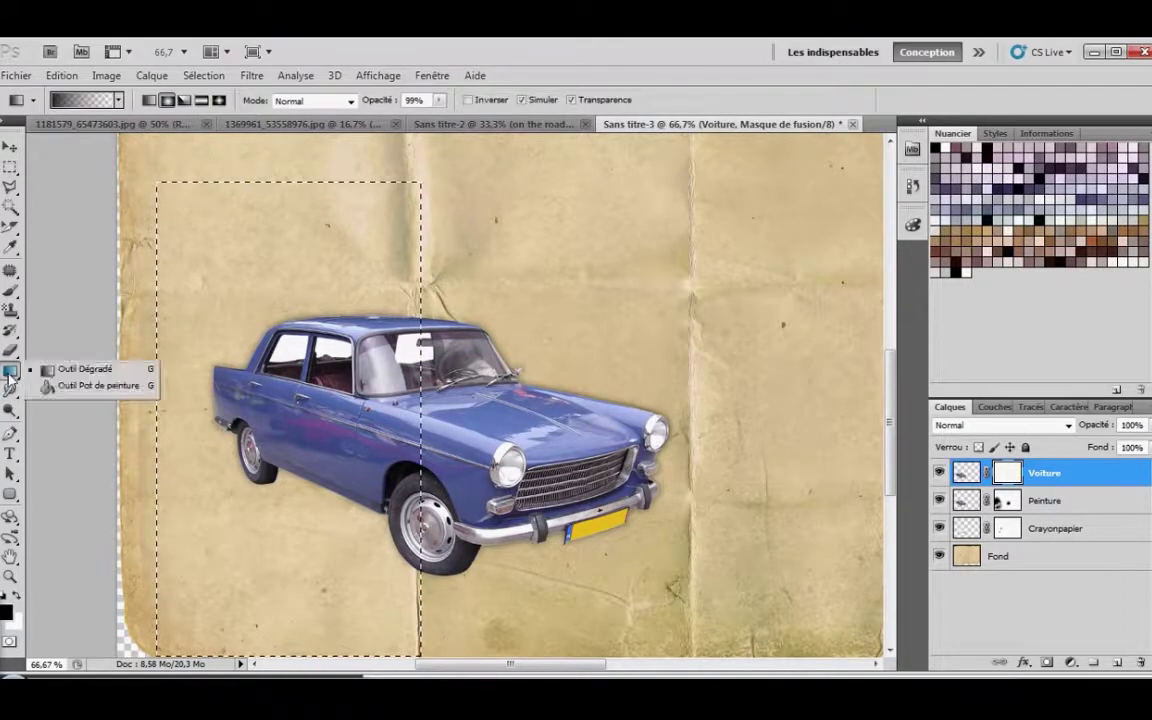
click(98, 385)
click(372, 374)
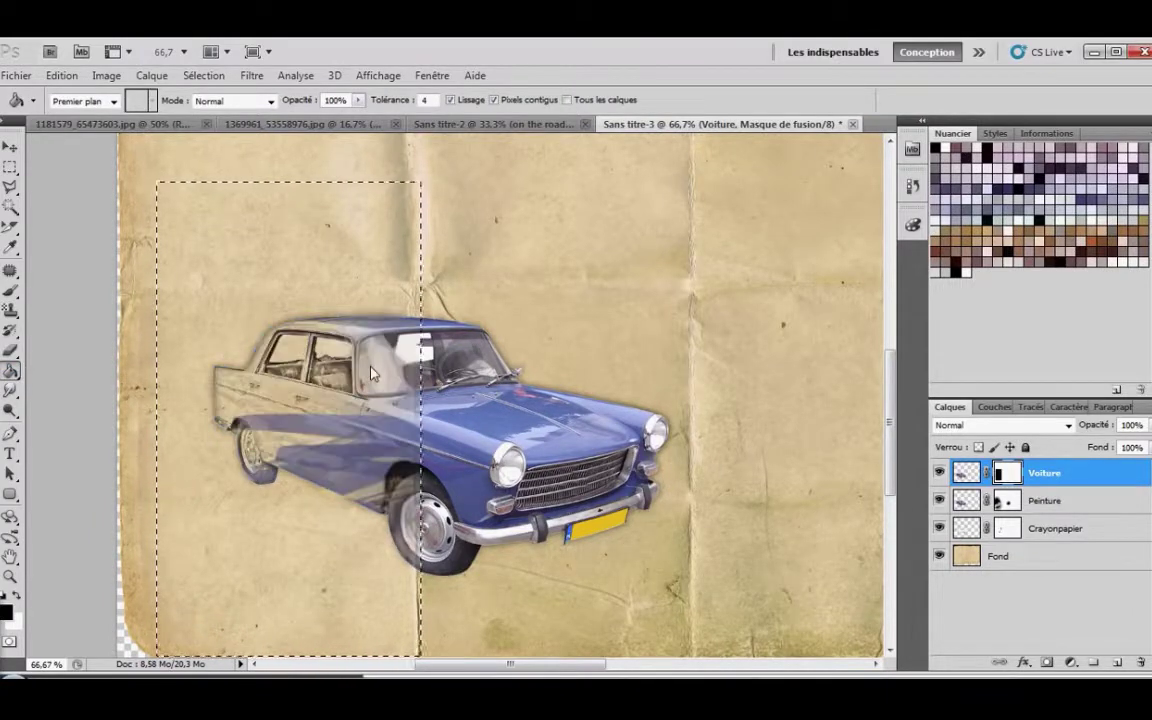
click(11, 167)
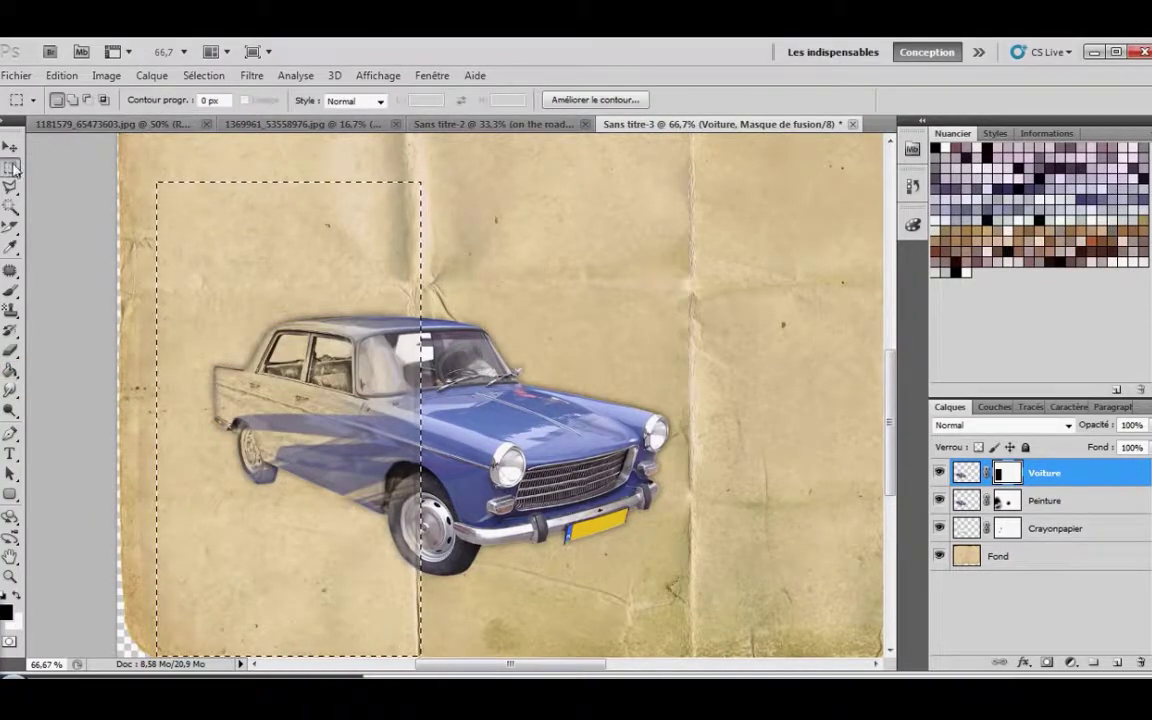
click(117, 195)
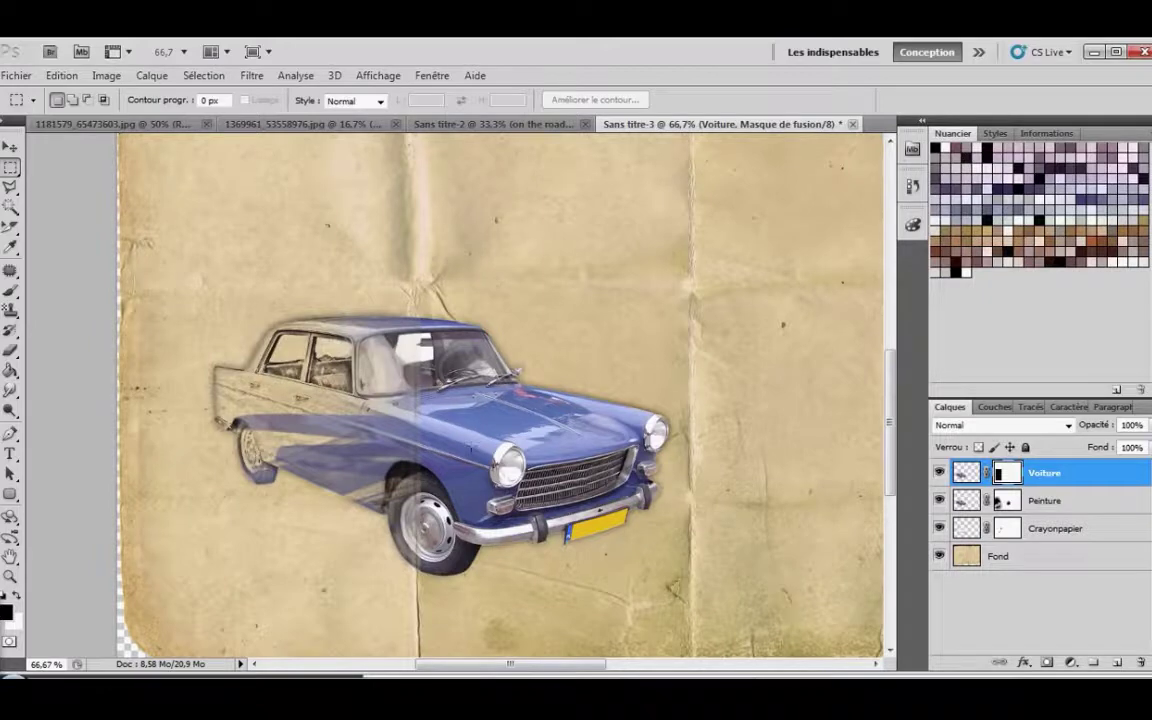
- Hide the Voiture and Crayonpapier layers and select the Peinture layer
click(939, 472)
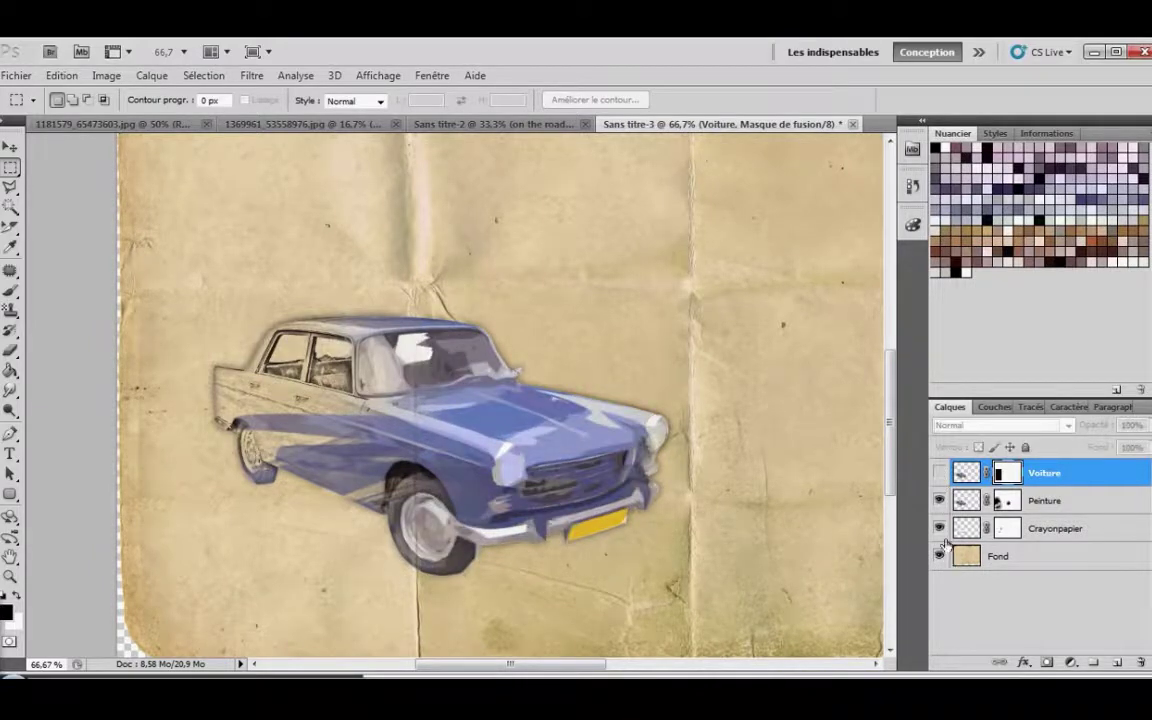
click(939, 528)
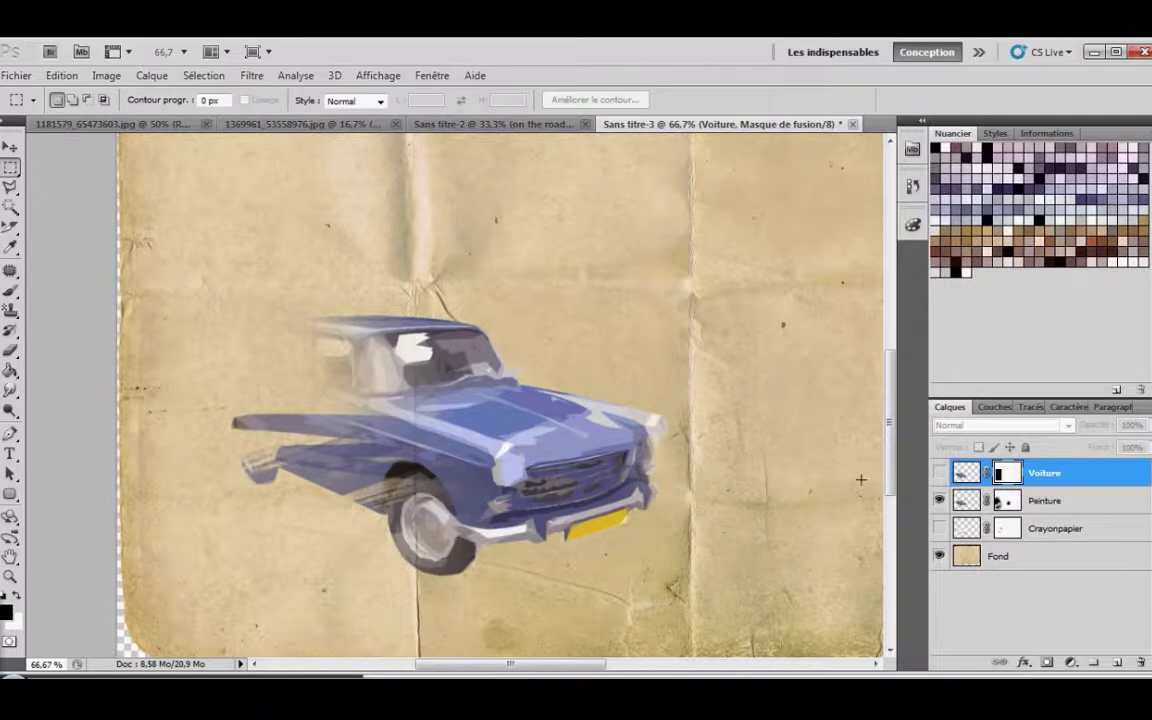
click(1040, 500)
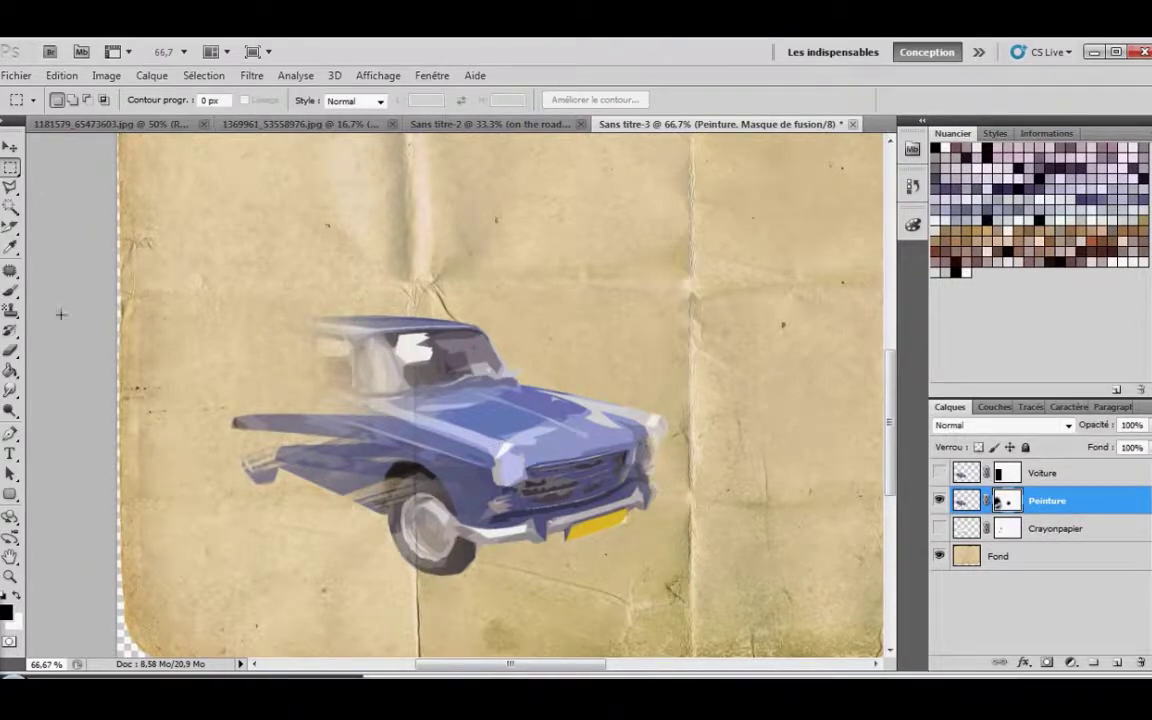
- Paint the paper's vertical fold through the car on the Peinture mask with a soft 22 px brush at 28% opacity
click(11, 291)
click(79, 100)
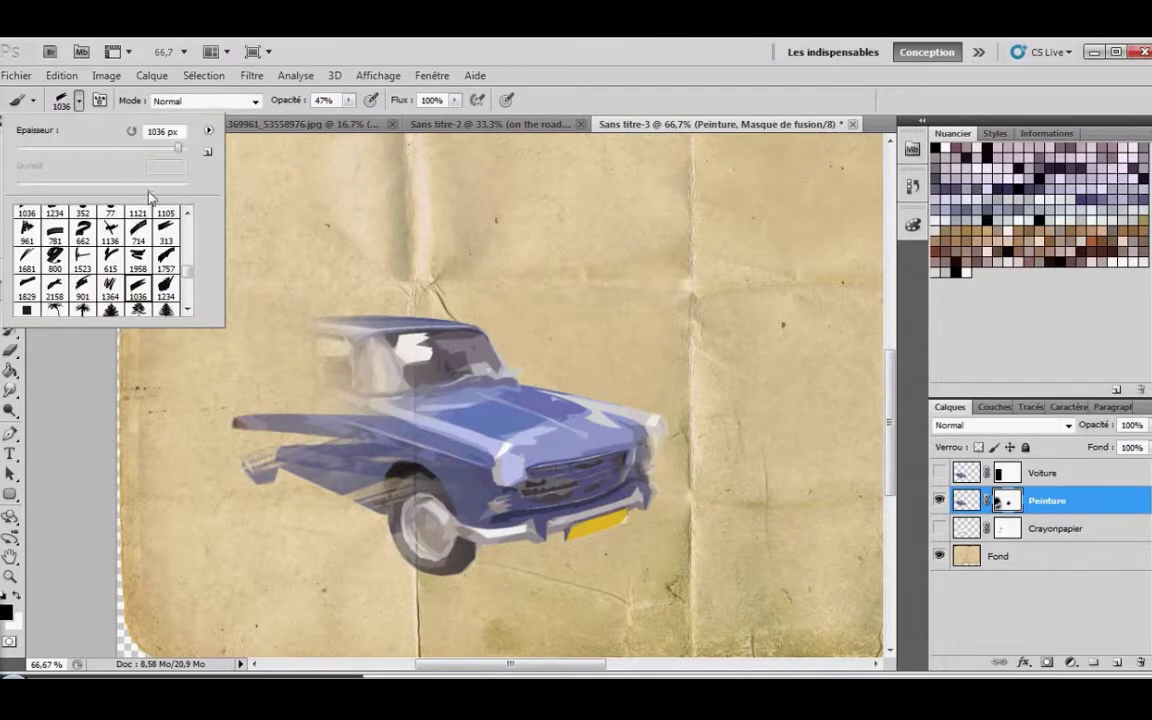
drag(190, 280, 188, 212)
click(82, 218)
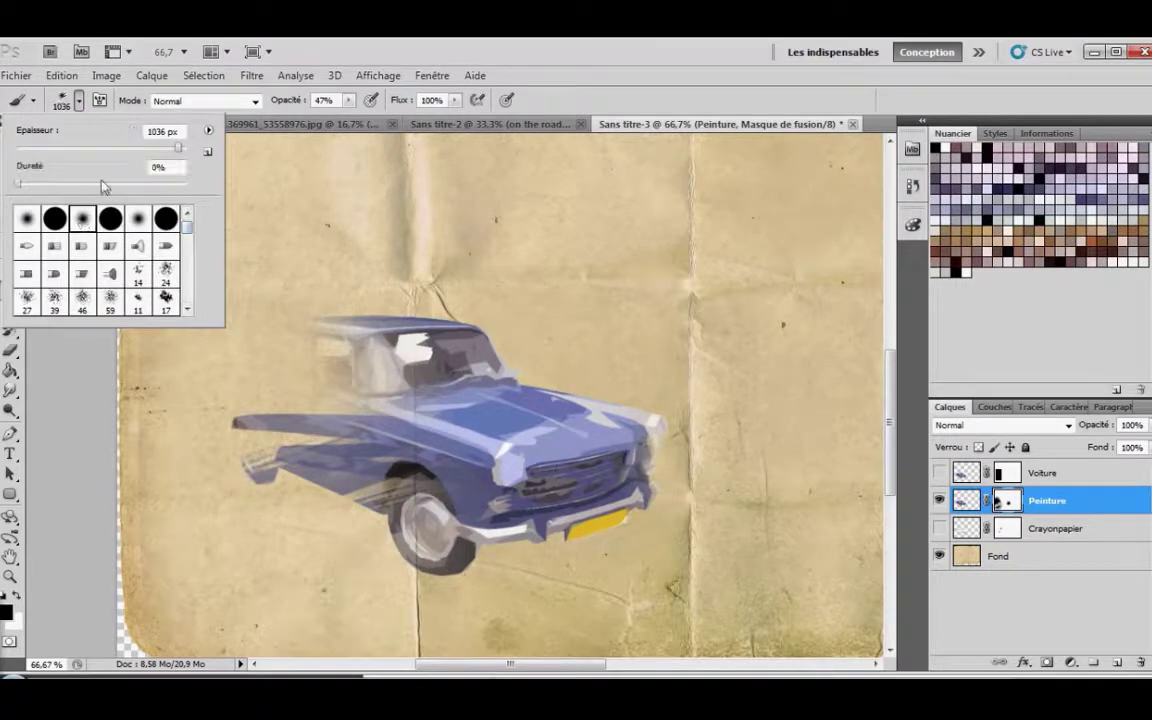
drag(121, 130, 105, 131)
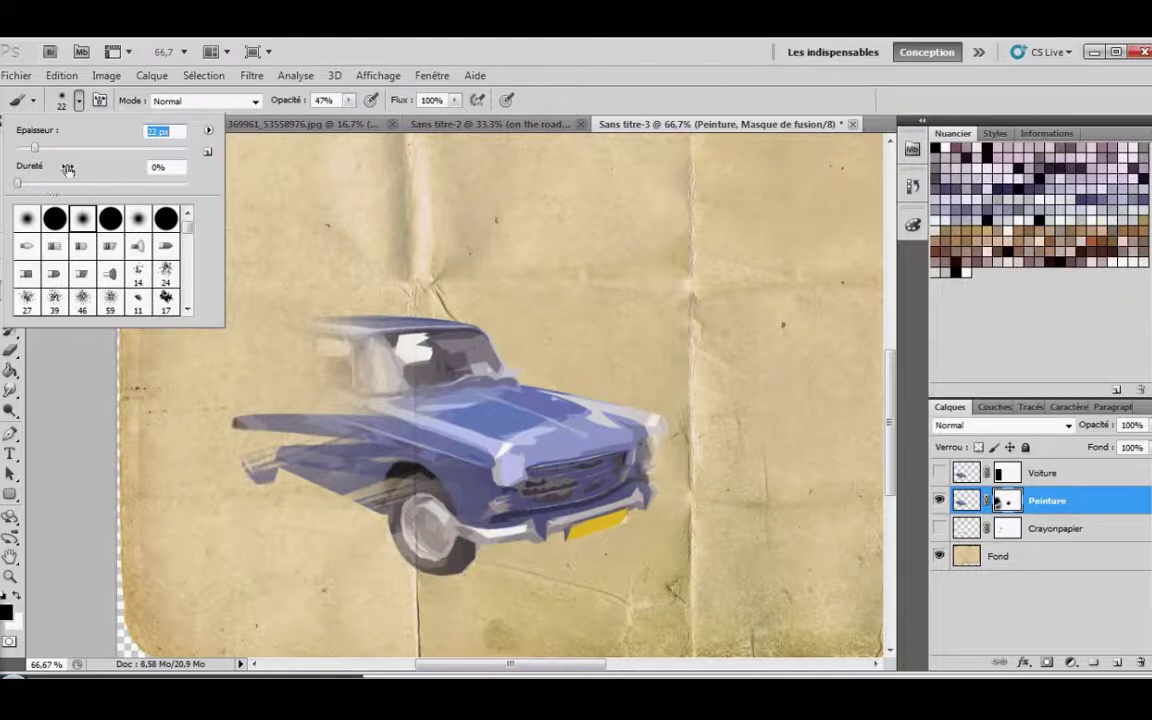
click(79, 101)
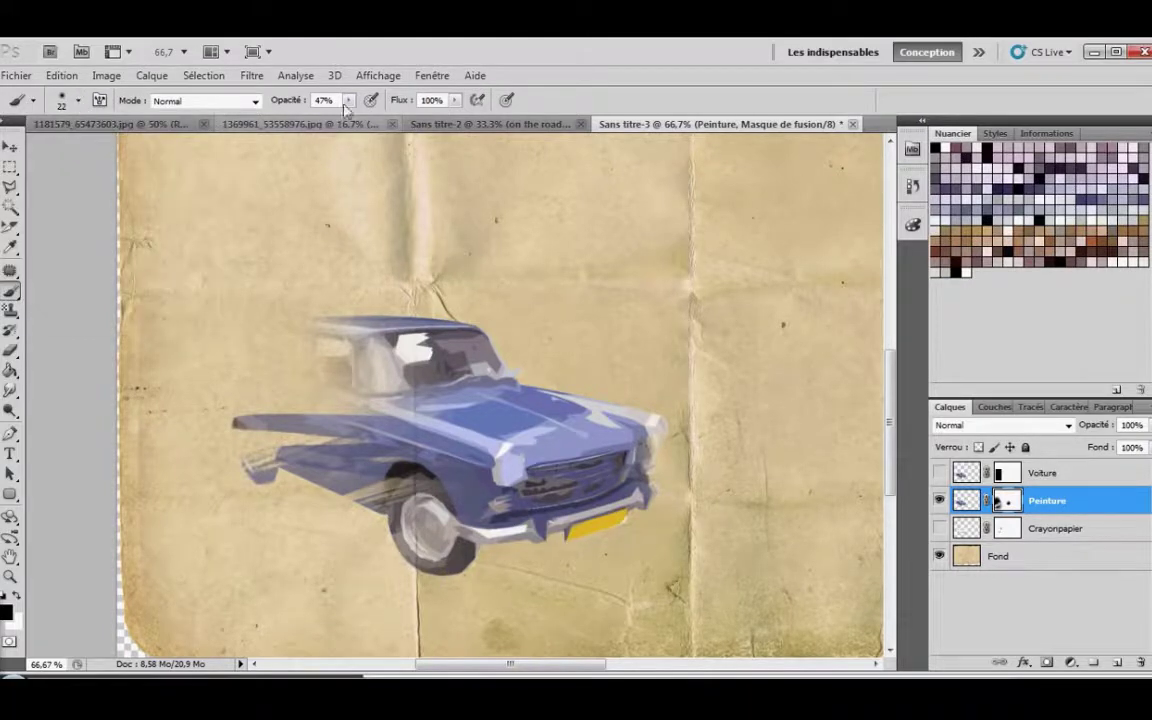
drag(348, 104, 303, 113)
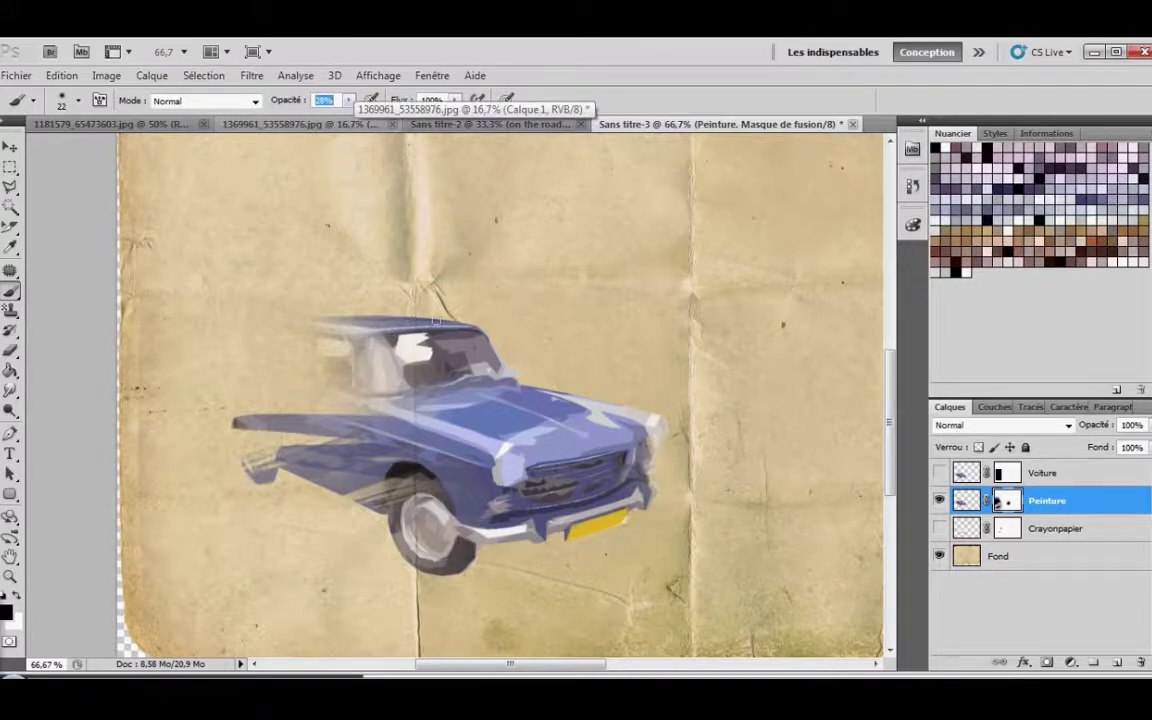
key(Return)
drag(413, 317, 420, 299)
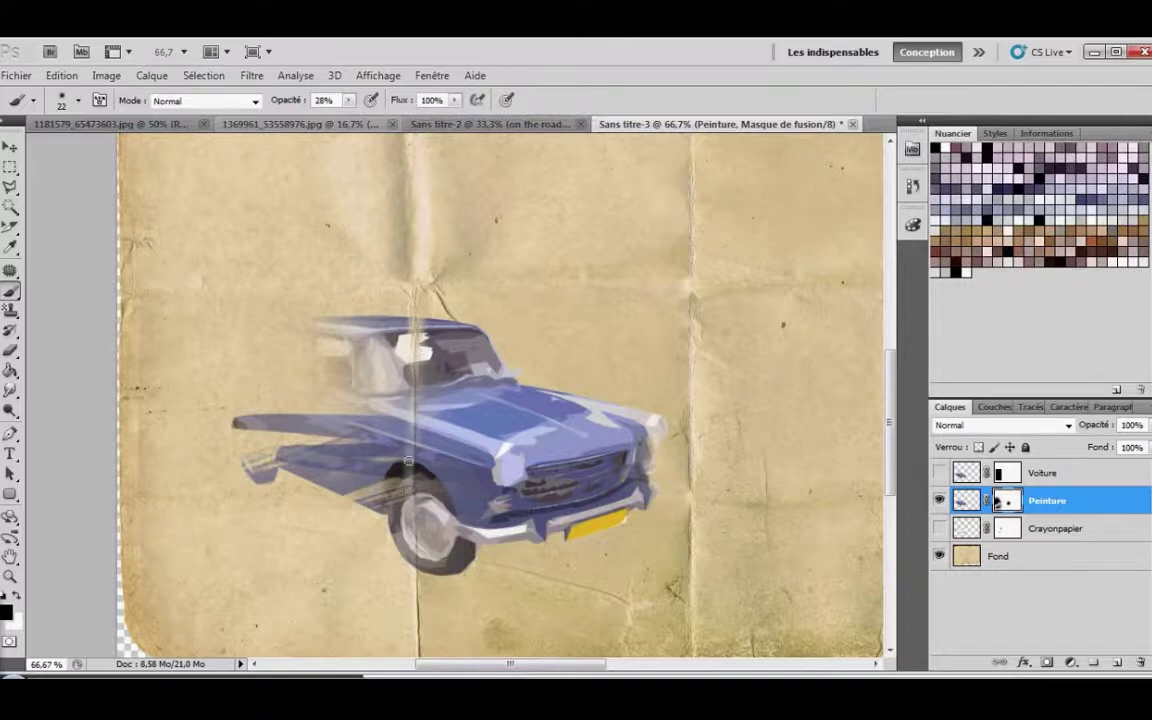
drag(414, 441, 418, 535)
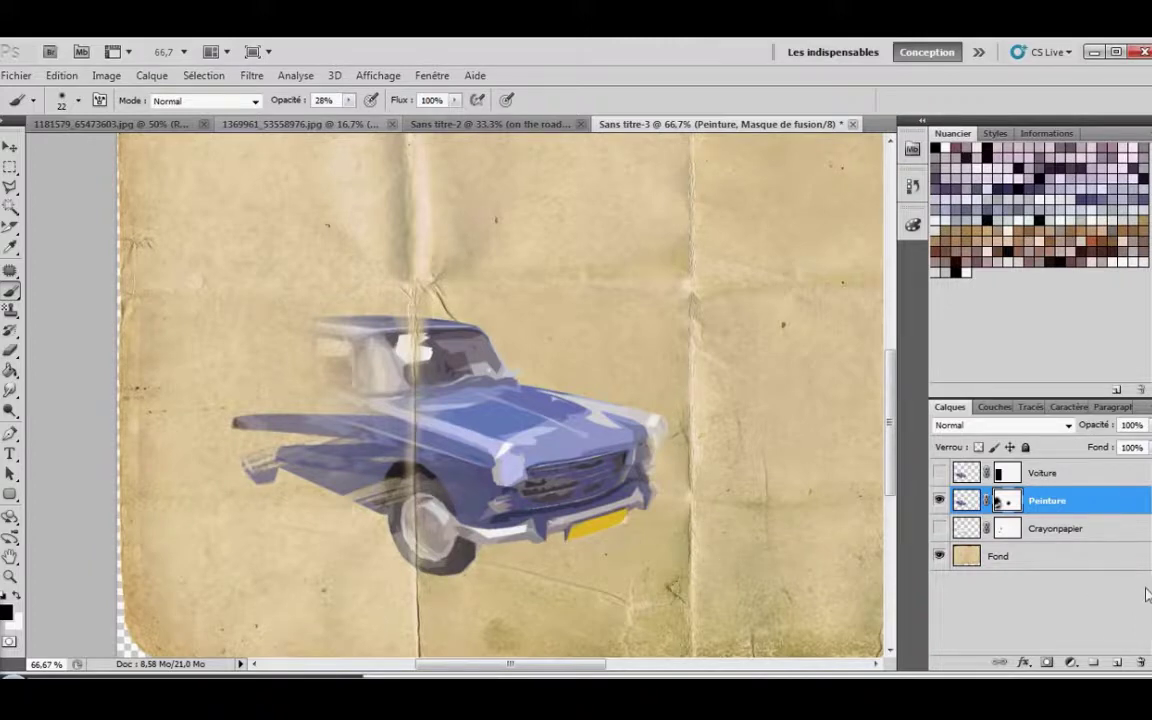
- Show the Crayonpapier and Voiture layers and fade parts of the car's front on the Voiture mask with radial gradients
click(940, 529)
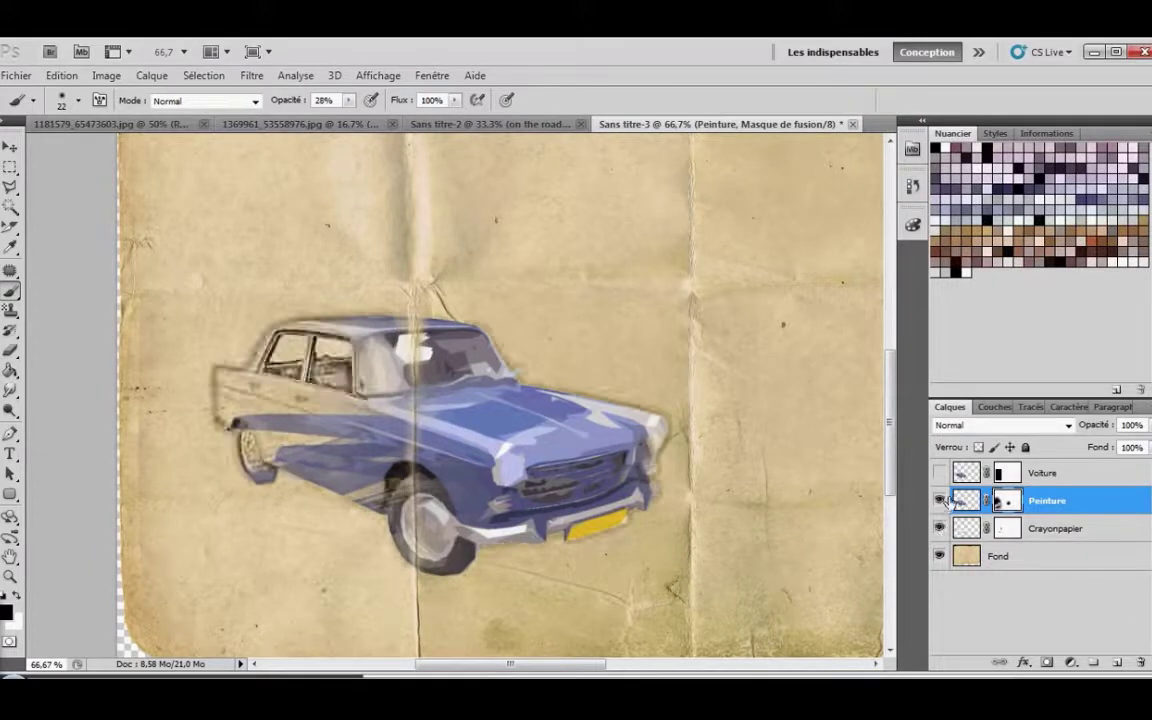
click(938, 472)
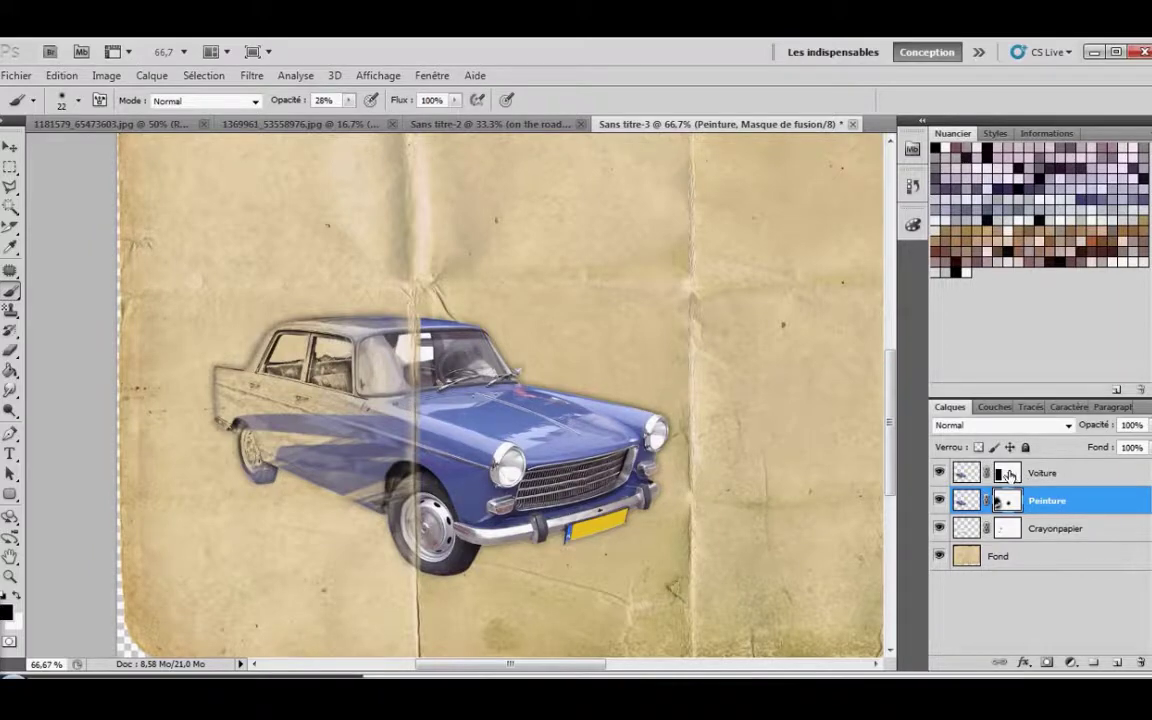
click(1009, 474)
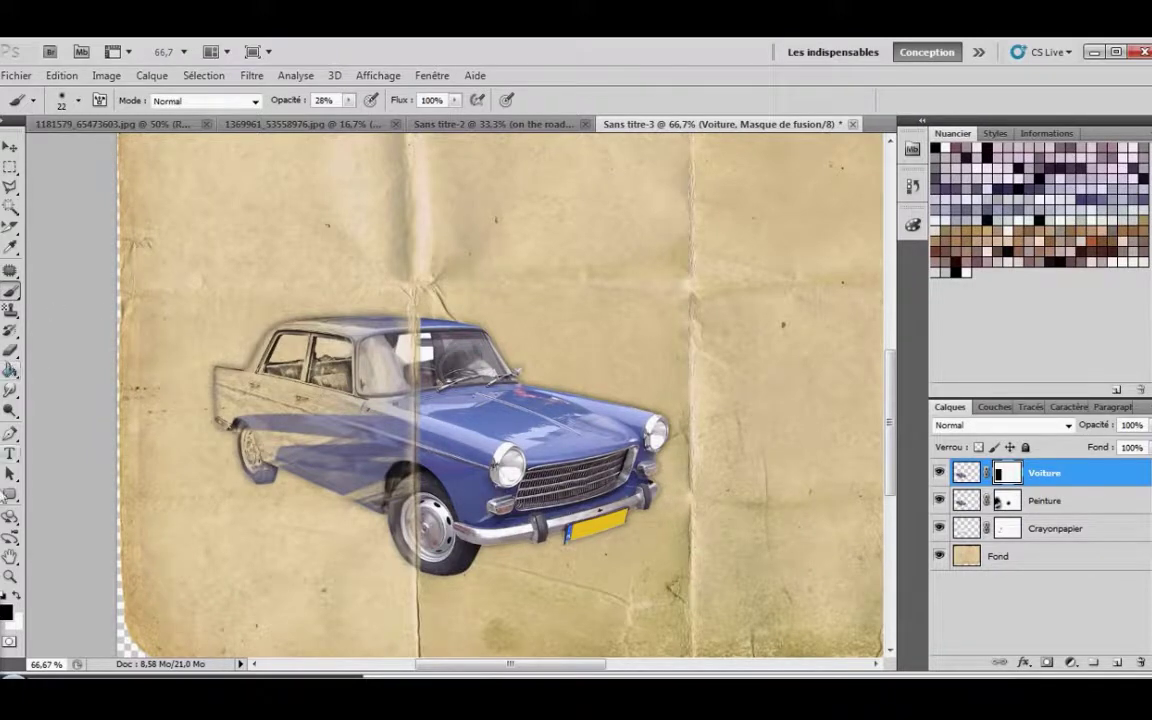
drag(10, 370, 33, 374)
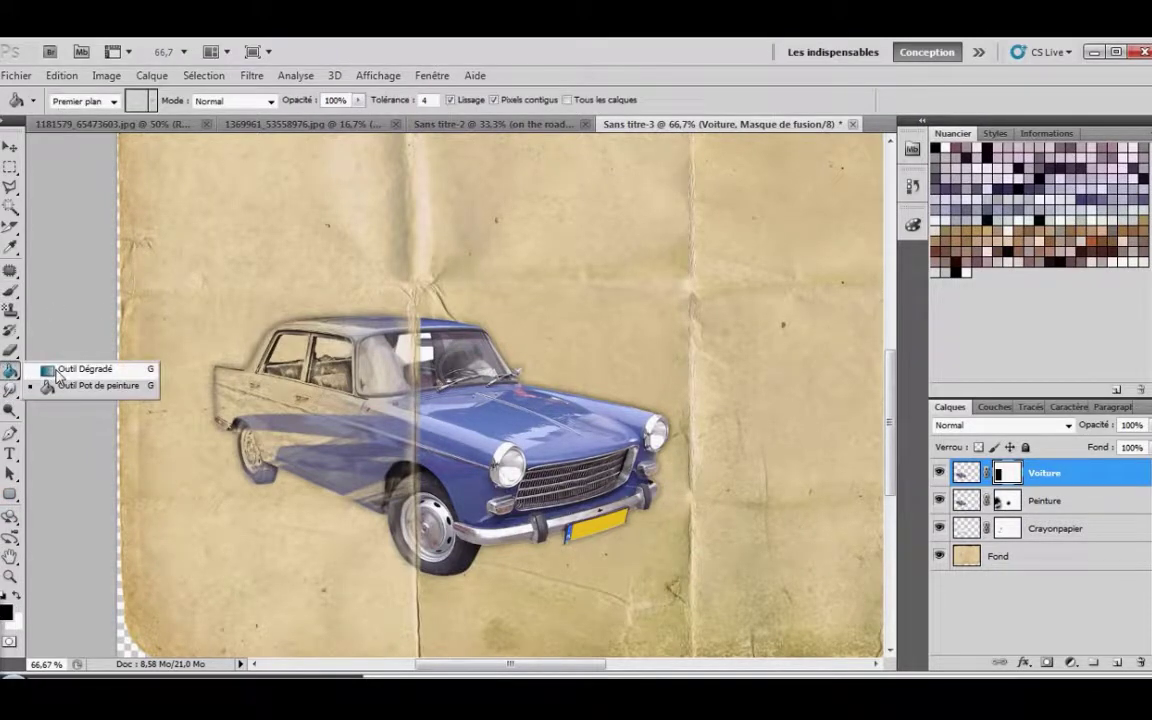
click(82, 369)
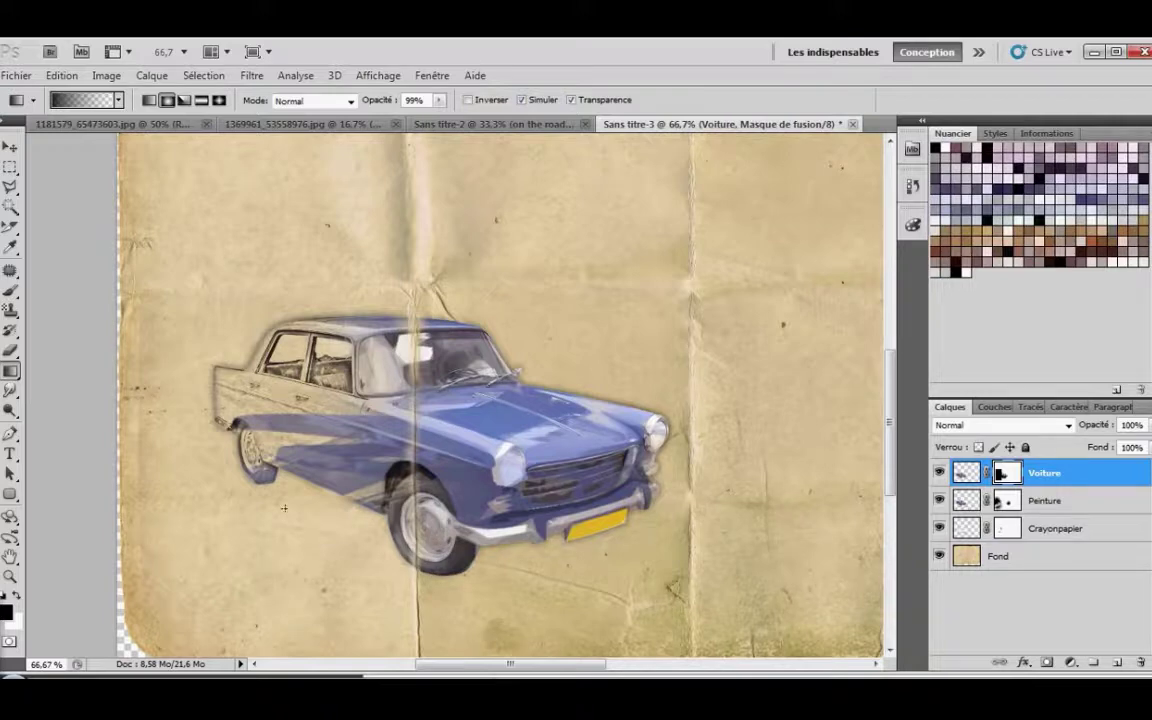
- Compare the image with and without the Peinture layer, and hide the Voiture layer
click(938, 502)
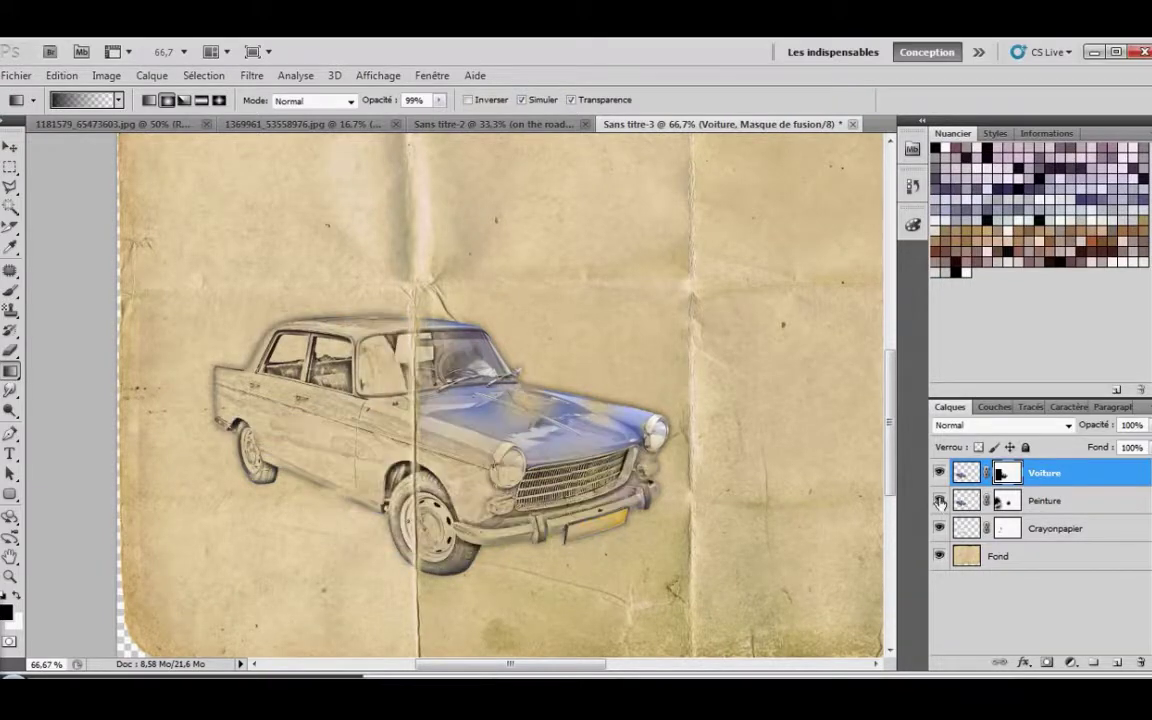
click(939, 502)
click(939, 473)
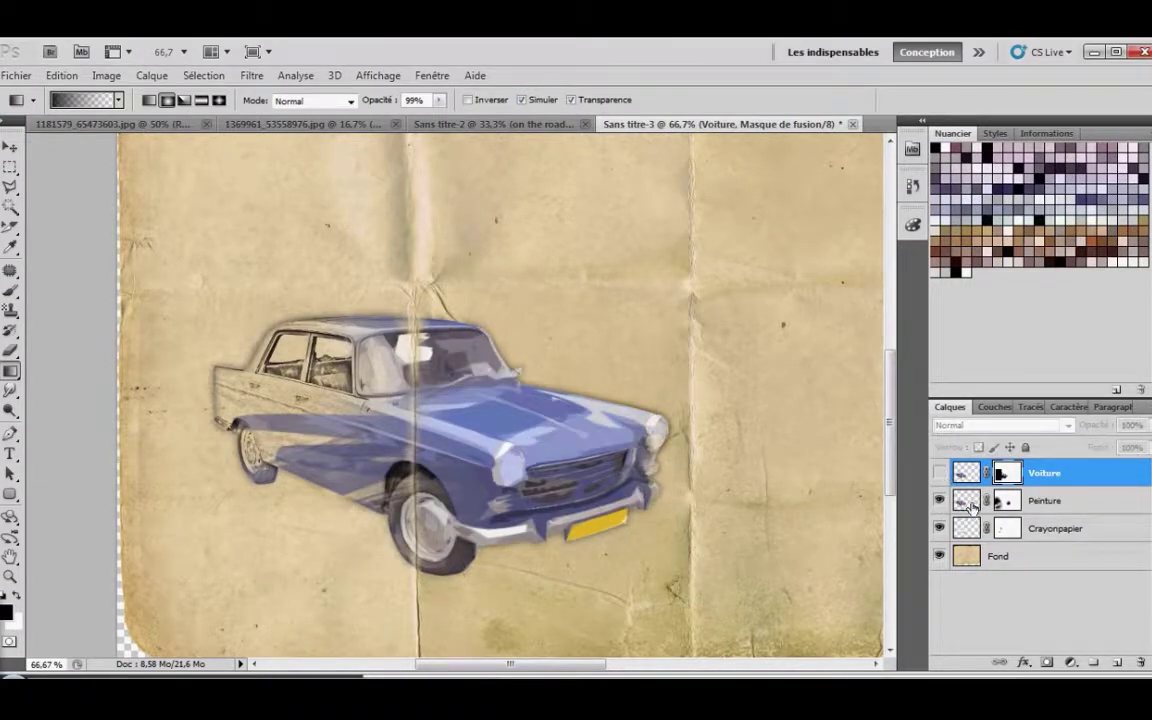
- Try the Produit blend mode on the Peinture layer, set it back to Normal, and show Voiture again
click(973, 502)
click(1068, 426)
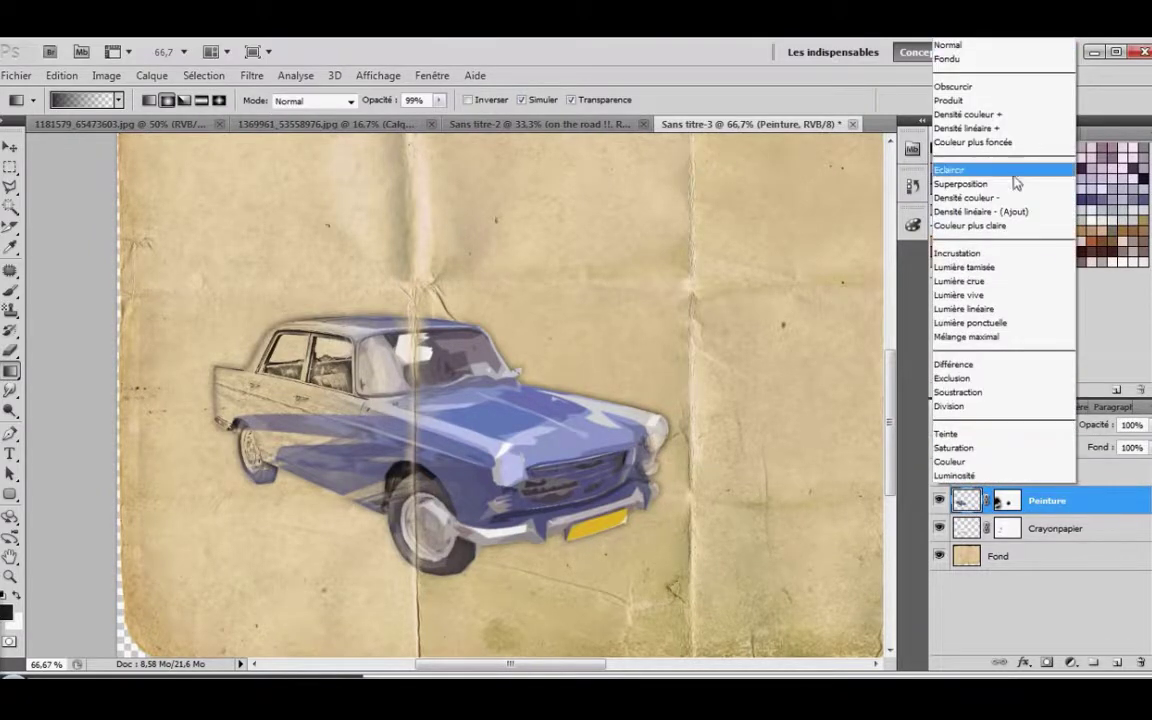
click(960, 93)
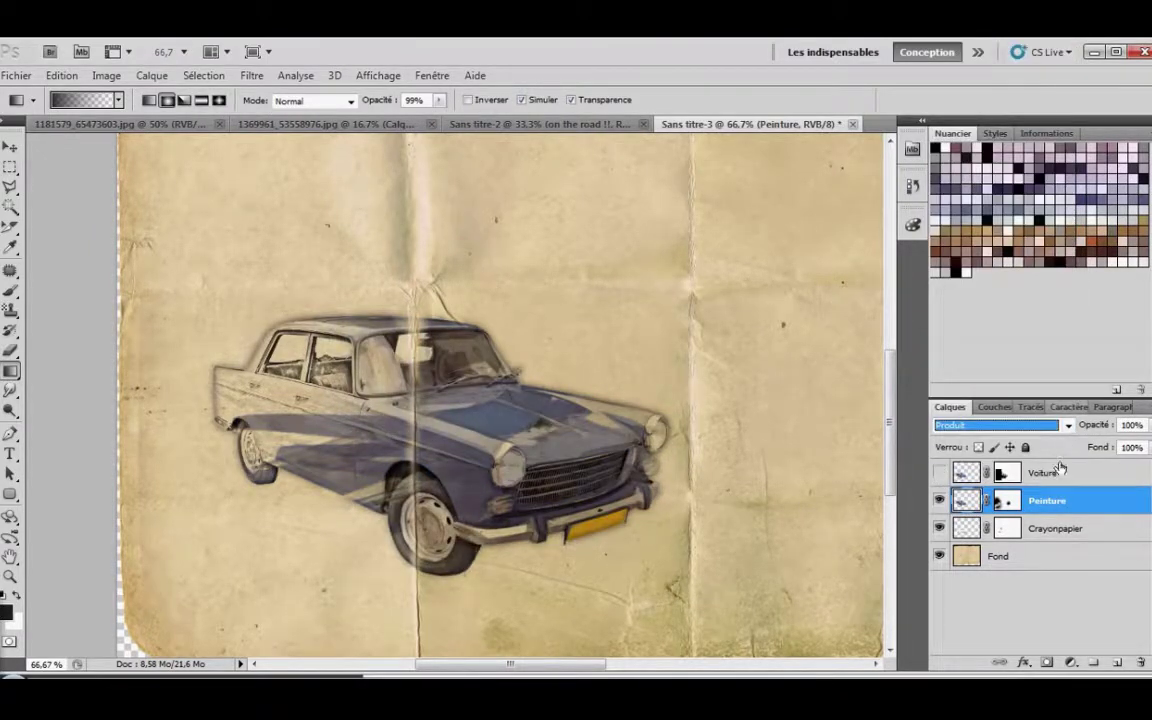
click(1067, 426)
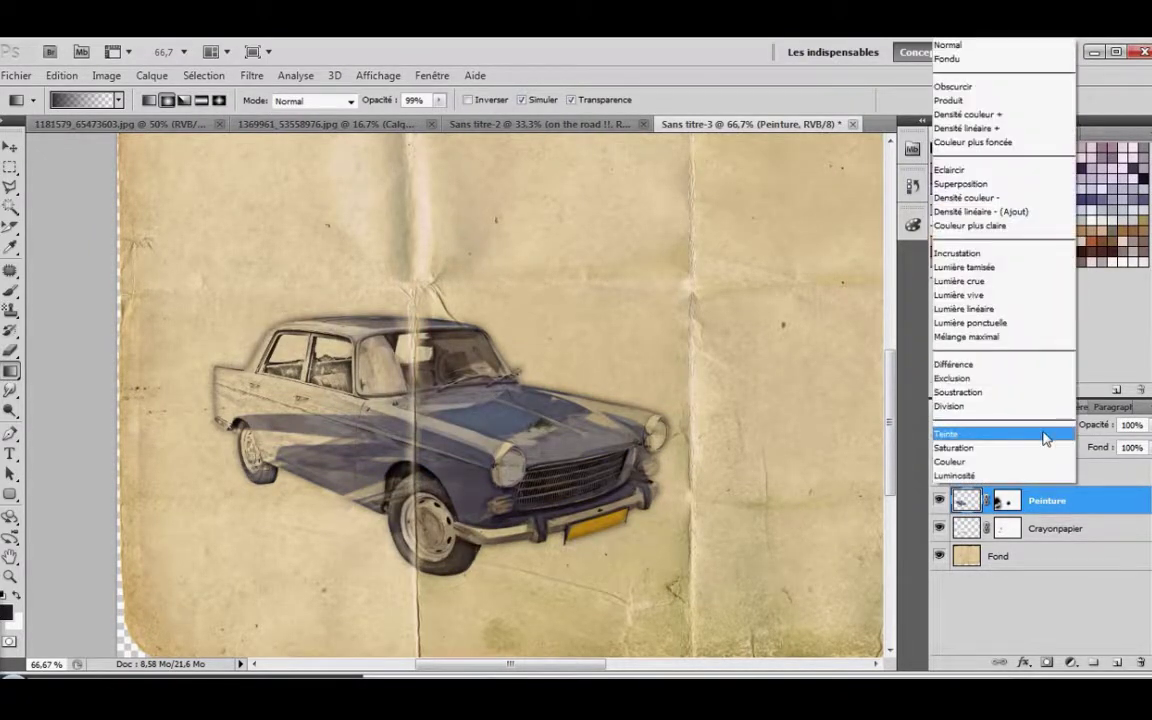
click(990, 47)
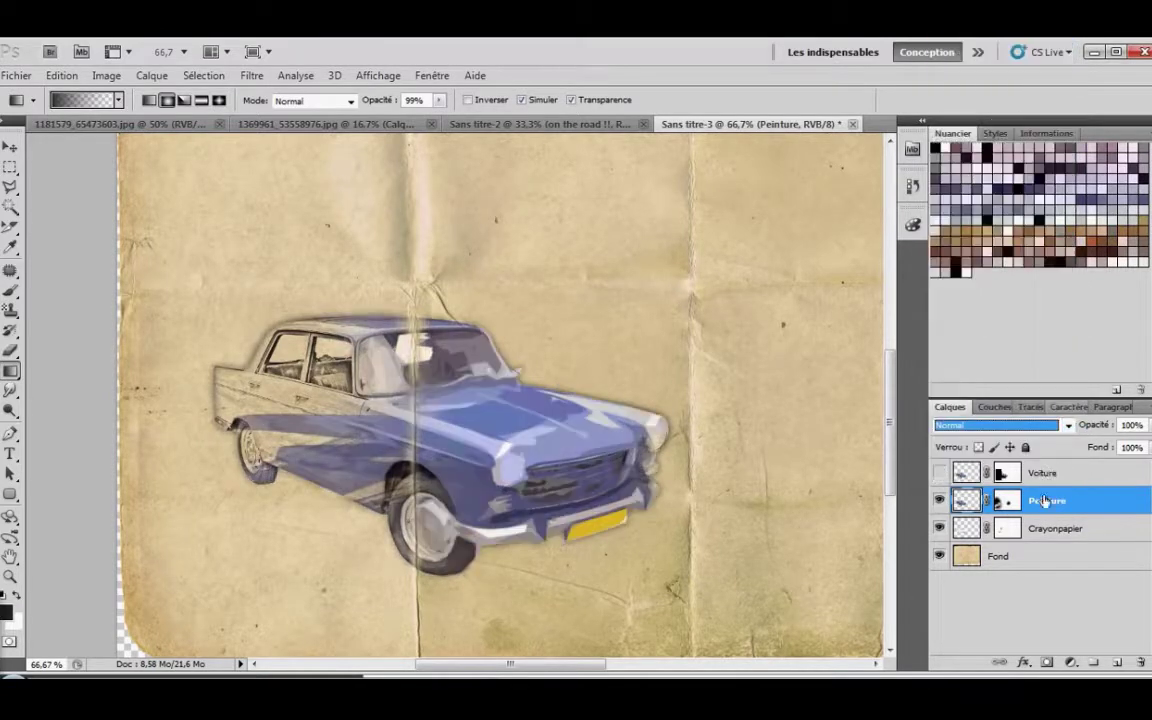
click(939, 473)
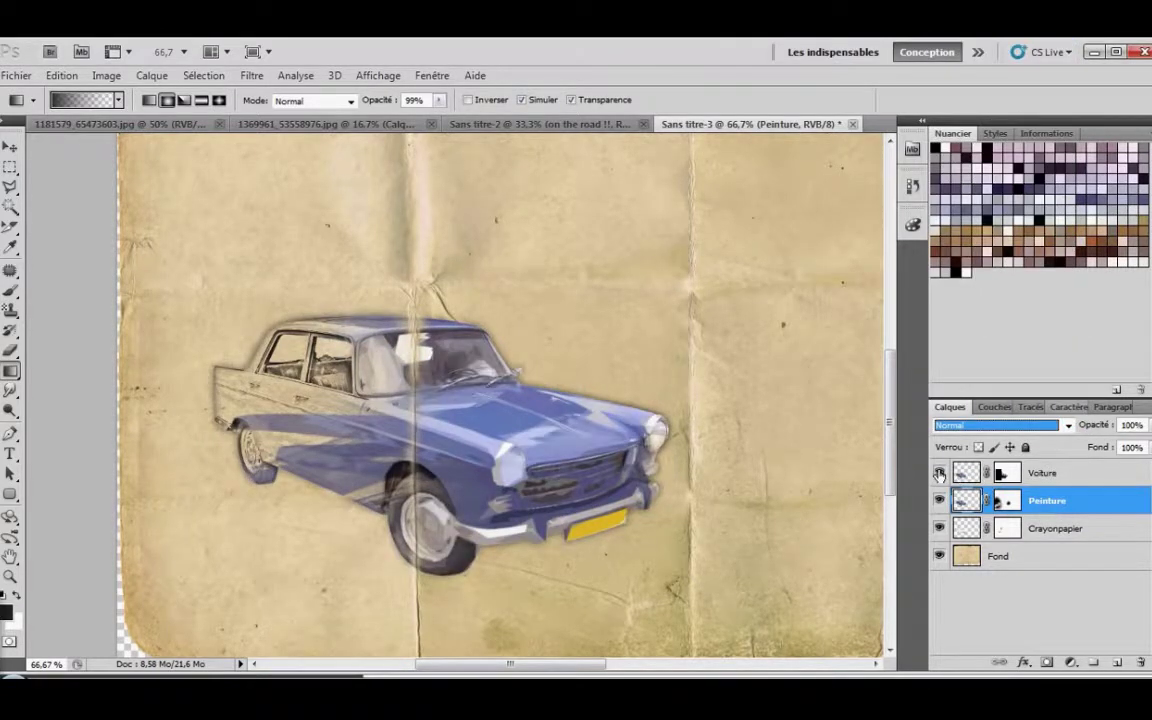
- Duplicate the Voiture, Peinture and Crayonpapier layers together and merge the three copies into one layer
click(1058, 473)
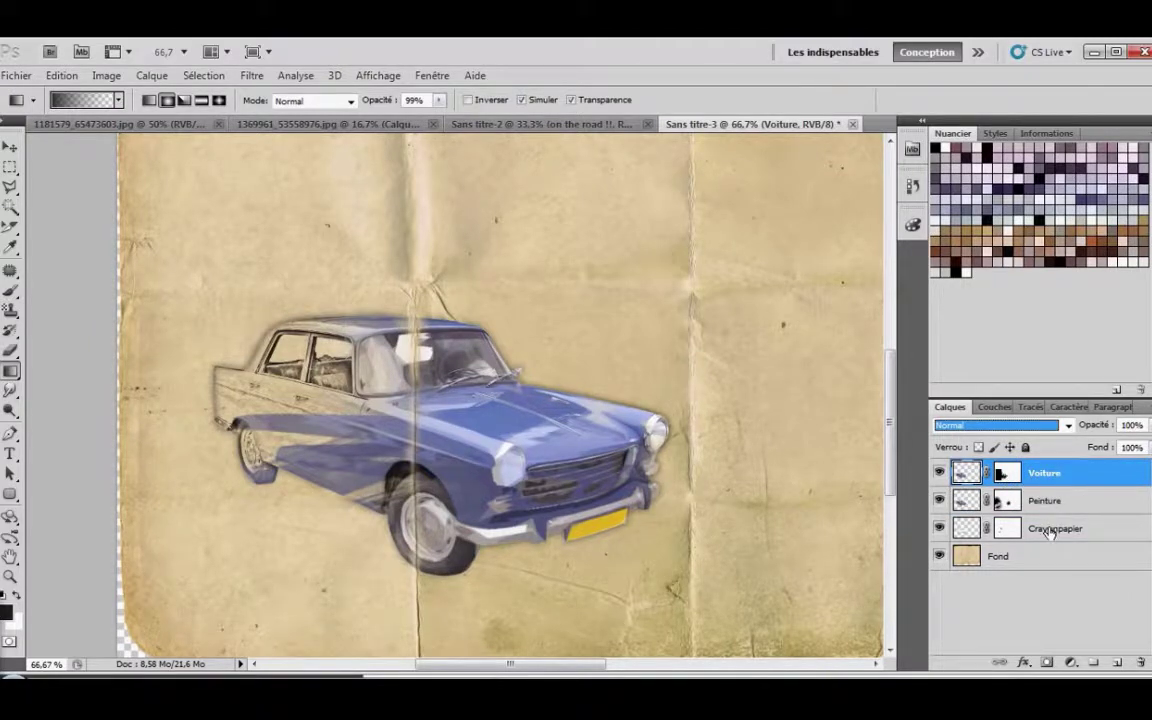
shift+click(1050, 529)
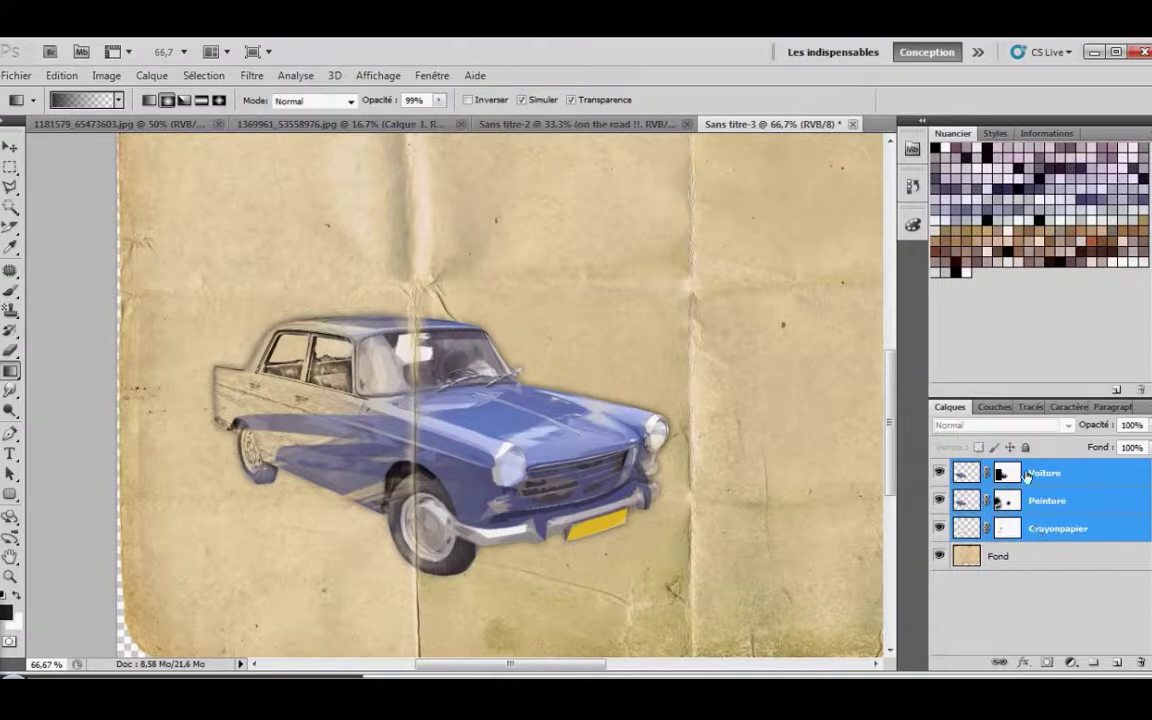
right_click(1055, 480)
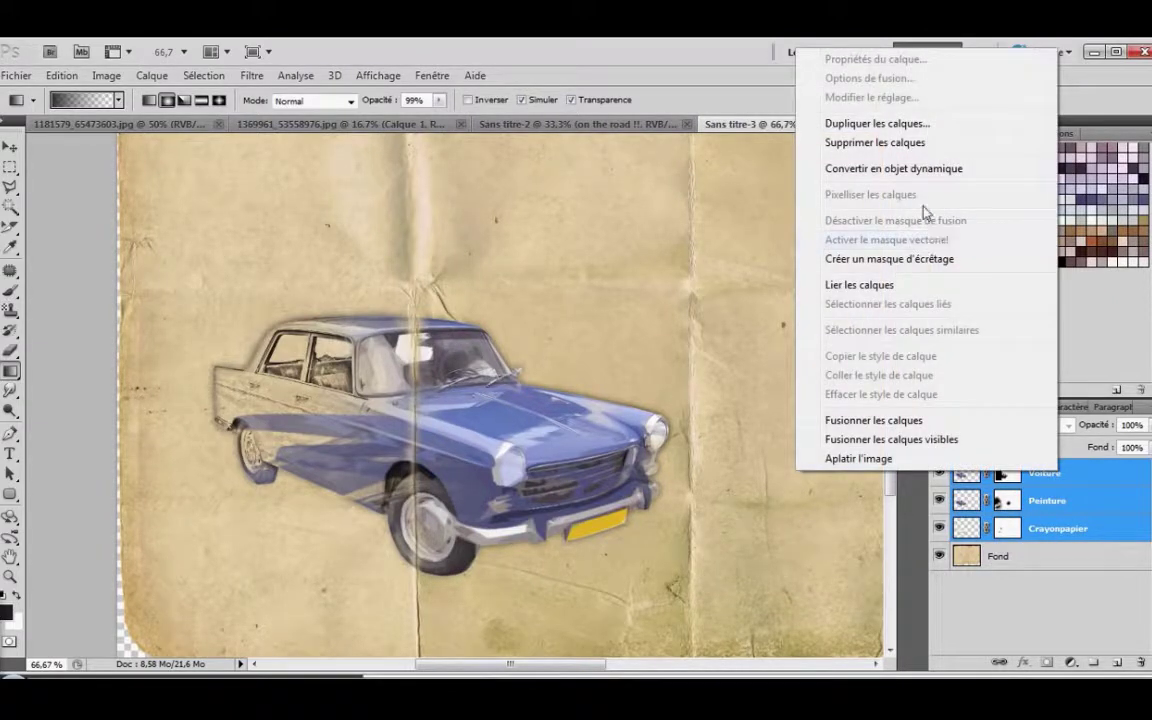
click(845, 122)
click(736, 233)
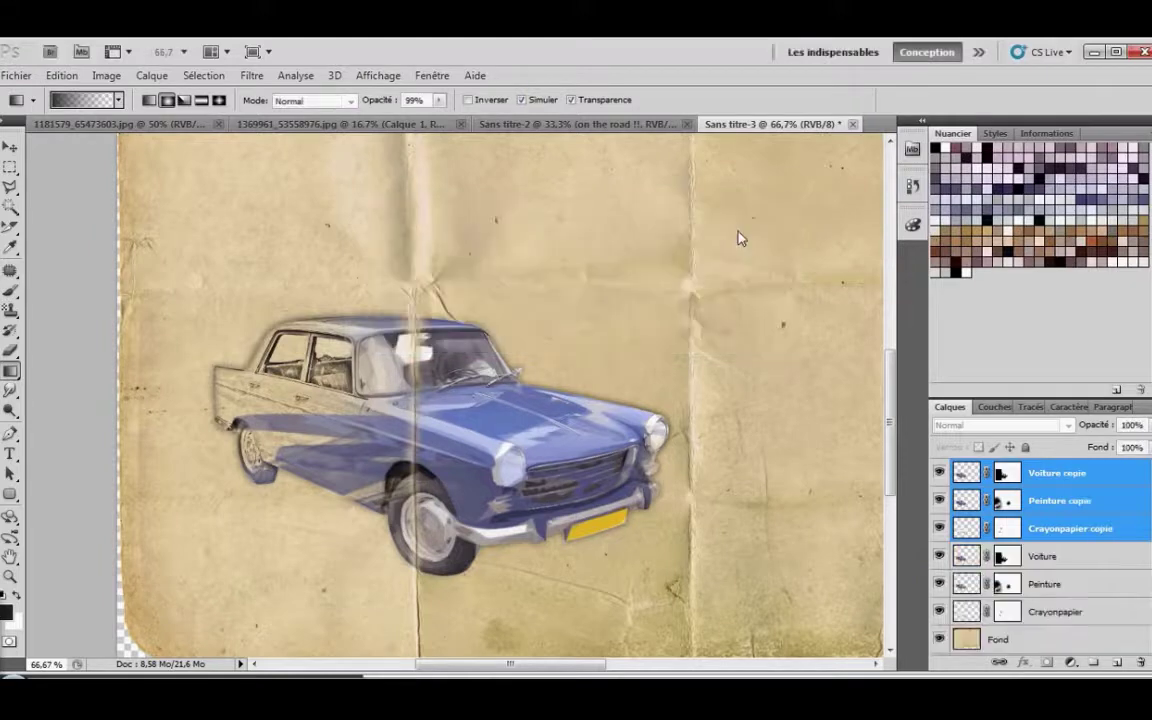
key(ctrl+e)
- Hide the original Voiture, Peinture and Crayonpapier layers and set the merged copy's blend mode to Produit
click(939, 500)
click(939, 528)
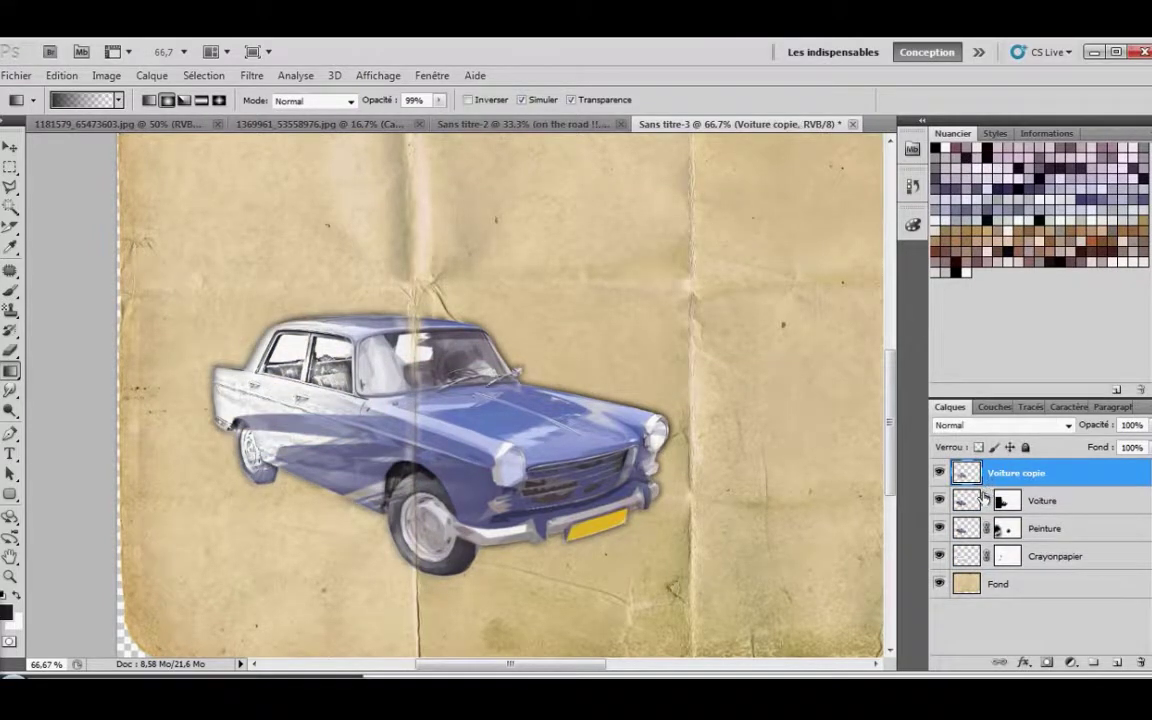
click(939, 556)
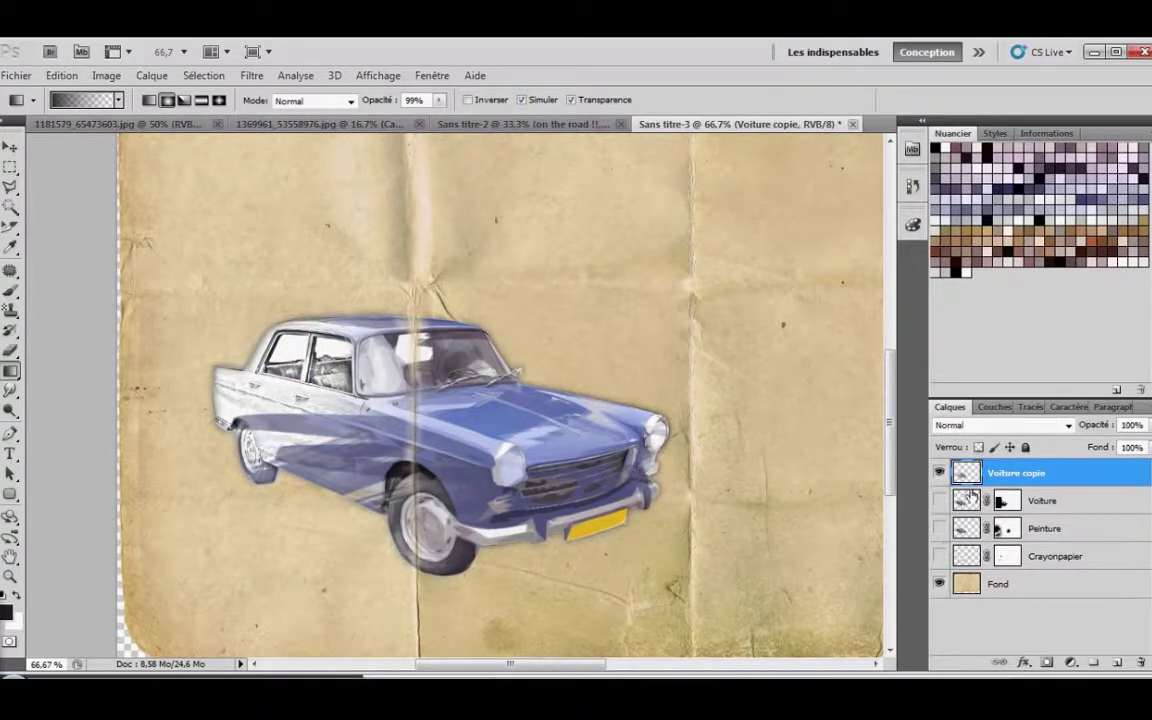
click(1000, 425)
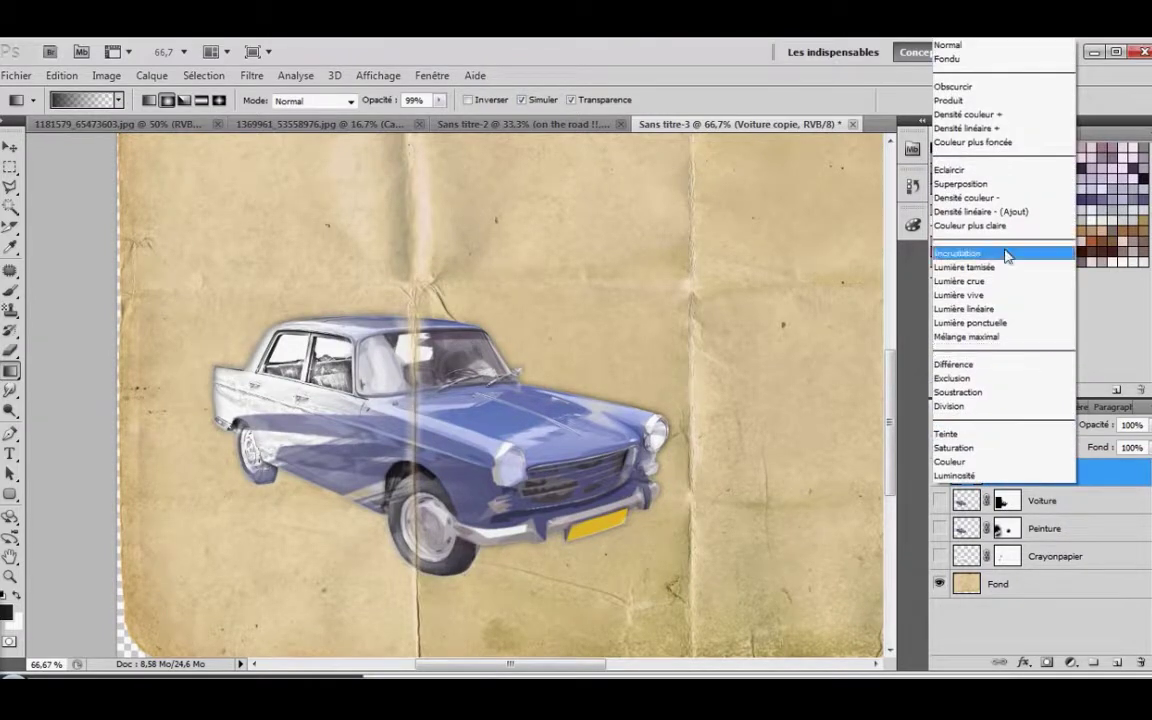
click(985, 111)
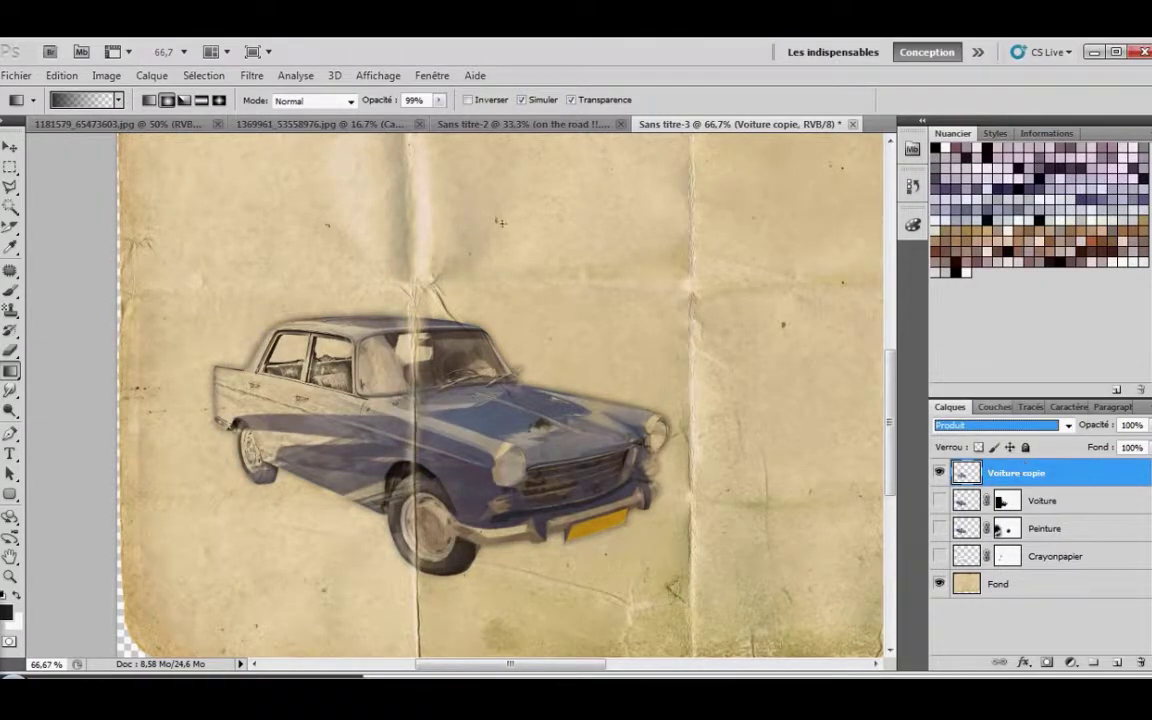
- Apply Luminosité/Contraste to the Voiture copie layer with brightness 57 and contrast 64
click(107, 80)
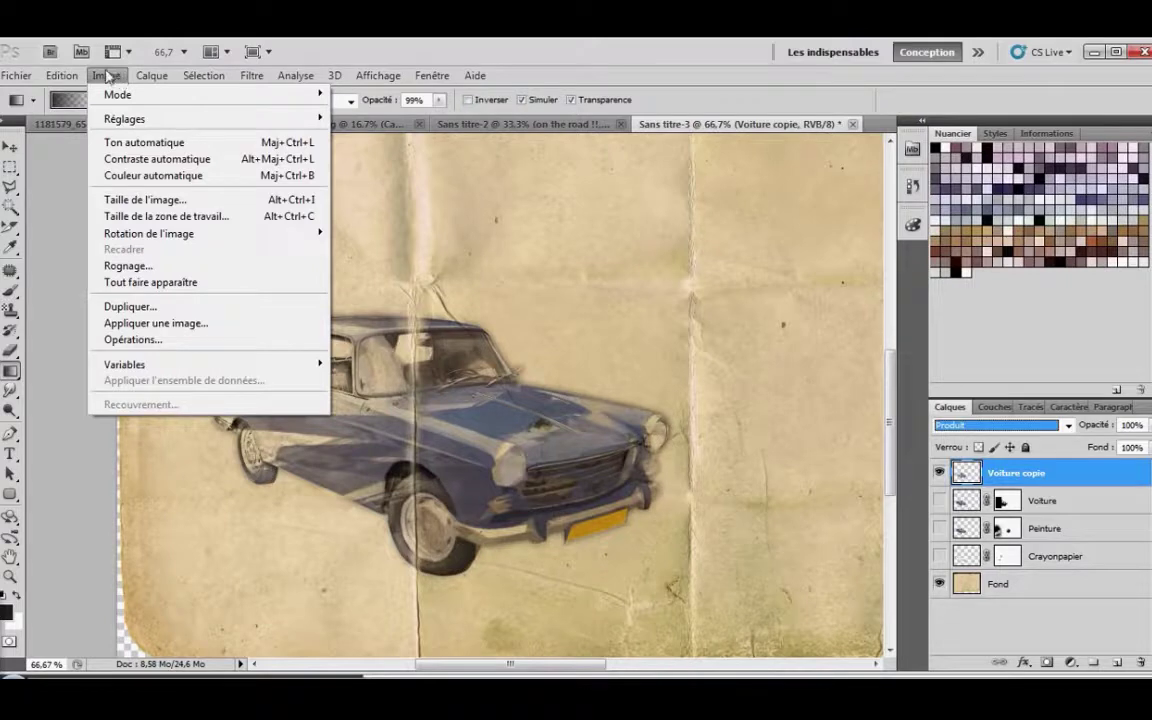
mouse_move(115, 118)
click(397, 120)
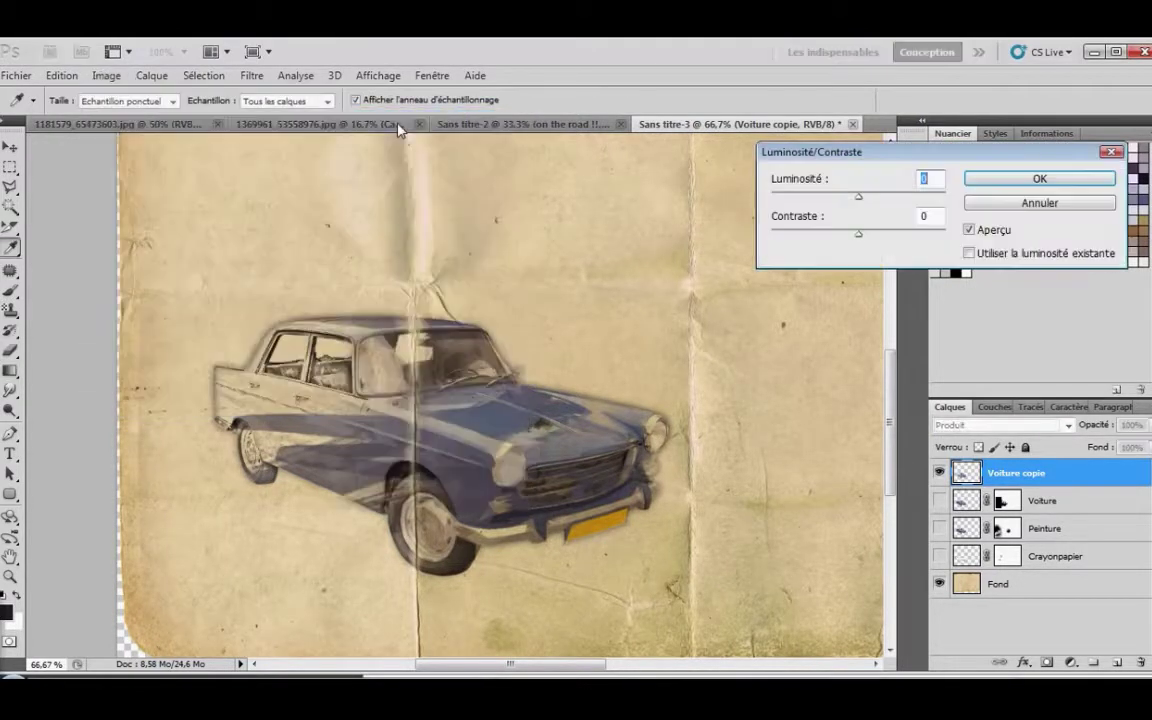
drag(857, 204, 892, 240)
drag(890, 238, 916, 237)
drag(883, 198, 892, 198)
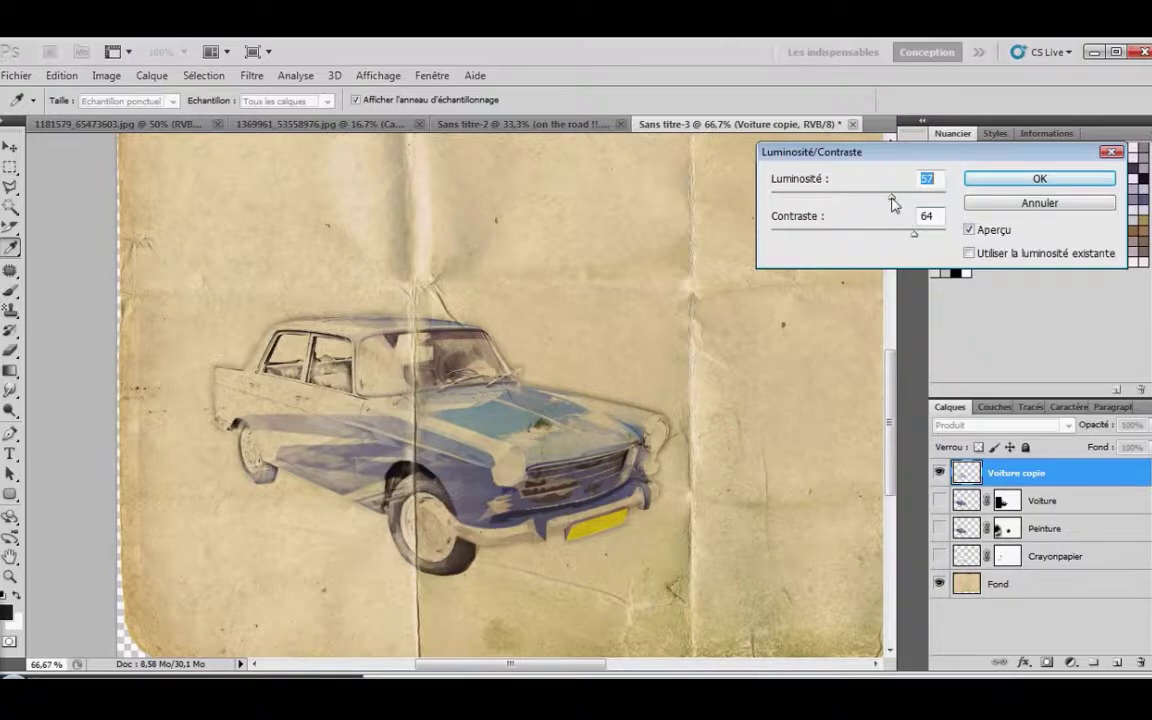
click(1005, 178)
- Apply Teinte/Saturation to the Voiture copie layer with saturation -37 and lightness -10
click(110, 76)
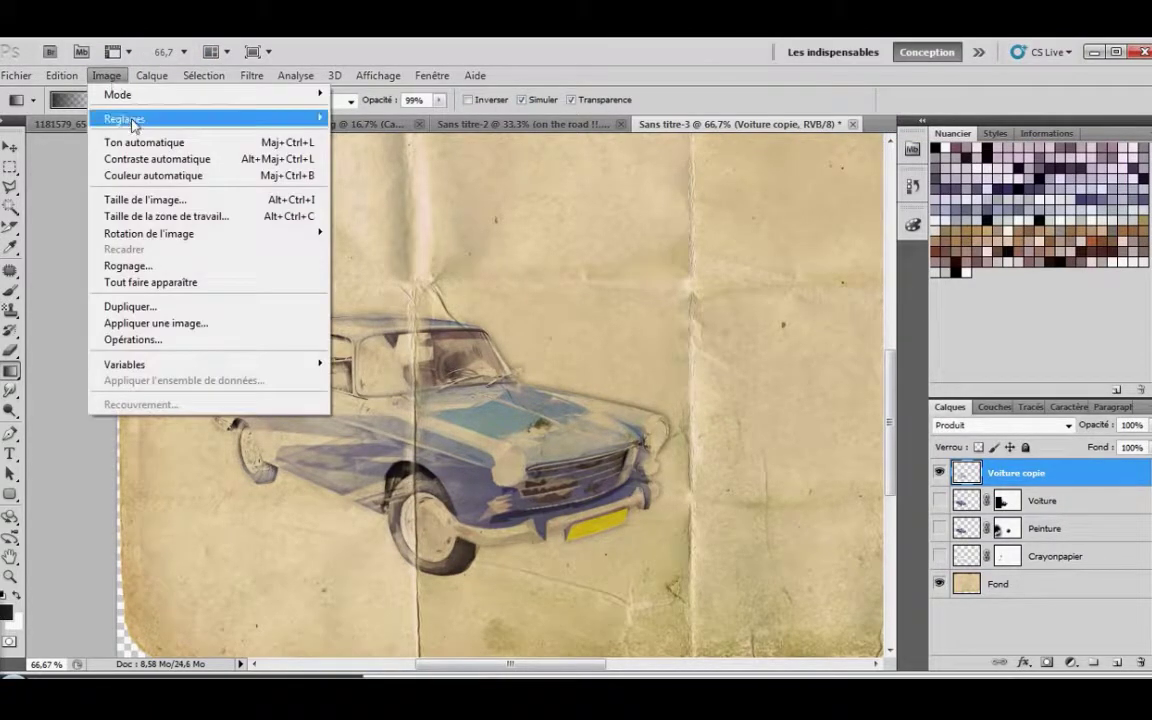
mouse_move(120, 117)
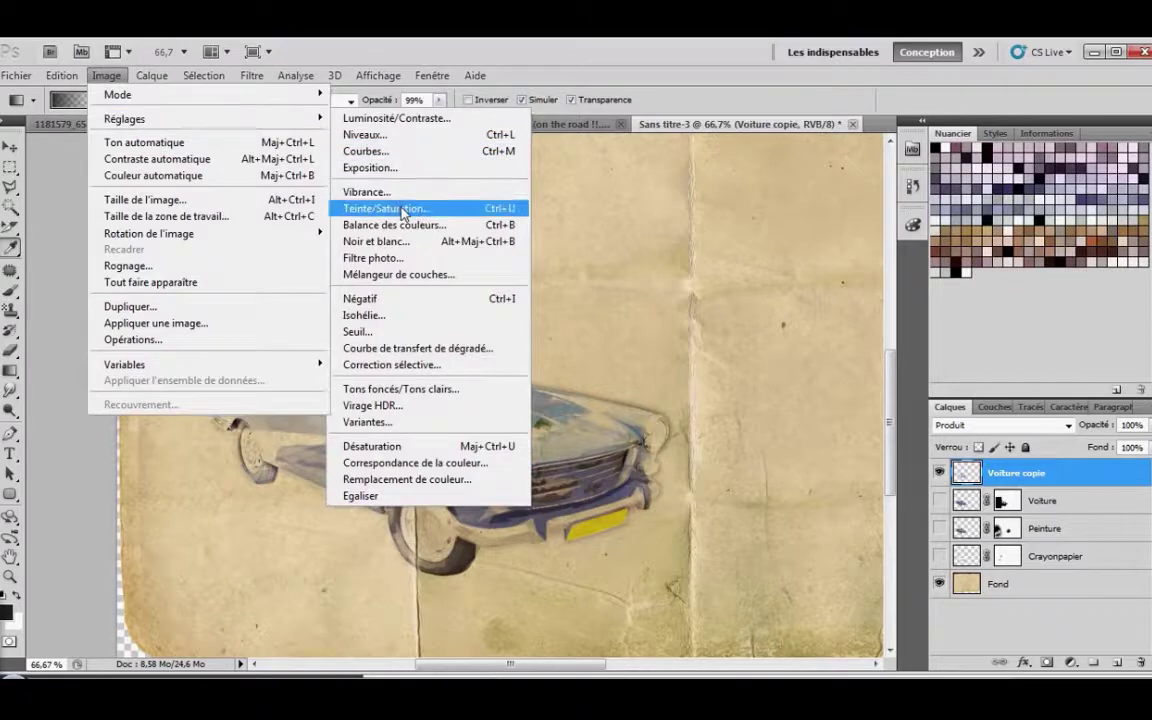
click(385, 208)
drag(847, 254, 813, 253)
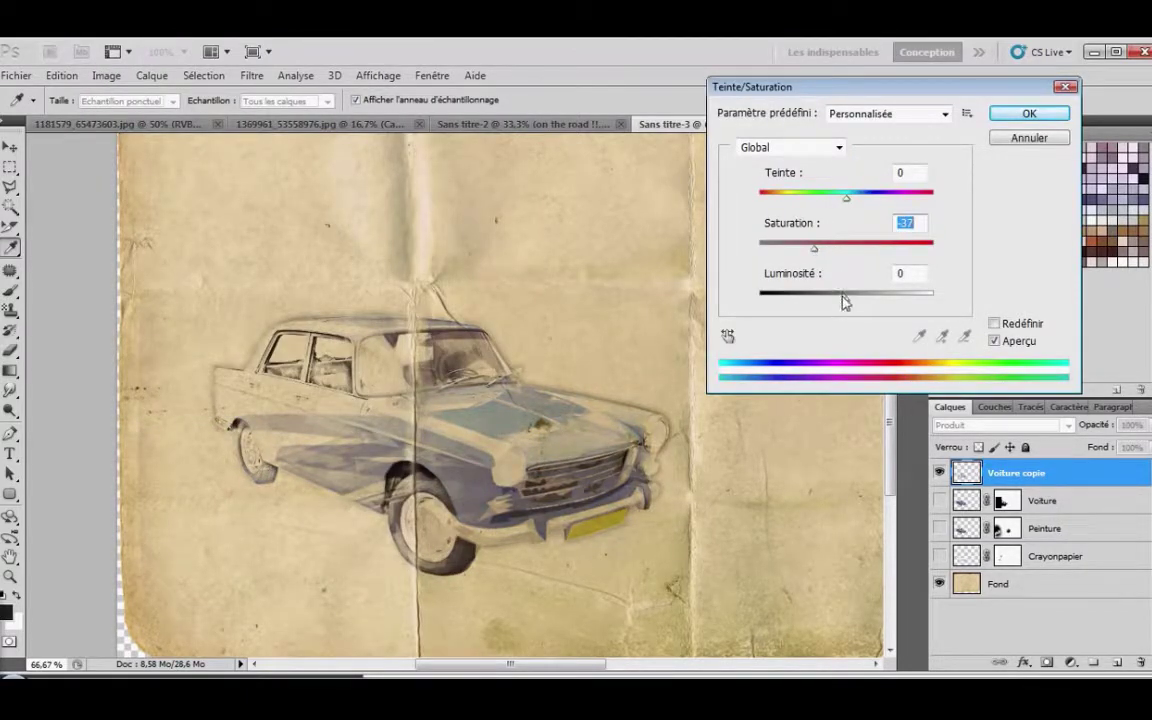
mouse_move(847, 306)
mouse_down()
mouse_move(818, 303)
mouse_move(840, 303)
mouse_up()
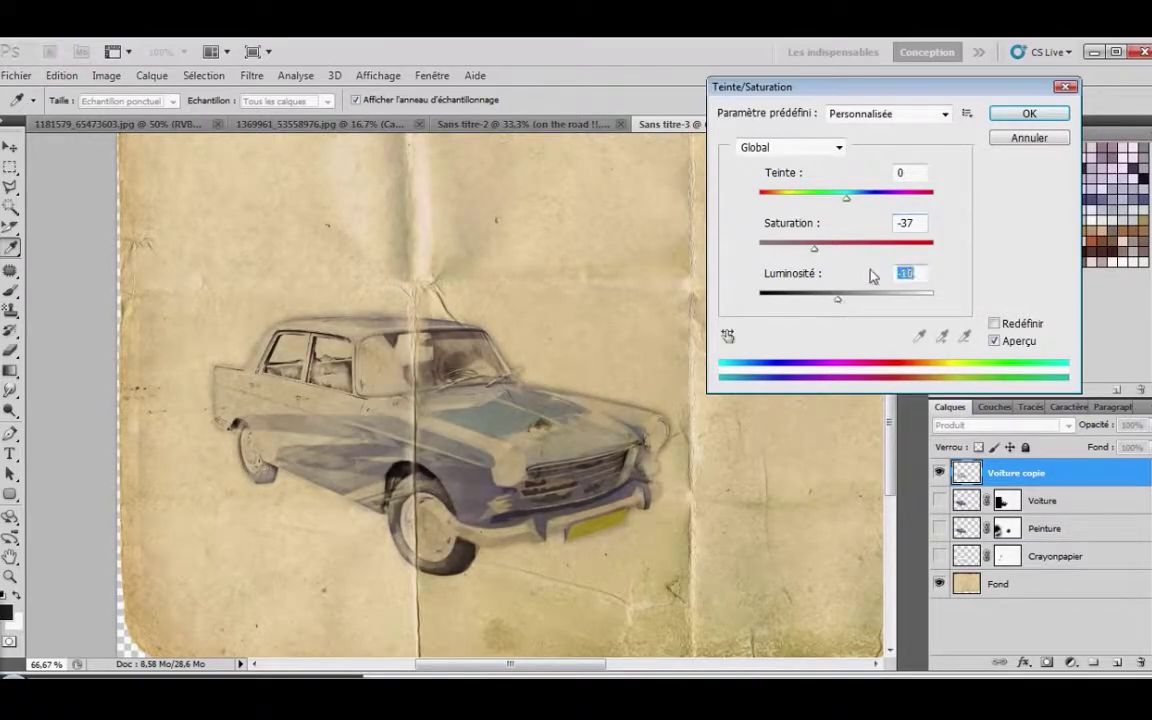
click(1010, 113)
key(g)
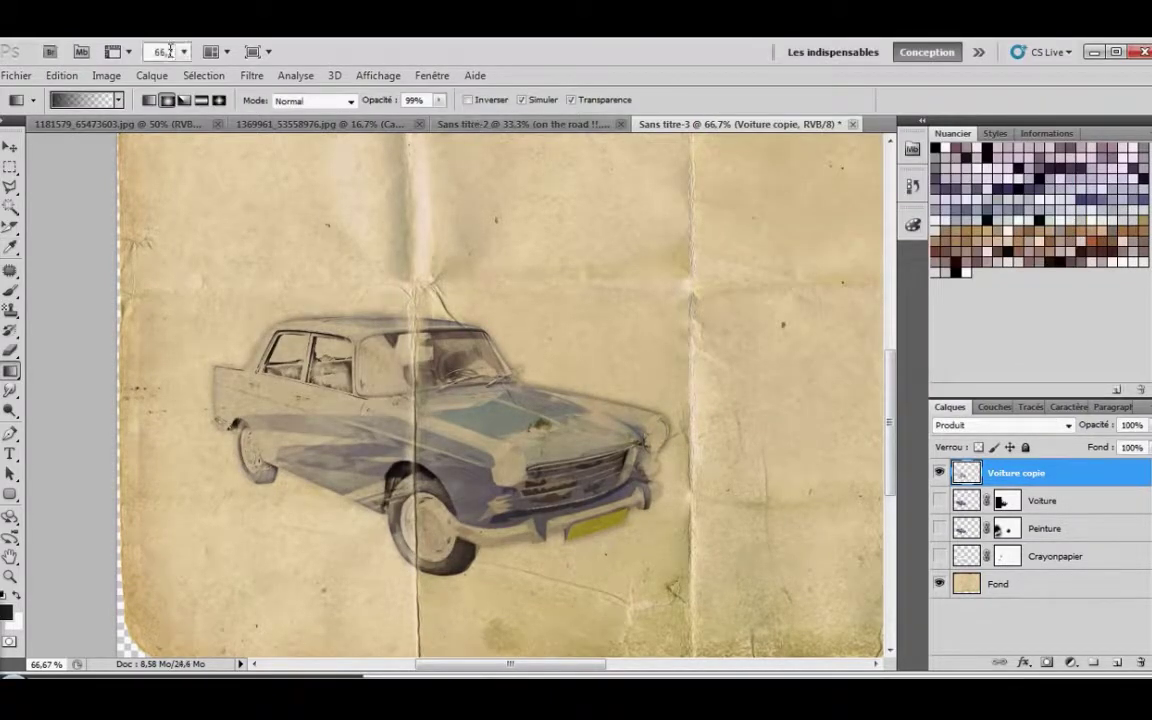
- Apply Luminosité/Contraste to the Voiture copie layer with brightness -3 and contrast 100
click(110, 78)
mouse_move(137, 118)
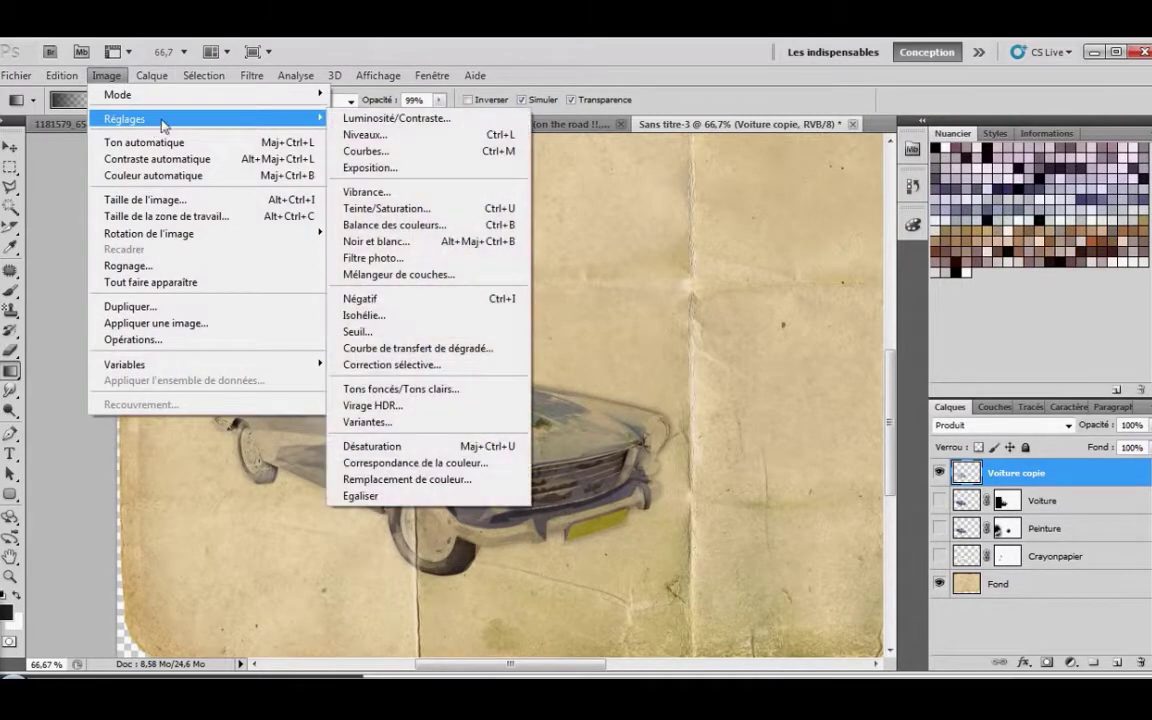
click(395, 120)
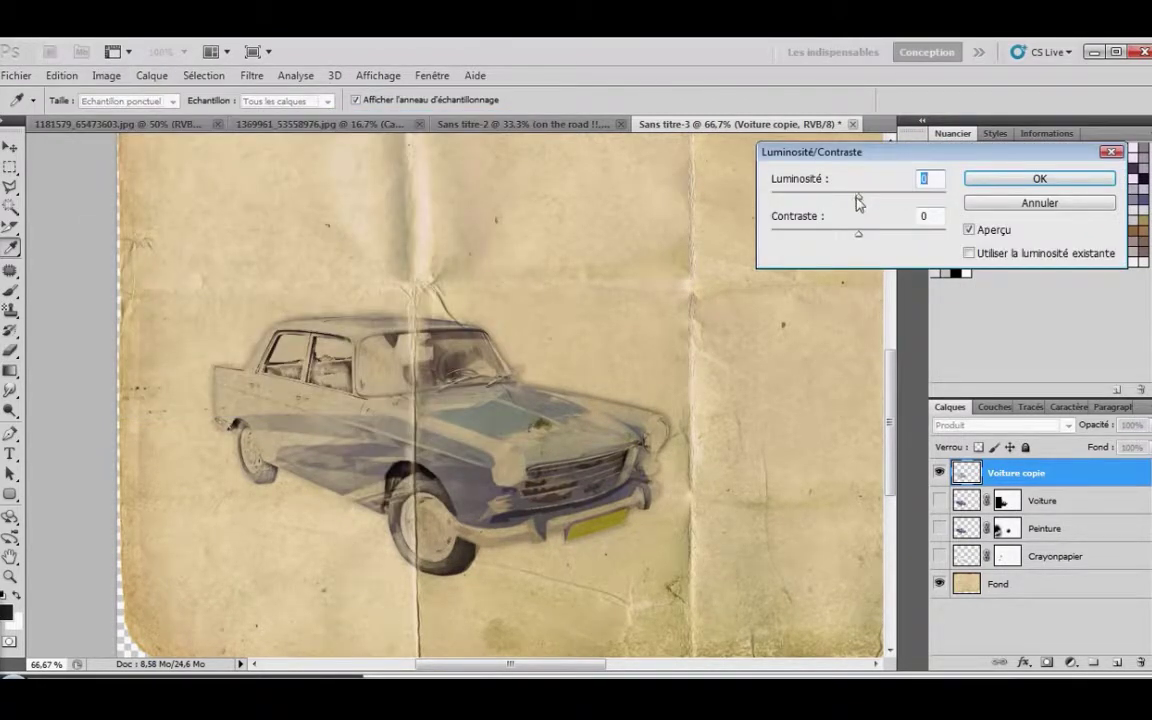
drag(858, 198, 922, 233)
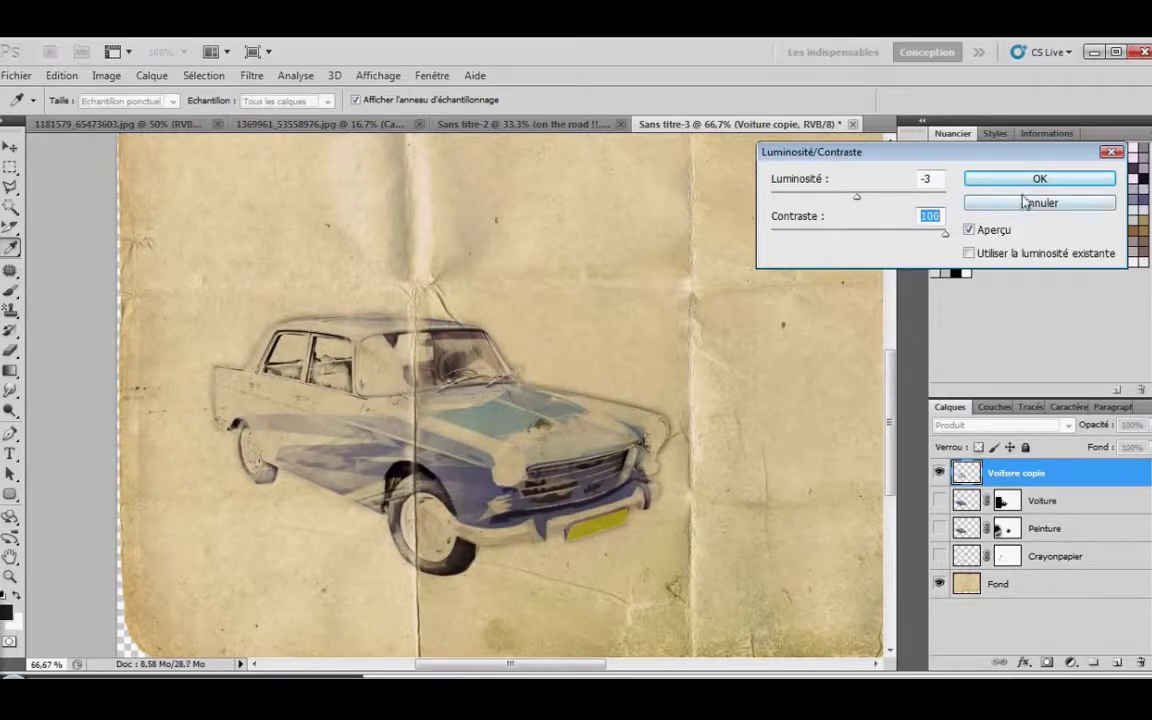
click(975, 177)
- Duplicate the Voiture copie layer within the same document as Voiture copie 2
key(ctrl+minus)
key(ctrl+minus)
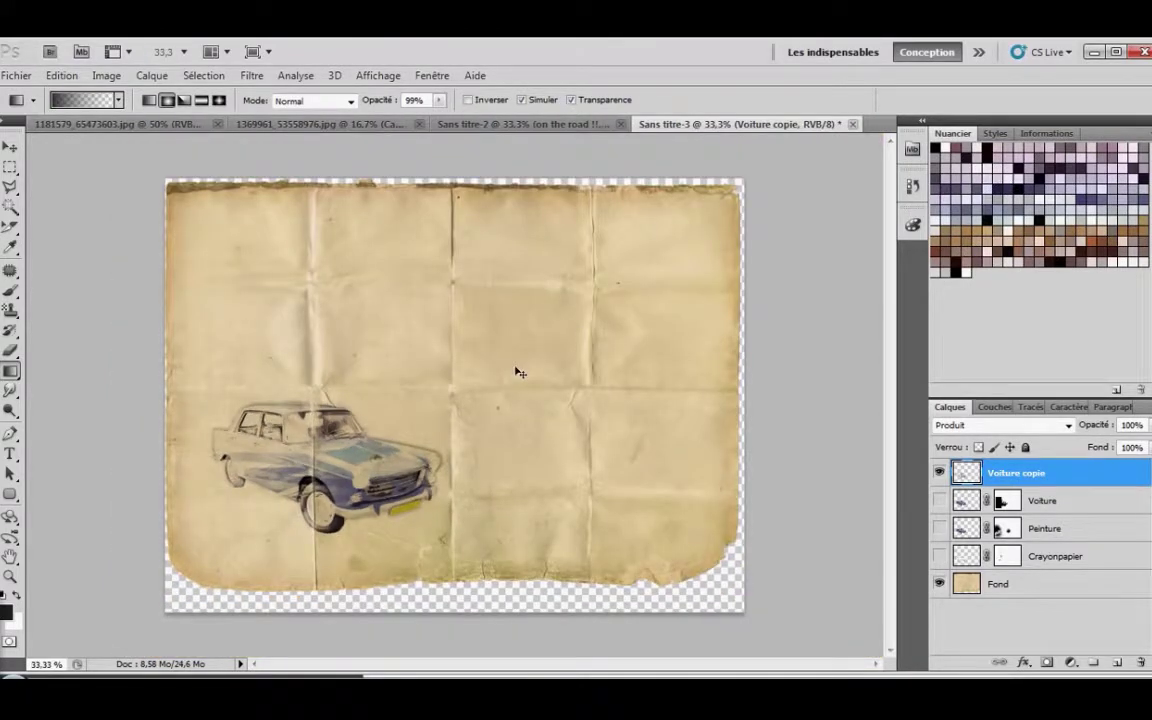
key(ctrl+plus)
key(ctrl+plus)
scroll(499, 394, down, 2)
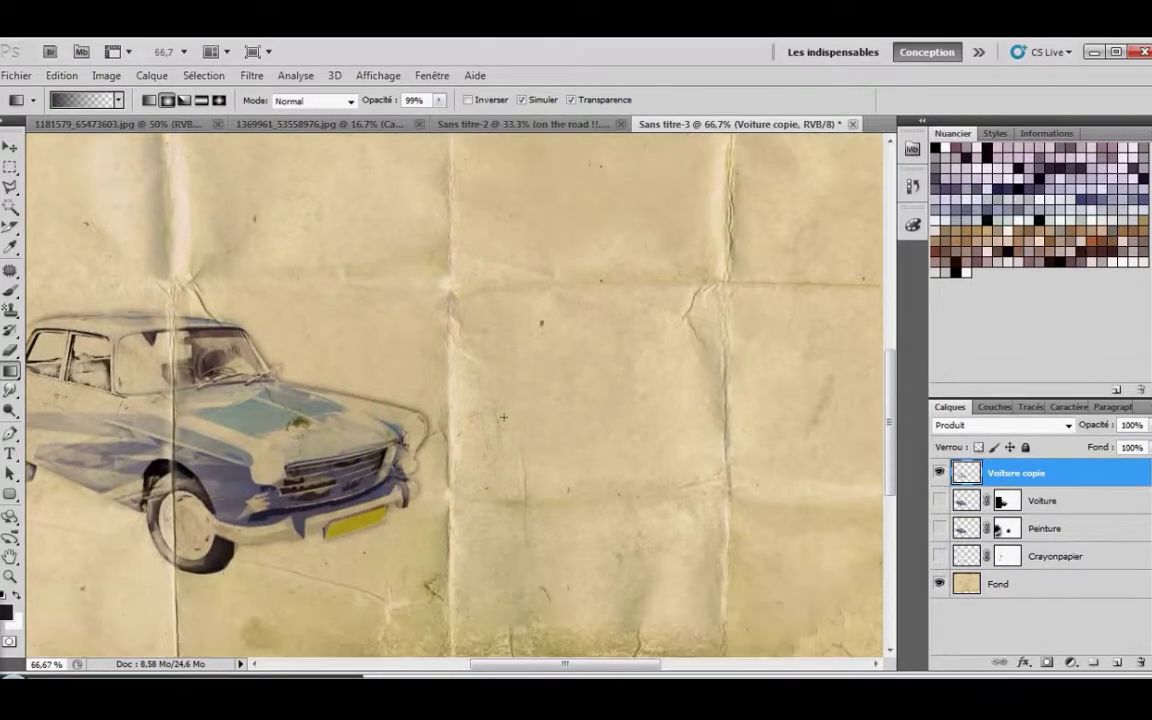
drag(613, 664, 589, 665)
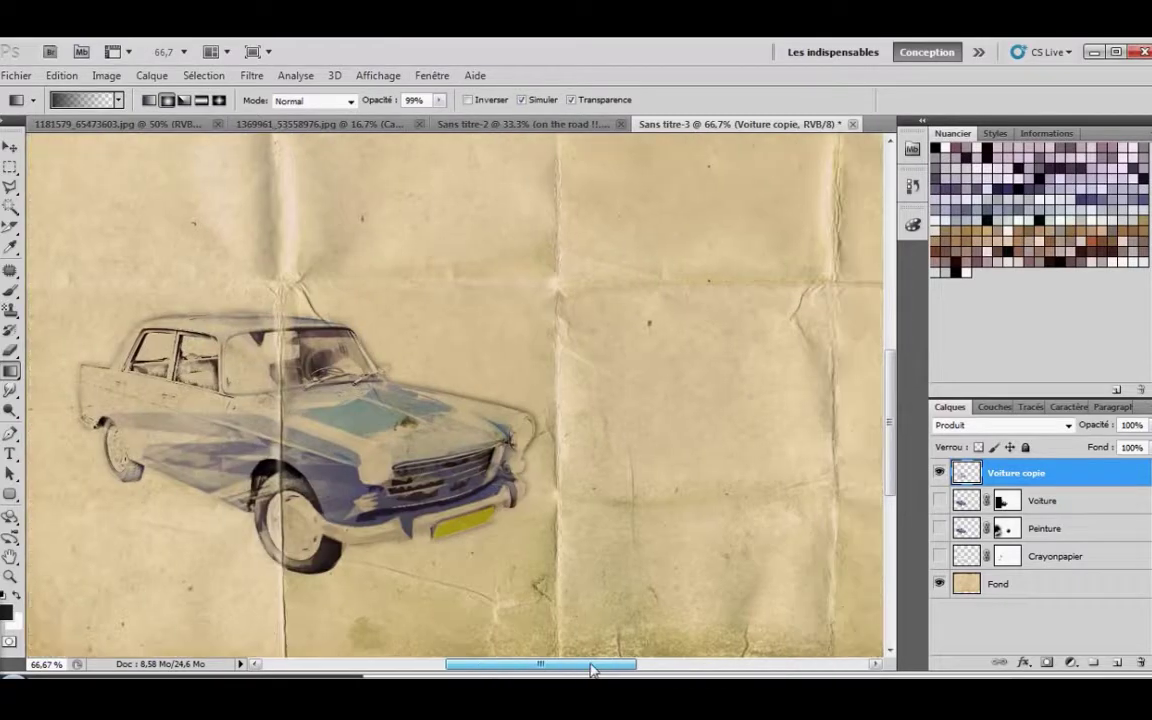
right_click(1043, 471)
click(941, 120)
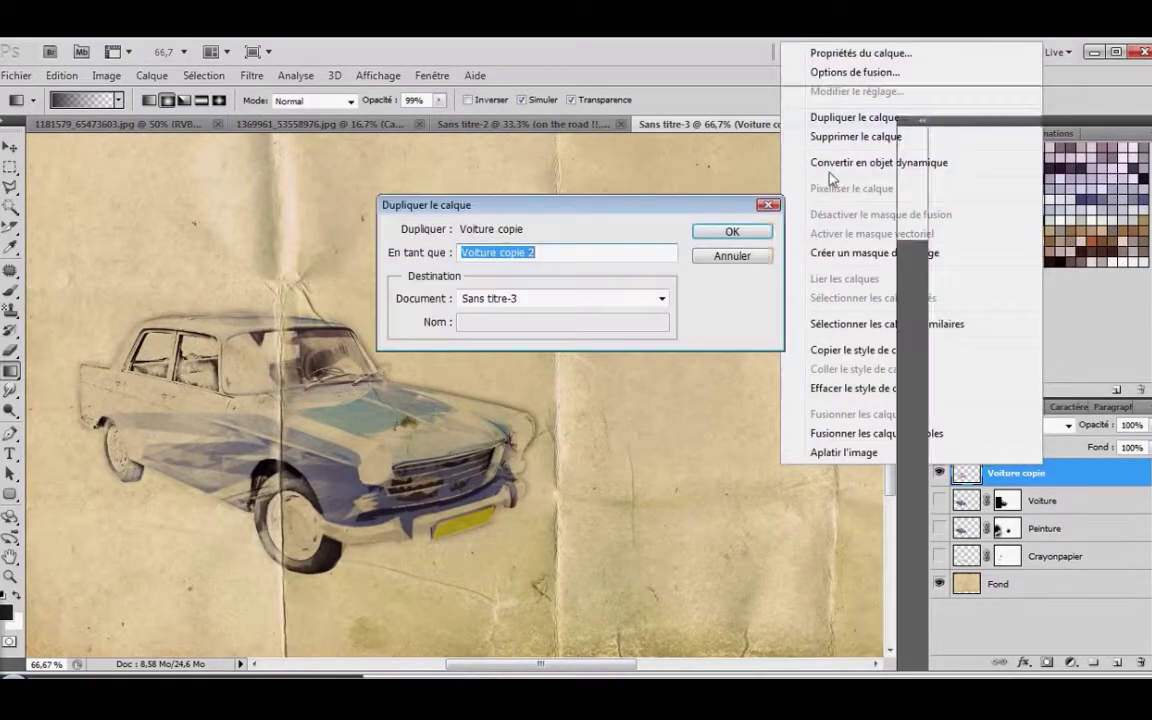
click(740, 230)
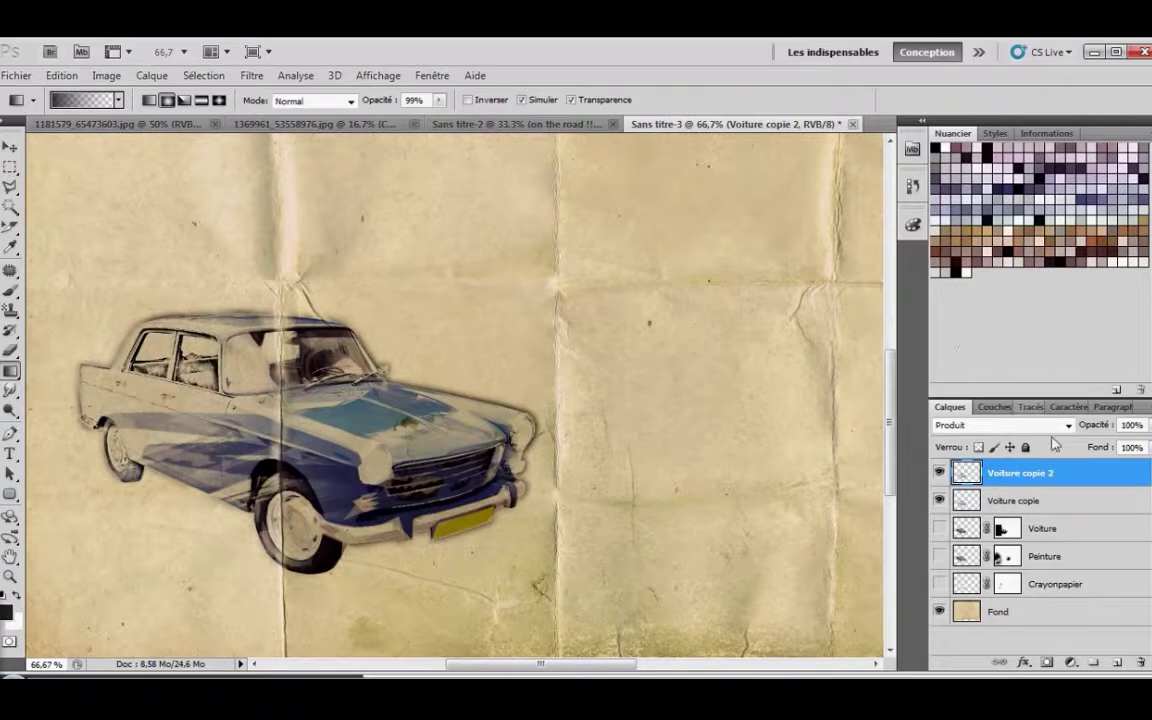
- Keep the Voiture copie 2 layer in Produit blend mode and compare the car with that layer hidden and shown
click(1070, 427)
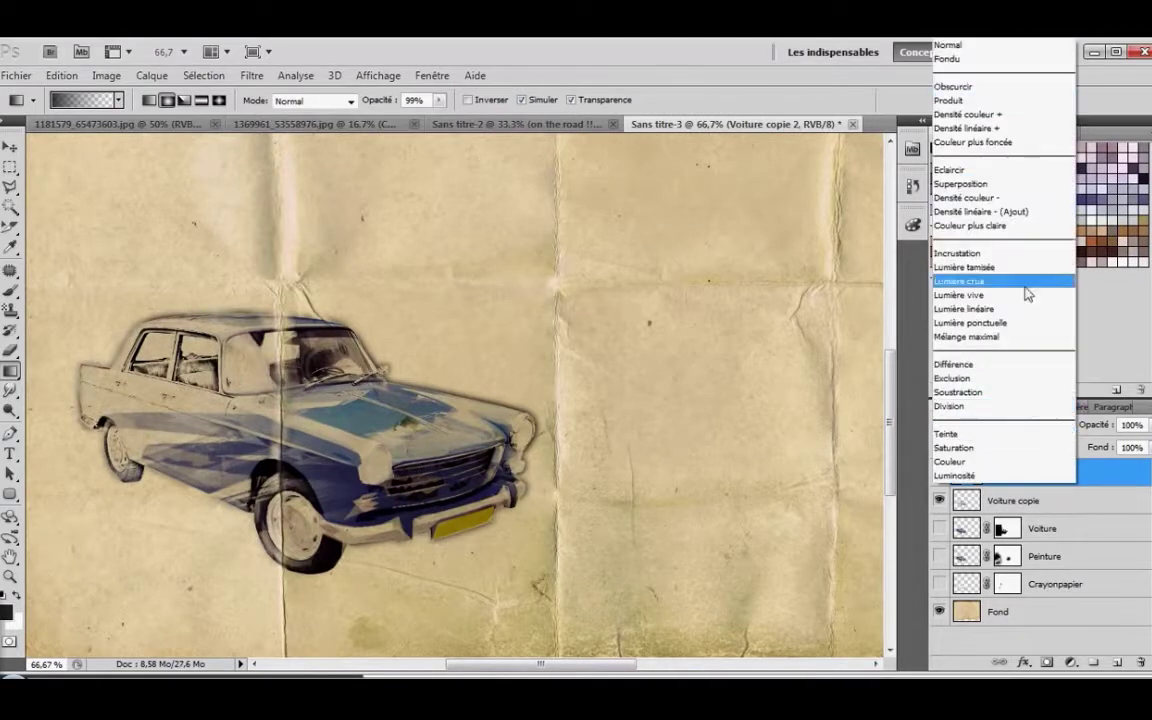
click(983, 101)
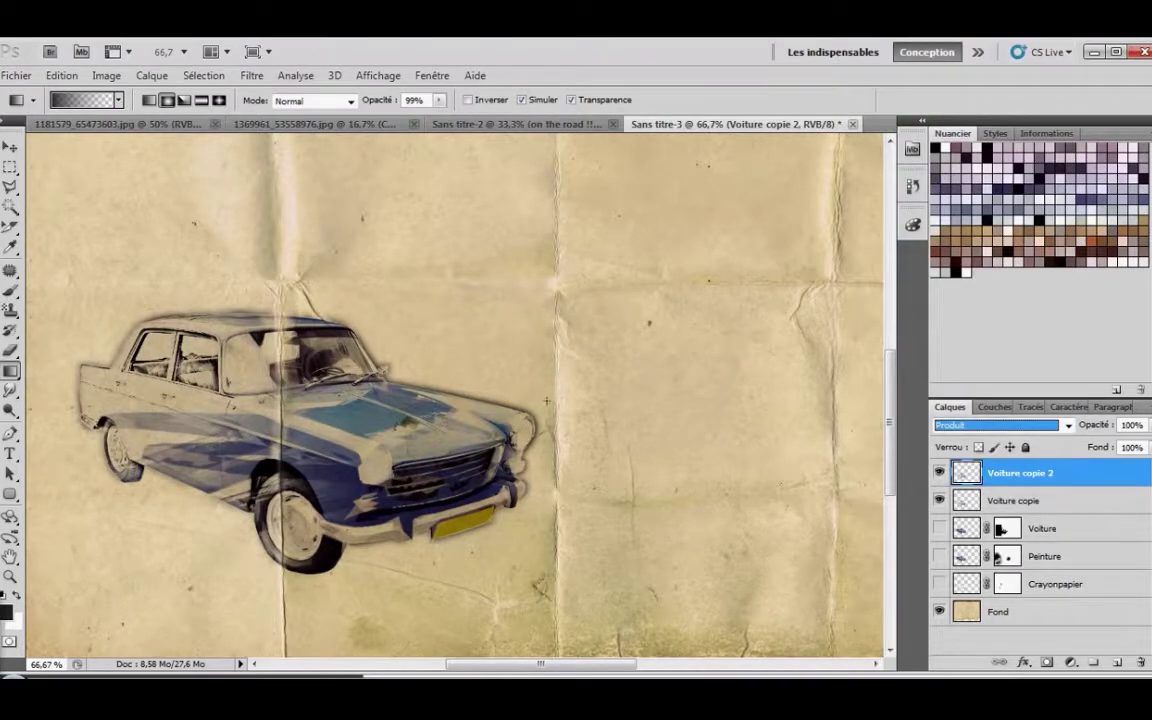
key(Up)
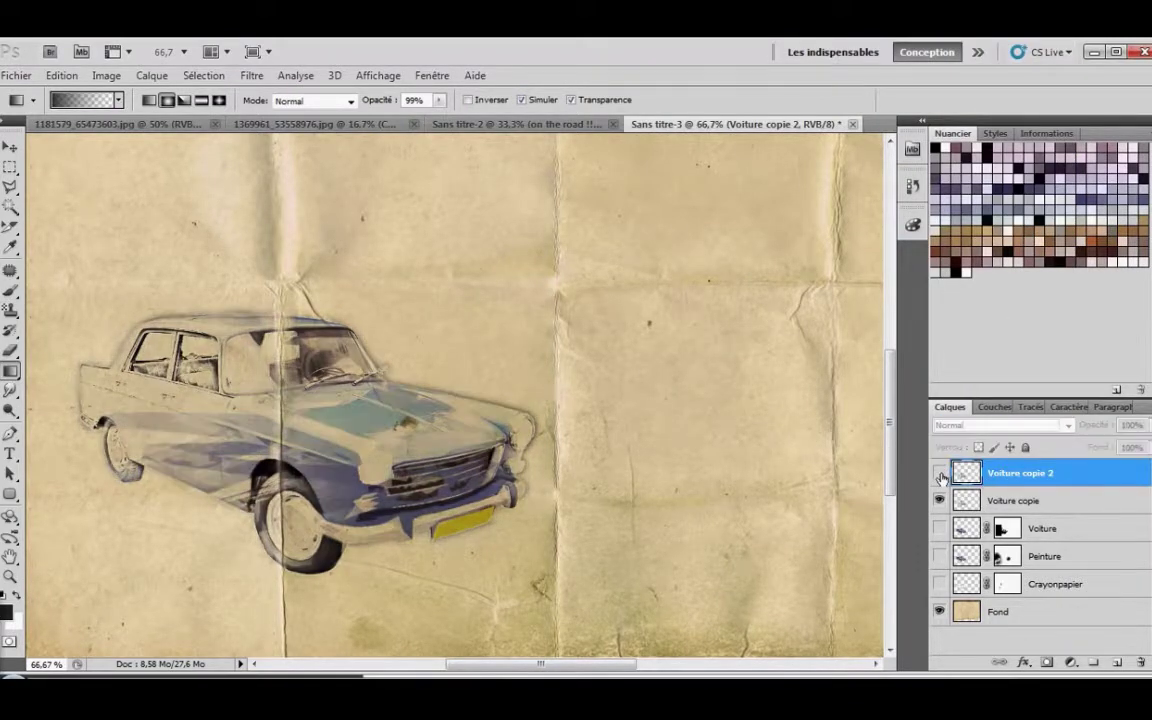
key(Down)
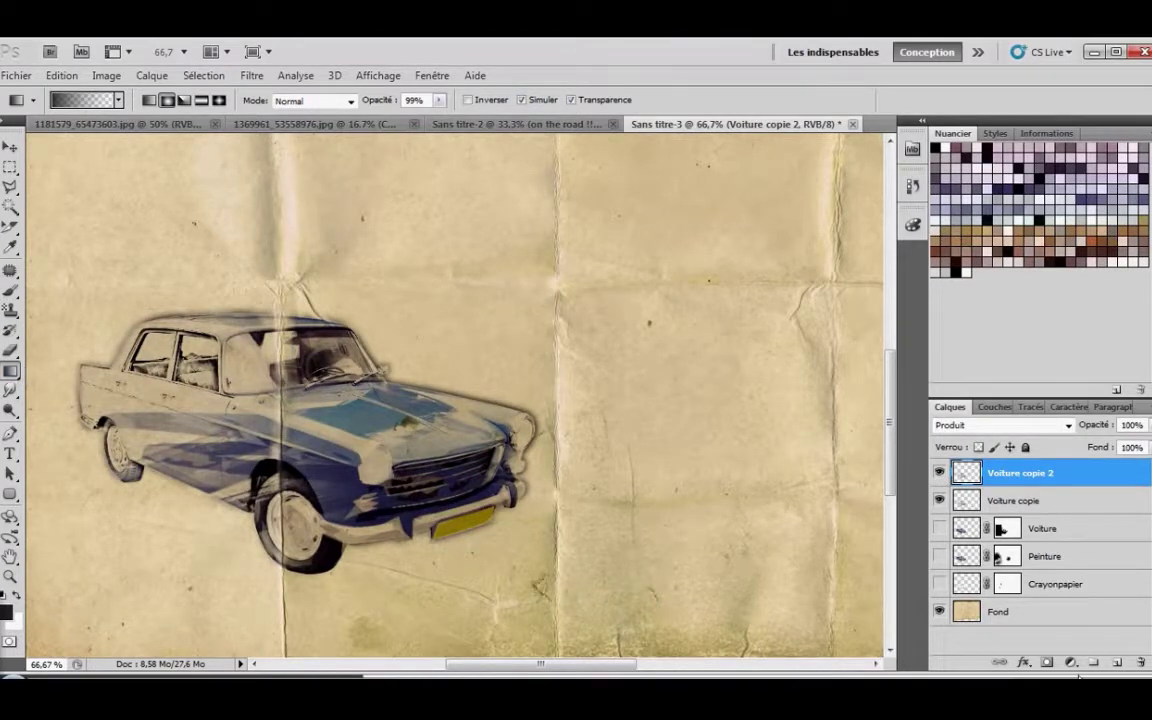
- Add a layer mask to Voiture copie 2 and fade the car's rear and front wheel with black radial gradients
click(1047, 662)
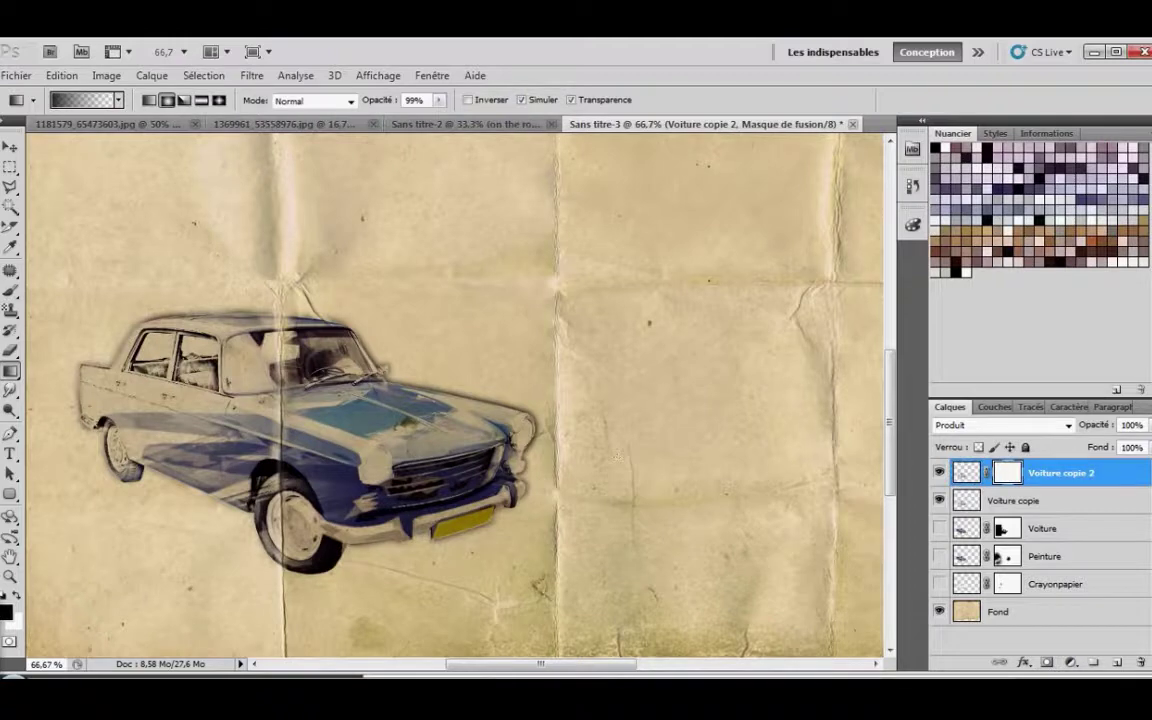
drag(10, 370, 70, 375)
drag(50, 440, 62, 430)
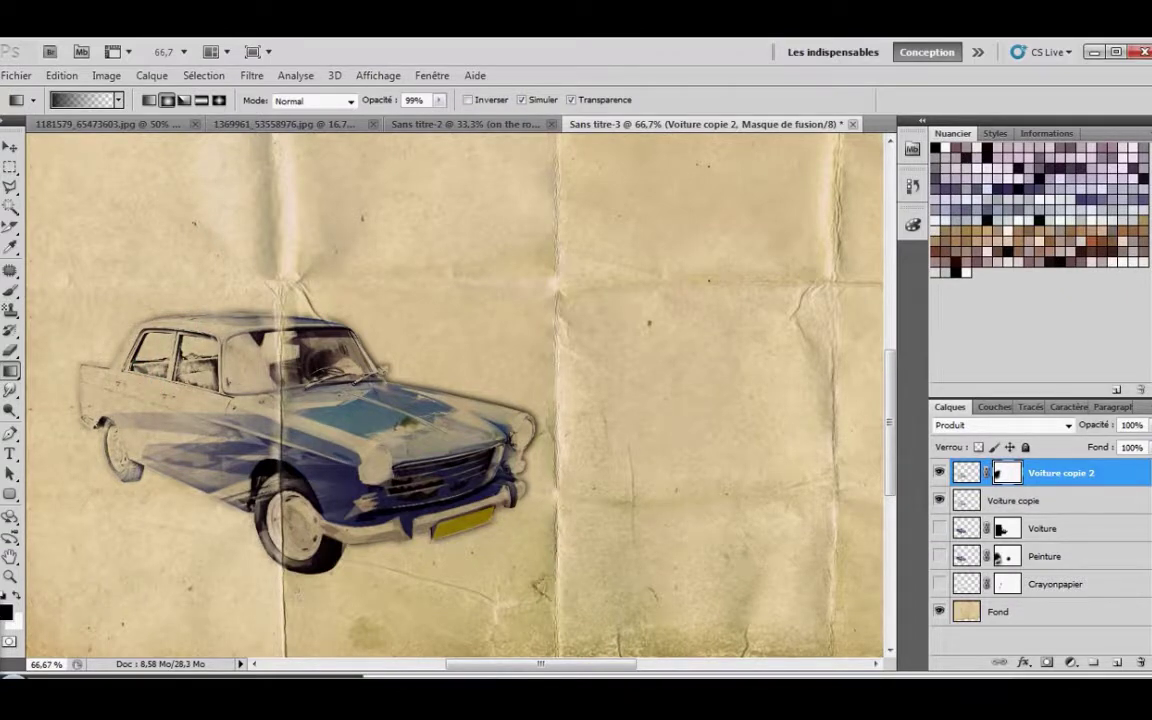
drag(318, 587, 322, 554)
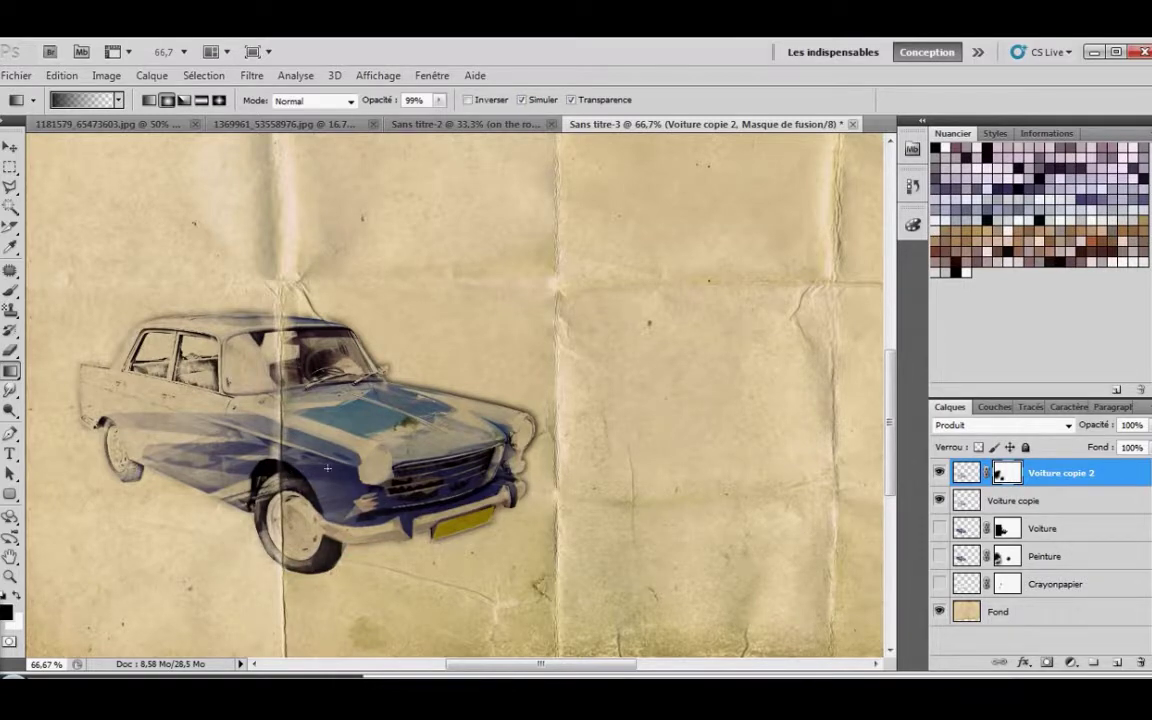
- Select a wide rectangle of about 1789 × 657 pixels enclosing the car and the blank paper beside it
scroll(327, 467, down, 2)
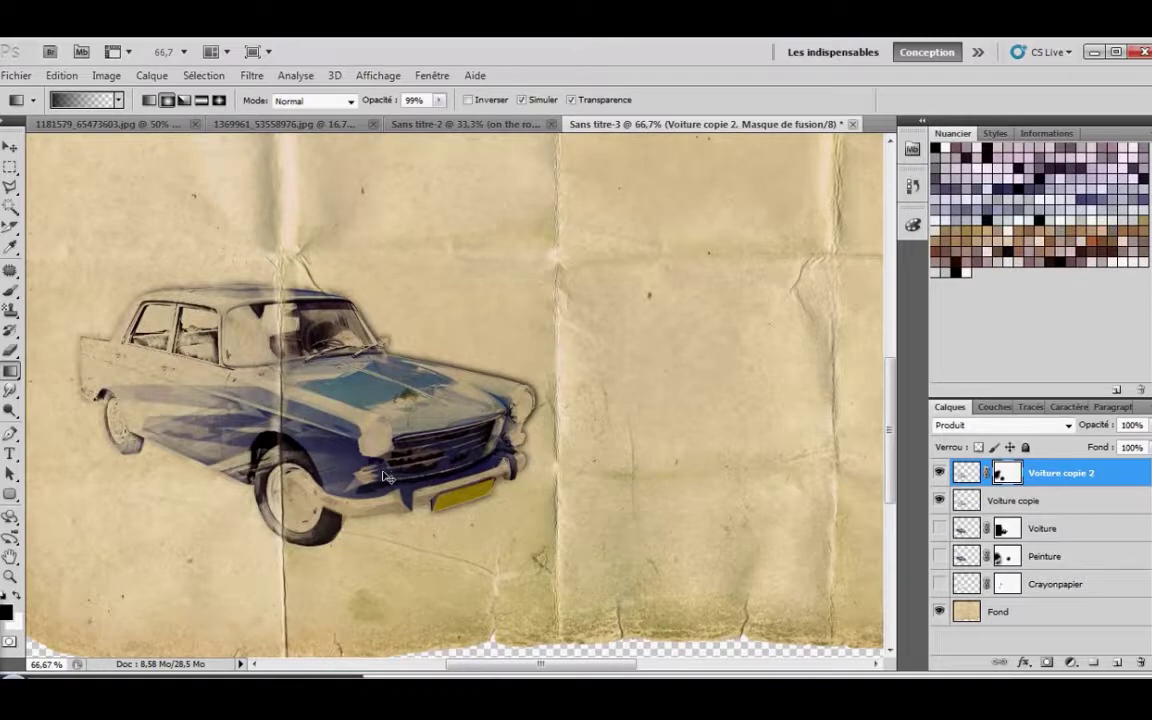
scroll(395, 477, down, 2)
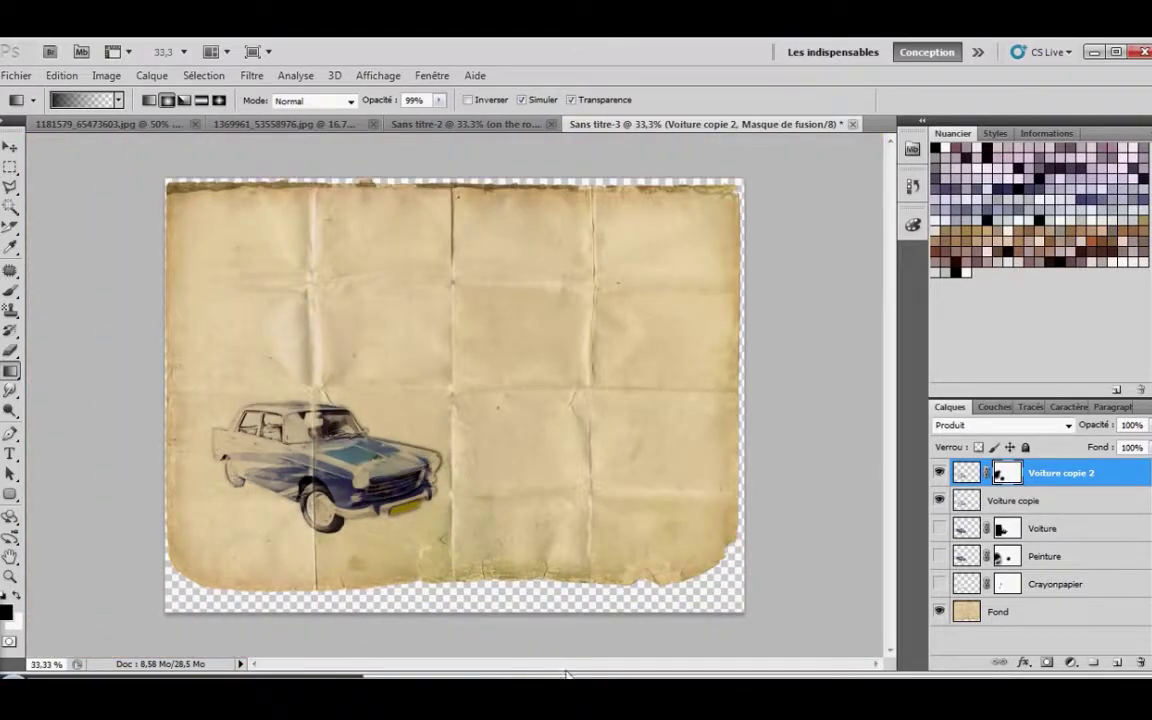
click(10, 167)
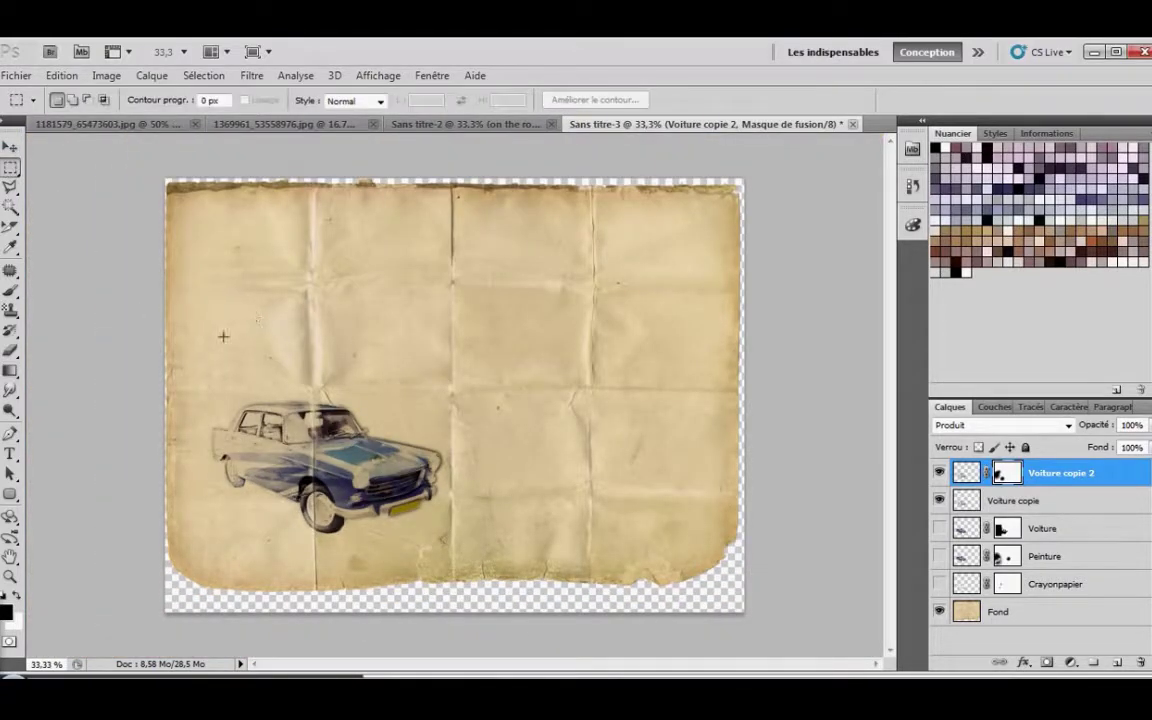
drag(306, 500, 703, 540)
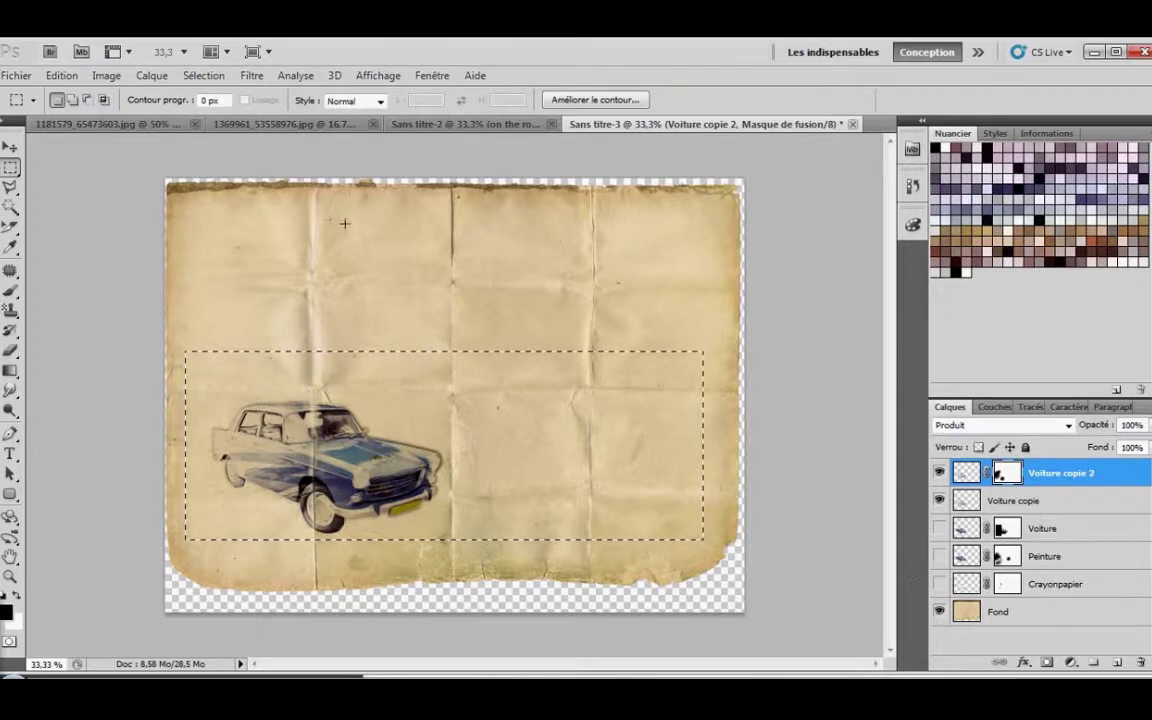
- Create a transparent 1789 × 657 pixel RGB document at 200 pixels/pouce and paste the merged copy of the selection into it
click(16, 75)
click(28, 94)
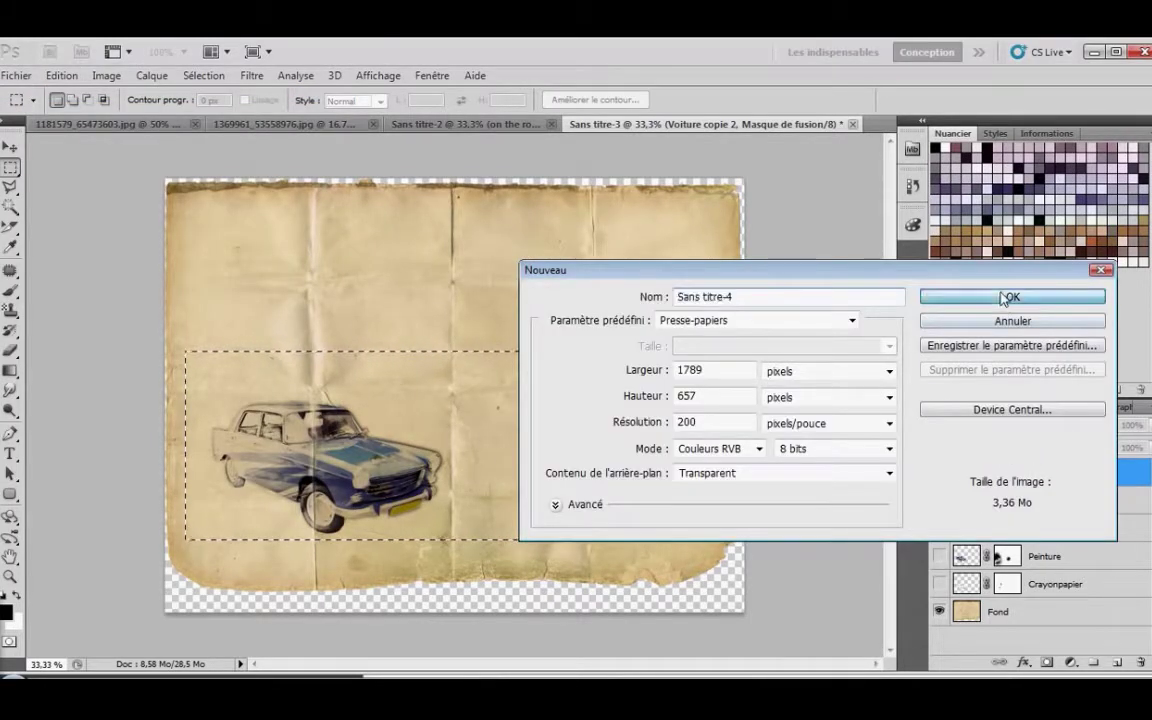
click(1012, 297)
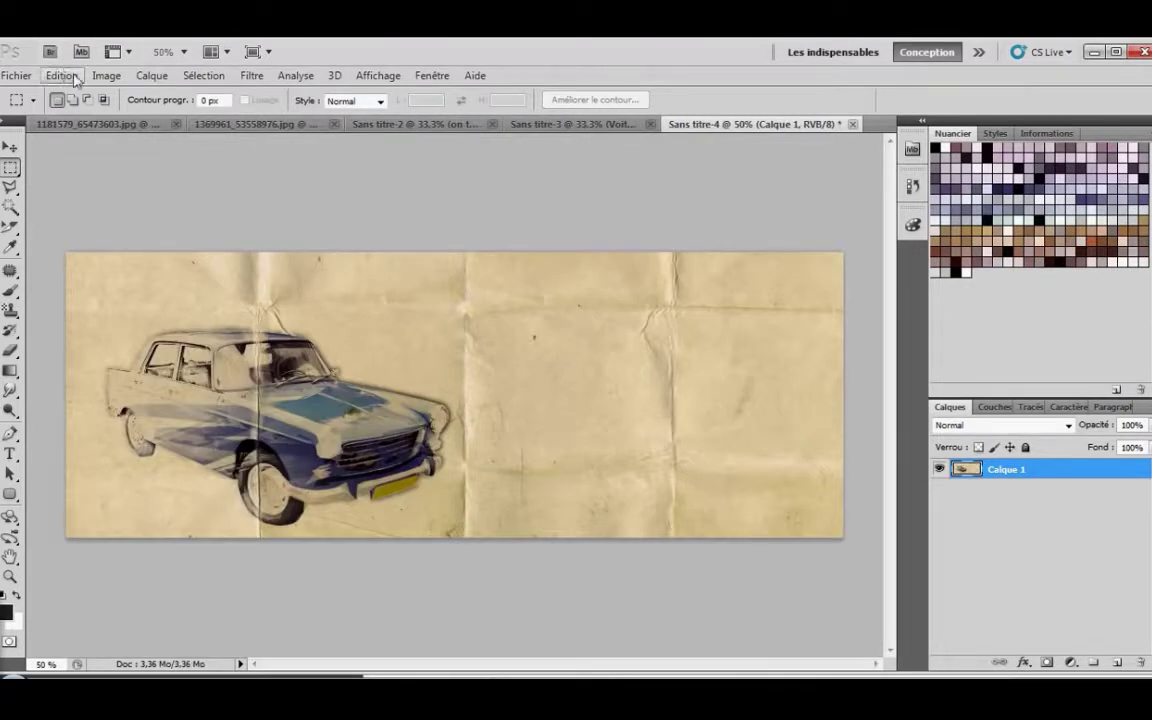
- Apply Teinte/Saturation to Calque 1 with saturation -27 and lightness +7
click(106, 75)
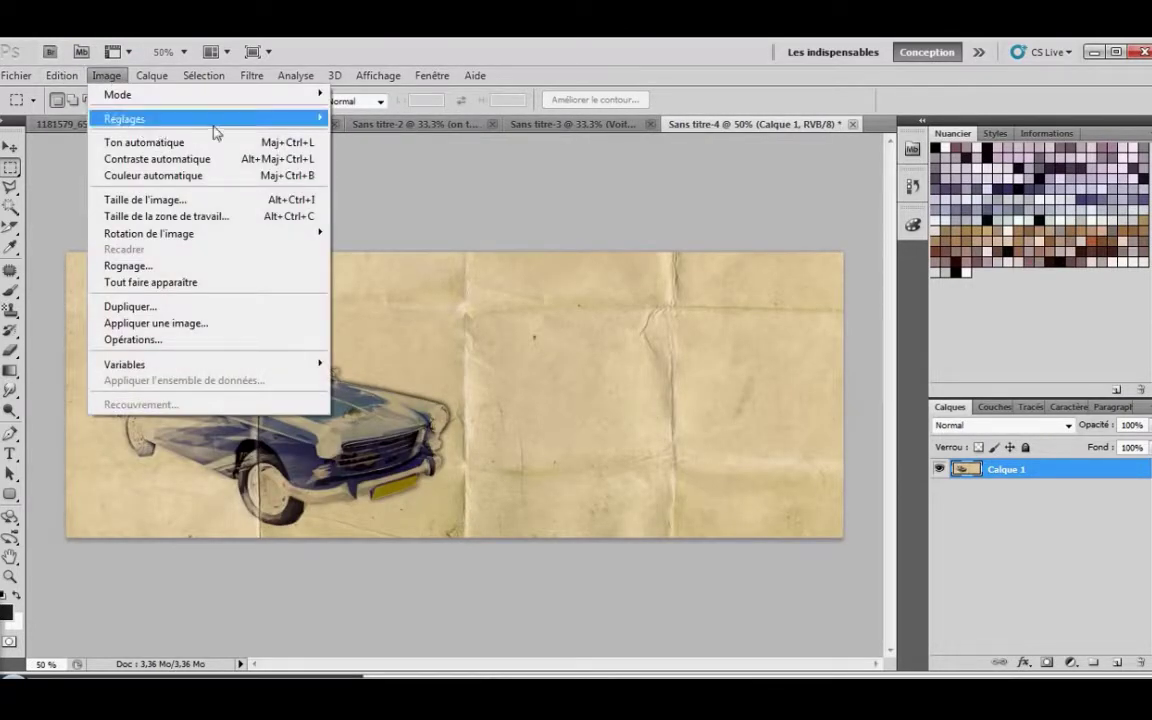
mouse_move(214, 128)
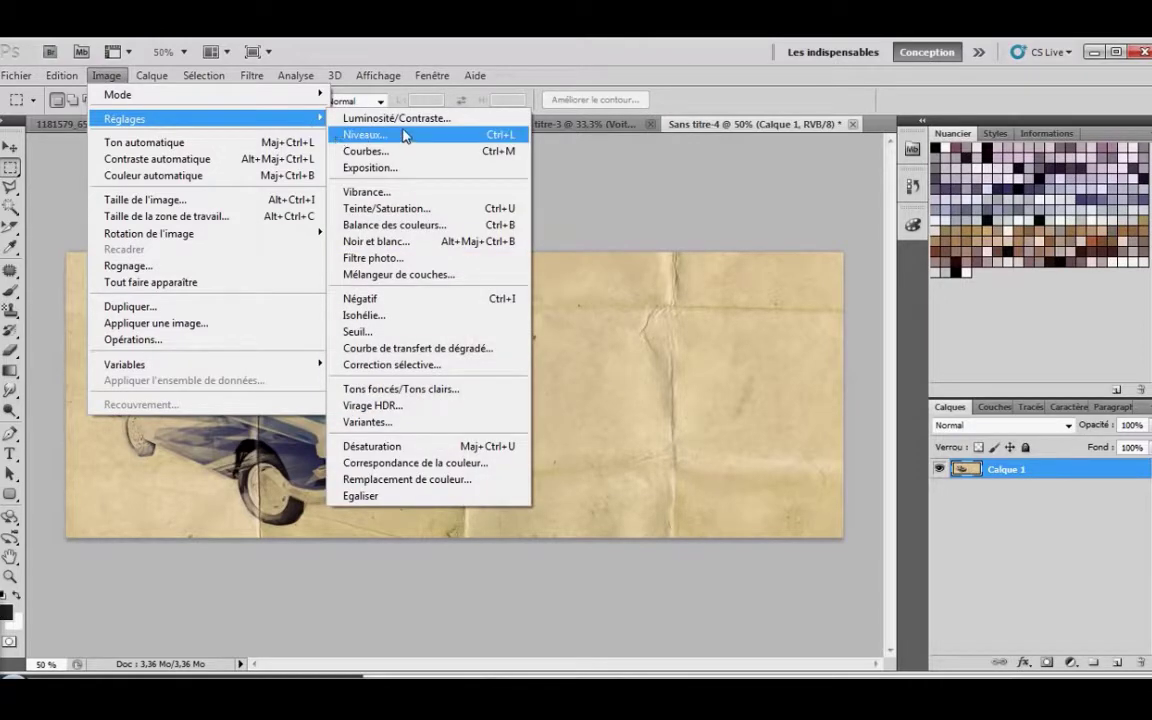
click(422, 214)
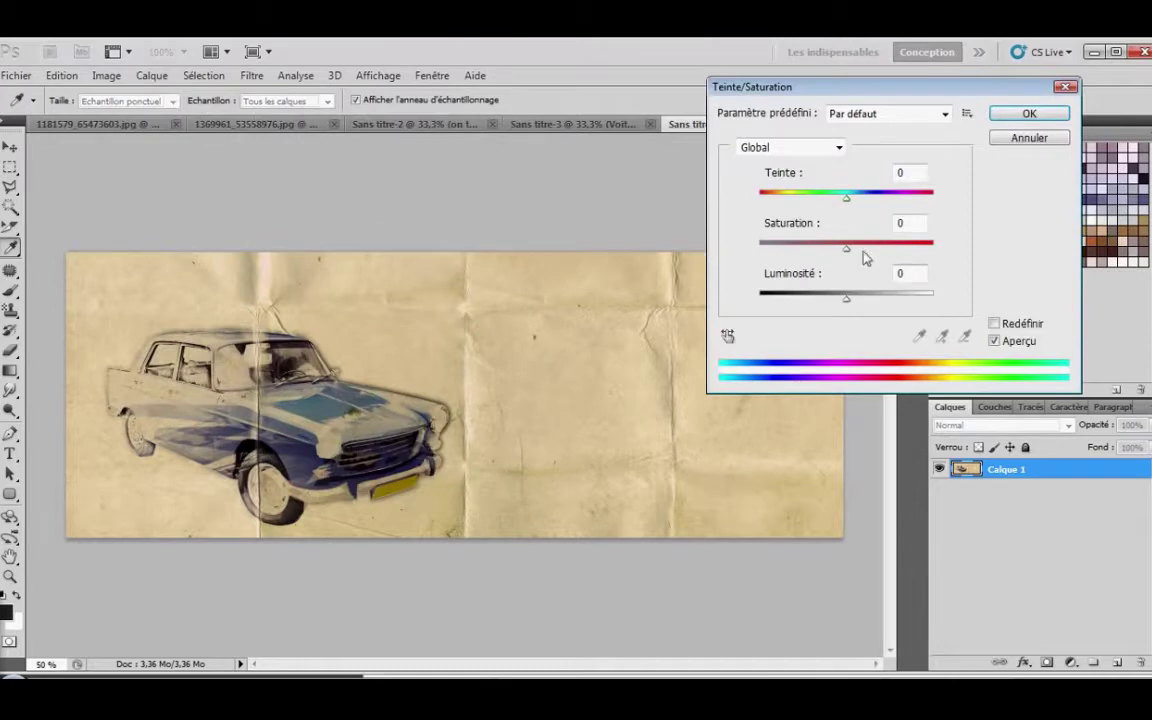
drag(845, 257, 824, 257)
mouse_move(845, 299)
mouse_down()
mouse_move(830, 303)
mouse_move(853, 303)
mouse_up()
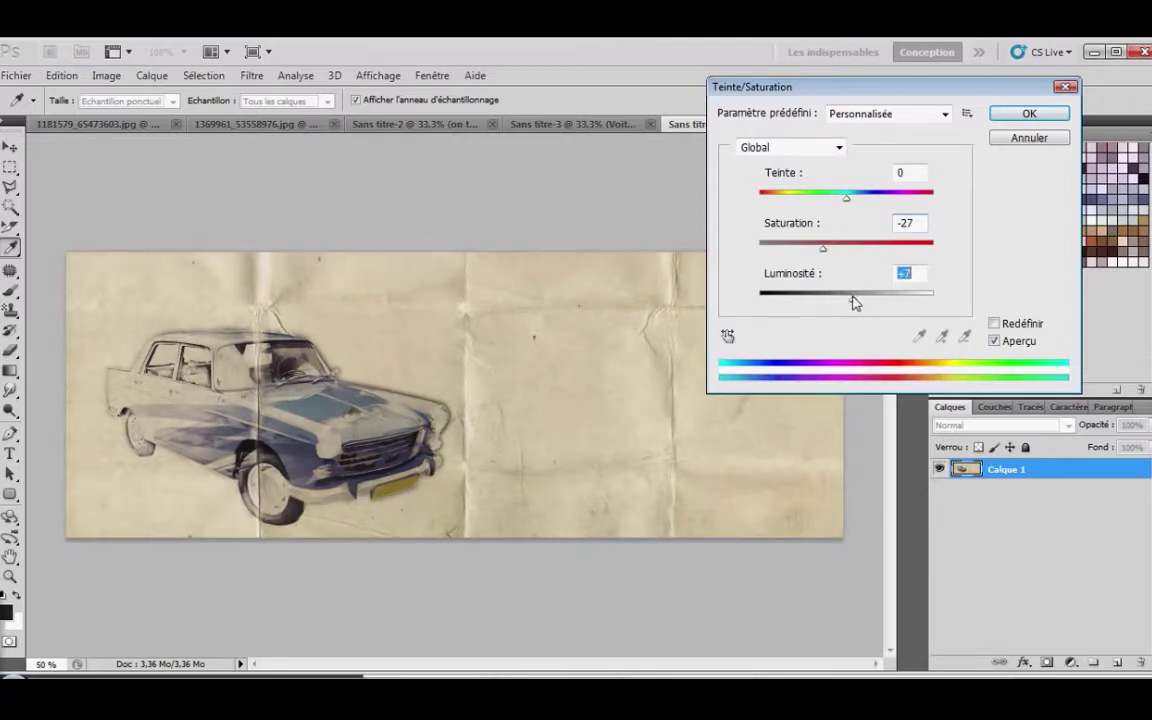
click(1028, 113)
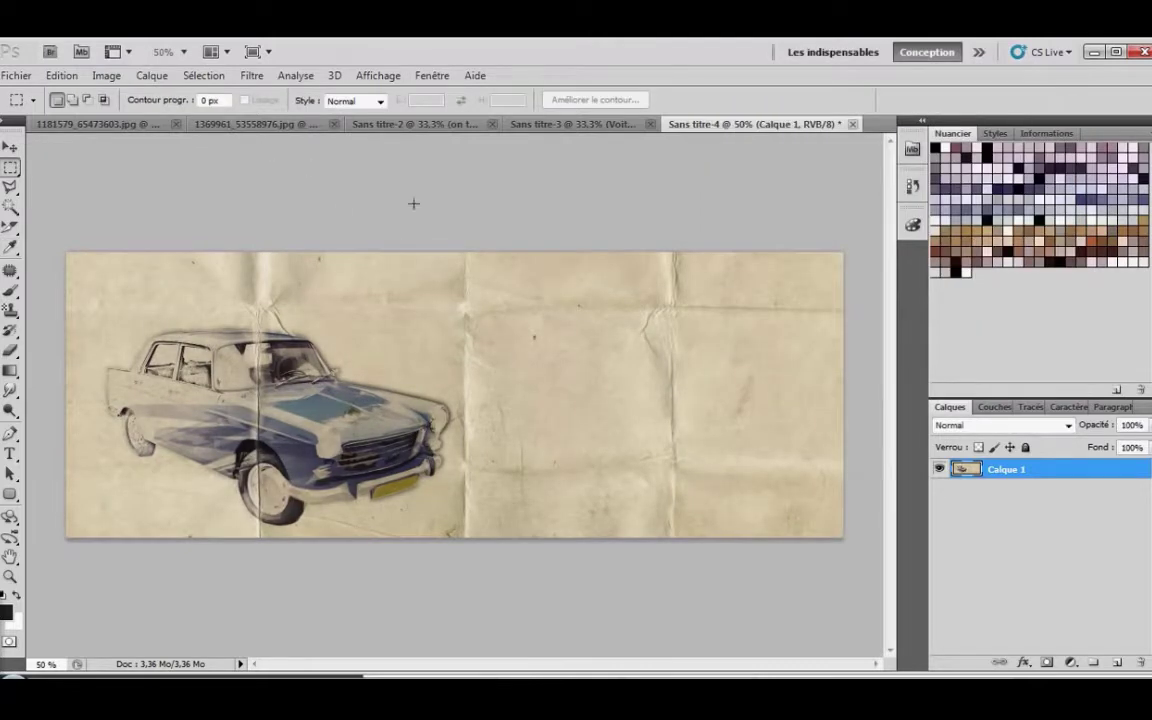
- Apply Luminosité/Contraste to Calque 1 with brightness -12 and contrast 63, and compare the result with the Sans titre-2 document
click(108, 76)
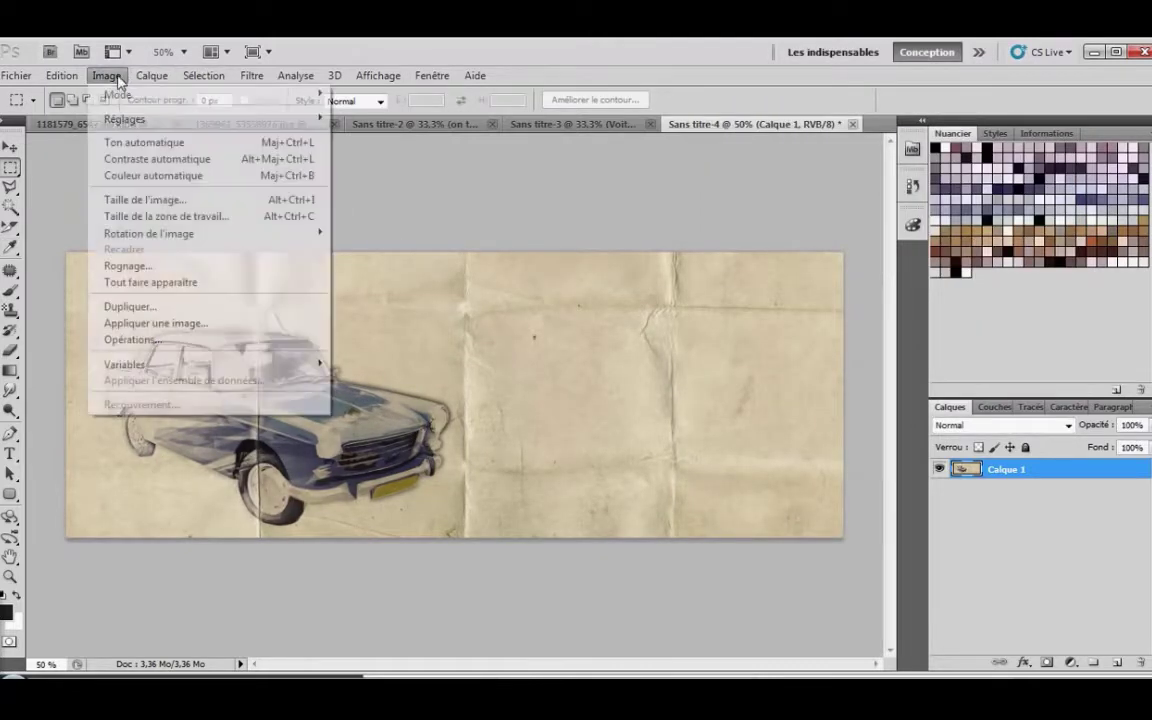
mouse_move(137, 120)
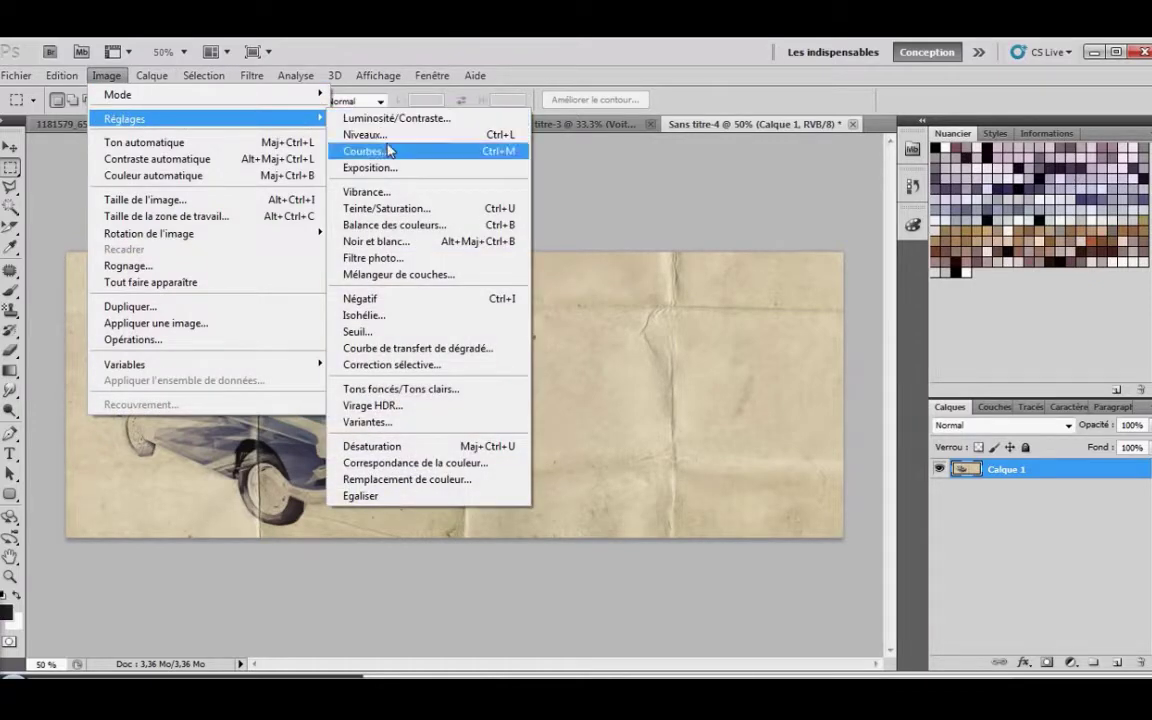
click(395, 118)
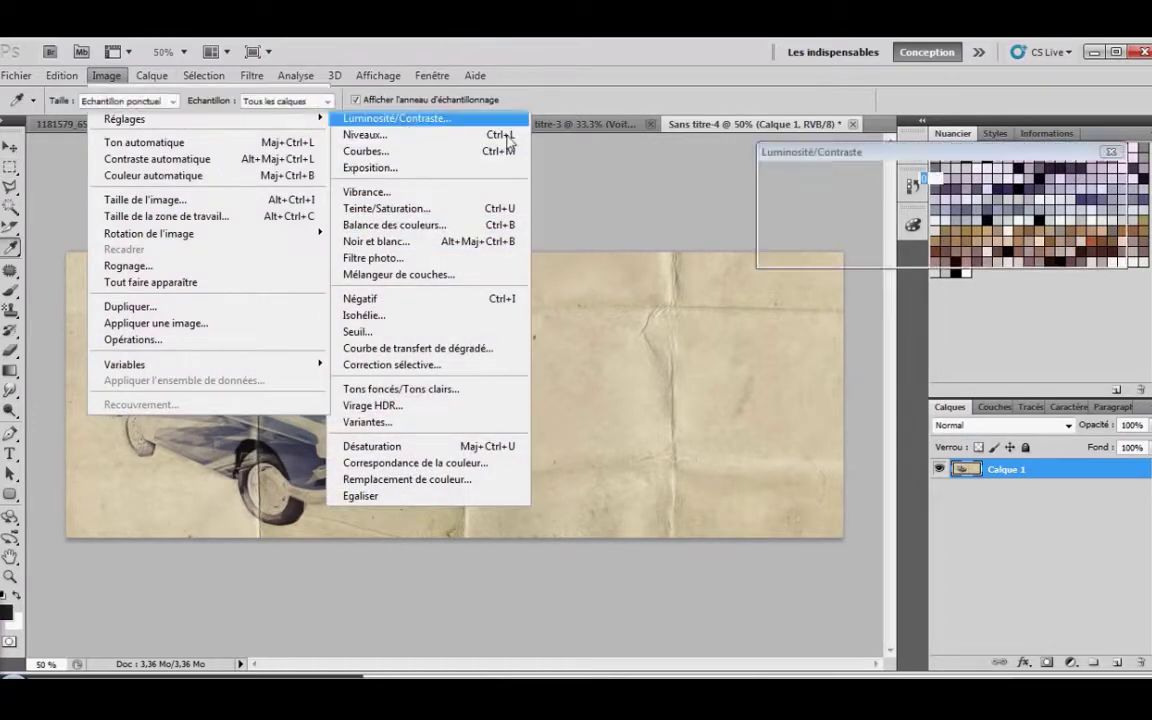
drag(858, 236, 913, 237)
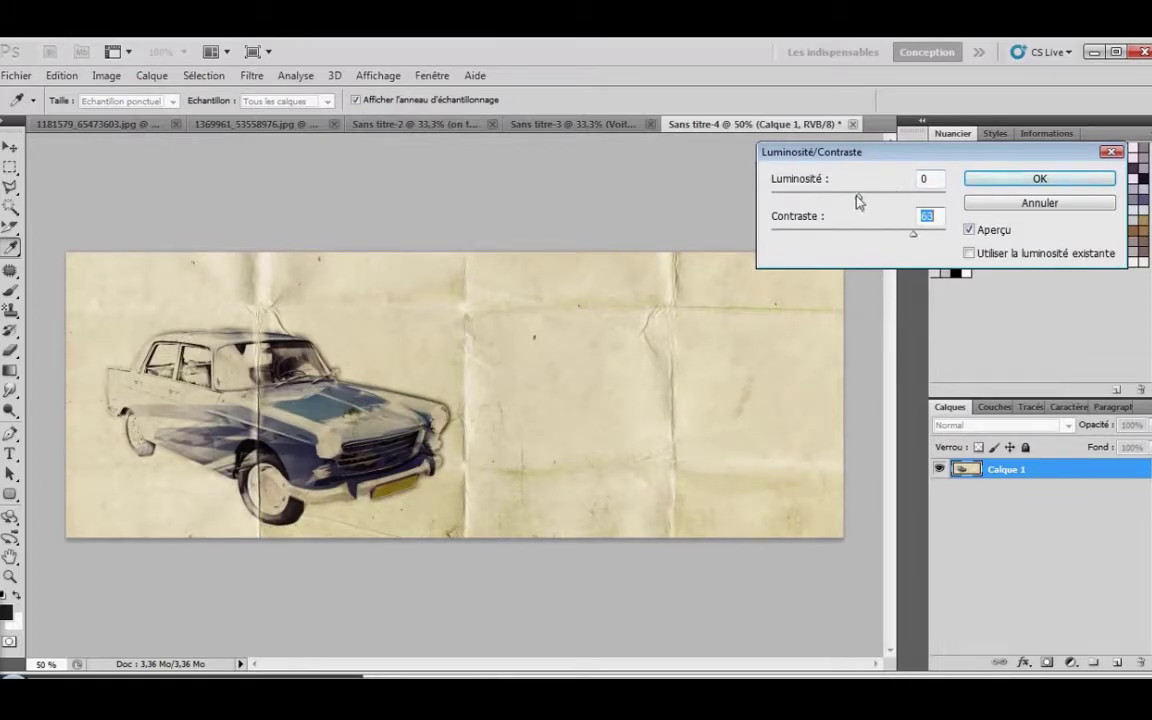
drag(858, 197, 853, 203)
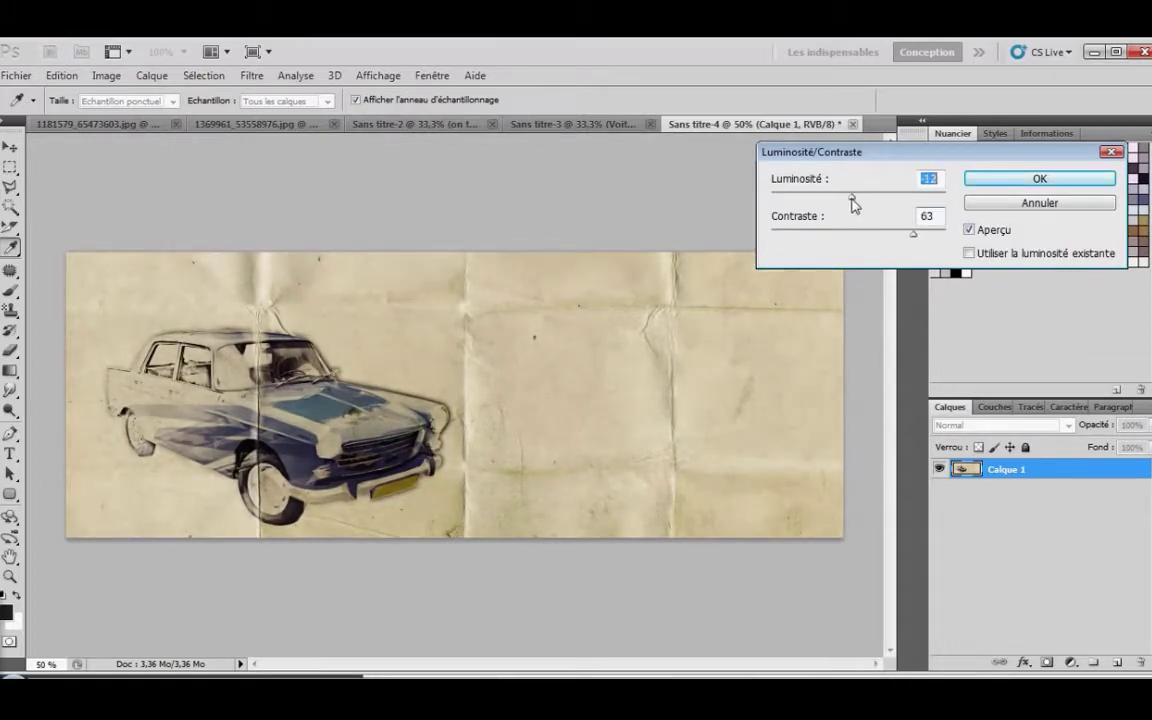
click(1011, 186)
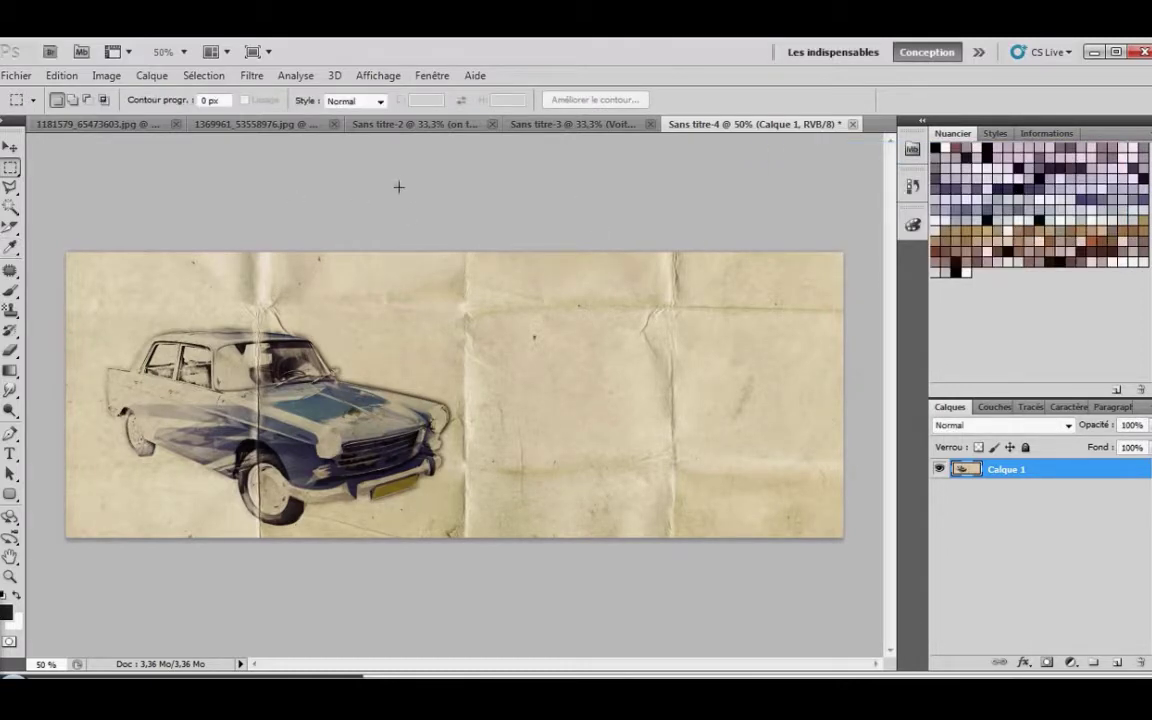
click(356, 121)
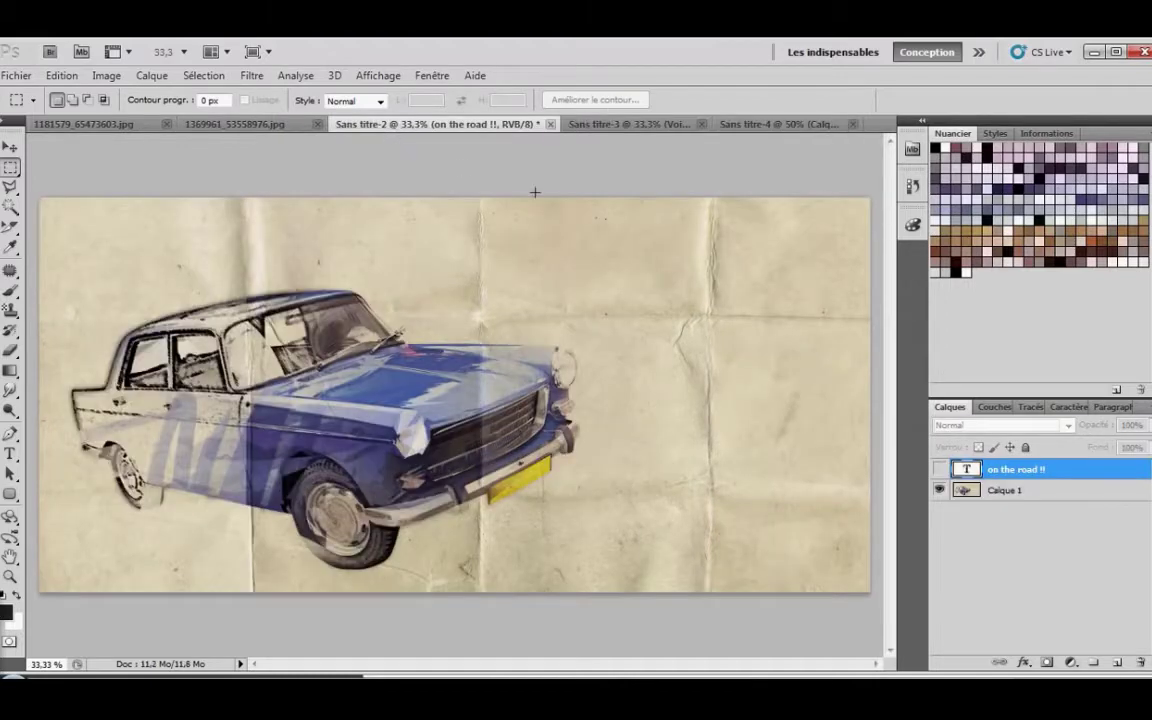
click(797, 126)
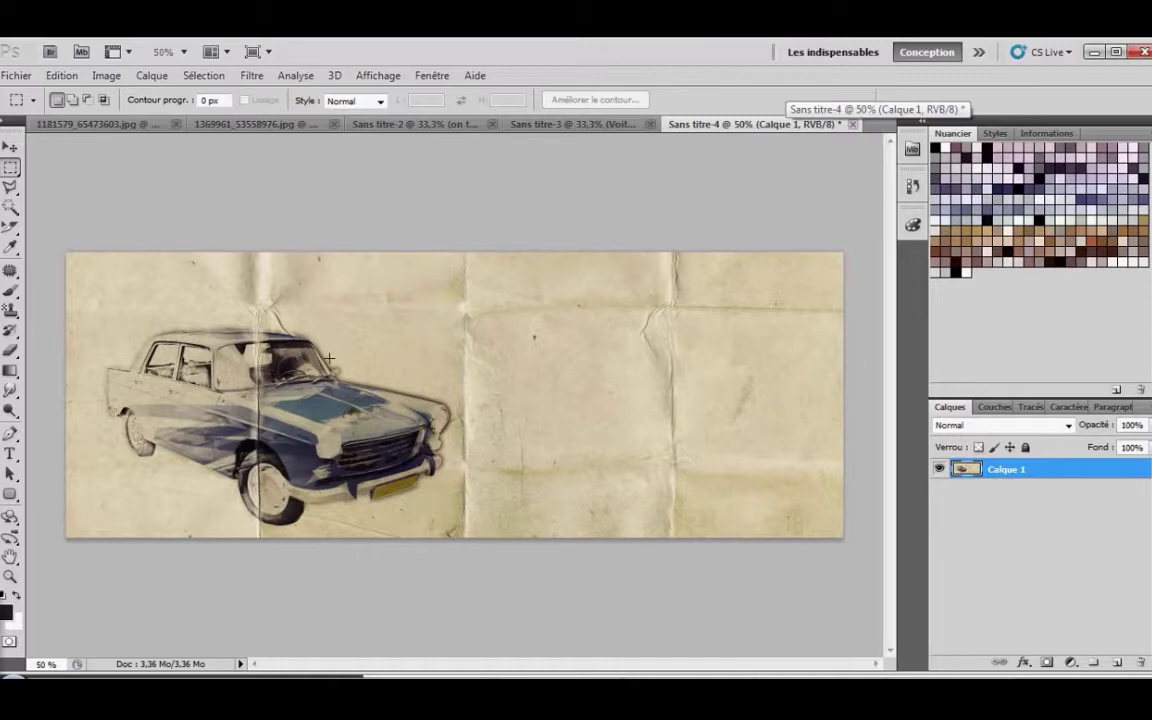